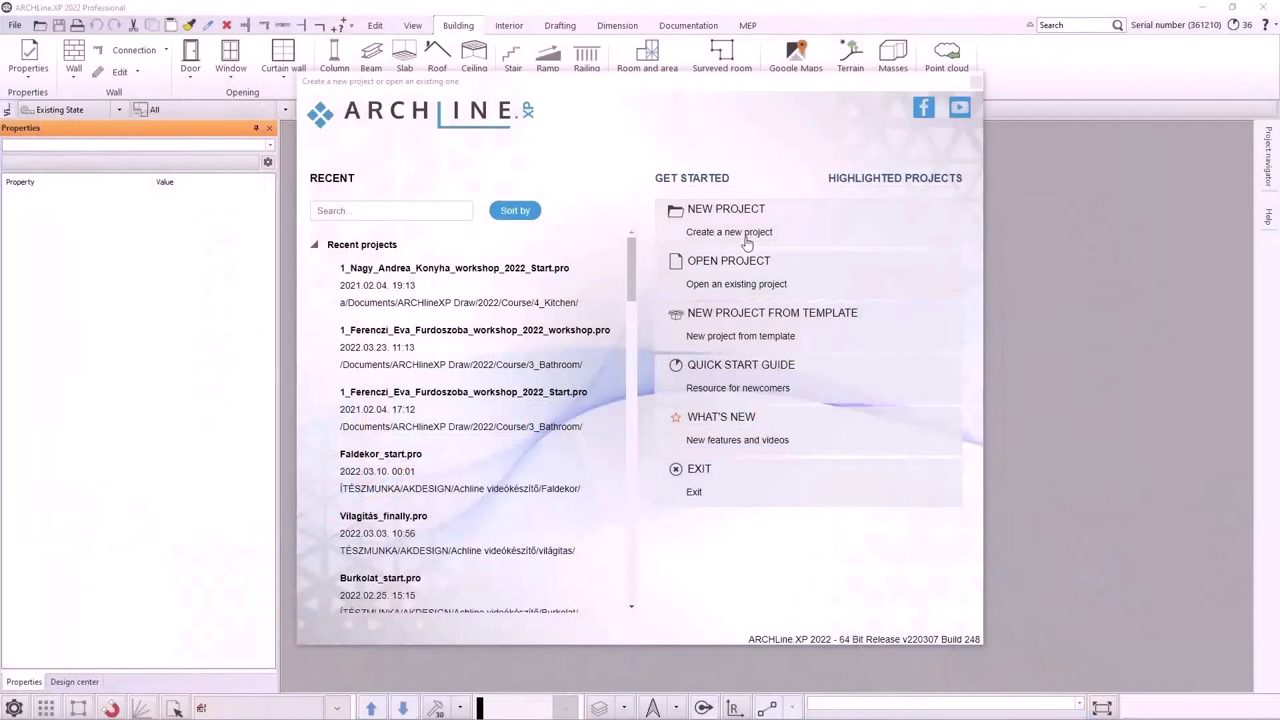
# Step: Open the kitchen workshop Start .pro project from the 2022 > Course > 4_Kitchen folder
pyautogui.click(750, 262)
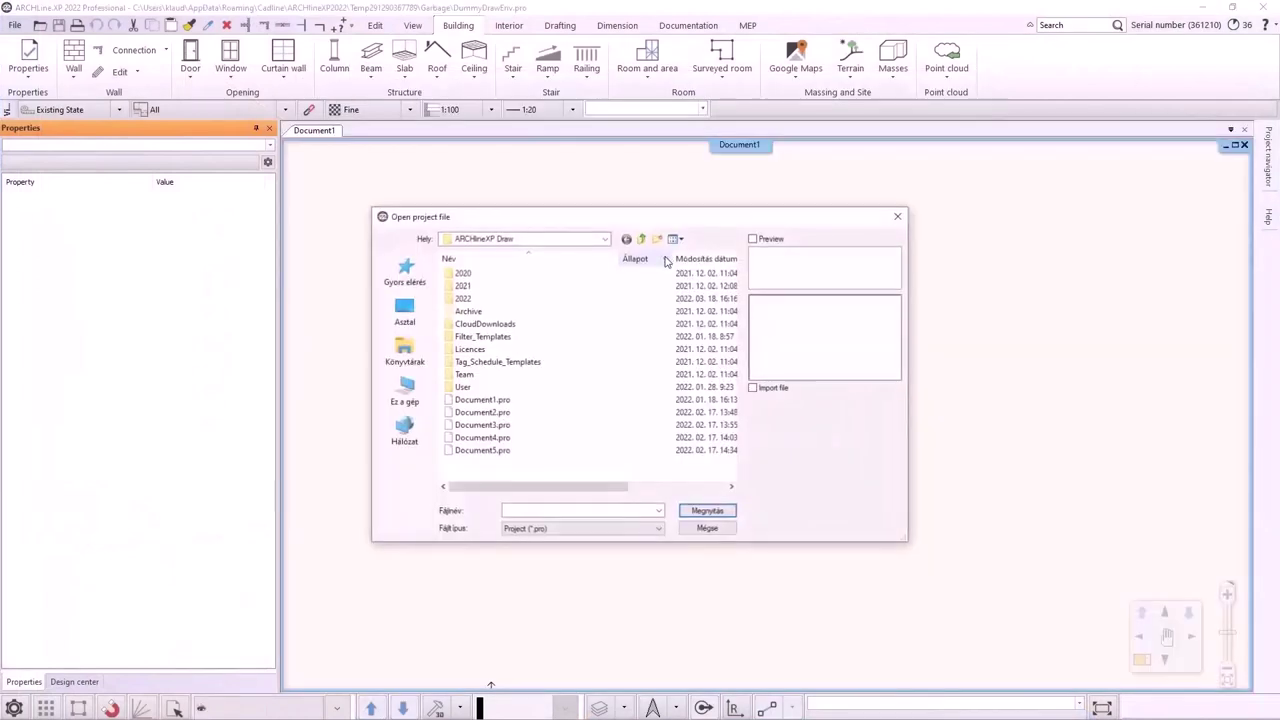
pyautogui.doubleClick(468, 299)
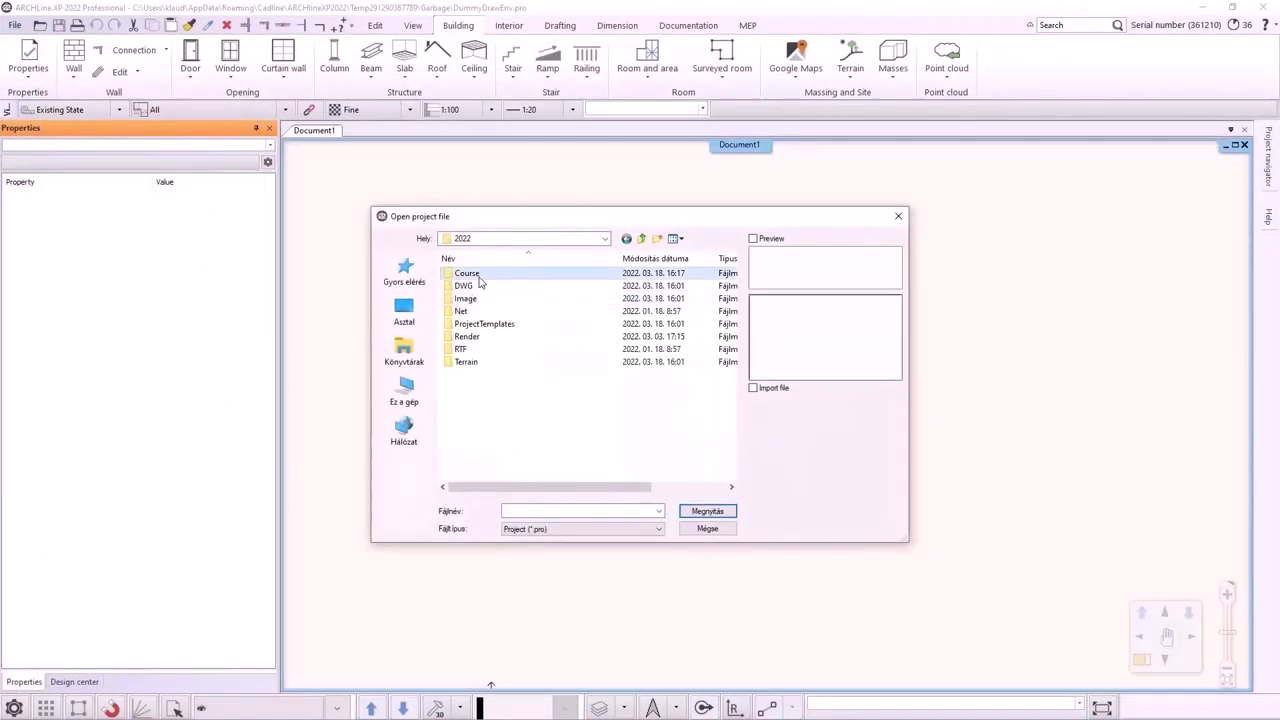
pyautogui.doubleClick(474, 275)
pyautogui.doubleClick(480, 298)
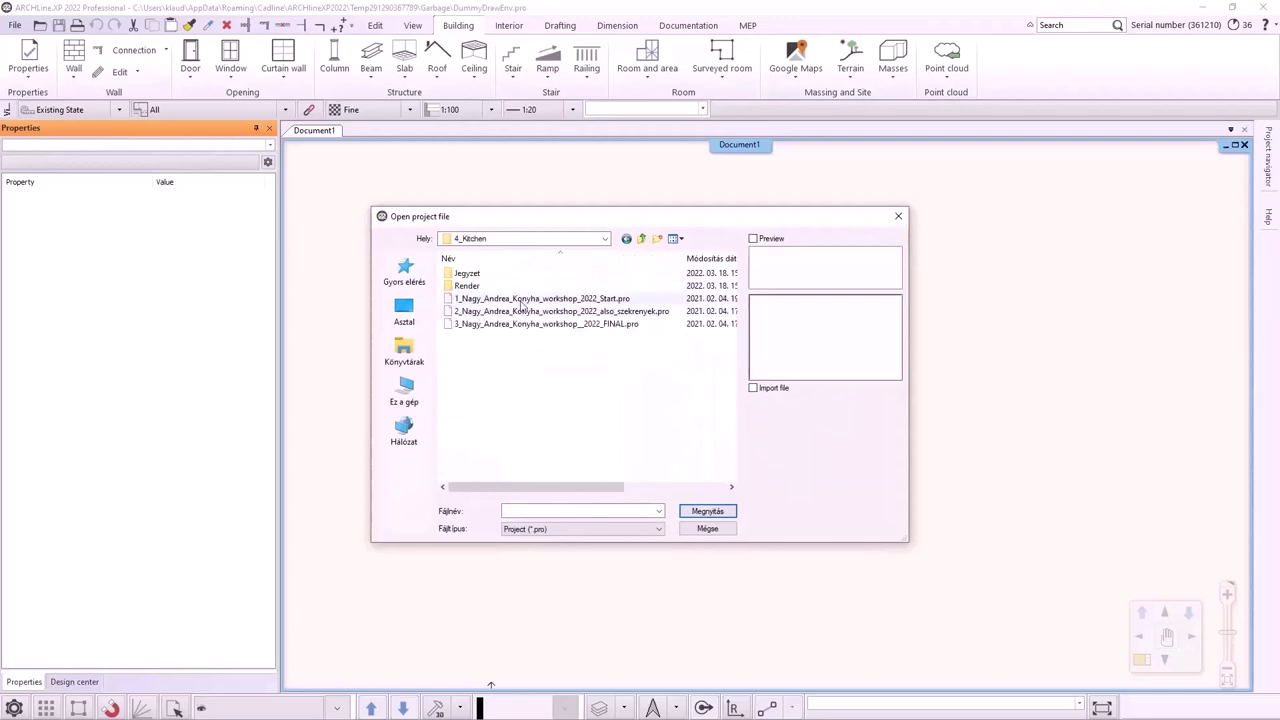
pyautogui.click(570, 299)
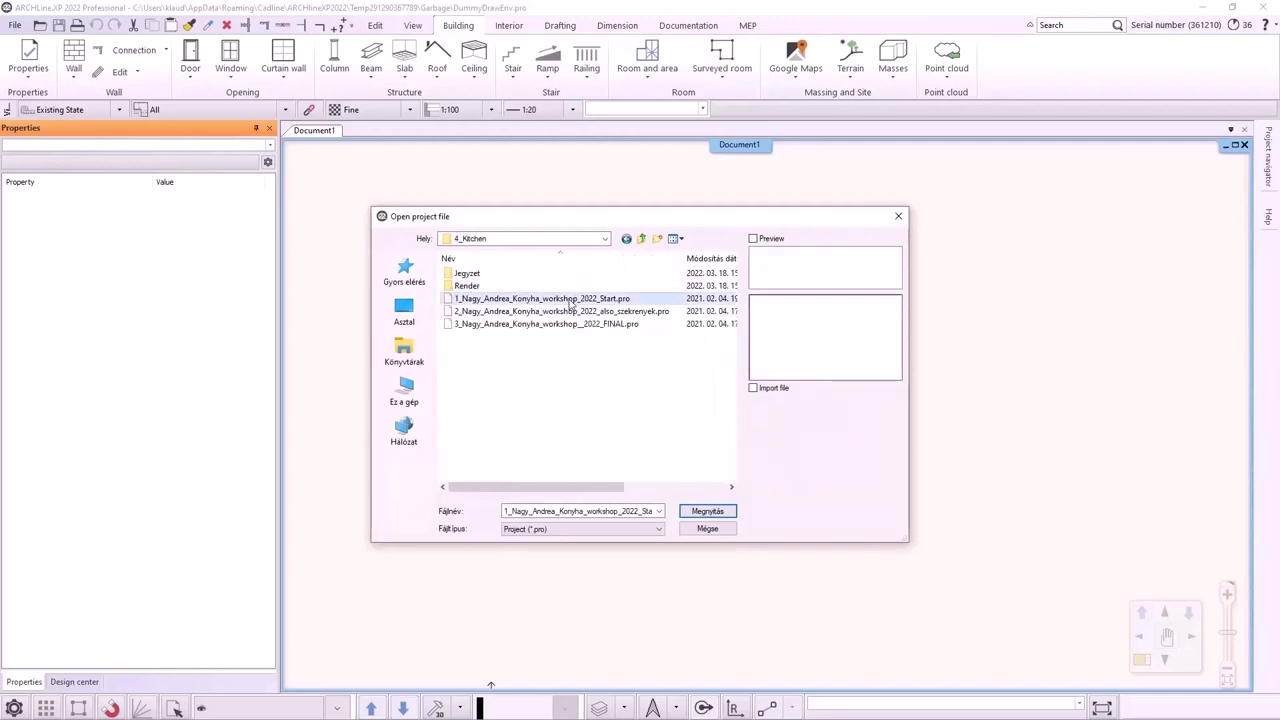
pyautogui.click(707, 512)
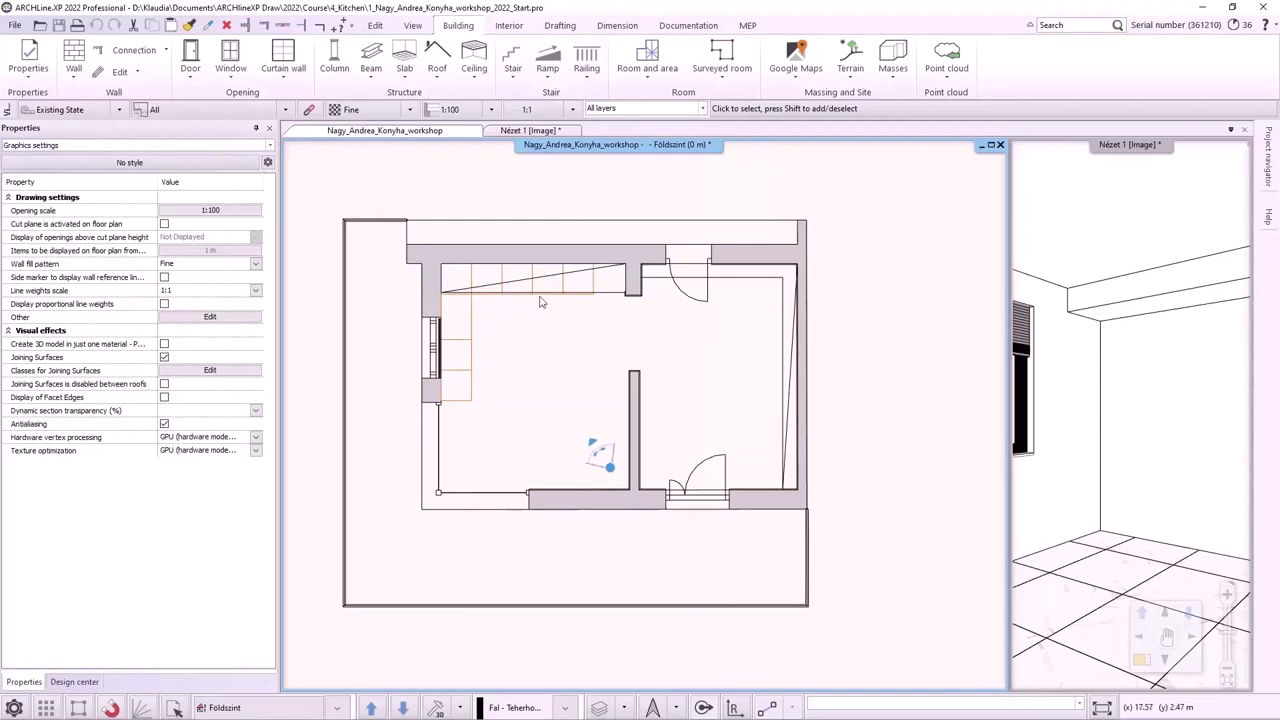
# Step: Save the project as a copy in the same folder, replacing 'Start' in its name with 'WS'
pyautogui.click(14, 25)
pyautogui.click(66, 127)
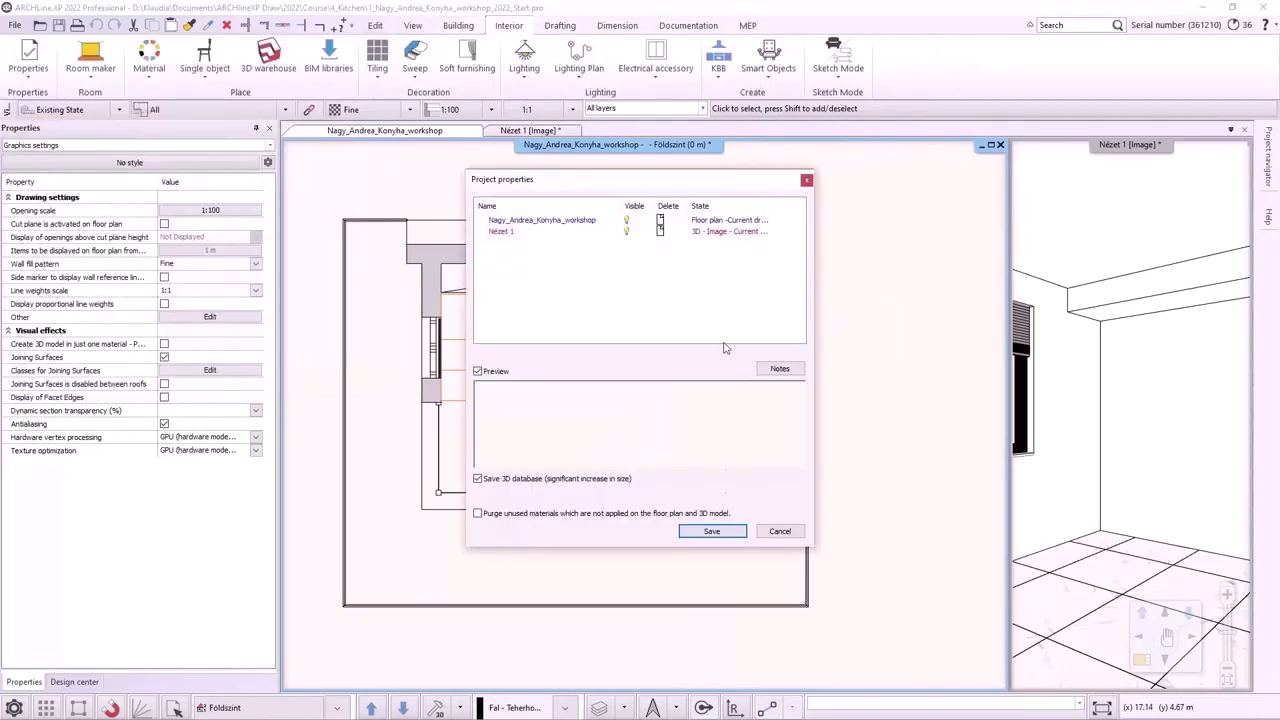
pyautogui.click(712, 531)
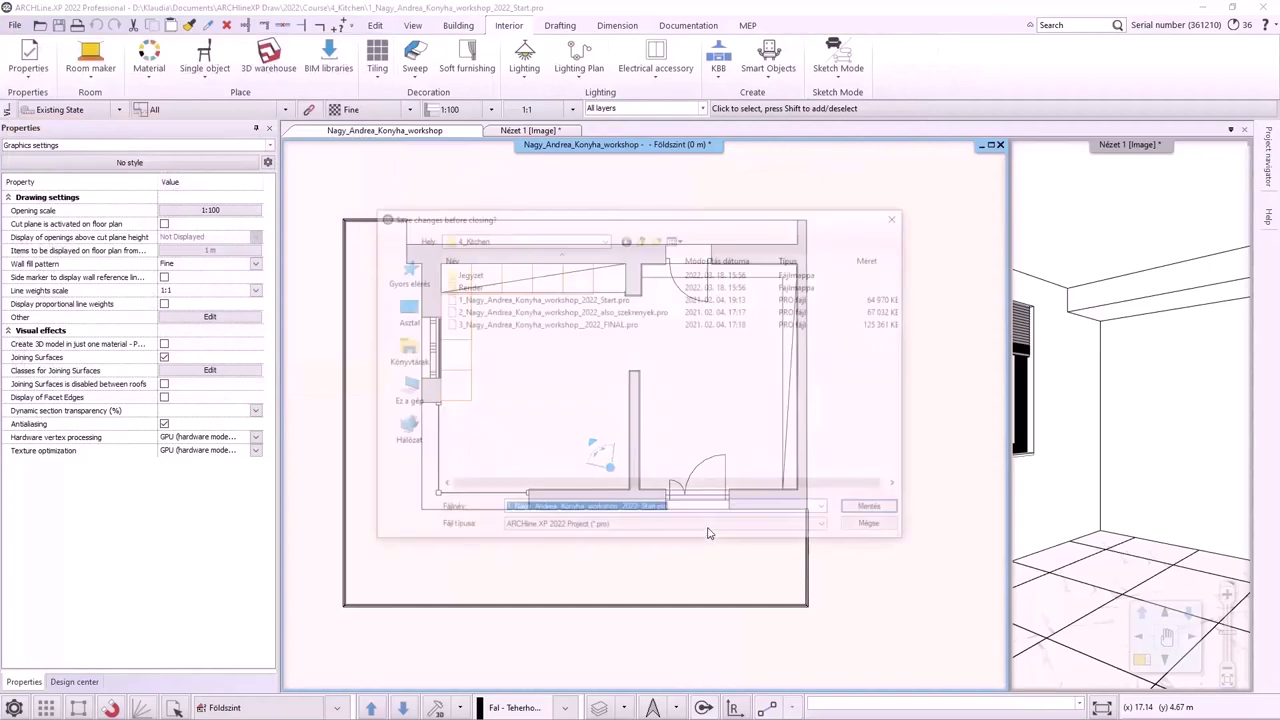
pyautogui.click(658, 510)
pyautogui.moveTo(661, 510); pyautogui.dragTo(641, 510)
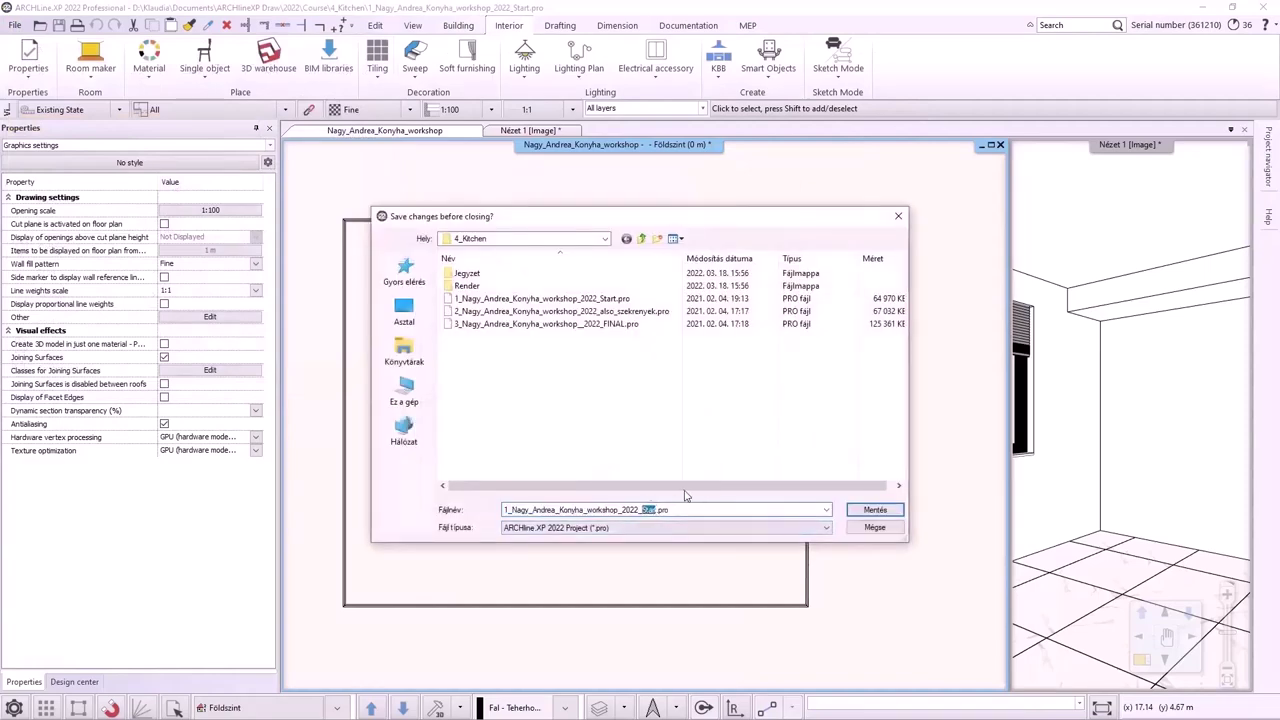
pyautogui.write('WS')
pyautogui.click(875, 510)
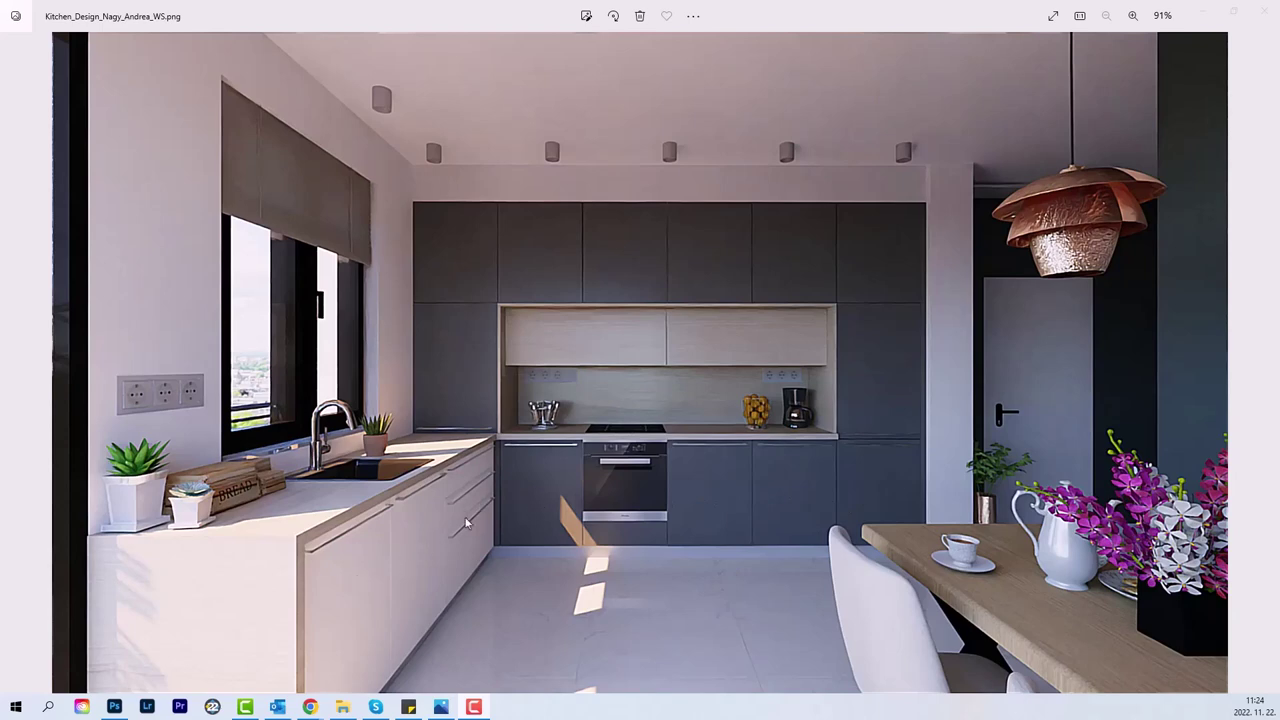
# Step: Close the photo viewer and start a new cabinet from the KBB tools, showing its Sizes page
pyautogui.click(1205, 16)
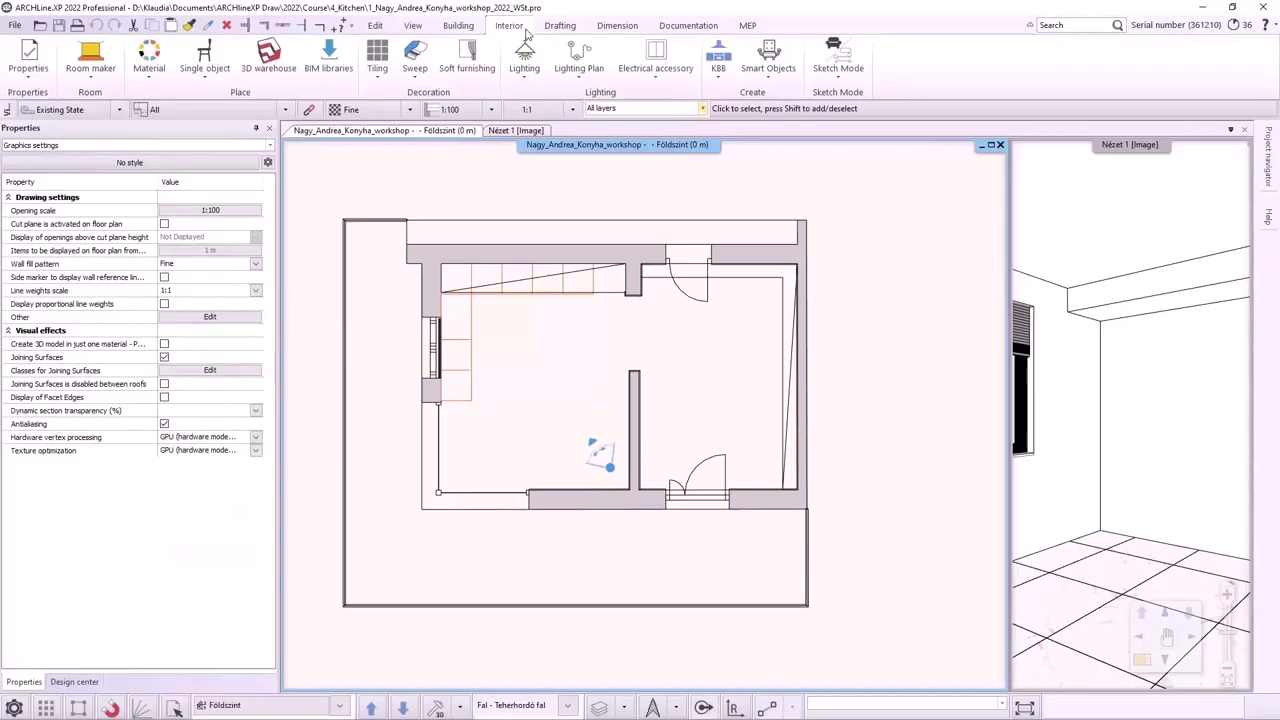
pyautogui.click(718, 62)
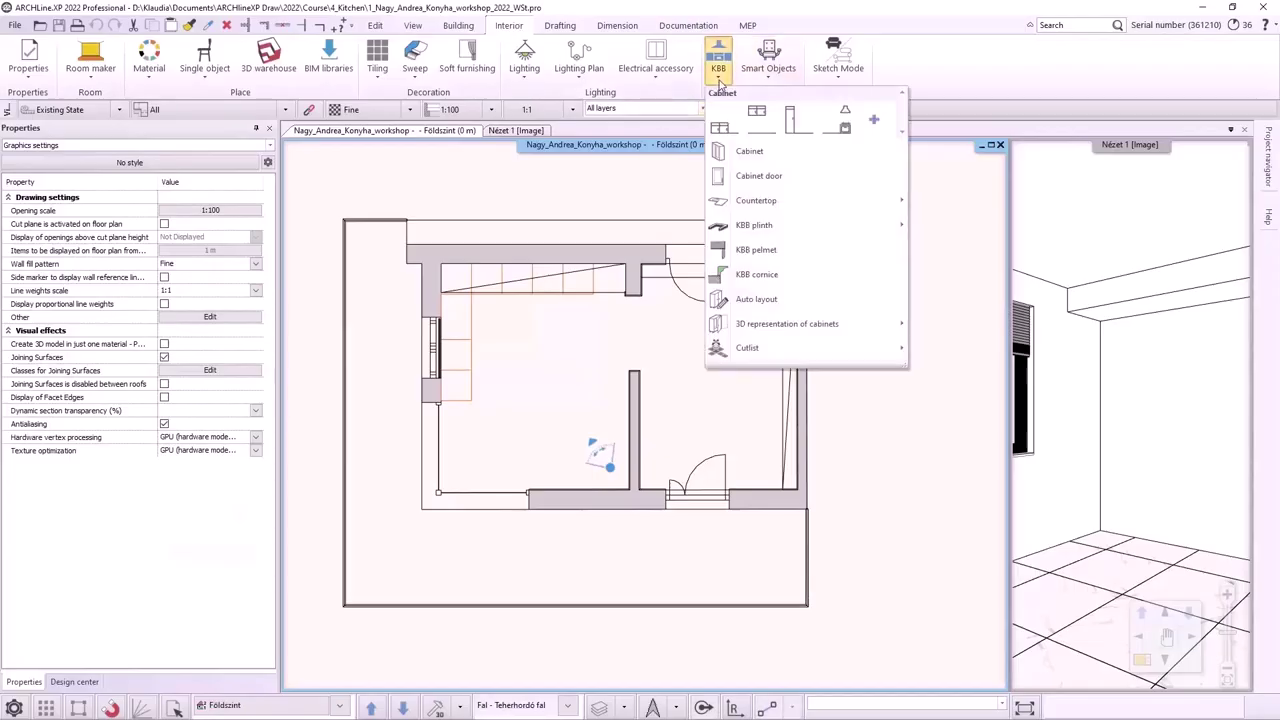
pyautogui.click(750, 152)
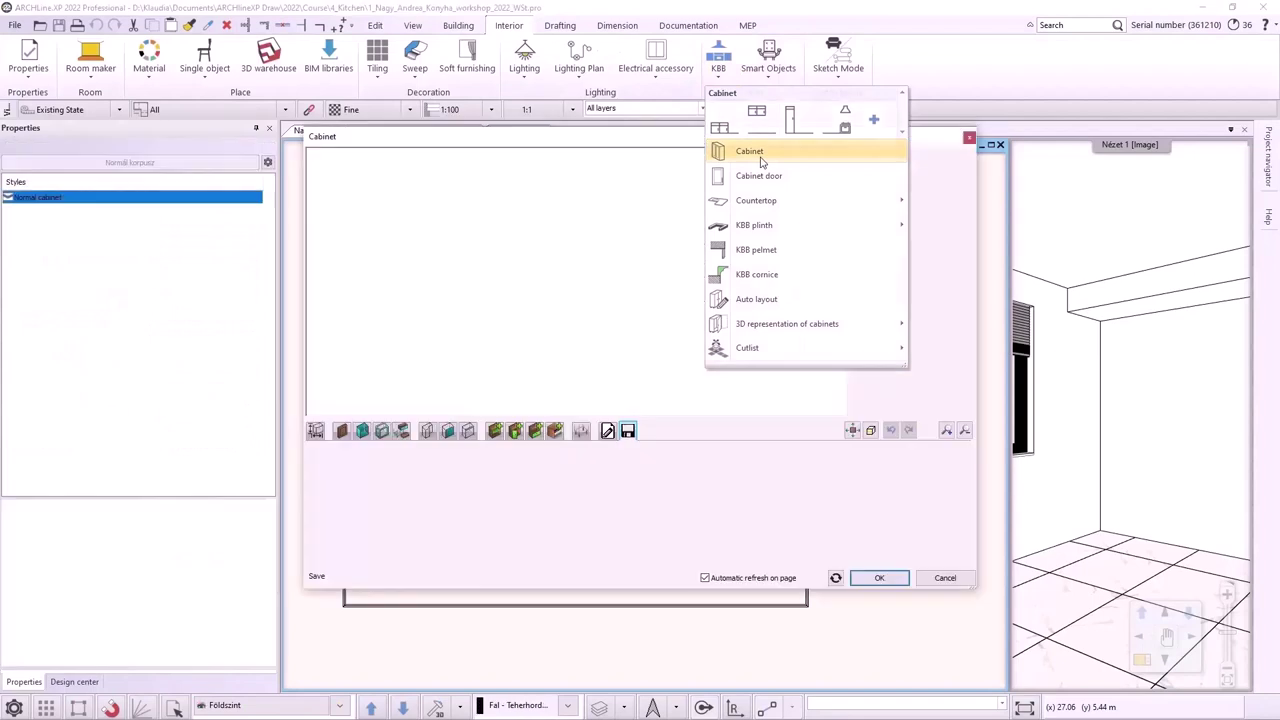
pyautogui.click(315, 431)
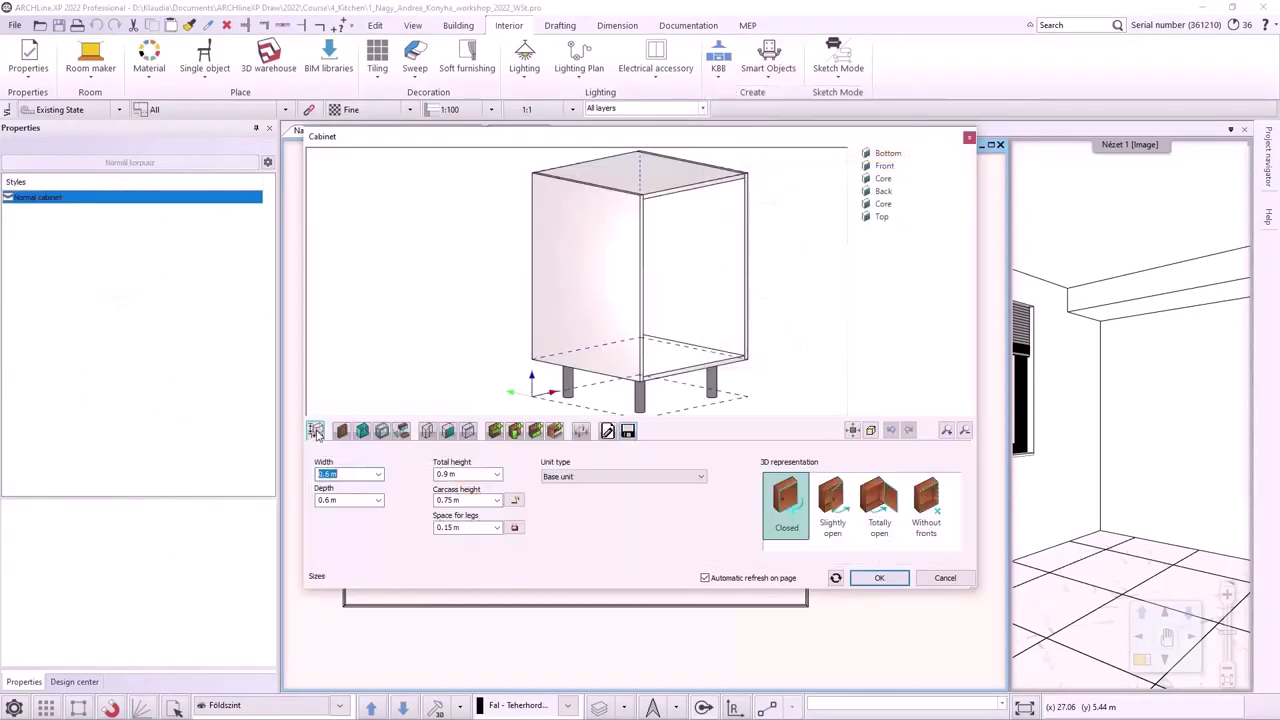
# Step: Set cabinet depth 0.55, leg space 0.1 and carcass height 0.76 m, giving 0.86 m total
pyautogui.click(324, 499)
pyautogui.click(326, 500)
pyautogui.write('55')
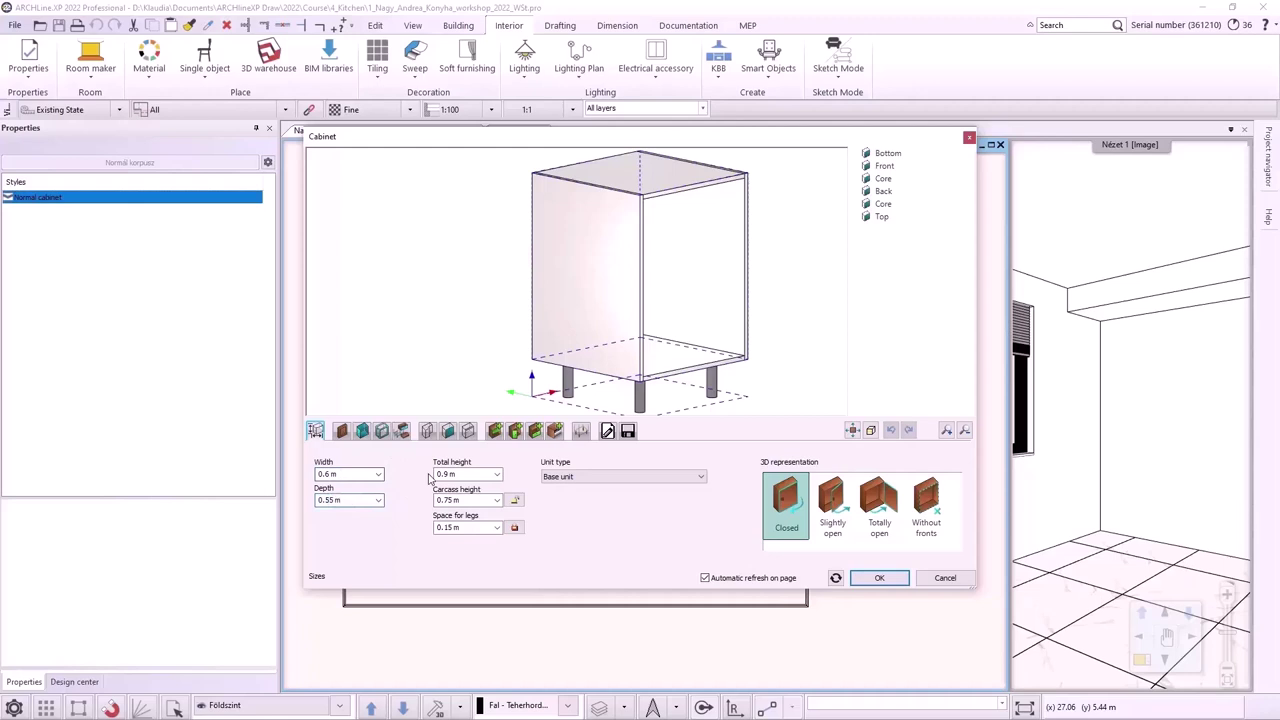
pyautogui.click(451, 527)
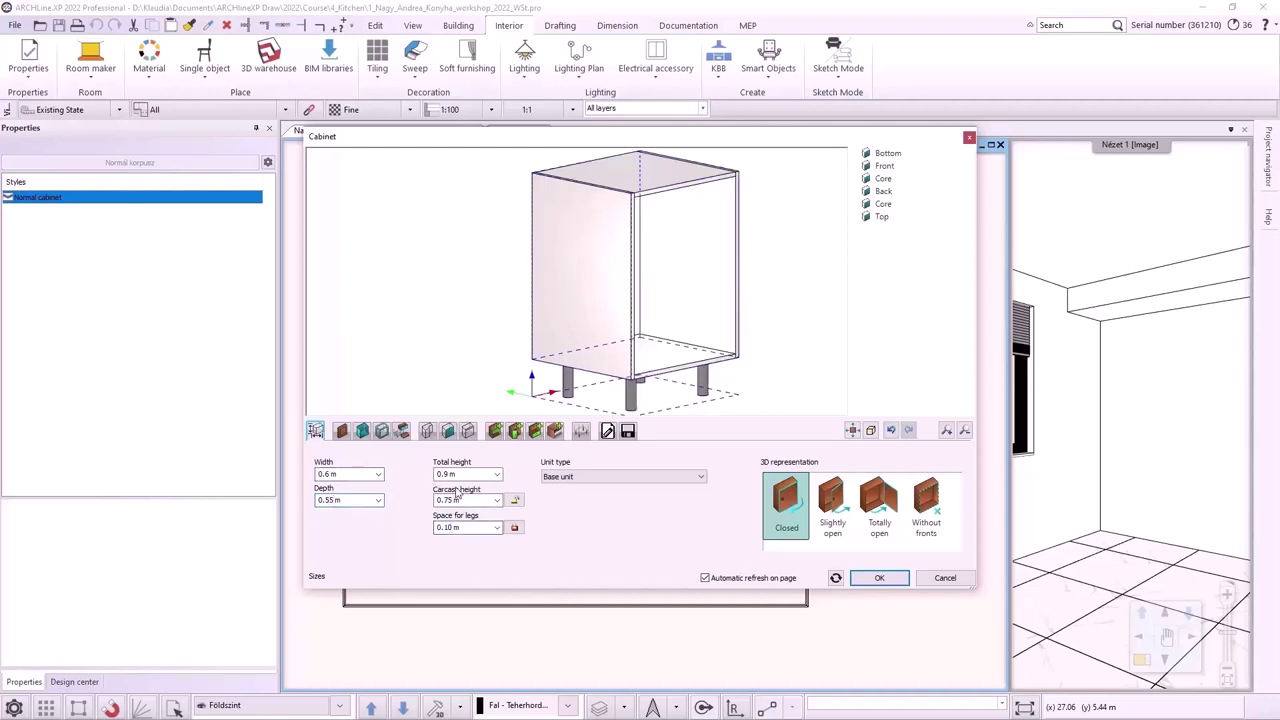
pyautogui.click(452, 500)
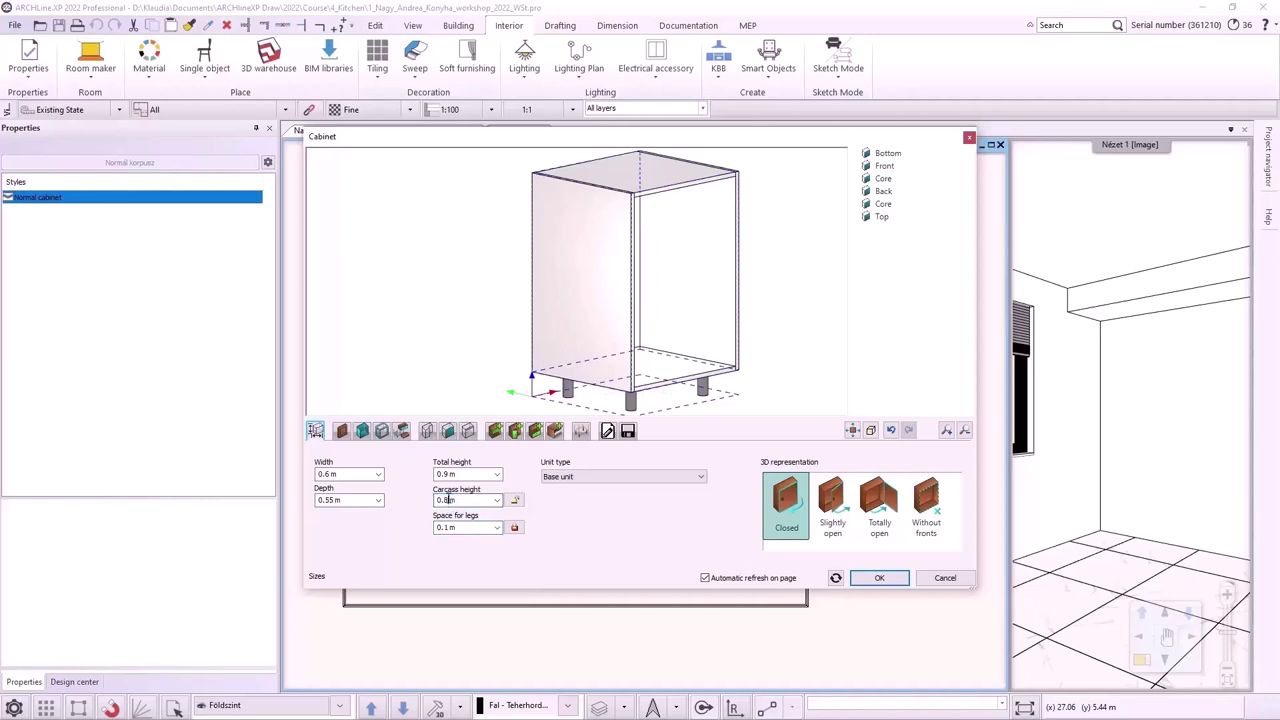
pyautogui.press('BackSpace')
pyautogui.write('6')
pyautogui.press('Tab')
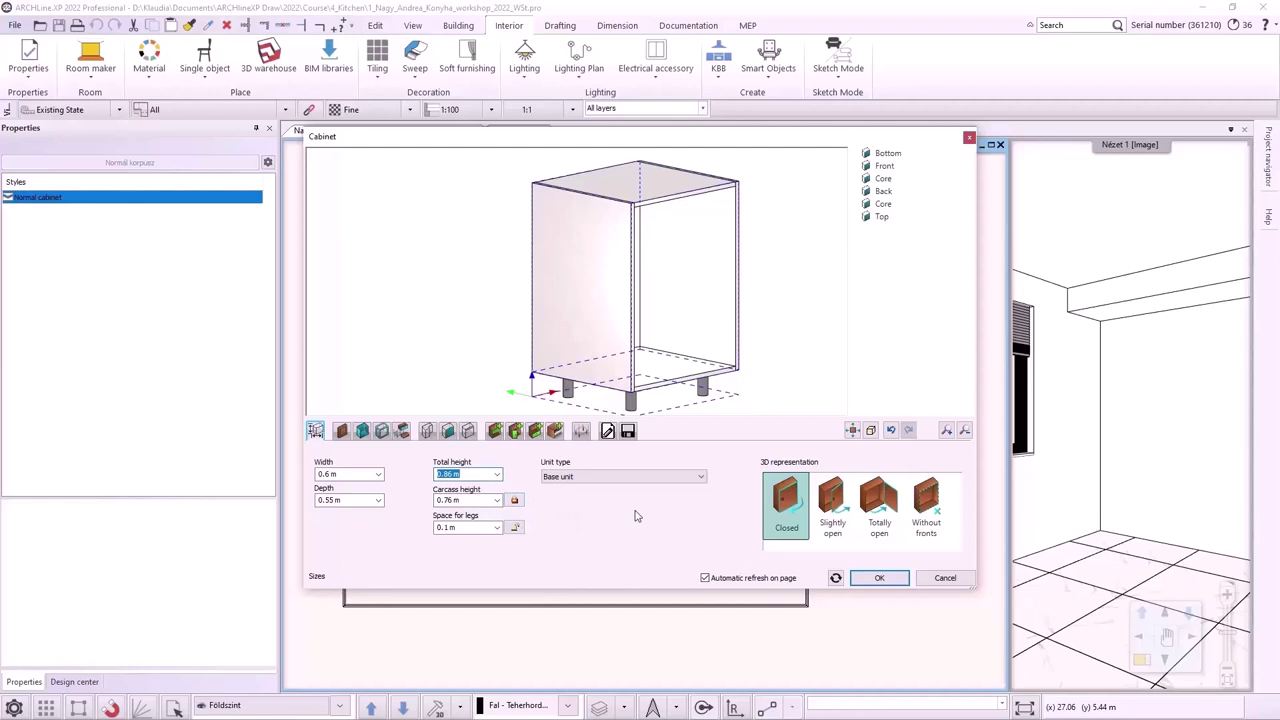
# Step: On the door front handle tab, choose Bar handle simple 120 as the cabinet handle
pyautogui.click(350, 434)
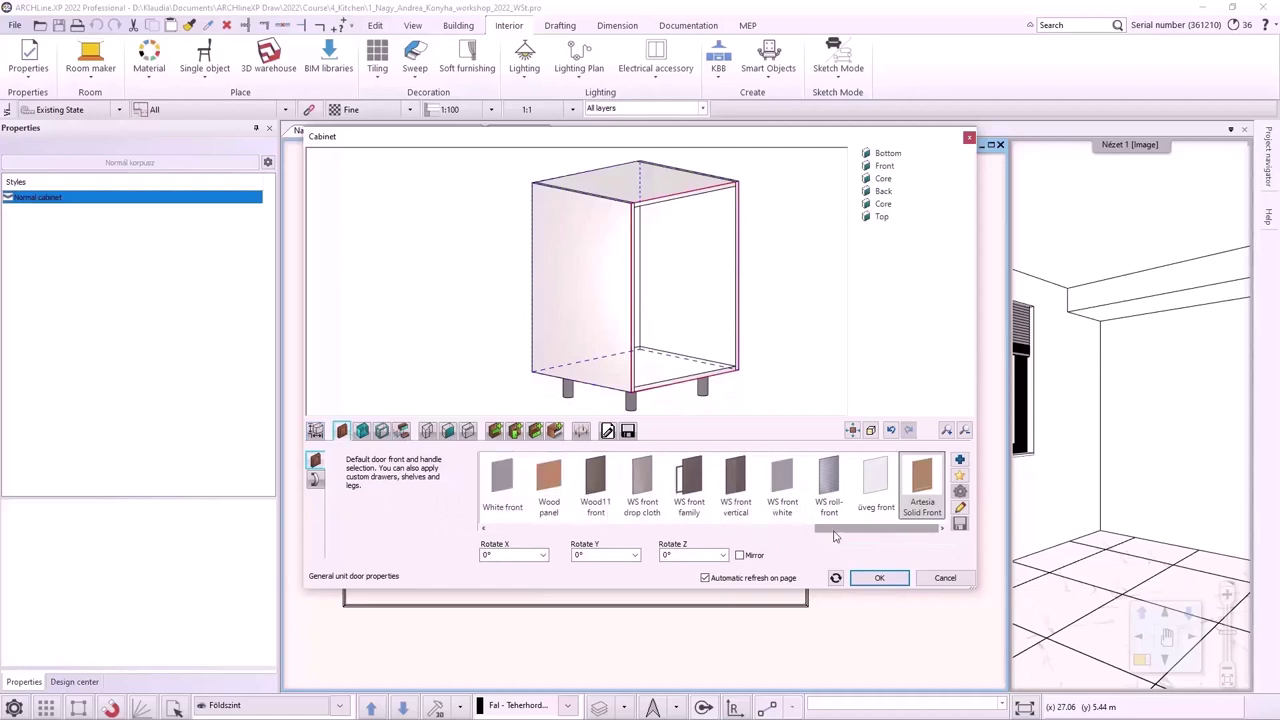
pyautogui.moveTo(835, 537); pyautogui.dragTo(521, 540)
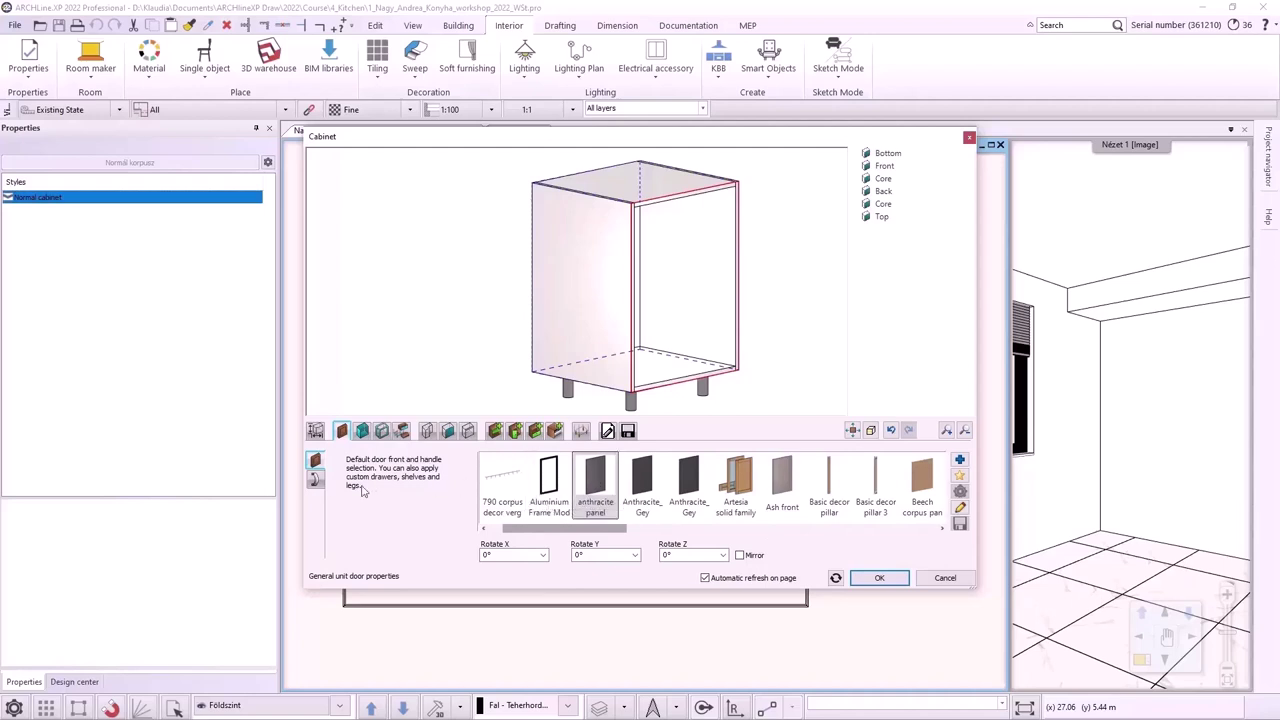
pyautogui.click(316, 479)
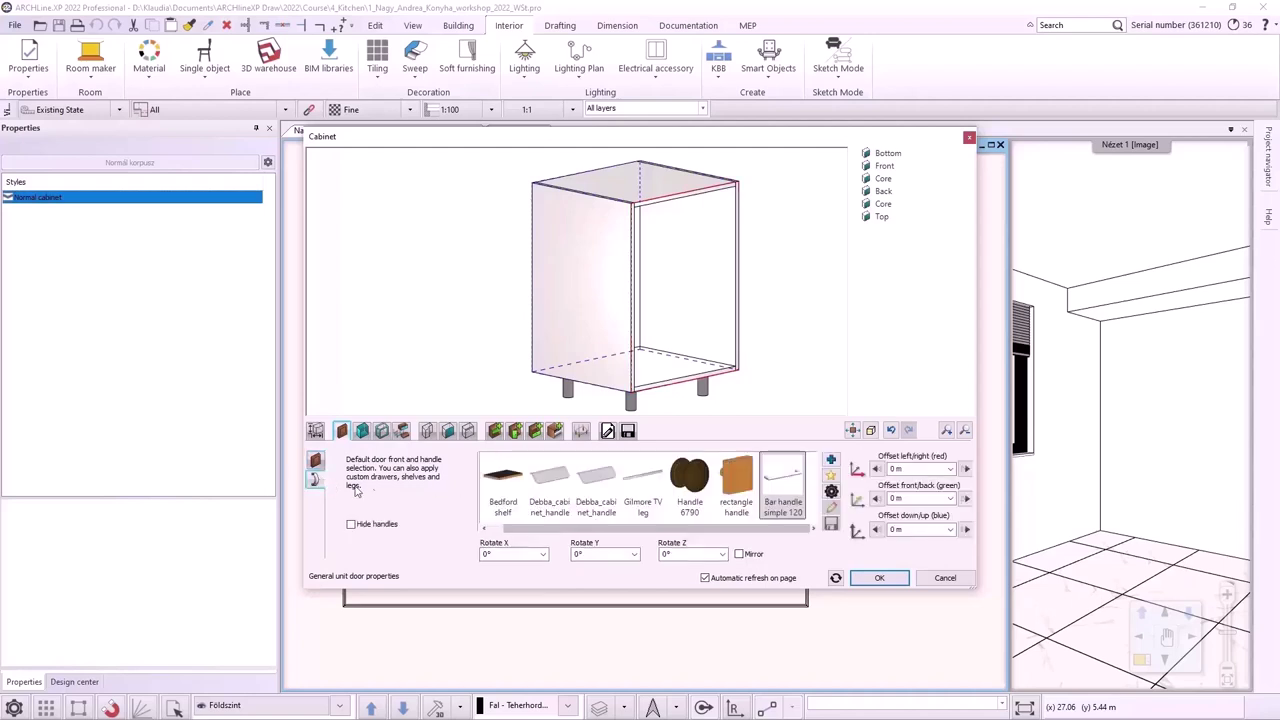
pyautogui.click(800, 490)
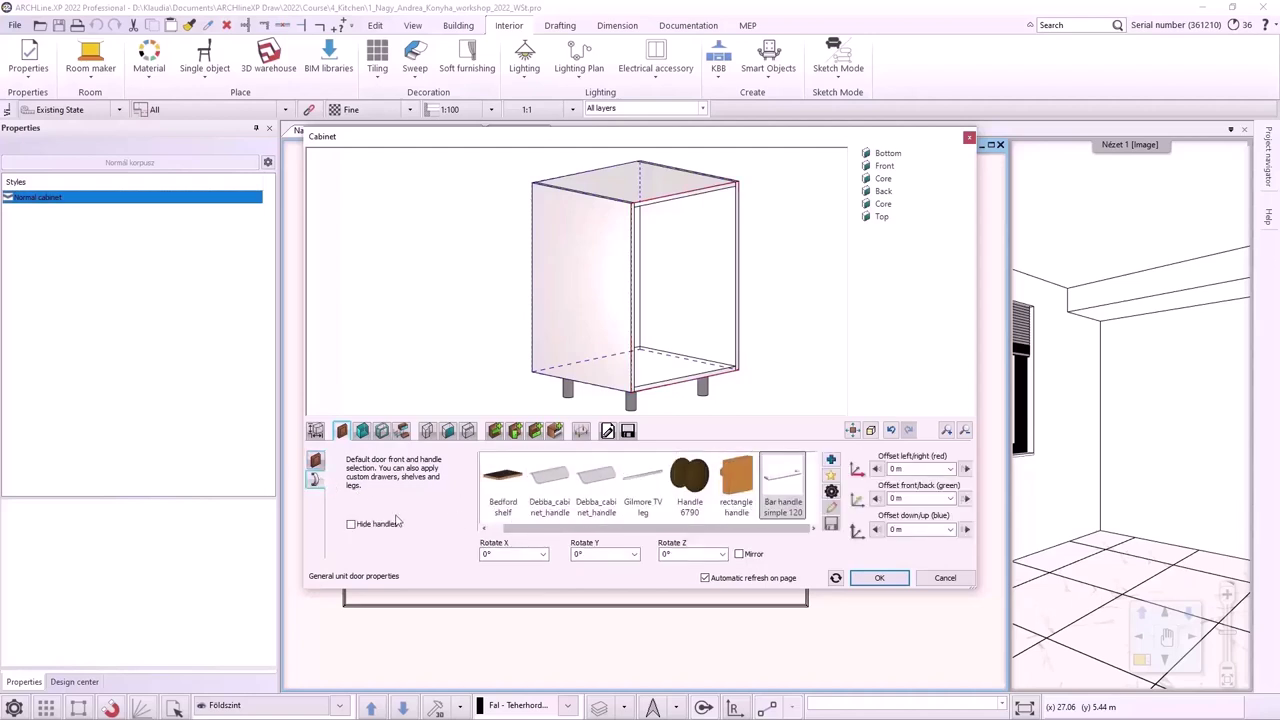
# Step: Unlink the top and back panels from side-panel properties, making the top Sink Corpus Panel
pyautogui.click(363, 432)
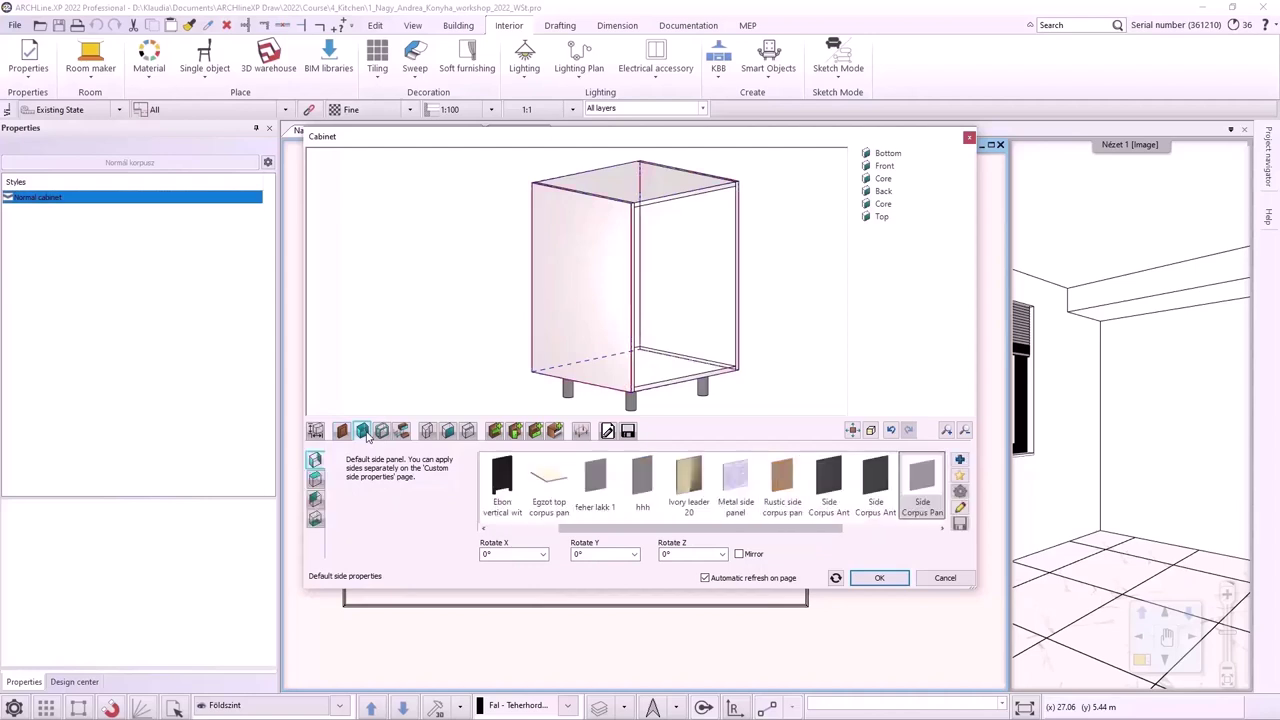
pyautogui.click(315, 479)
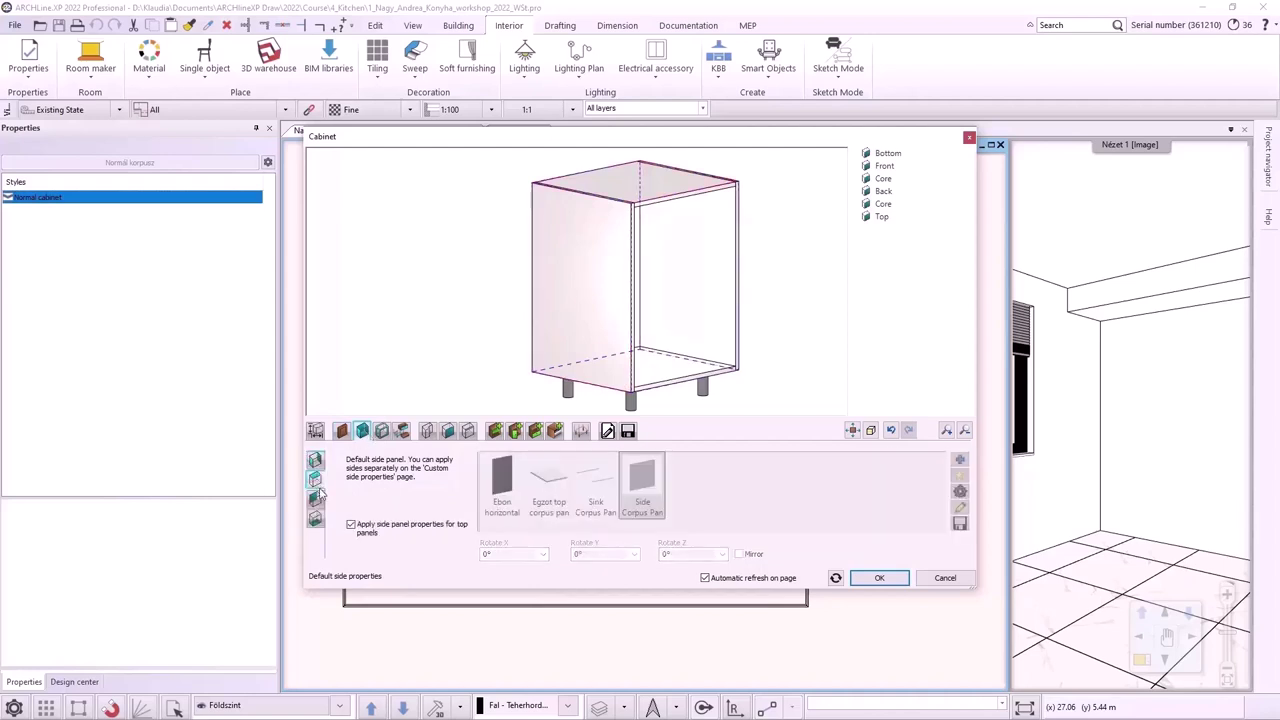
pyautogui.click(351, 525)
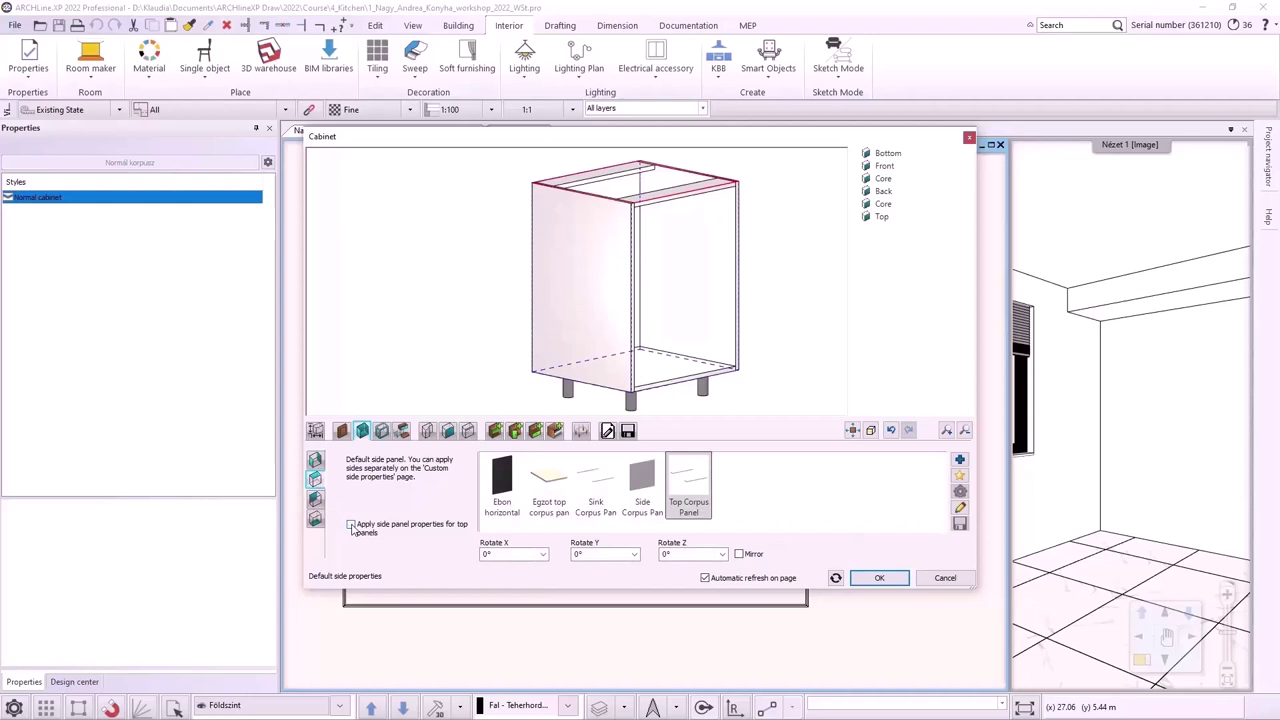
pyautogui.click(601, 492)
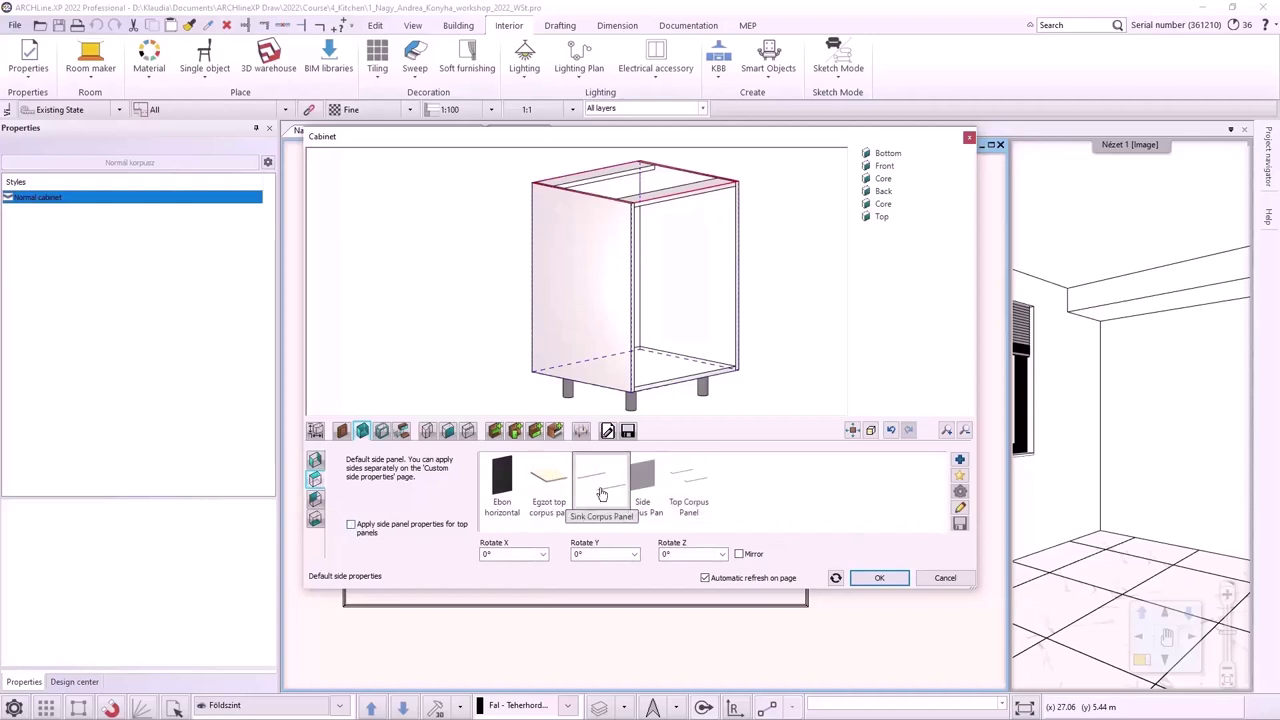
pyautogui.click(316, 502)
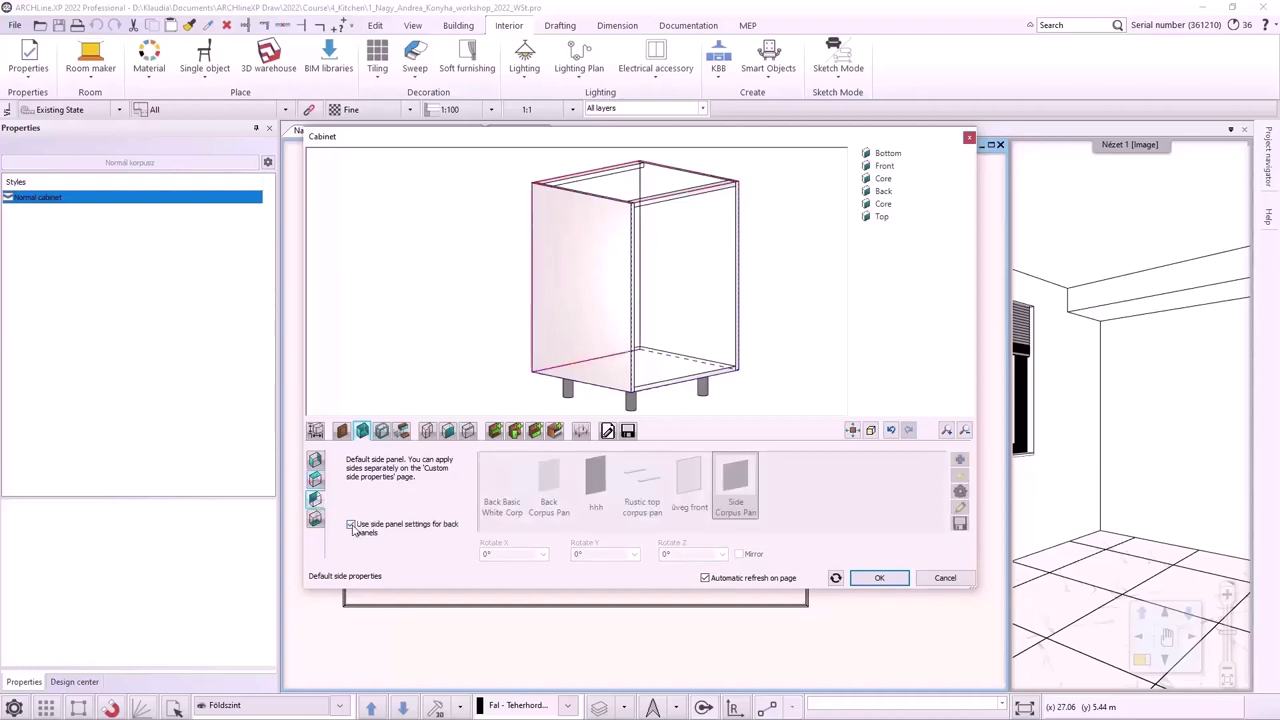
pyautogui.click(351, 525)
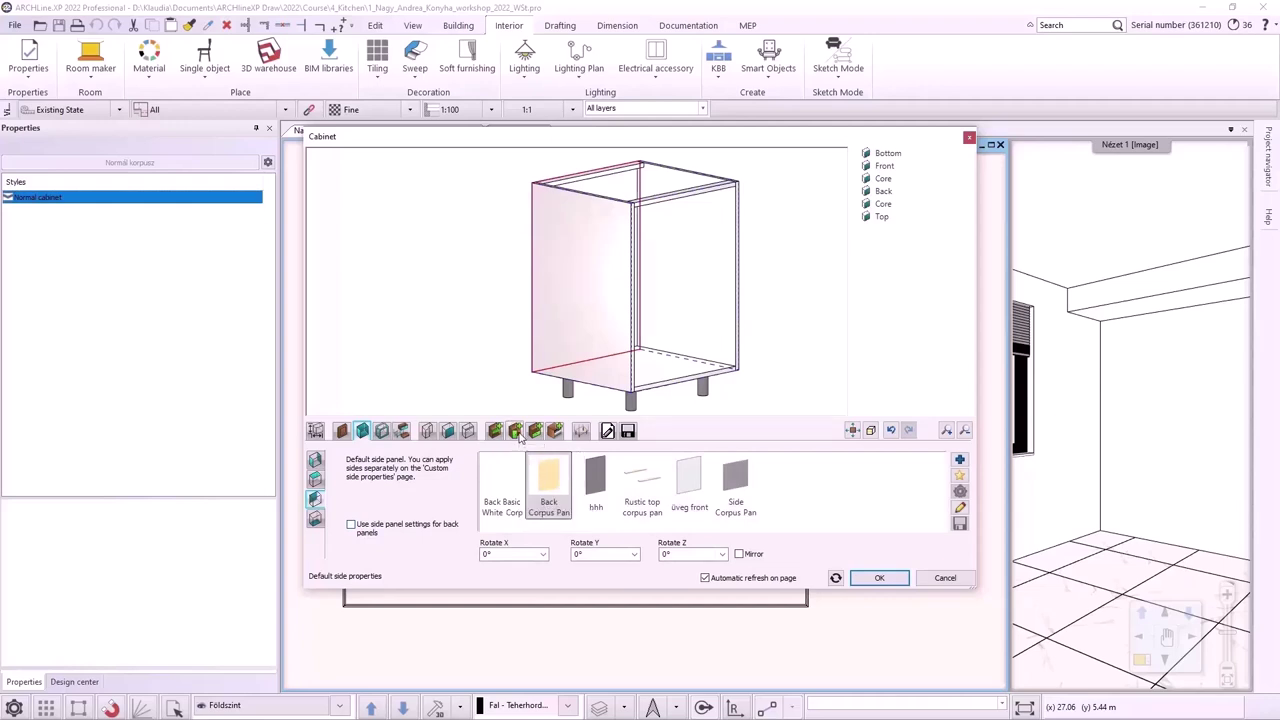
# Step: Add a single hinged door with its handle at top middle, stretched across the door width
pyautogui.click(517, 433)
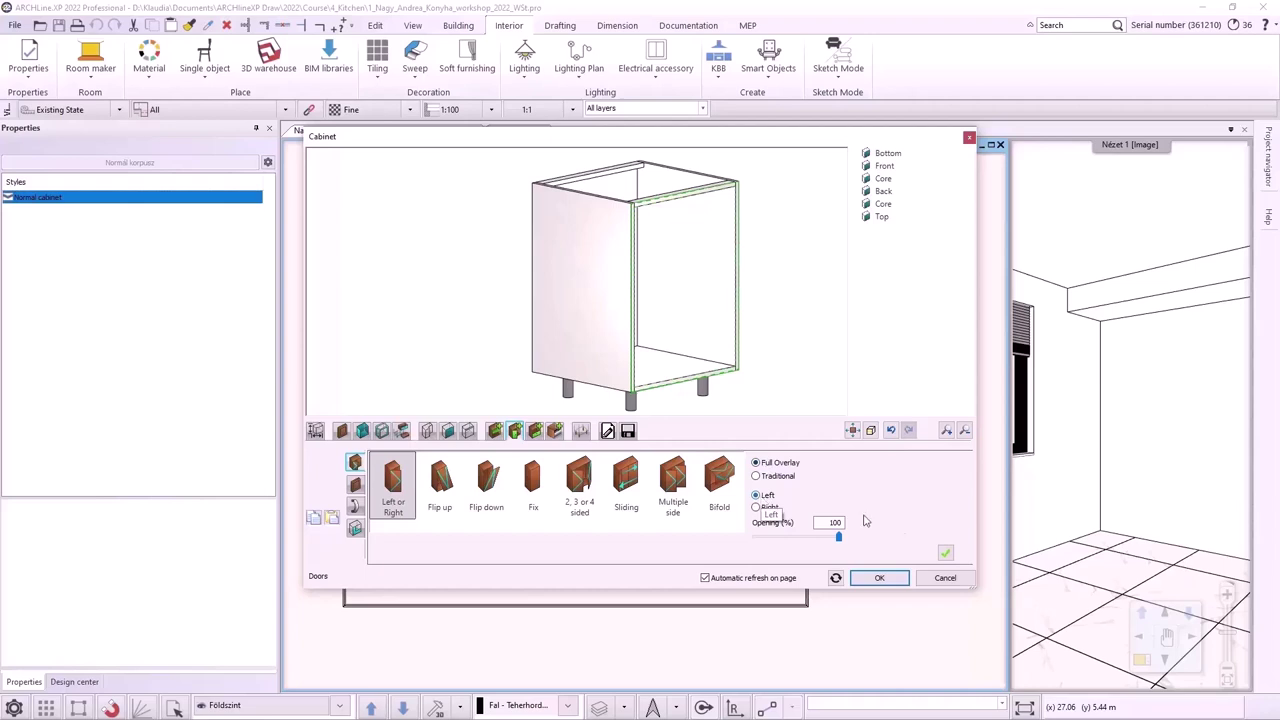
pyautogui.click(946, 556)
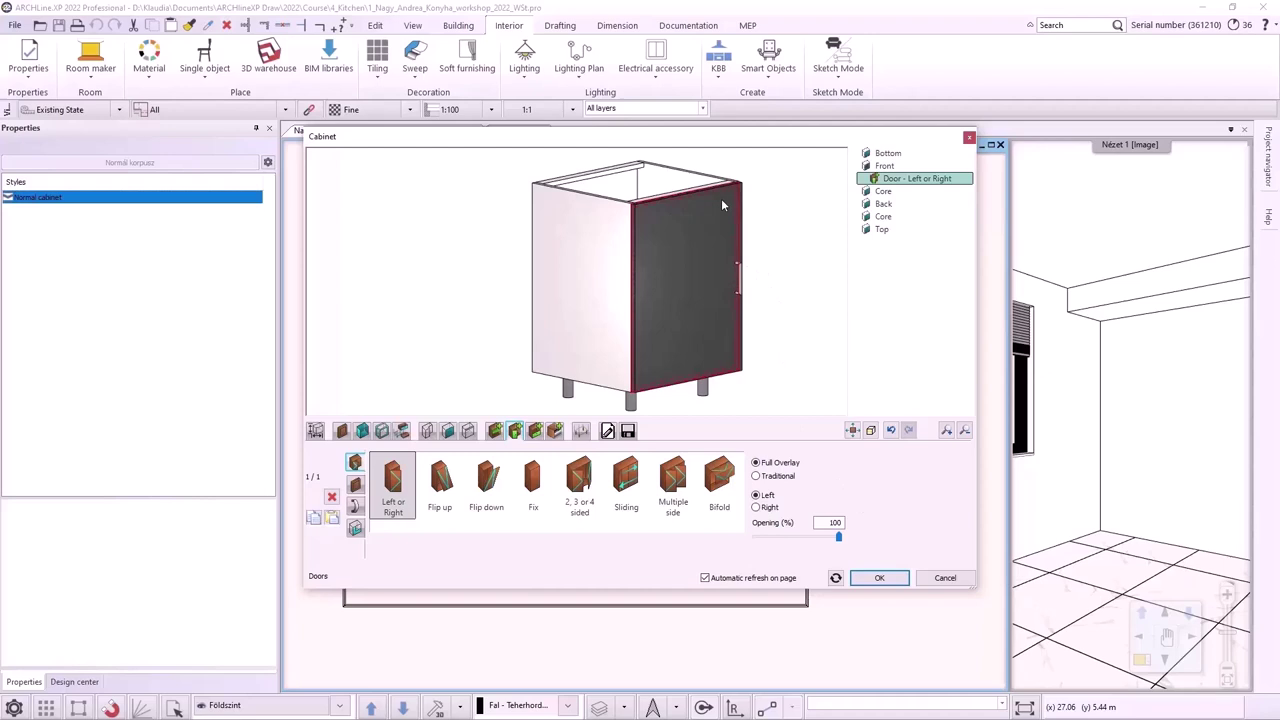
pyautogui.click(355, 506)
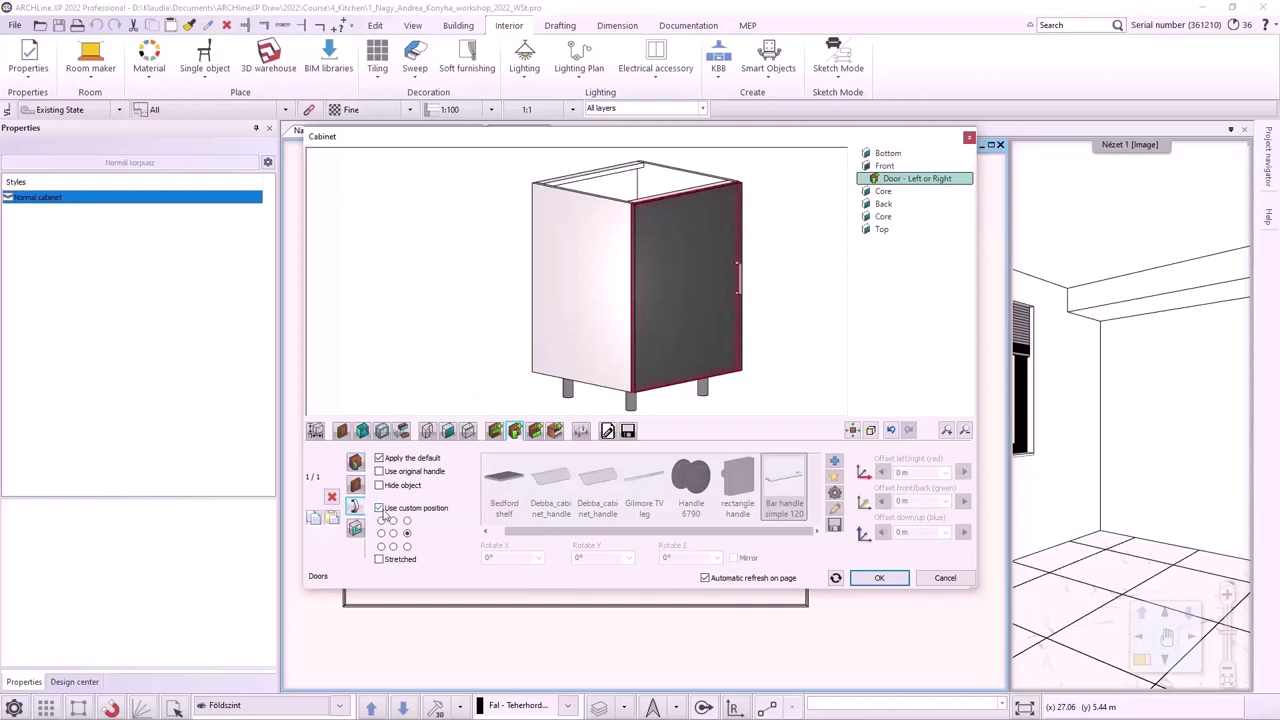
pyautogui.click(393, 520)
pyautogui.click(379, 560)
# Step: Set the cabinet's 2D representation to 'With closed doors' in General settings
pyautogui.click(608, 432)
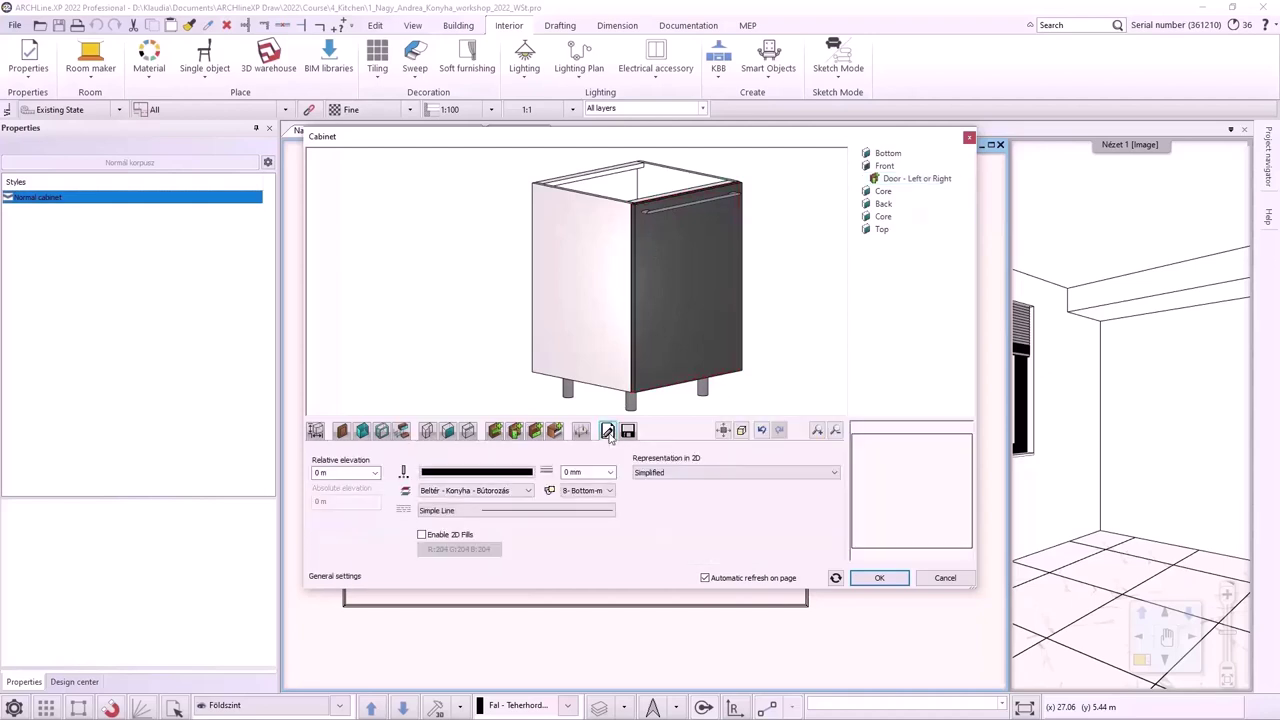
pyautogui.click(804, 476)
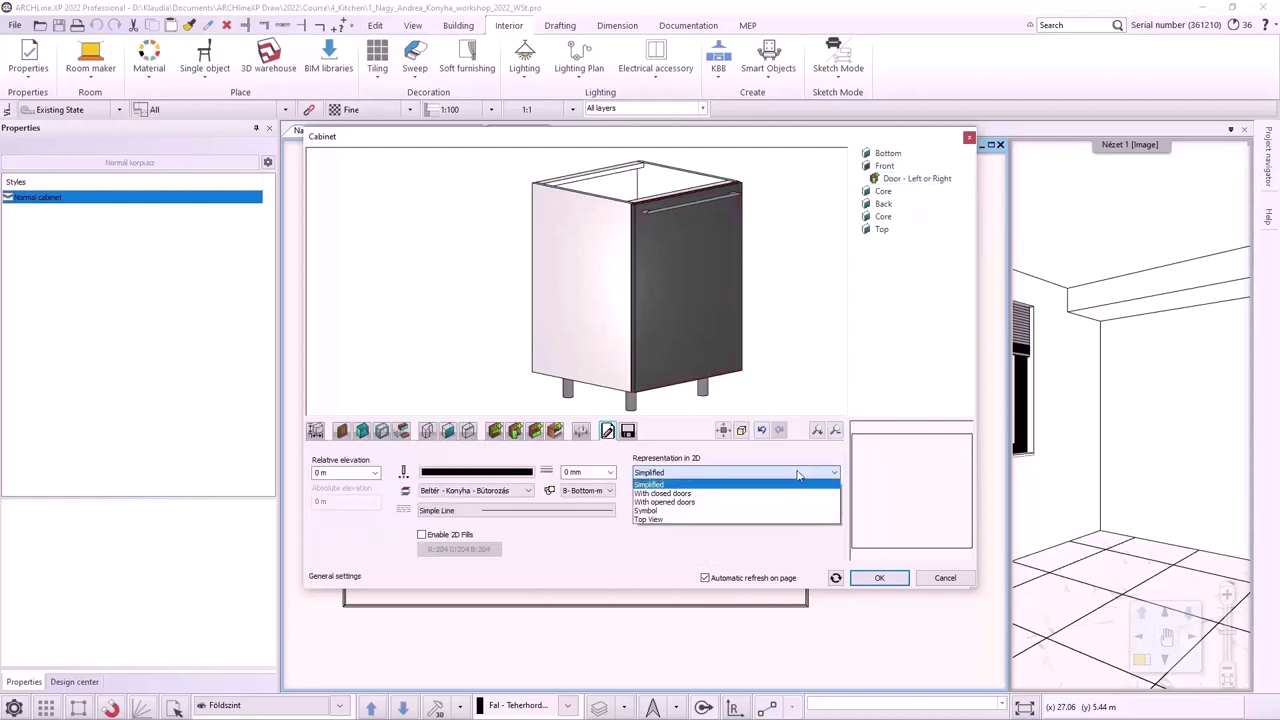
pyautogui.click(688, 494)
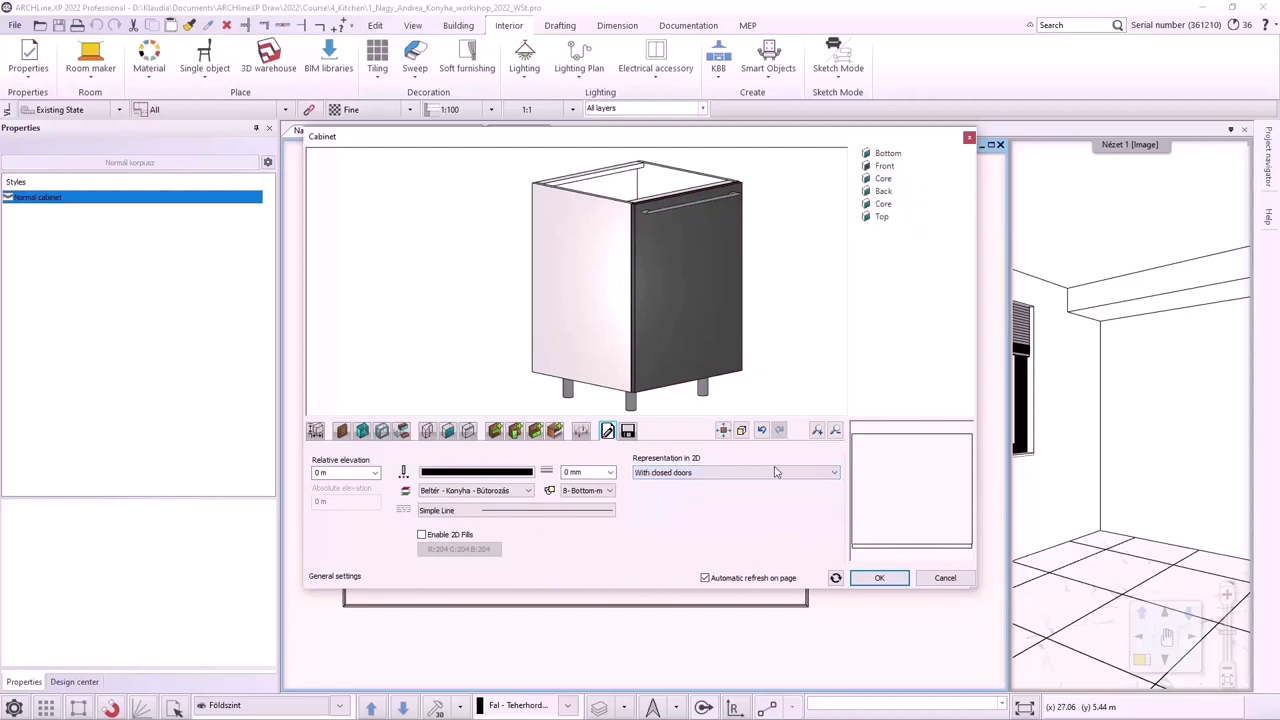
# Step: Save the cabinet as new library item 'antracit lower cabinet' under KITCHEN > Base Cabinets
pyautogui.click(631, 432)
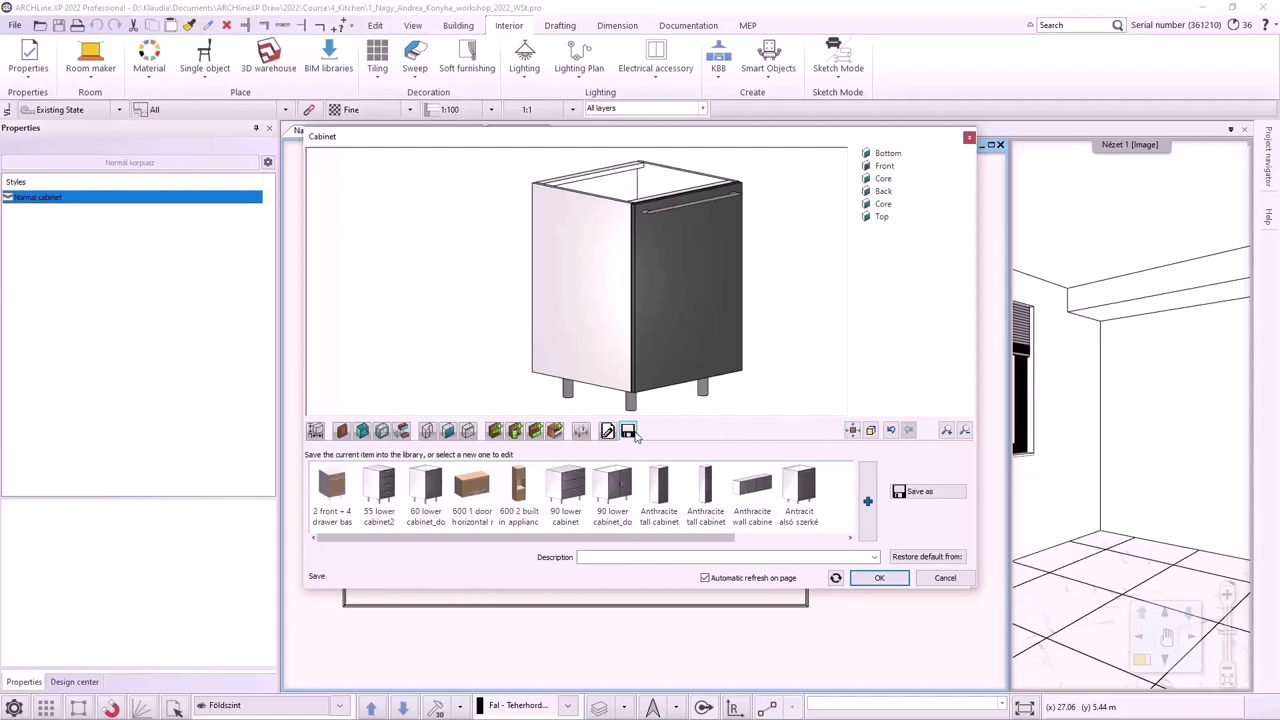
pyautogui.click(928, 492)
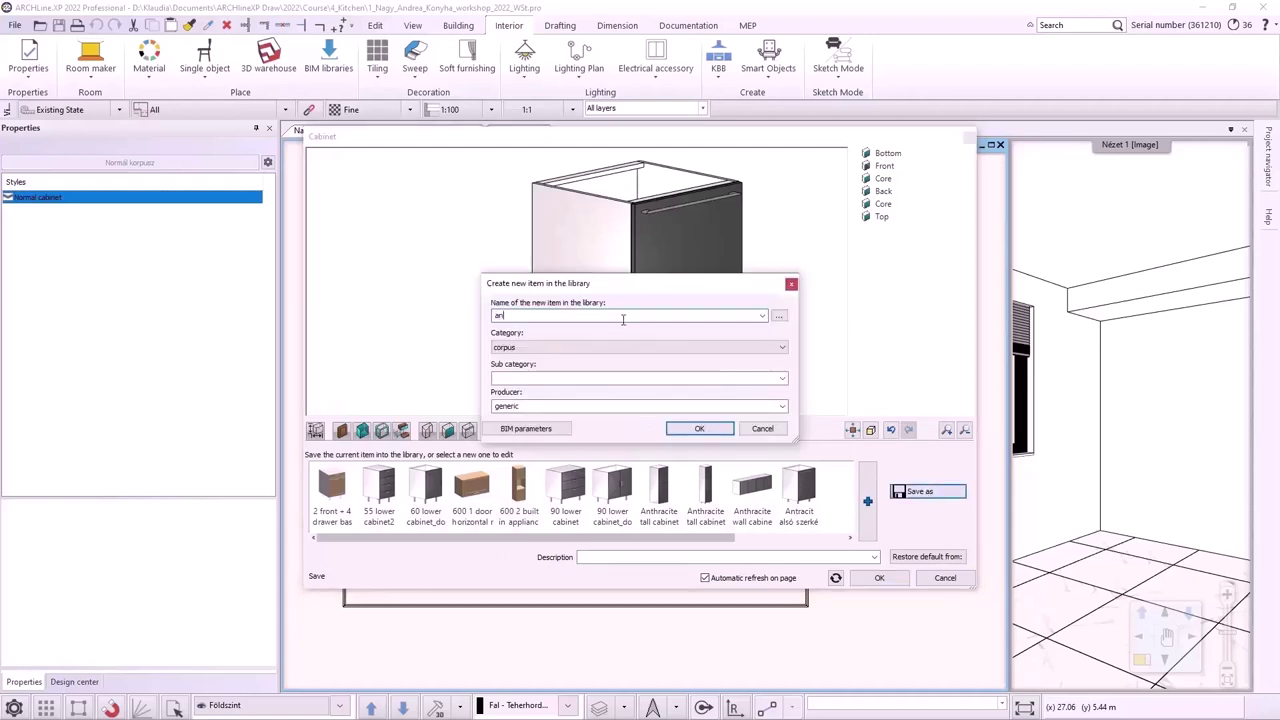
pyautogui.write('antracit lower cabinet')
pyautogui.click(702, 346)
pyautogui.click(560, 460)
pyautogui.click(563, 378)
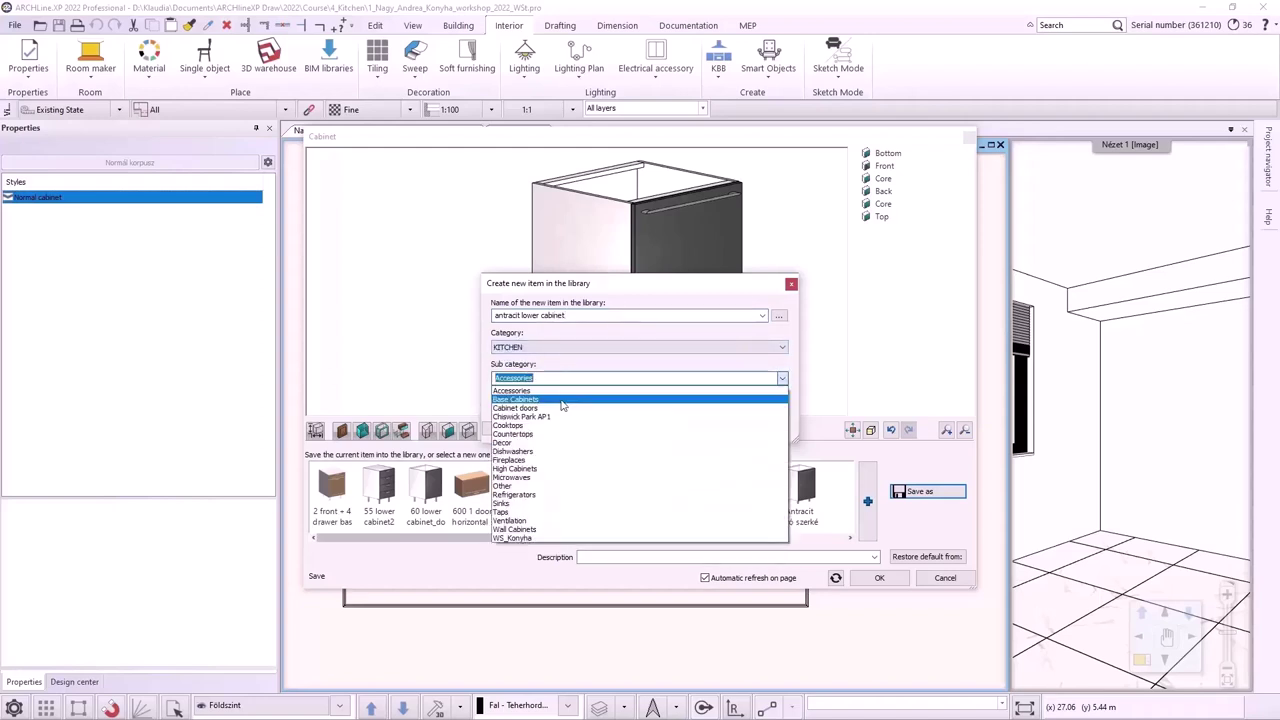
pyautogui.click(563, 400)
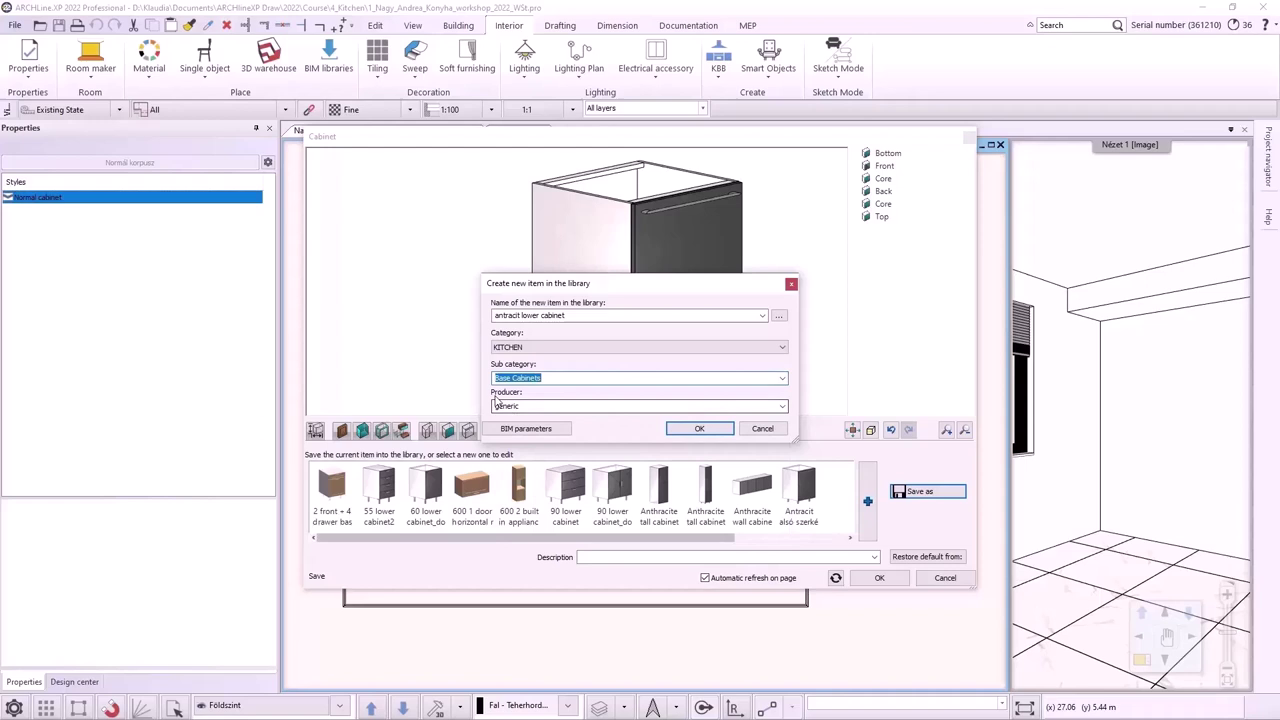
pyautogui.click(699, 428)
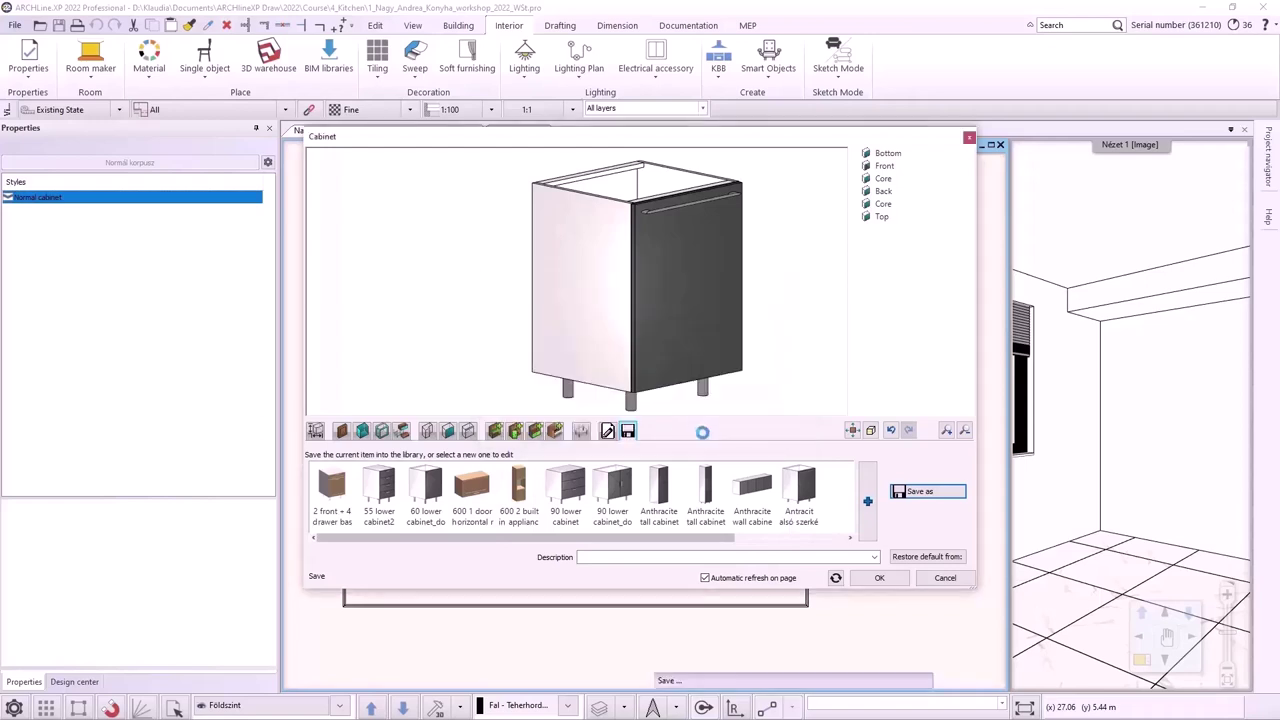
# Step: Place three antracit lower cabinets side by side along the upper kitchen wall
pyautogui.click(879, 578)
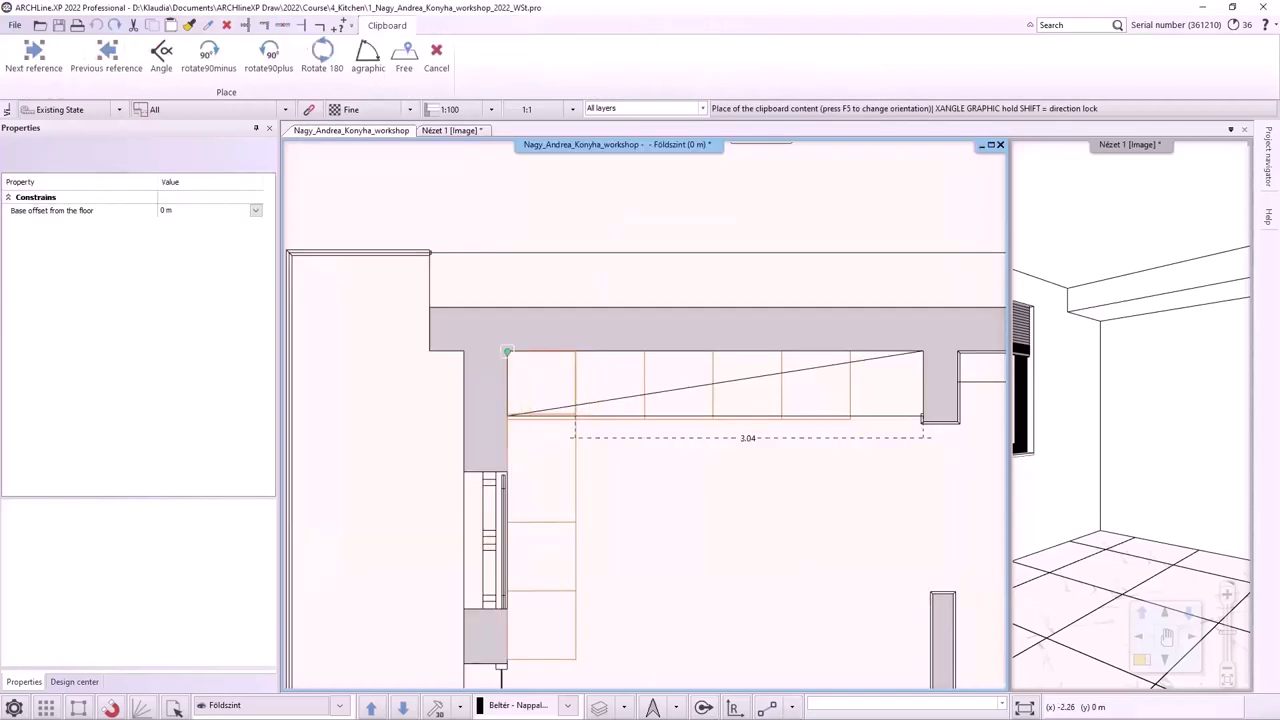
pyautogui.click(576, 351)
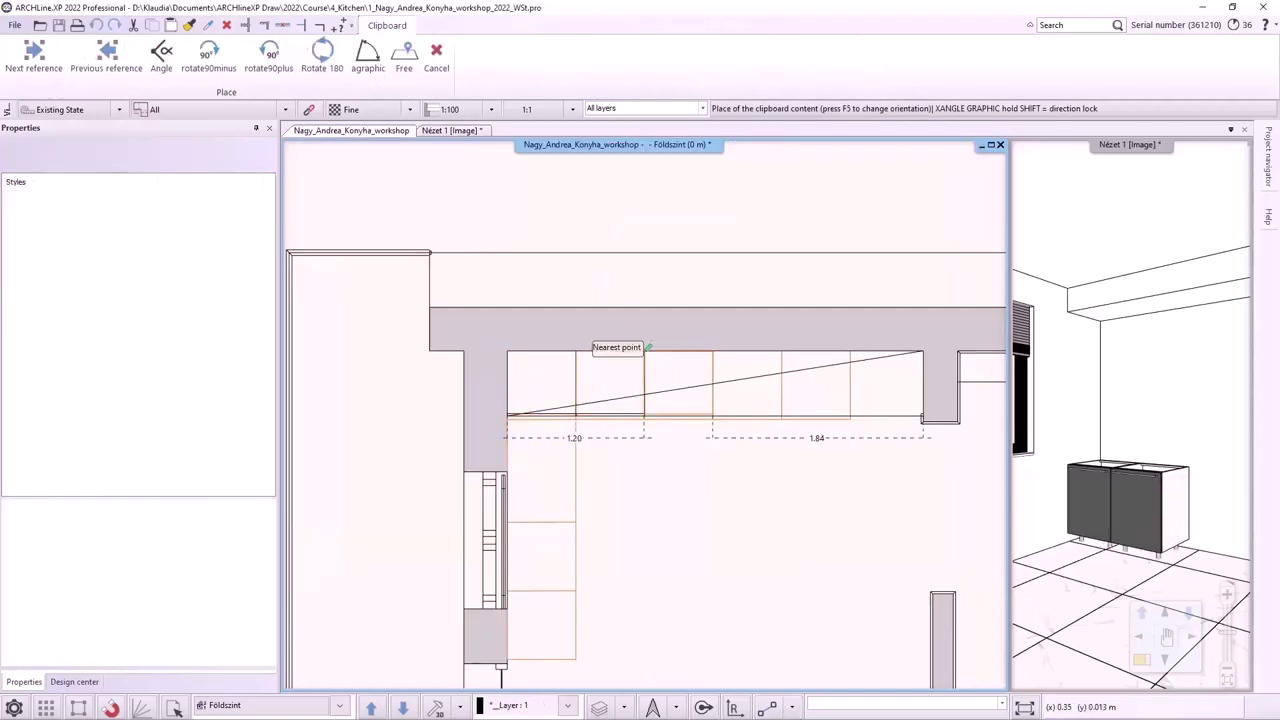
pyautogui.click(644, 351)
pyautogui.click(713, 351)
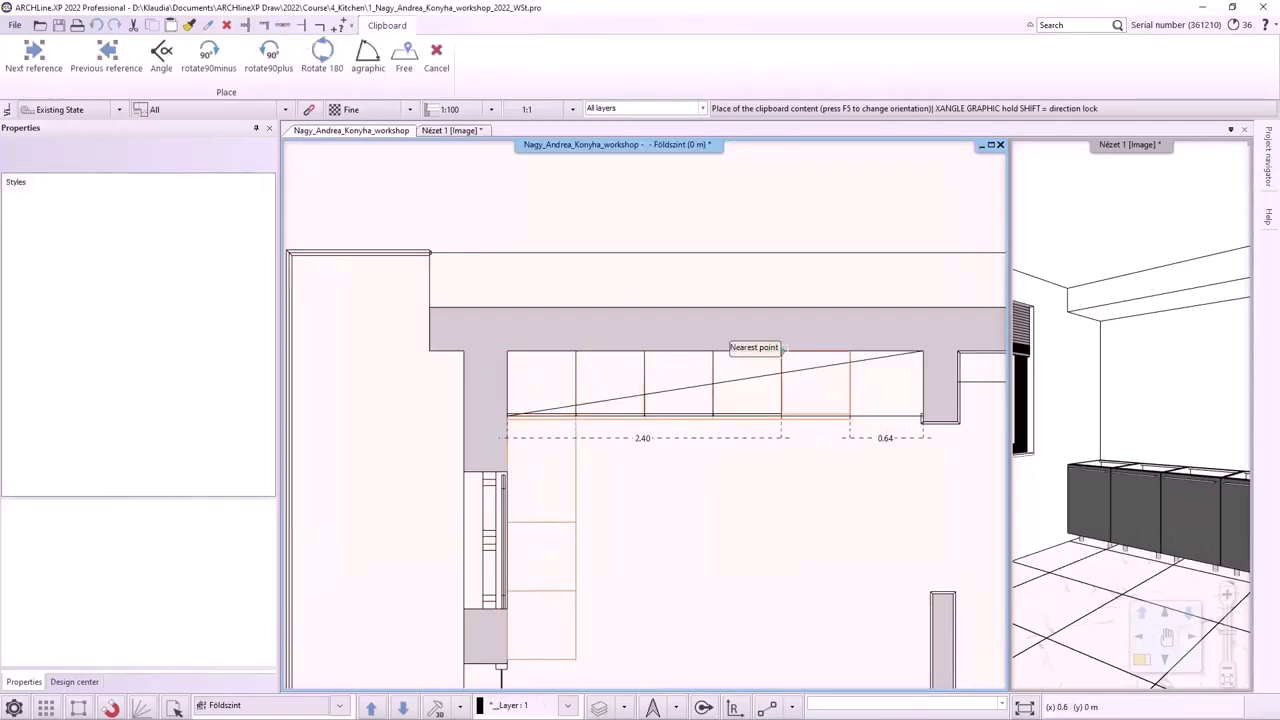
pyautogui.press('Escape')
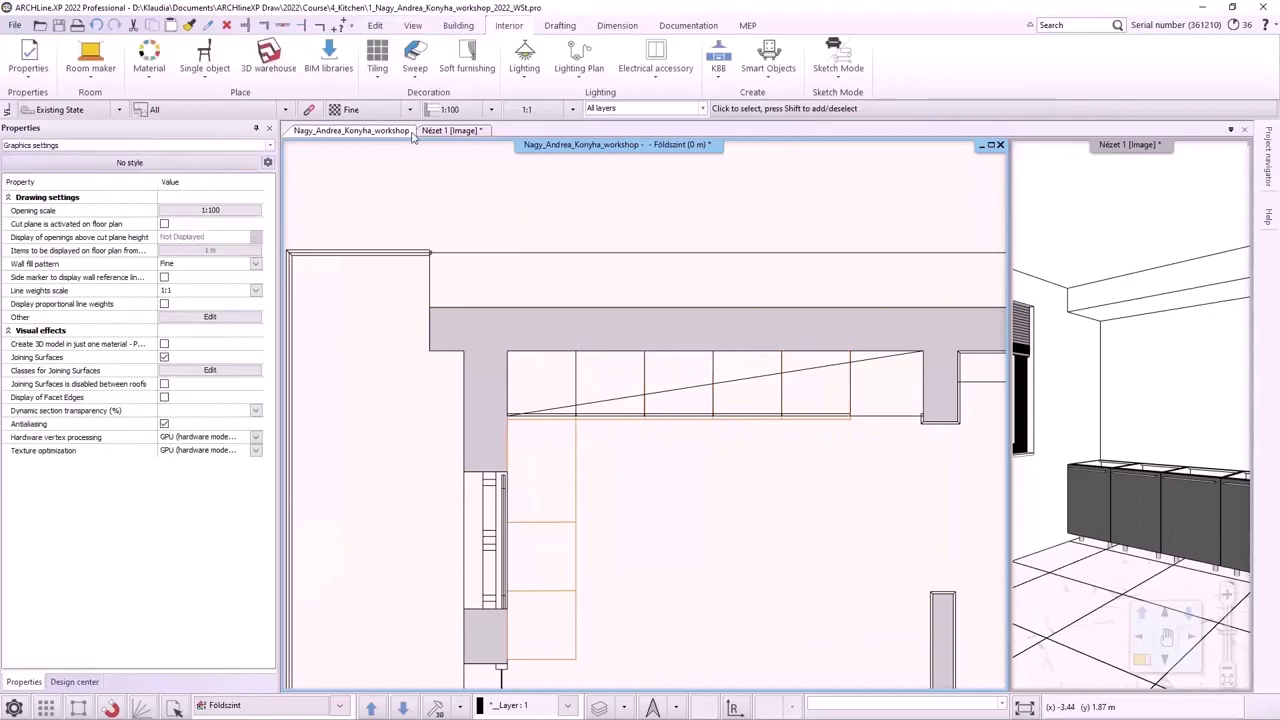
# Step: In the Nézet 1 image view, delete the second cabinet of the row, then select the leftmost one
pyautogui.click(446, 133)
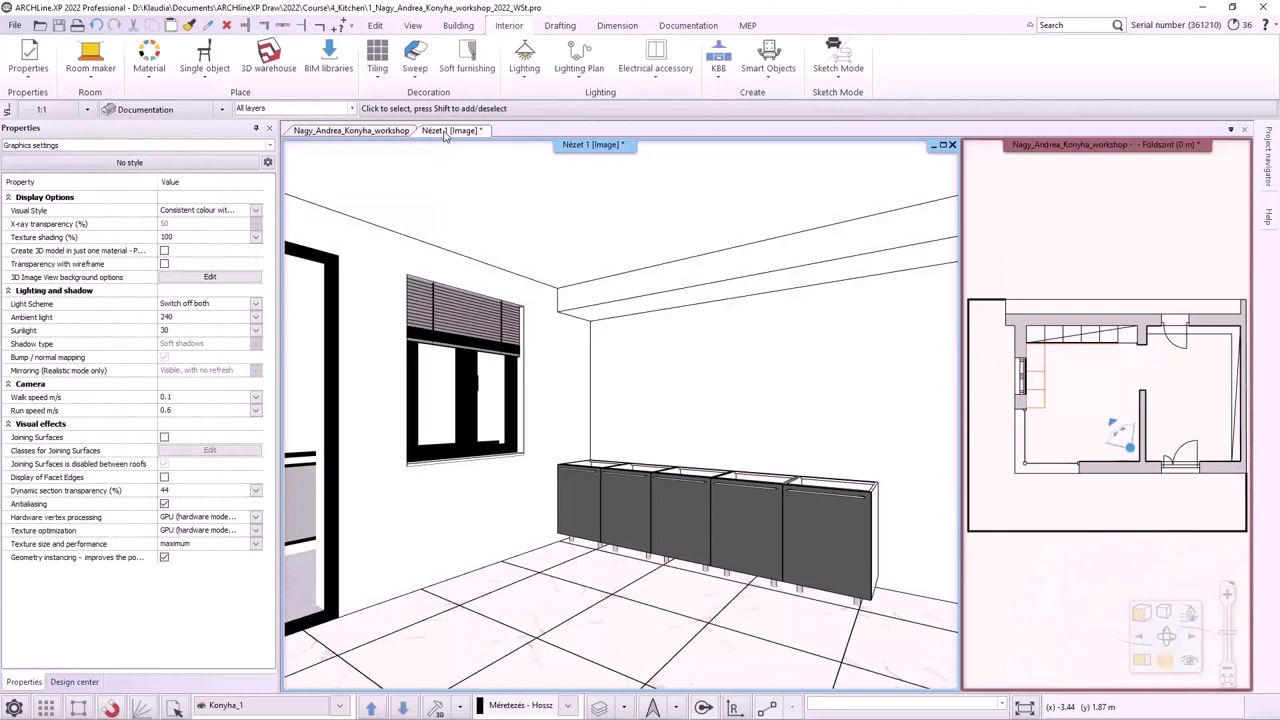
pyautogui.click(406, 707)
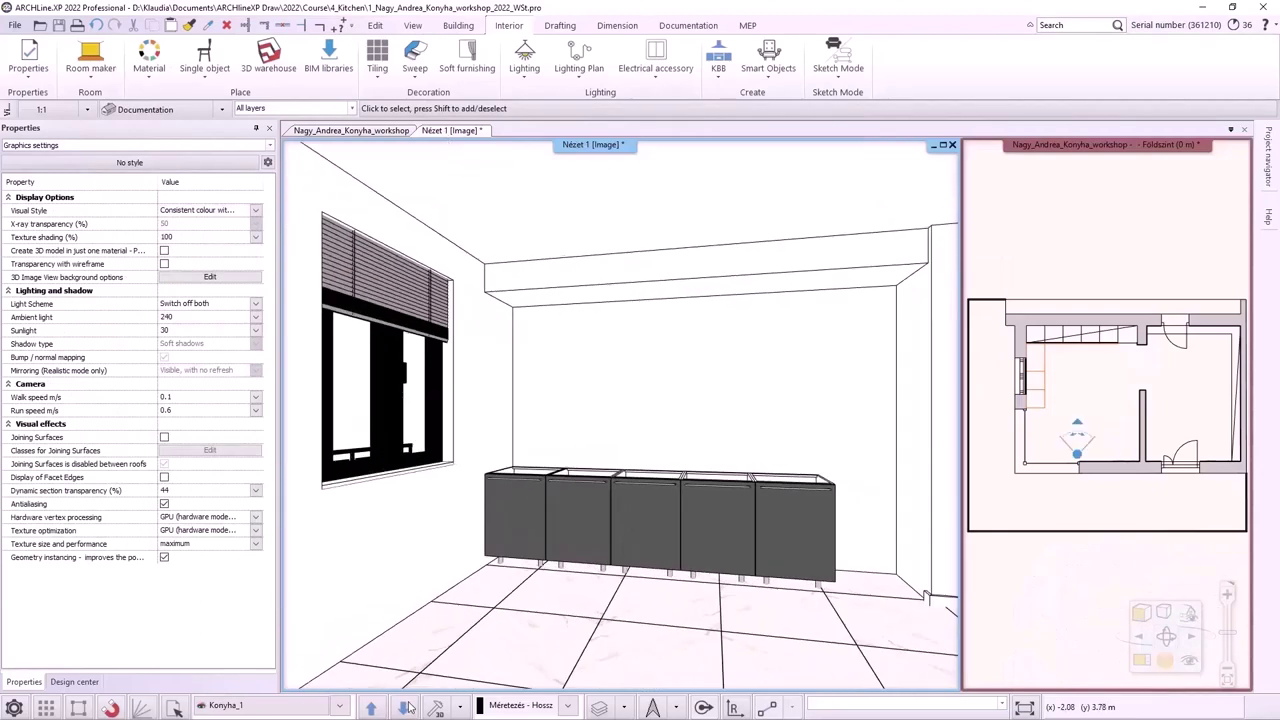
pyautogui.click(406, 707)
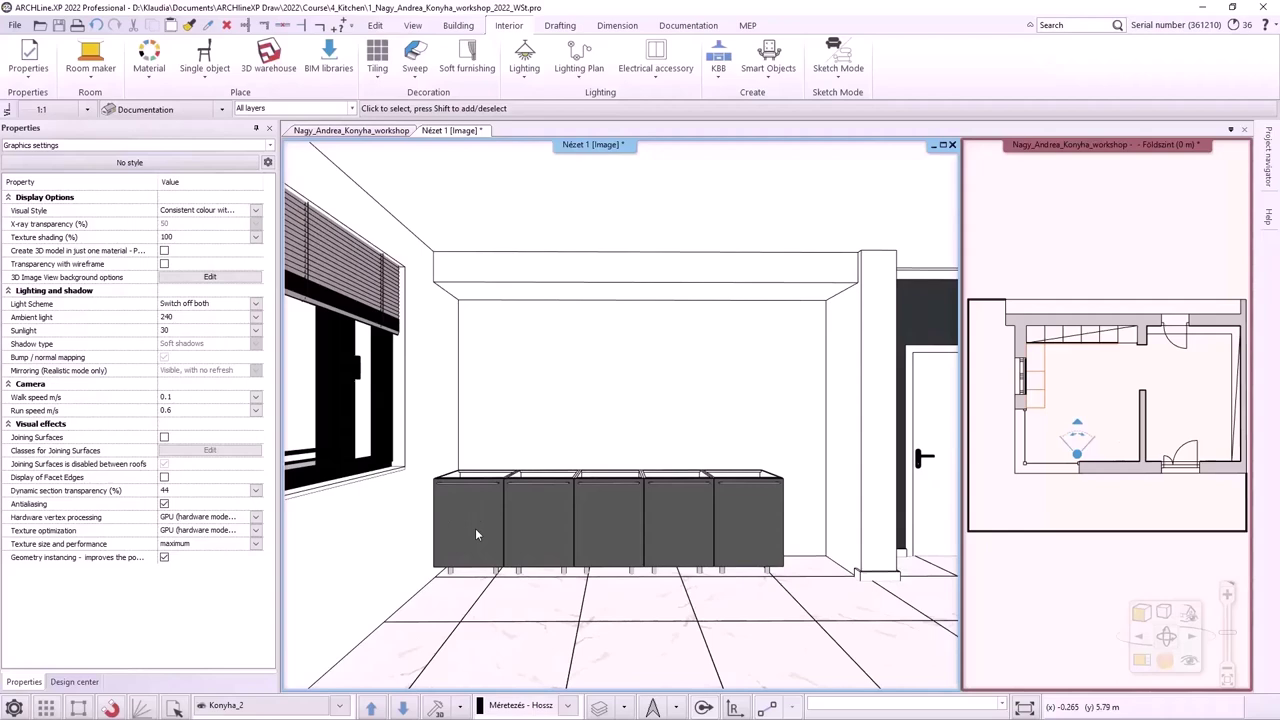
pyautogui.click(540, 527)
pyautogui.press('Delete')
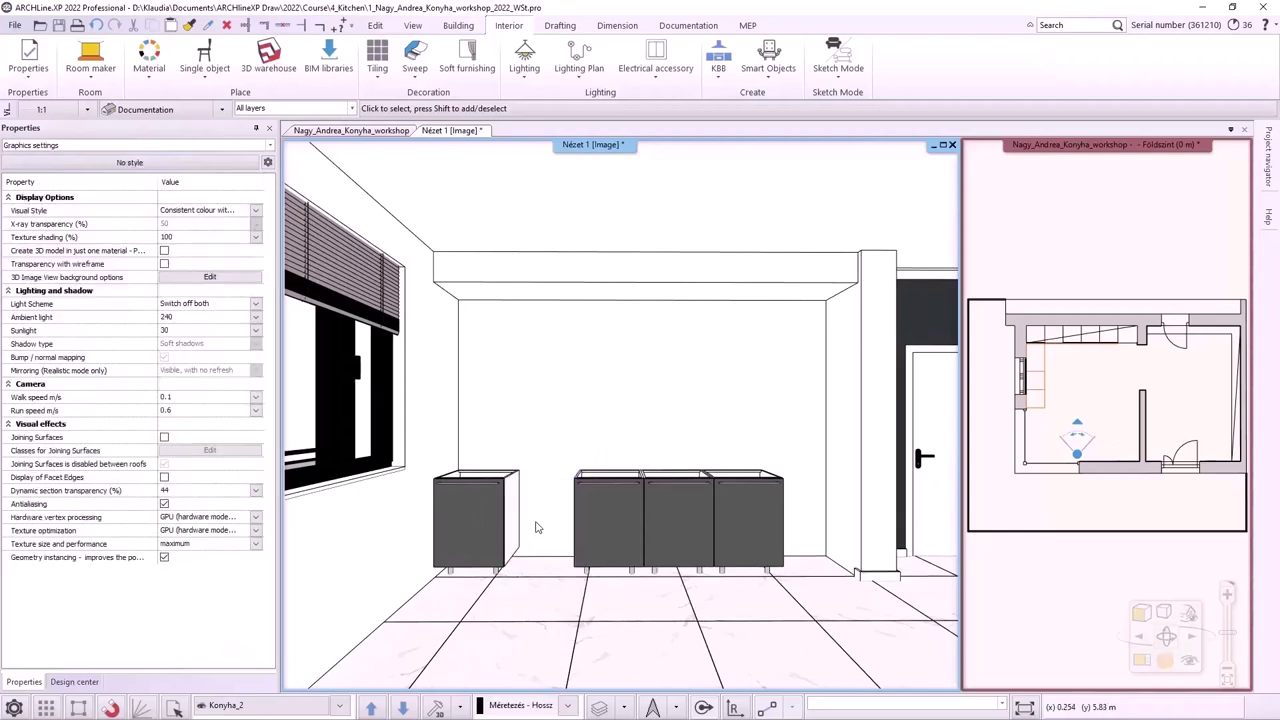
pyautogui.click(485, 520)
# Step: Open the left cabinet in the editor and set its width to 1.2 m
pyautogui.click(515, 569)
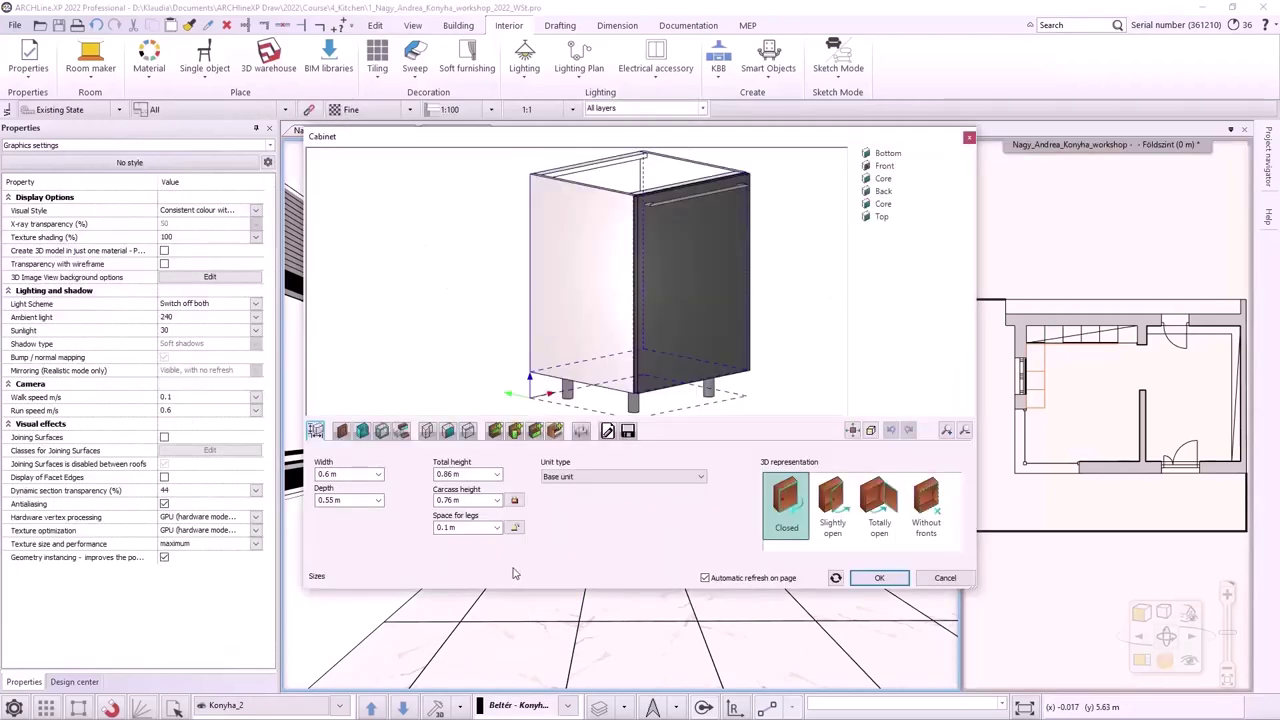
pyautogui.doubleClick(358, 476)
pyautogui.write('1.2')
pyautogui.press('Return')
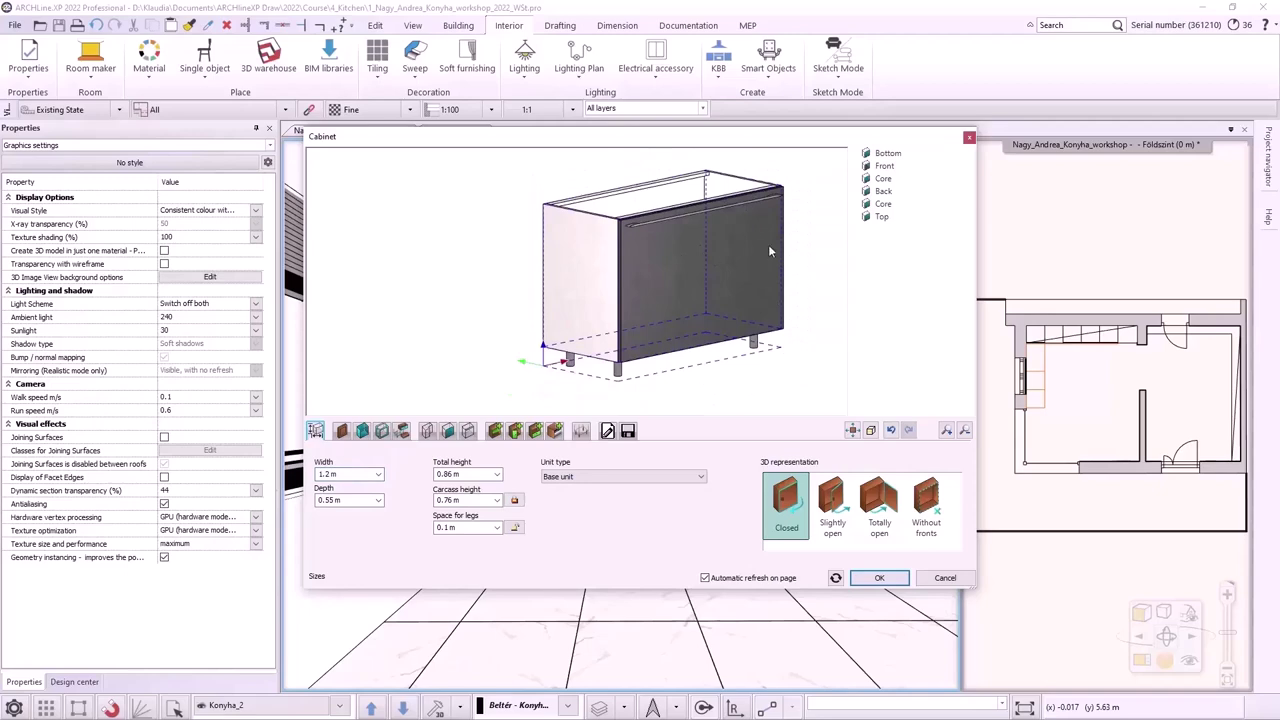
# Step: Delete the cabinet's front door, leaving an open carcass
pyautogui.click(886, 167)
pyautogui.click(895, 180)
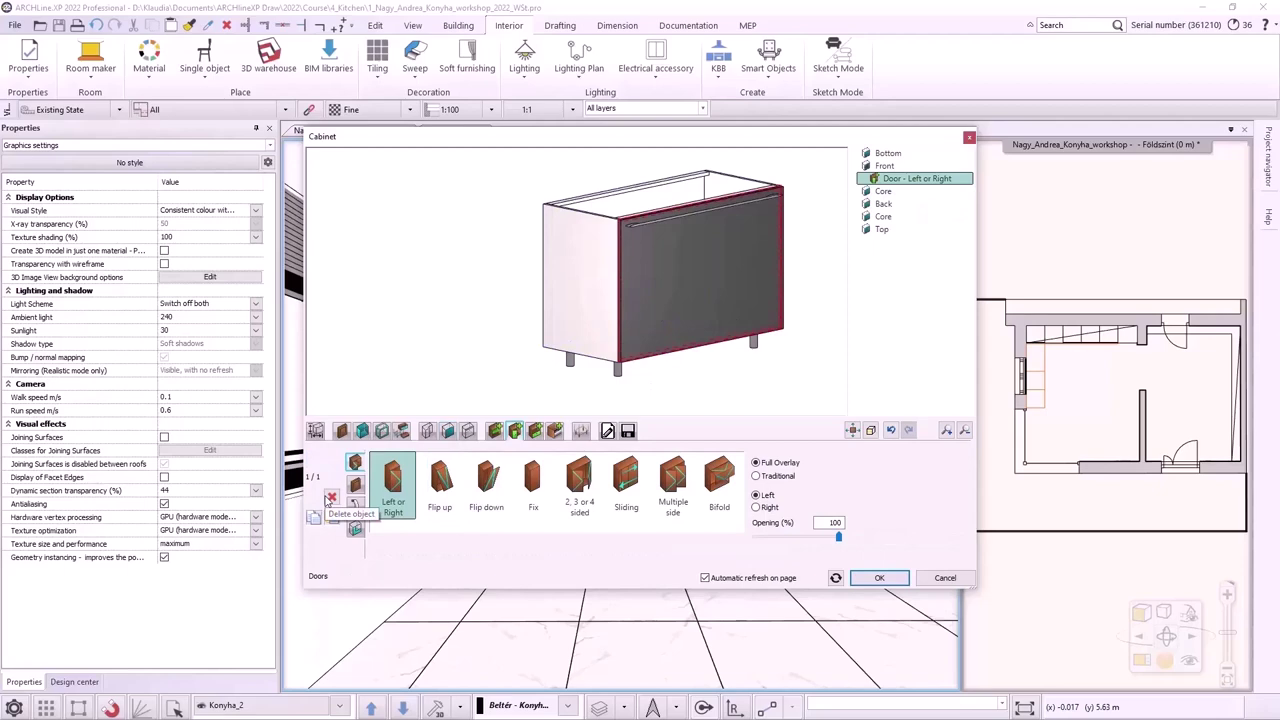
pyautogui.click(316, 430)
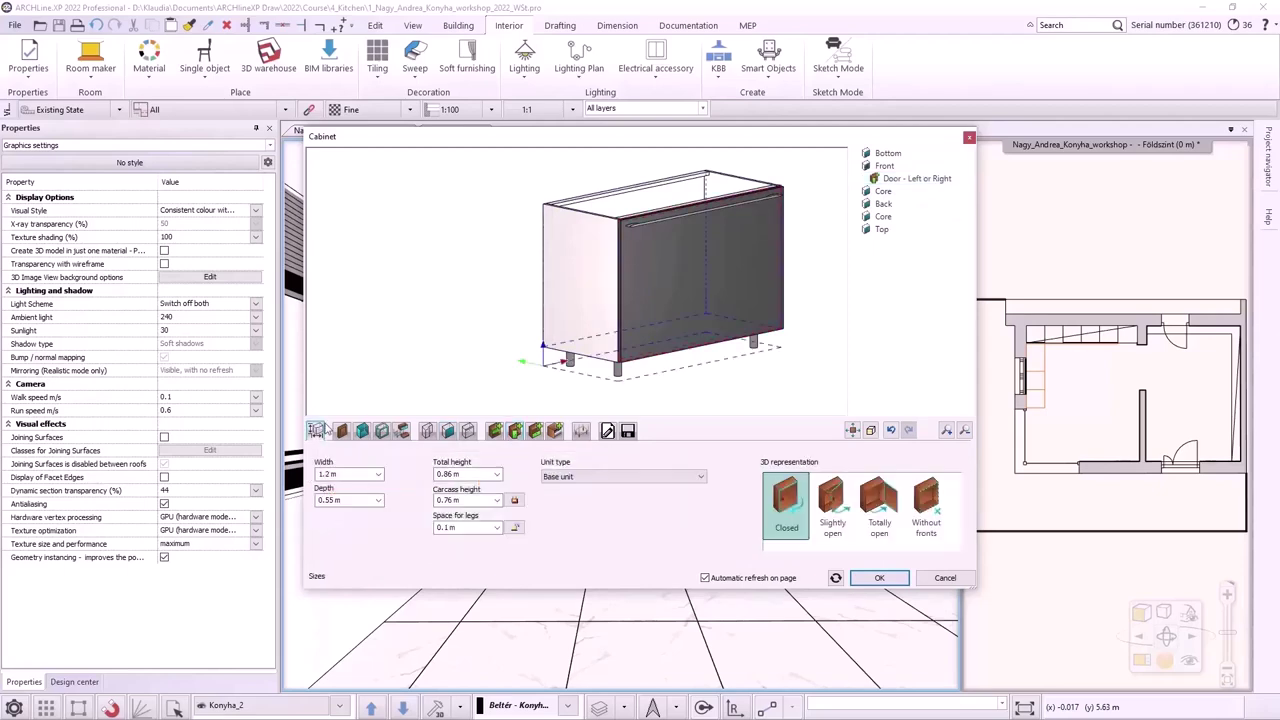
pyautogui.click(750, 248)
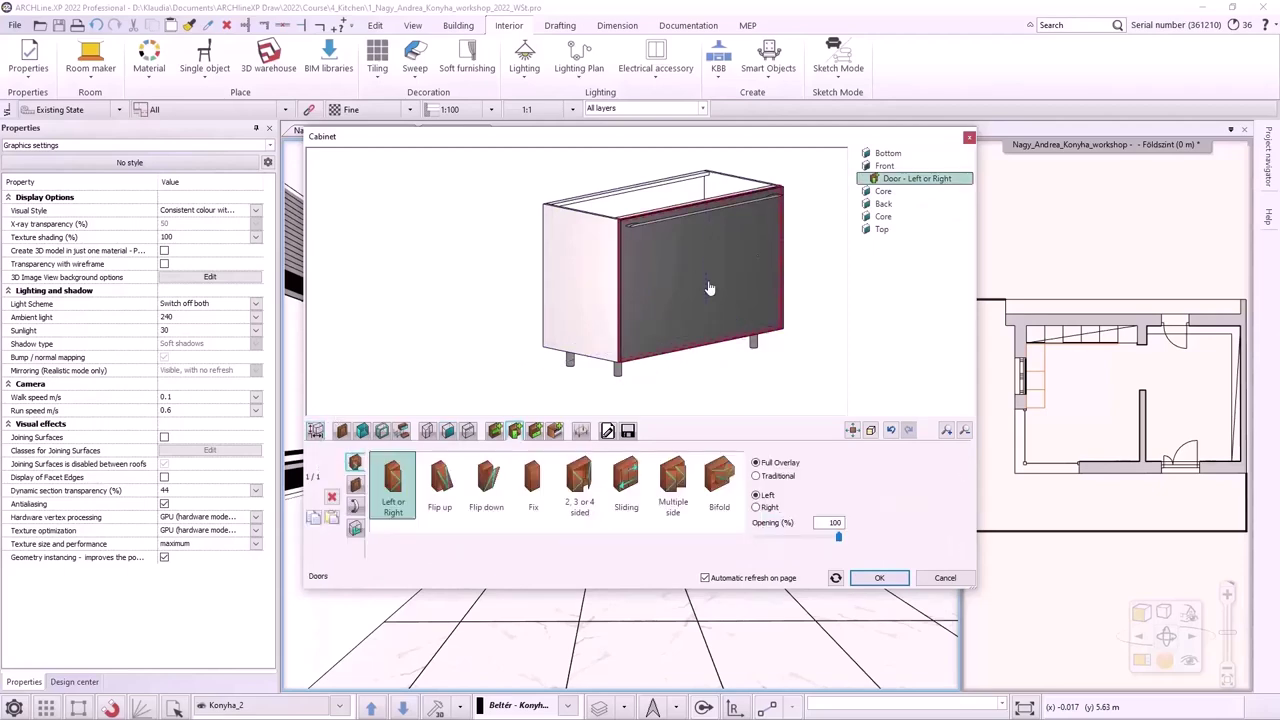
pyautogui.click(331, 499)
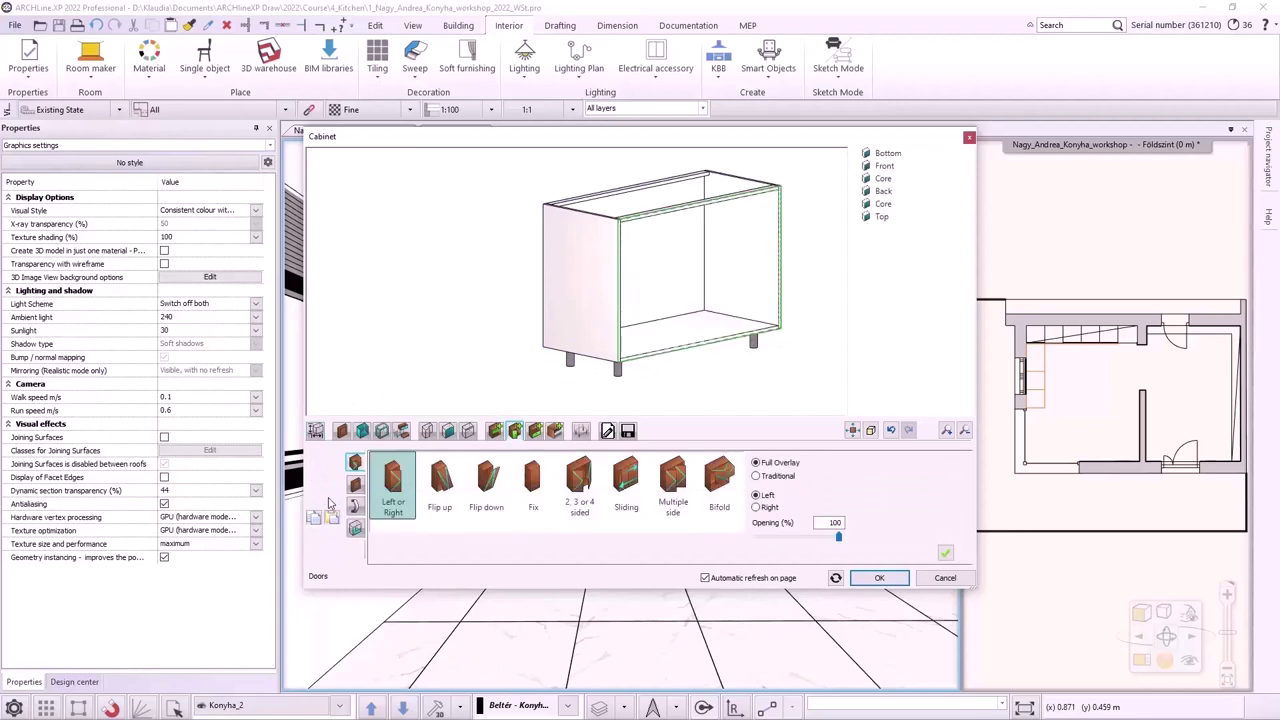
# Step: Add a single vertical, division-only divider leaving a 0.60 m left section
pyautogui.click(496, 431)
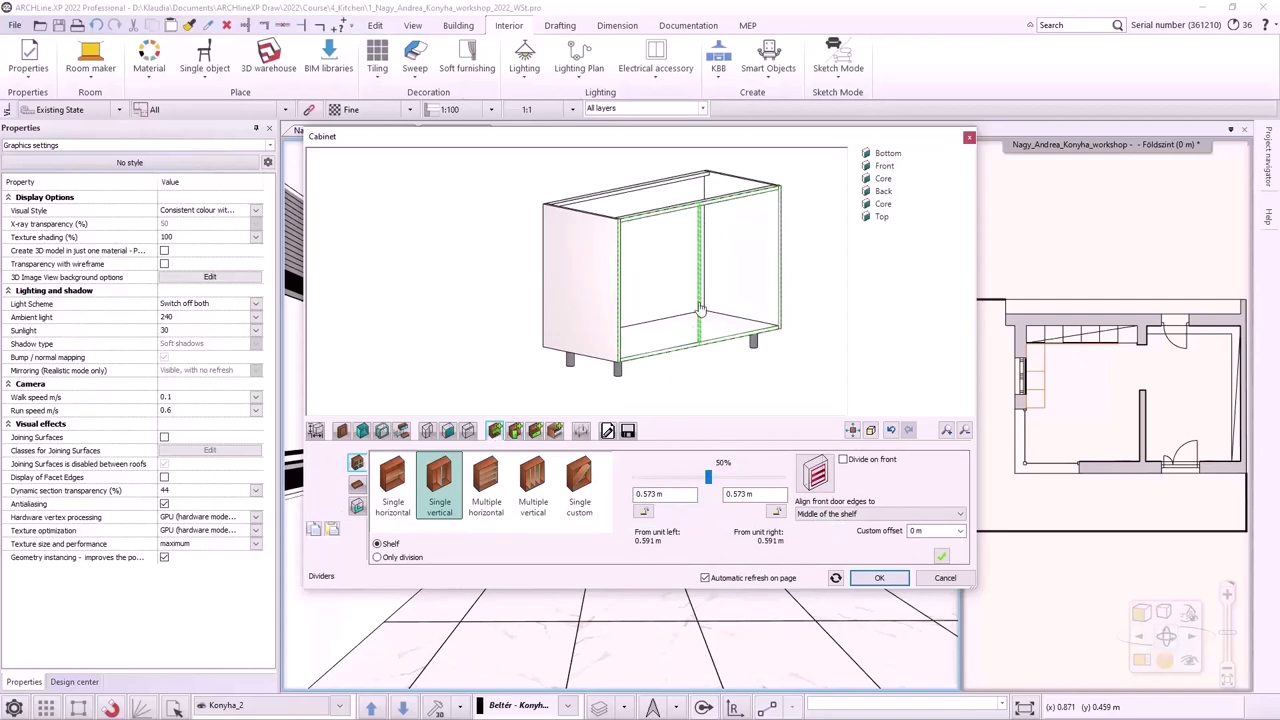
pyautogui.click(377, 557)
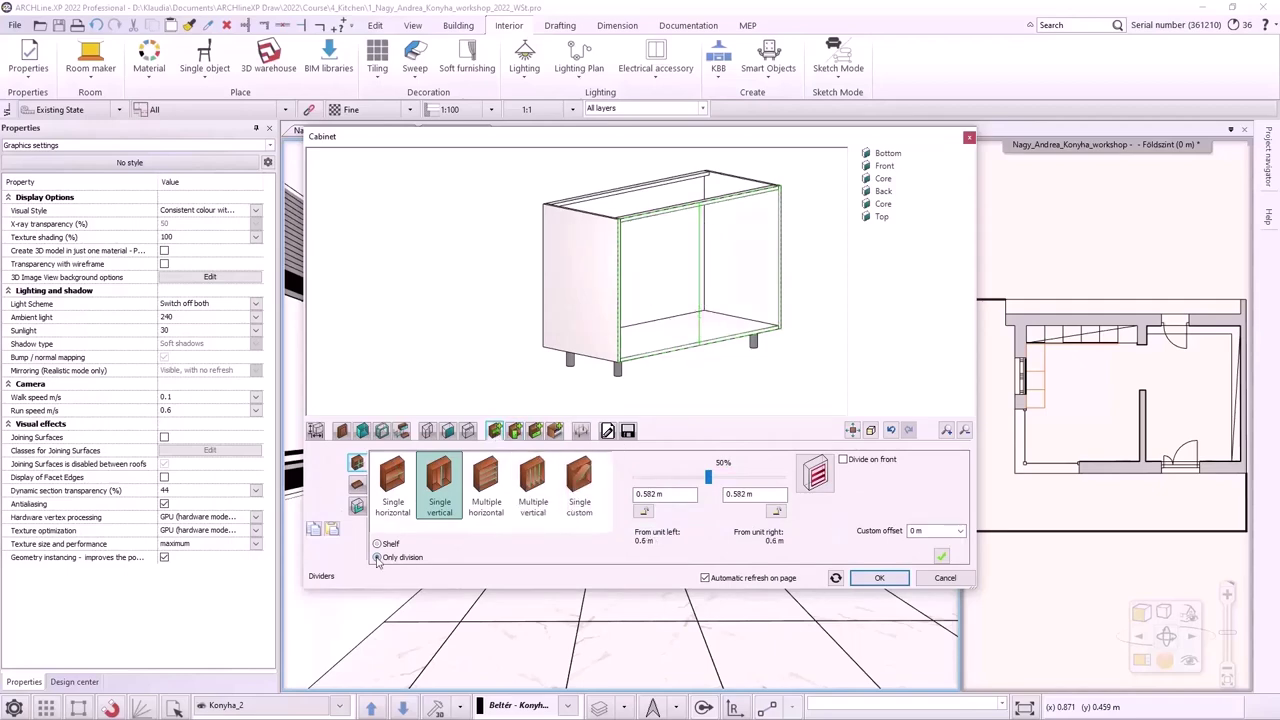
pyautogui.doubleClick(657, 494)
pyautogui.write('0.60')
pyautogui.press('Tab')
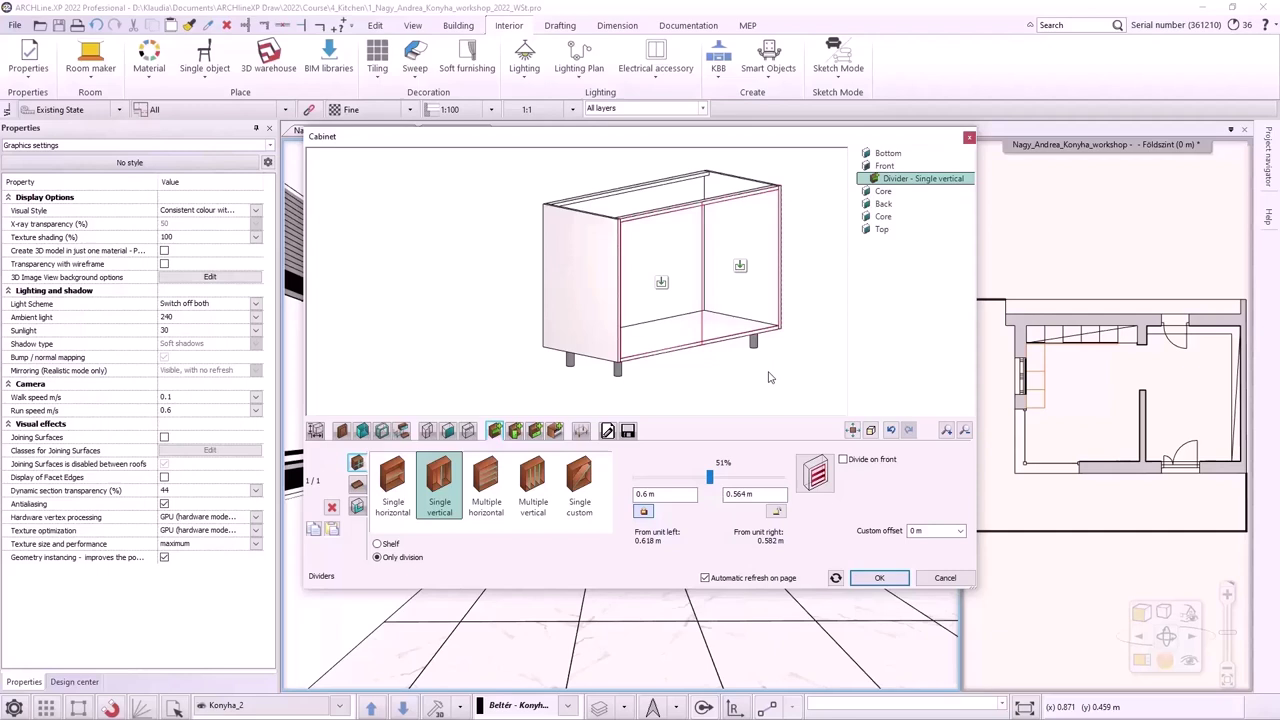
# Step: Add a hinged door to the right compartment, keeping its handle at the door centre
pyautogui.click(736, 280)
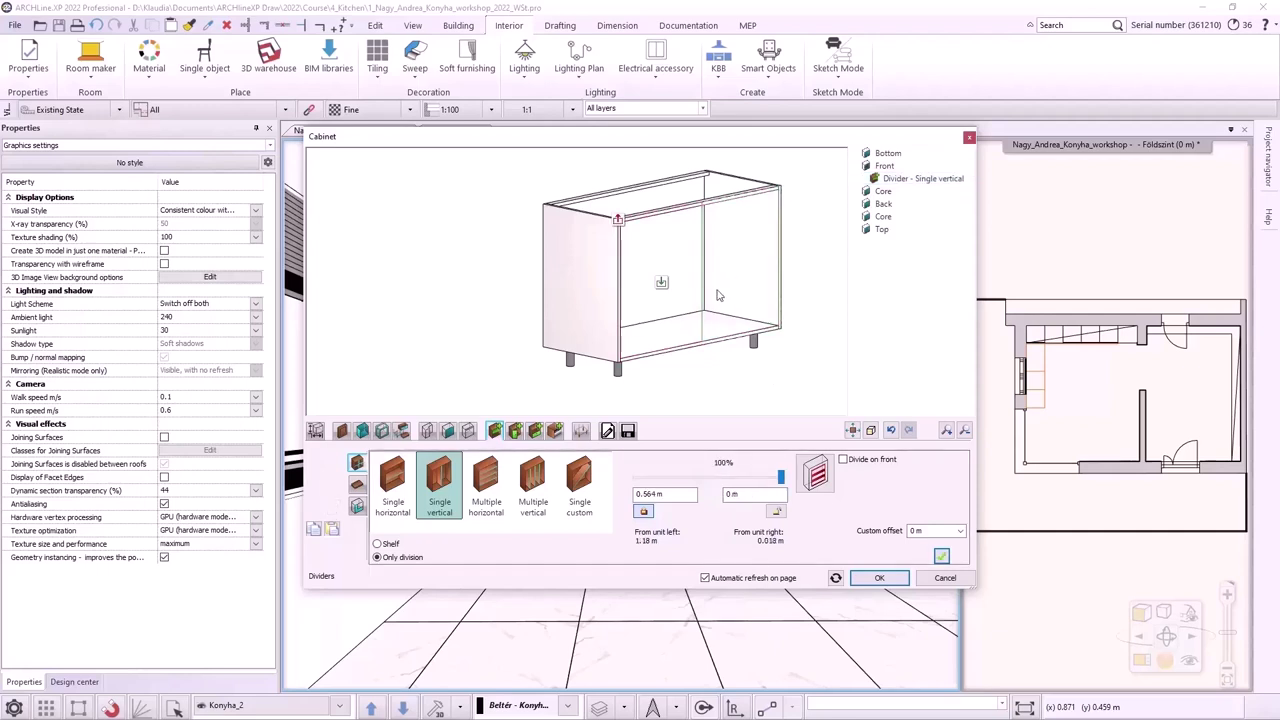
pyautogui.click(514, 431)
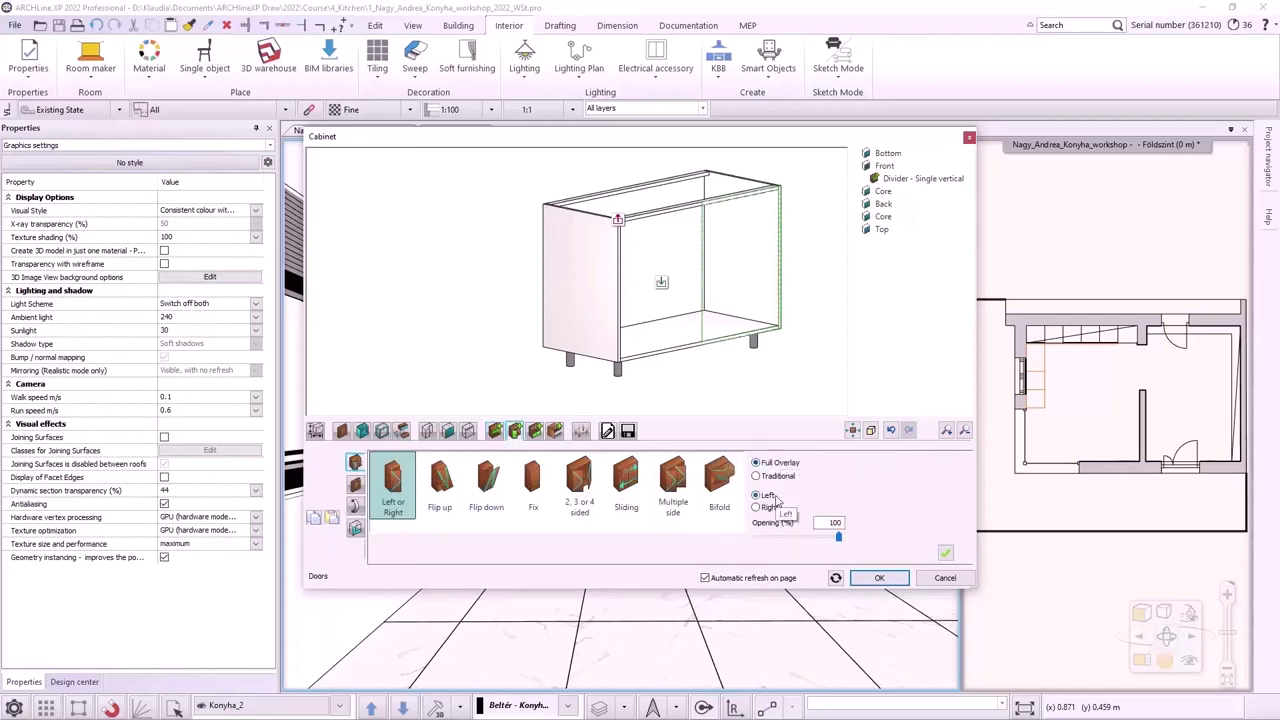
pyautogui.click(944, 556)
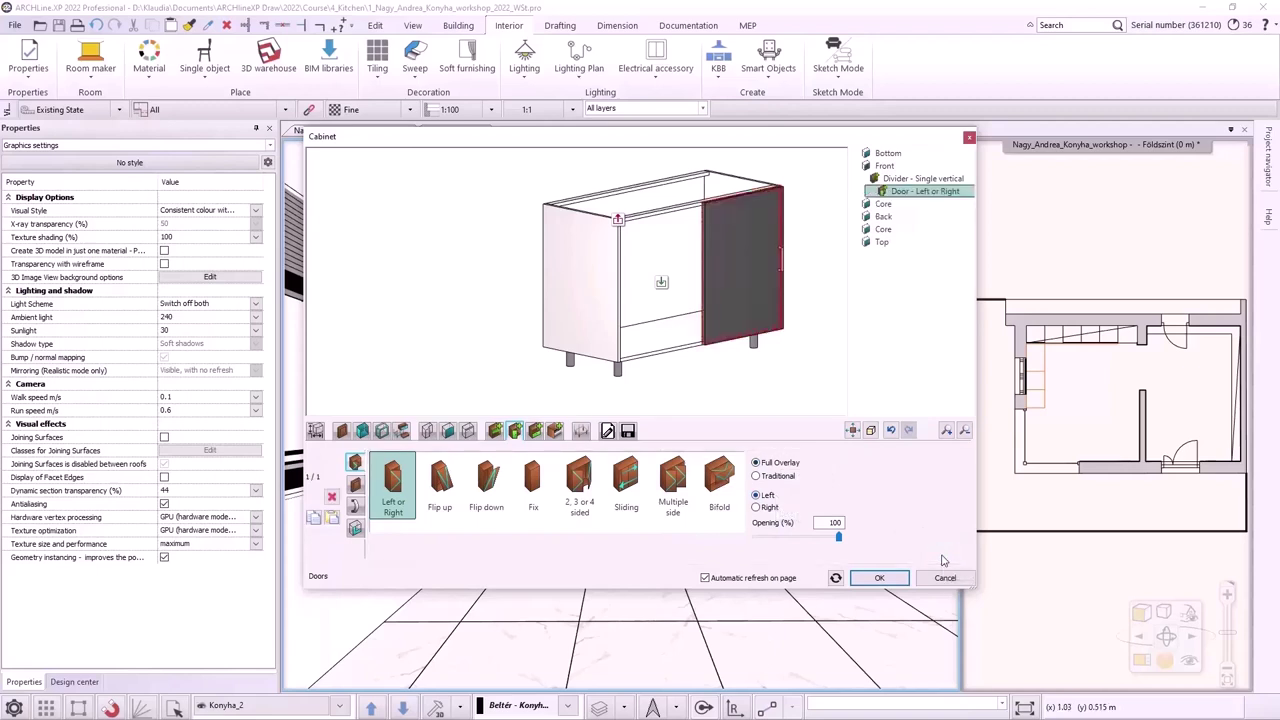
pyautogui.click(355, 506)
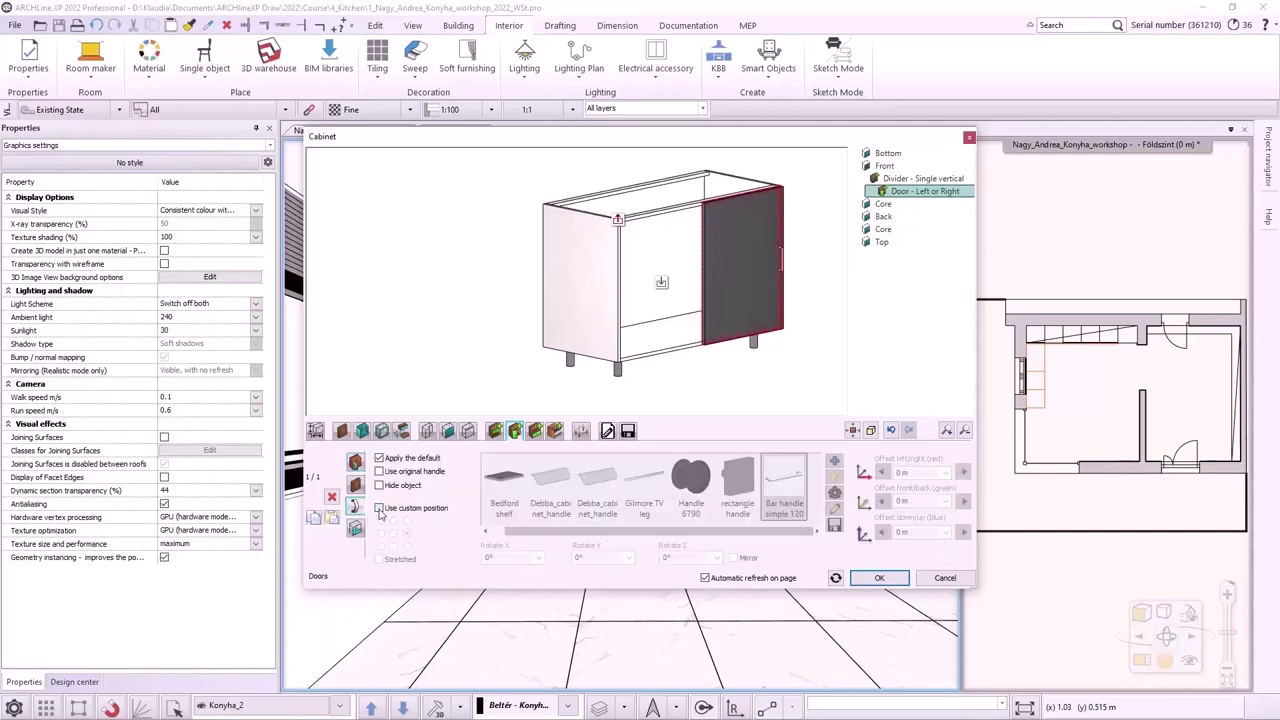
pyautogui.click(393, 521)
pyautogui.click(666, 294)
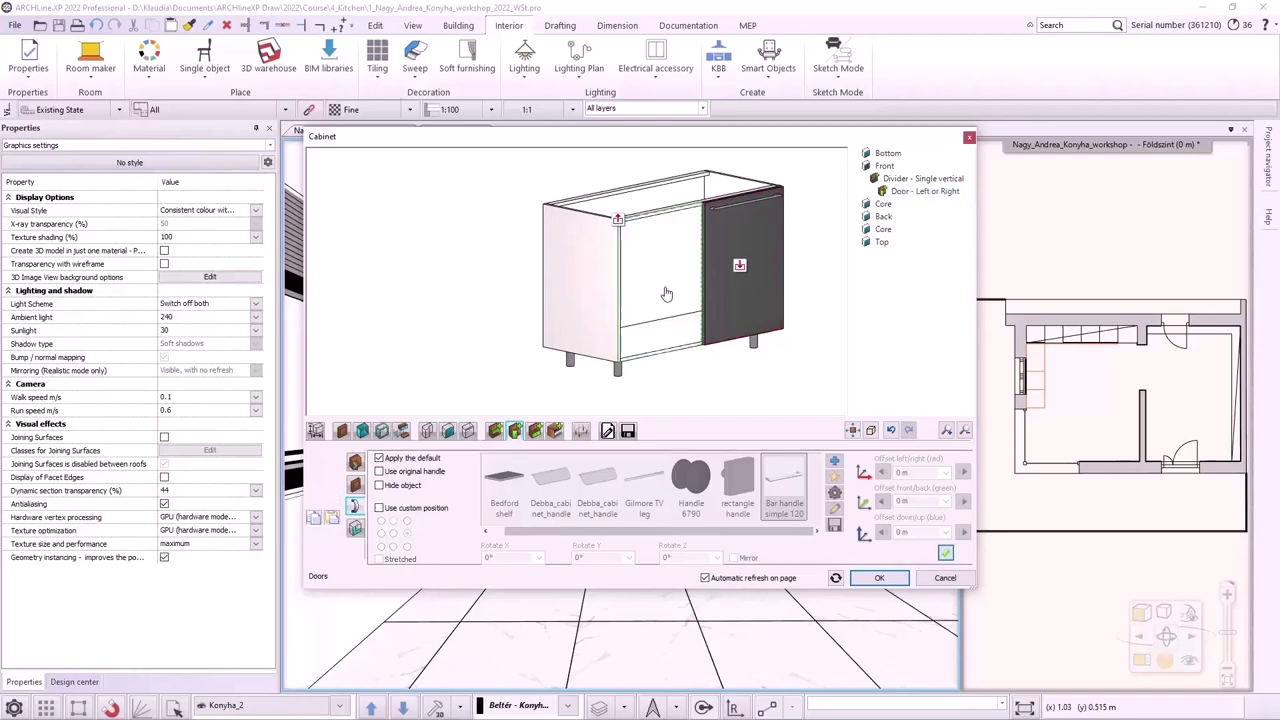
# Step: Give the left opening a fixed, non-opening door and bring up the library save page
pyautogui.click(355, 462)
pyautogui.click(530, 483)
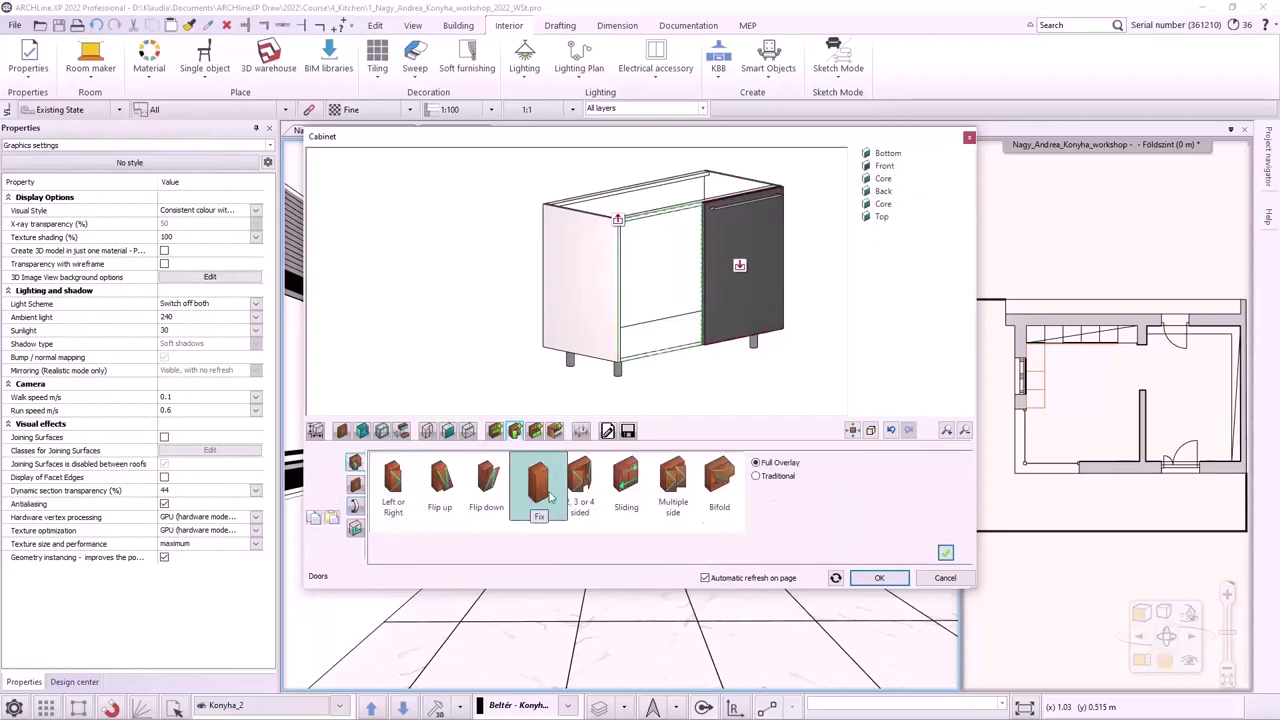
pyautogui.click(946, 554)
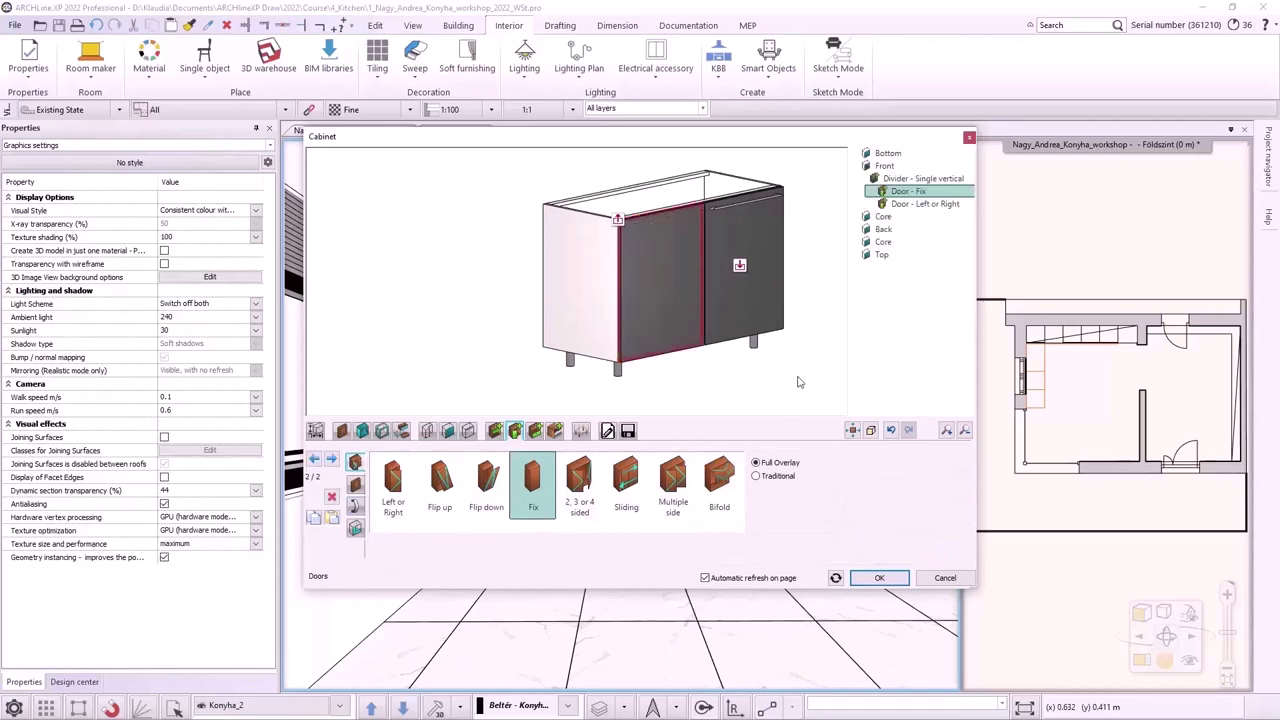
pyautogui.click(628, 430)
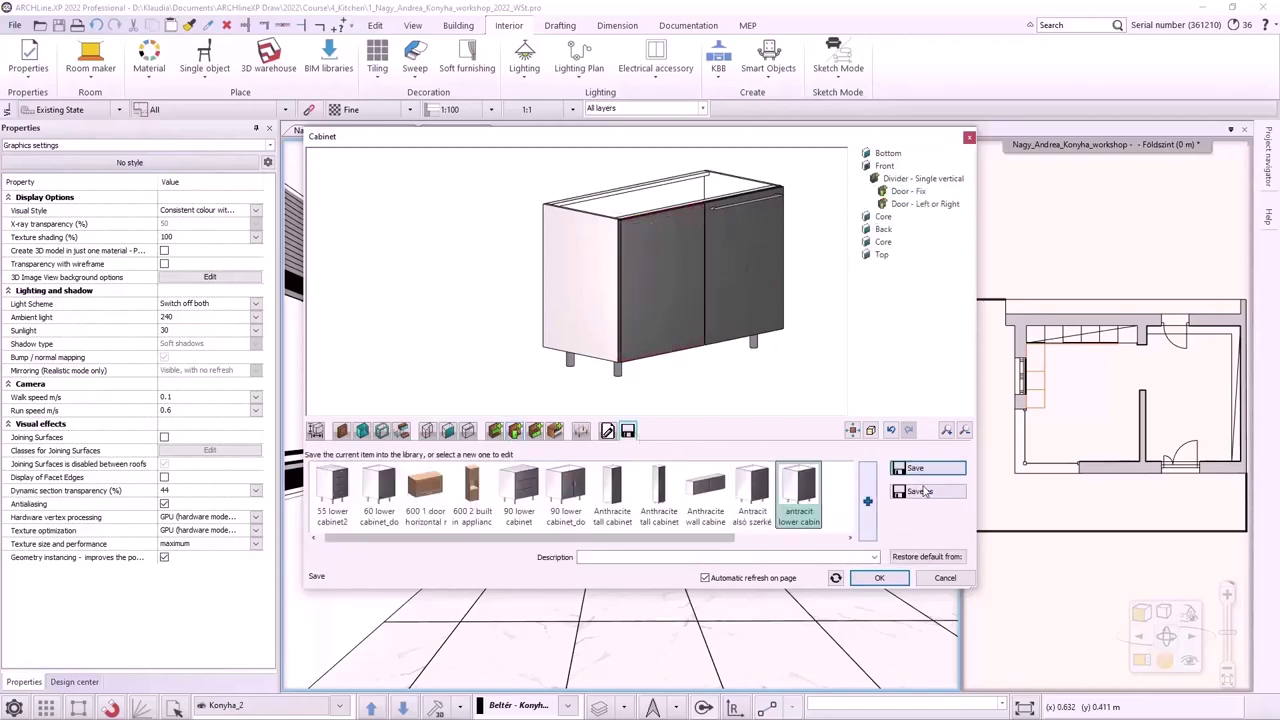
# Step: Save the cabinet as new item 'antracit corner lower cabinet' and return to the kitchen
pyautogui.click(918, 491)
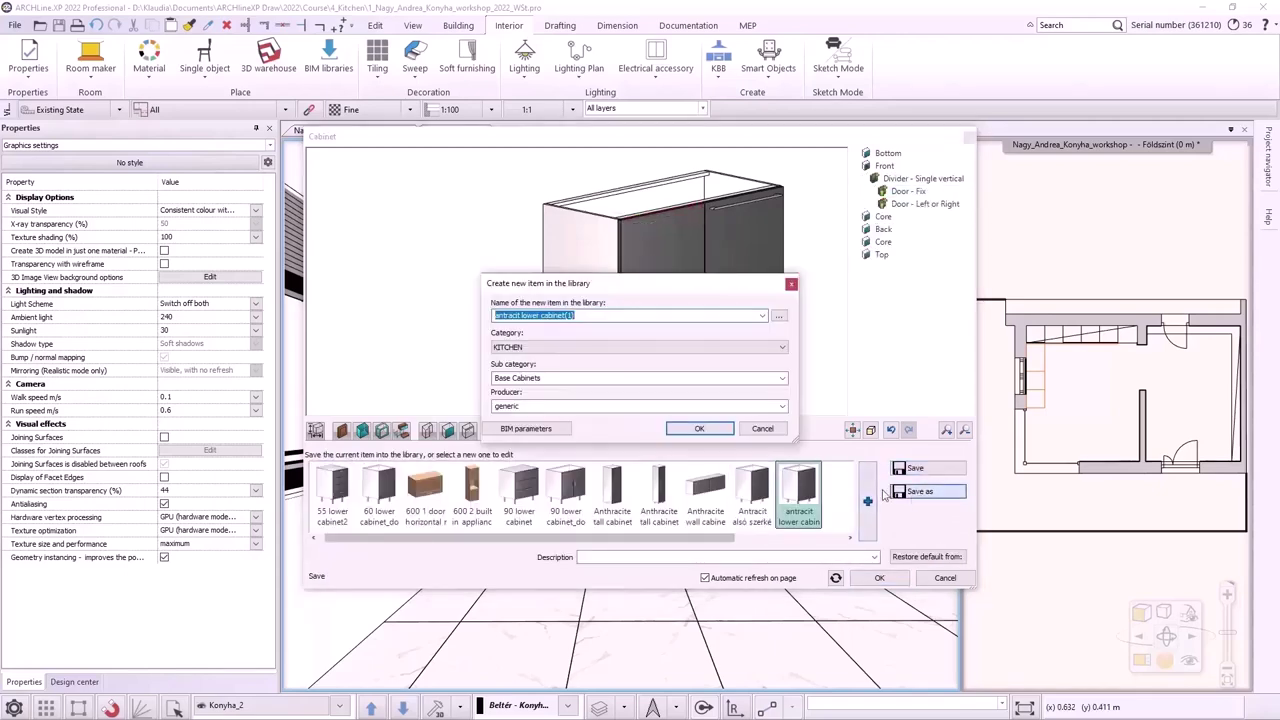
pyautogui.click(521, 315)
pyautogui.write('corner')
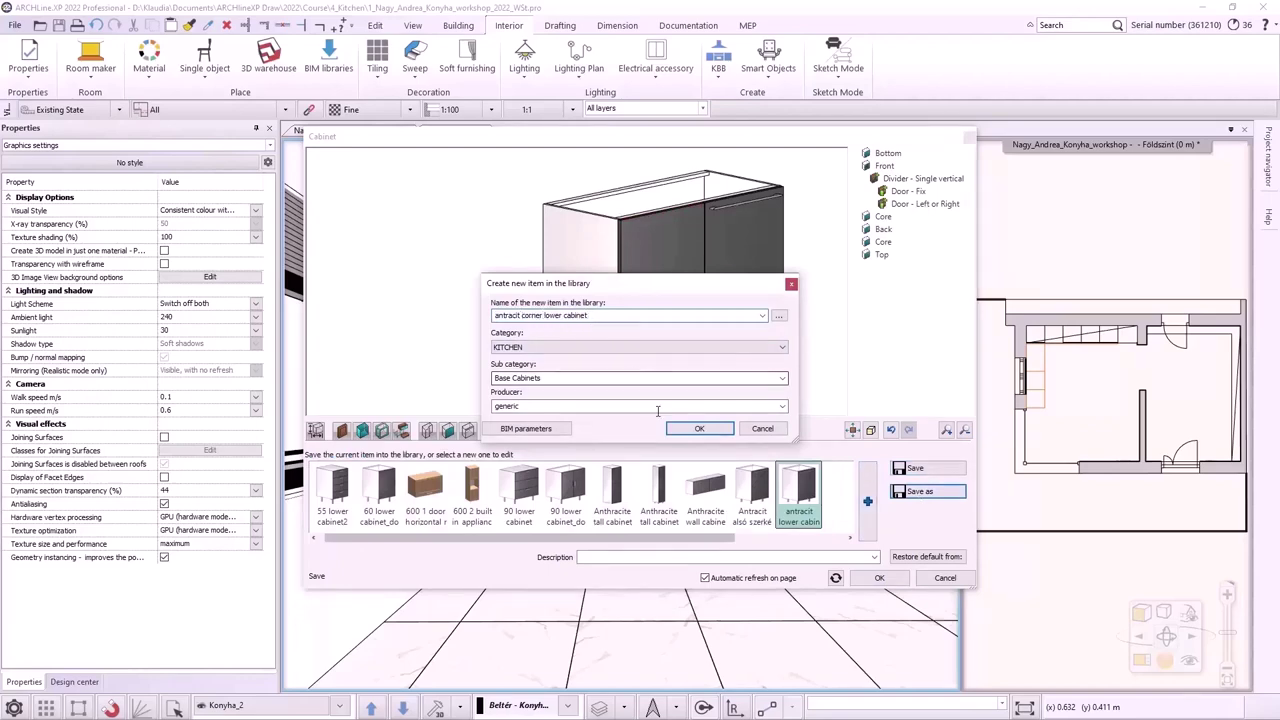
pyautogui.click(688, 429)
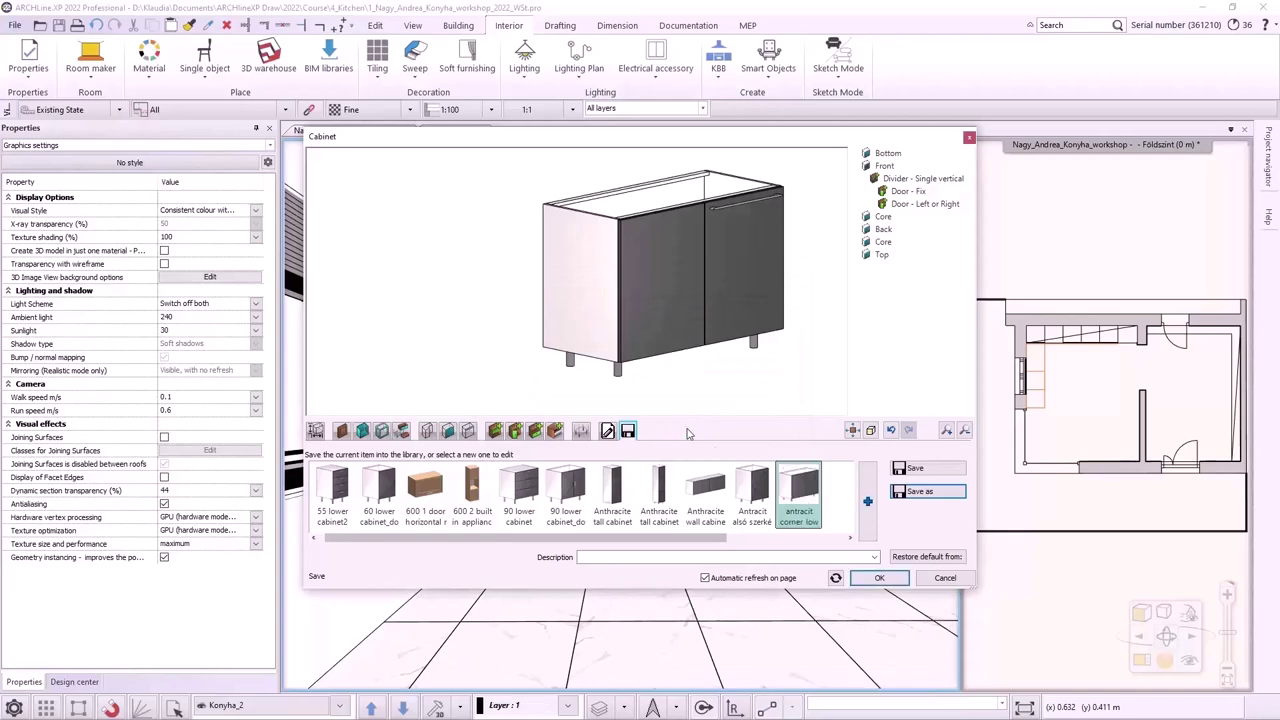
pyautogui.click(890, 579)
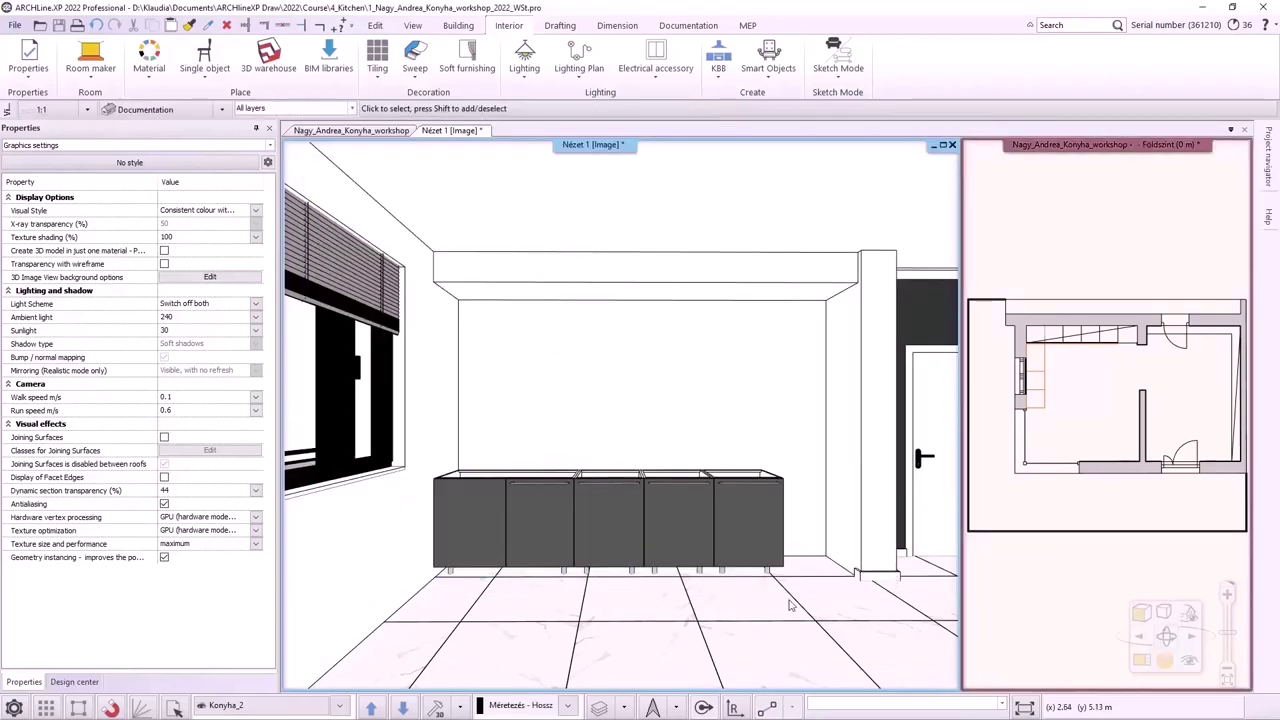
# Step: Open the middle lower cabinet in the editor and delete its front door
pyautogui.click(615, 541)
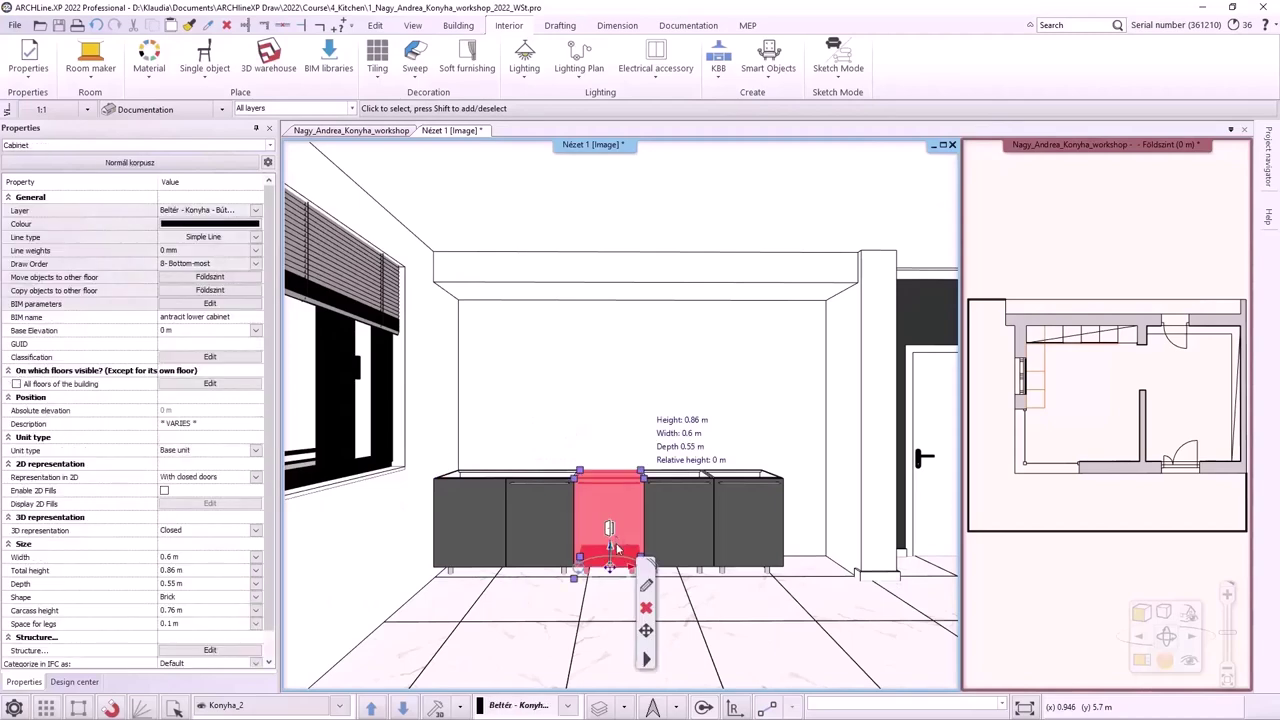
pyautogui.click(645, 588)
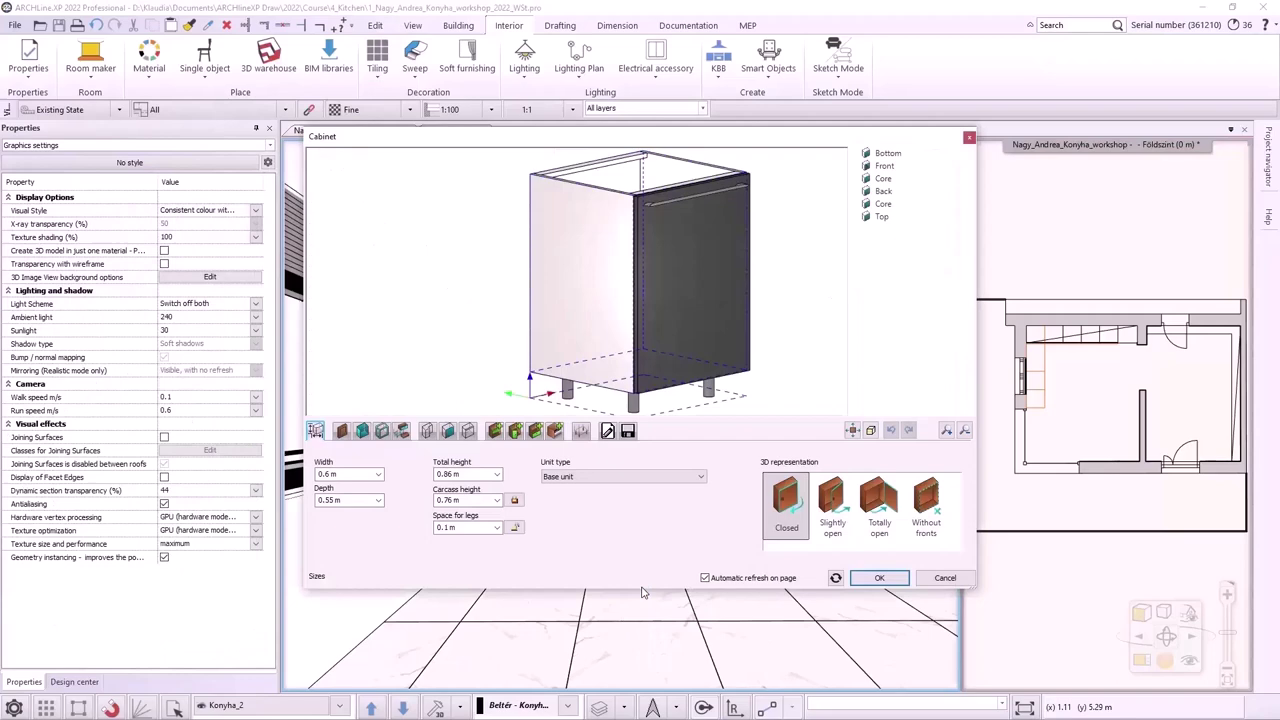
pyautogui.click(699, 282)
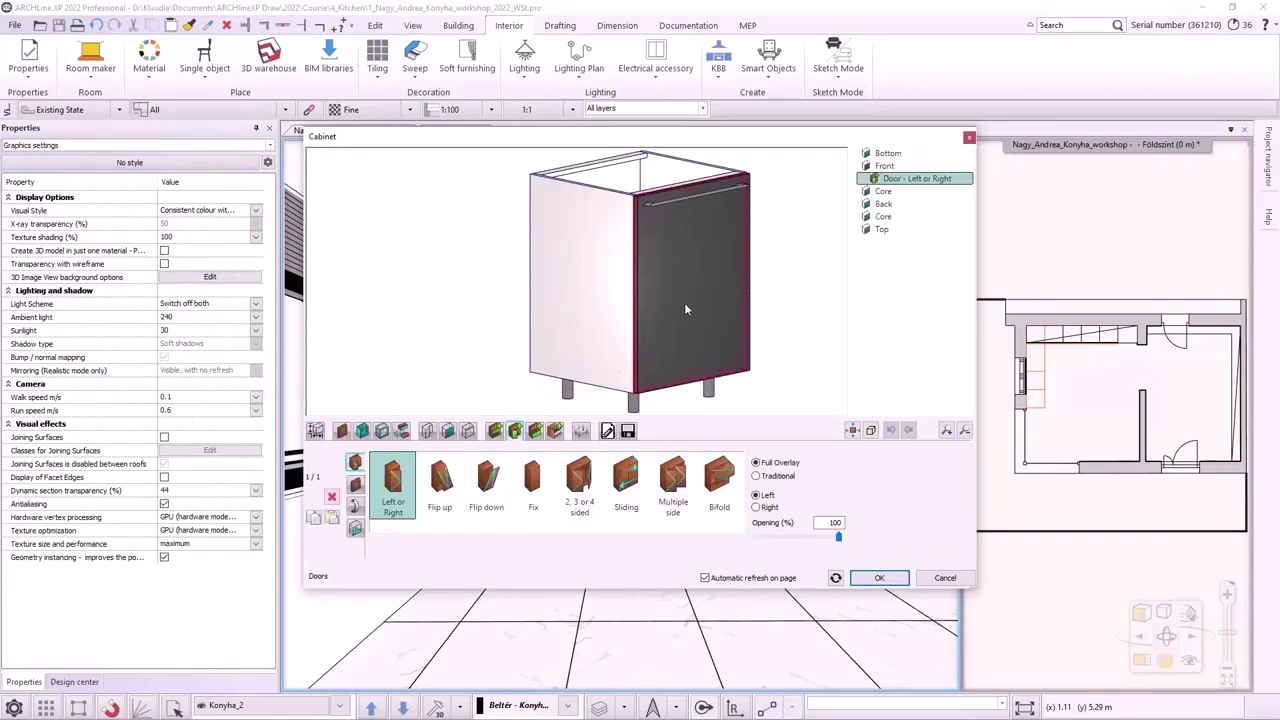
pyautogui.click(332, 497)
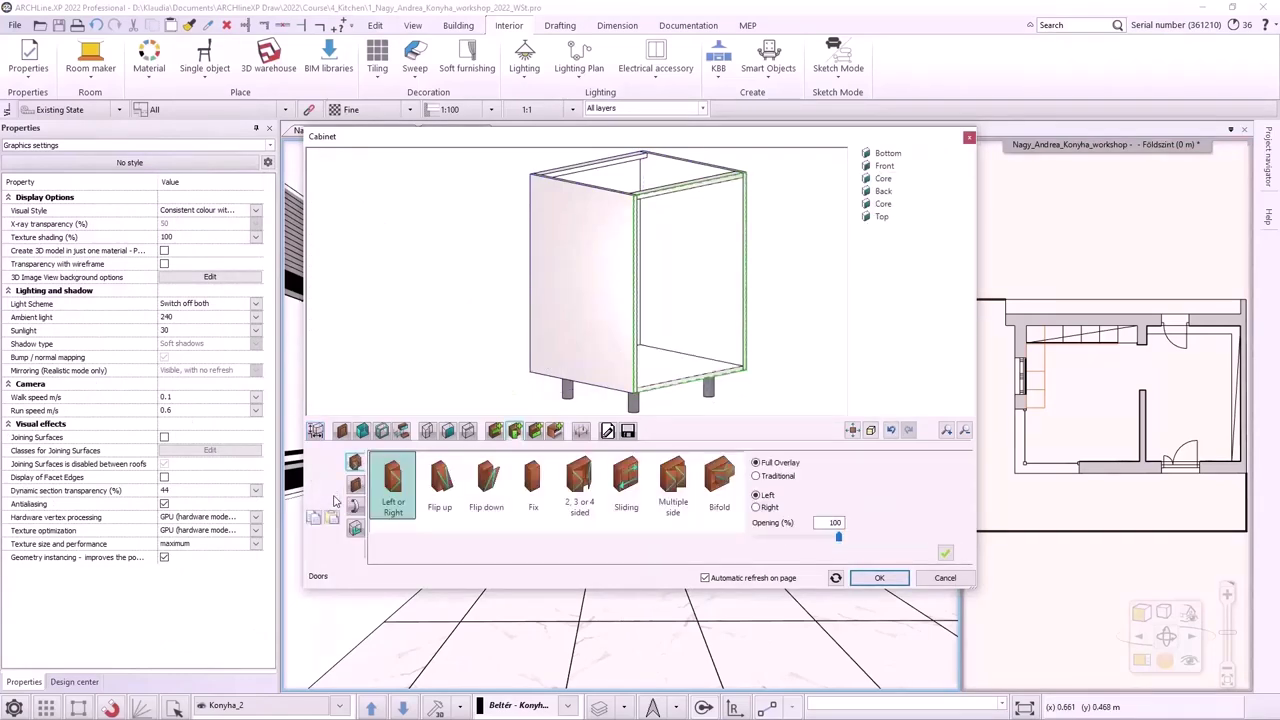
# Step: Add a single horizontal shelf with a 0.15 m lower space beneath it
pyautogui.click(496, 432)
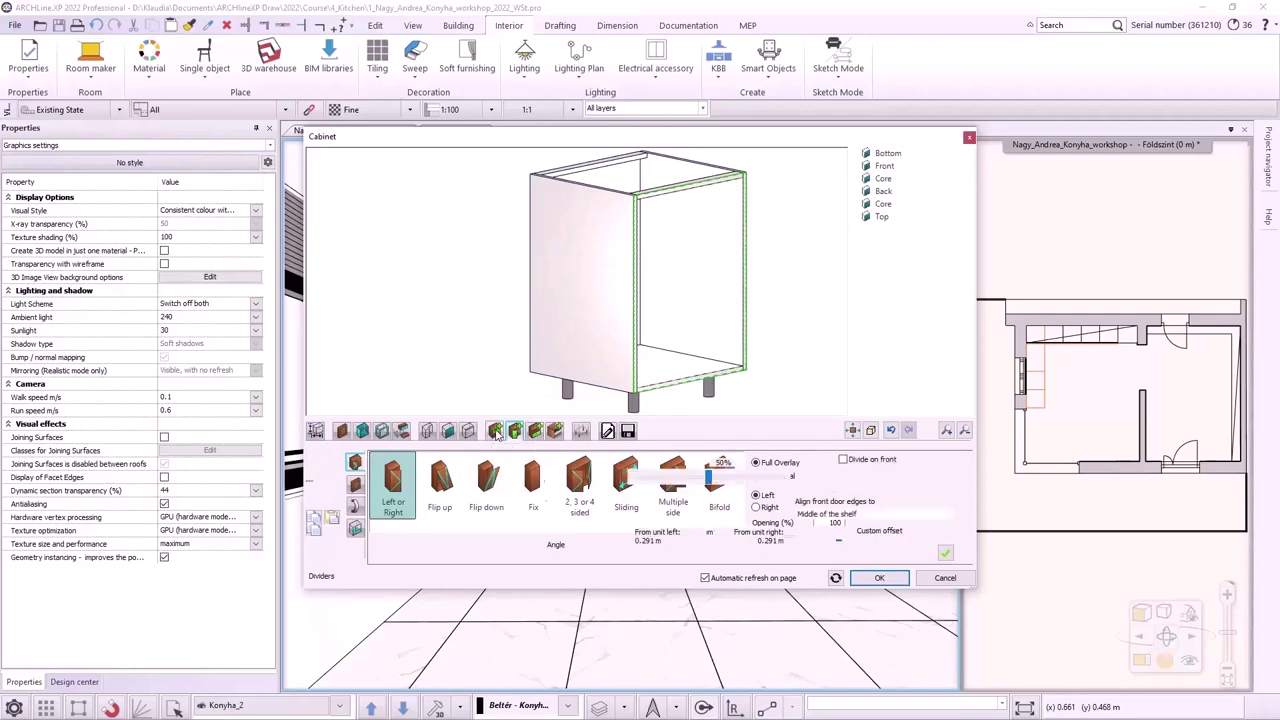
pyautogui.click(403, 487)
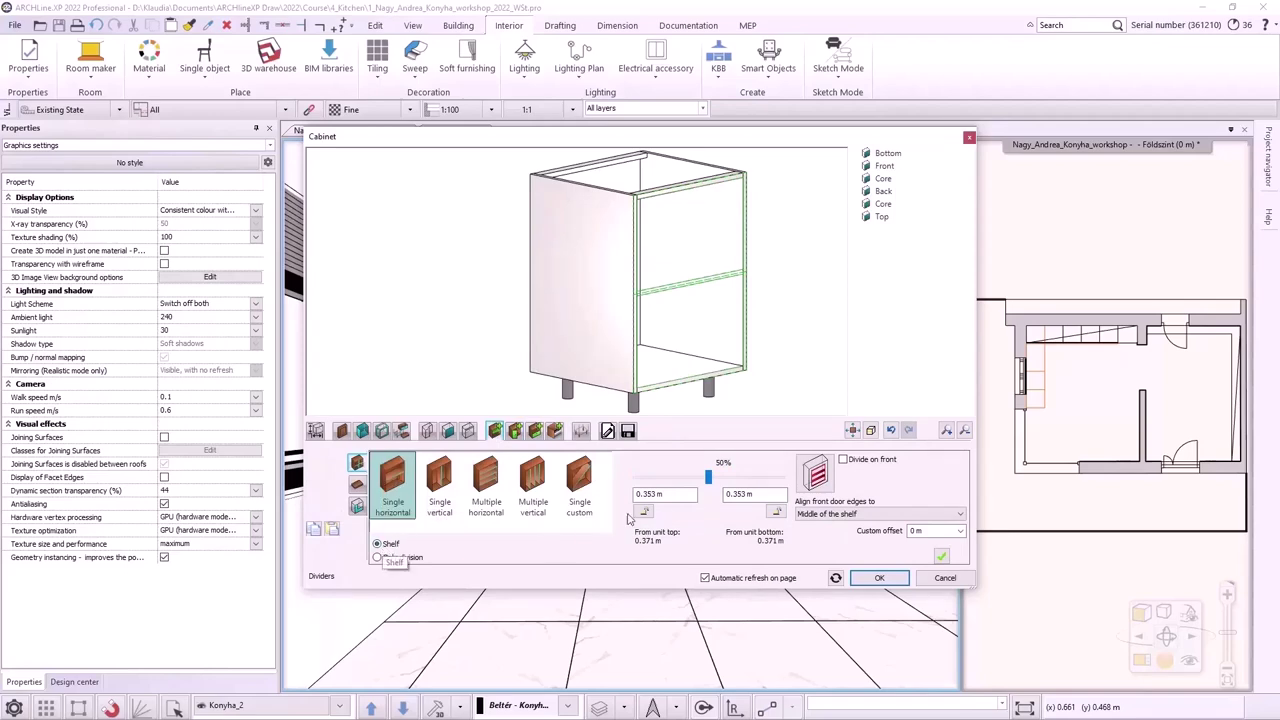
pyautogui.click(754, 494)
pyautogui.moveTo(754, 494); pyautogui.dragTo(741, 500)
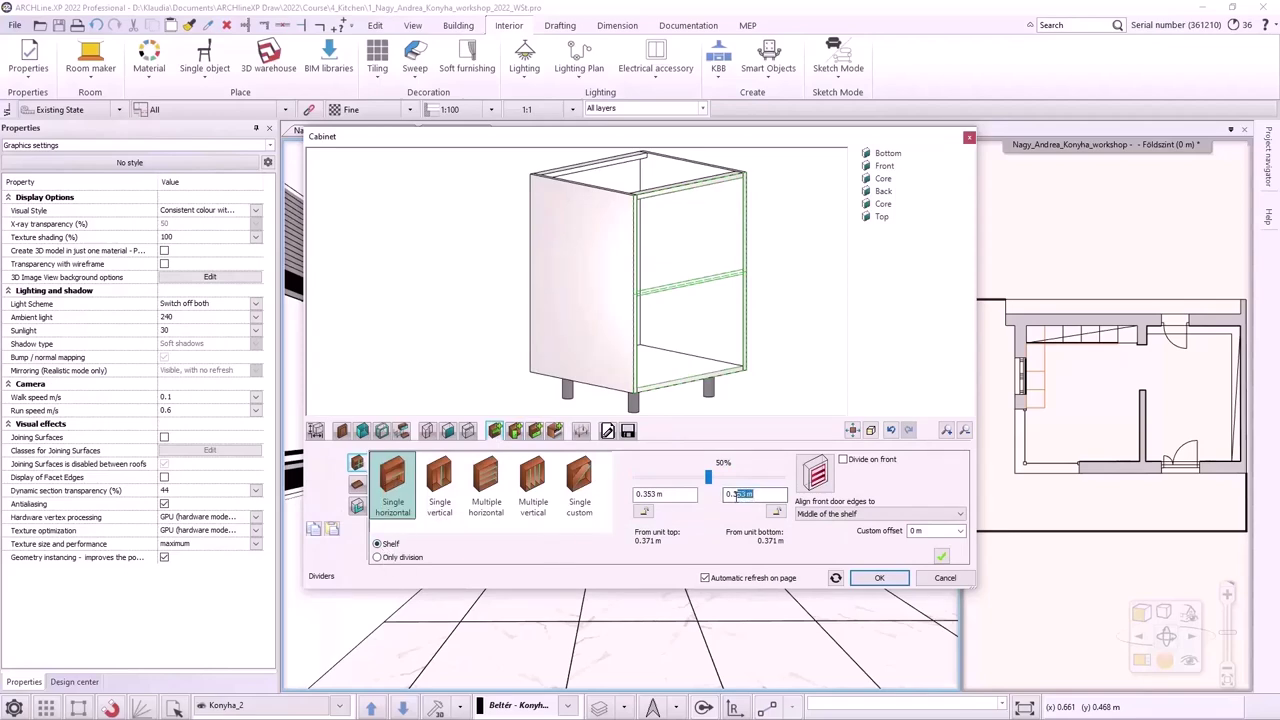
pyautogui.write('15')
pyautogui.press('Return')
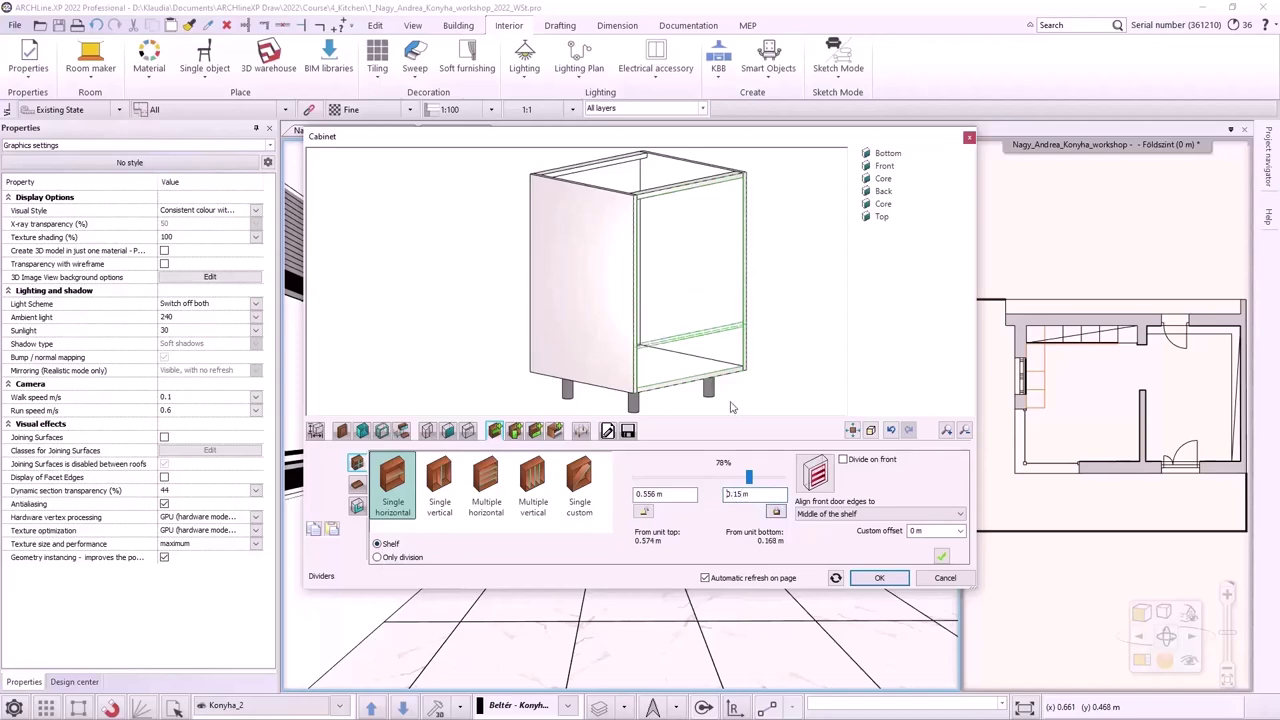
pyautogui.click(942, 557)
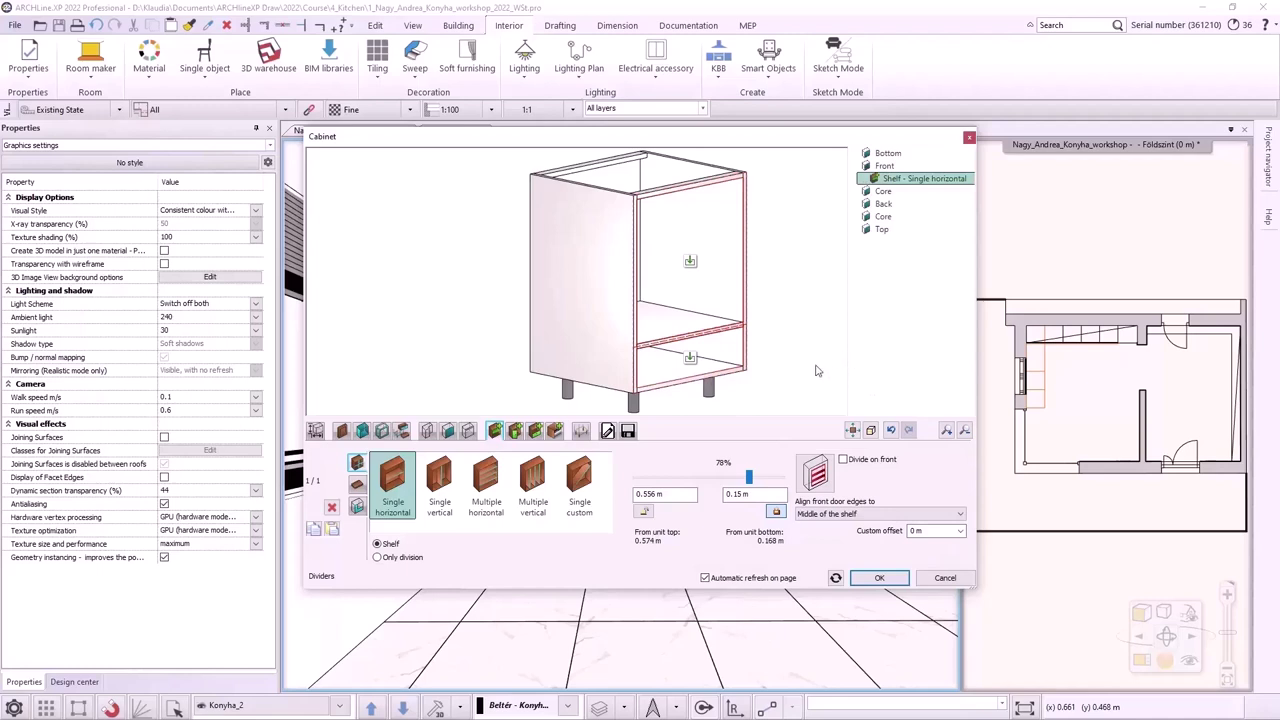
# Step: Fill the lower compartment with a single drawer with front and a hidden handle
pyautogui.click(690, 358)
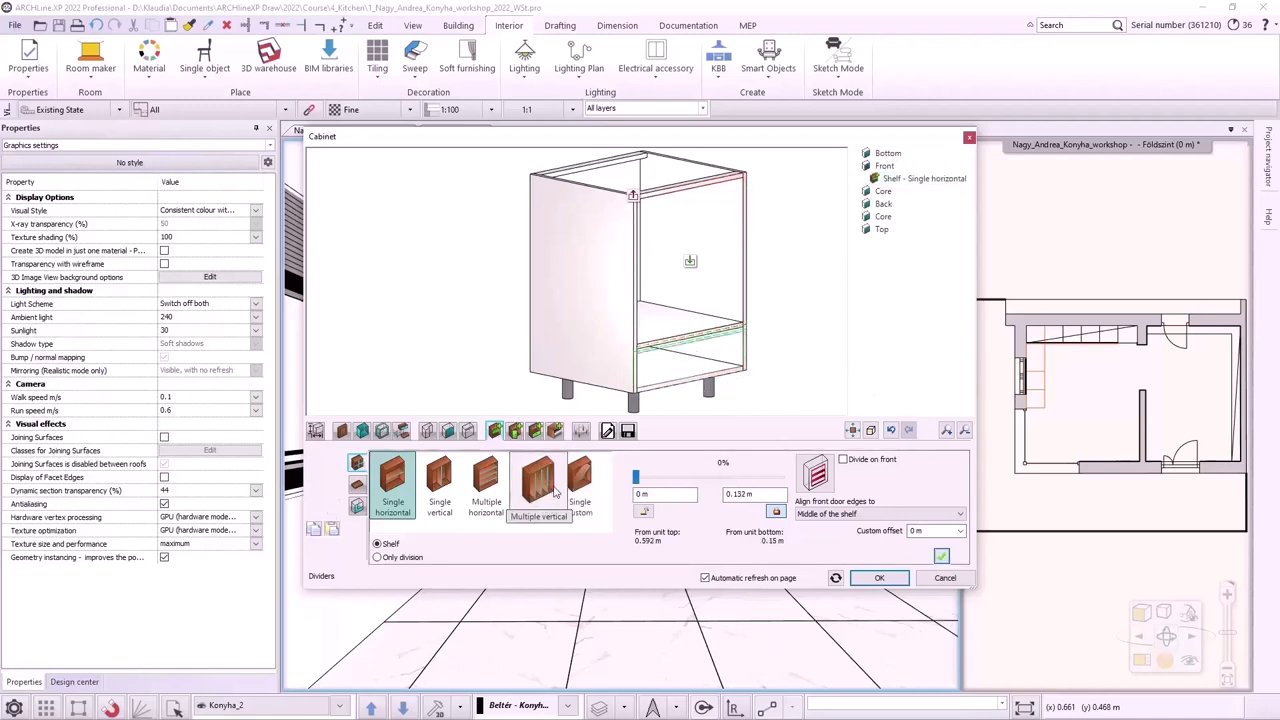
pyautogui.click(535, 431)
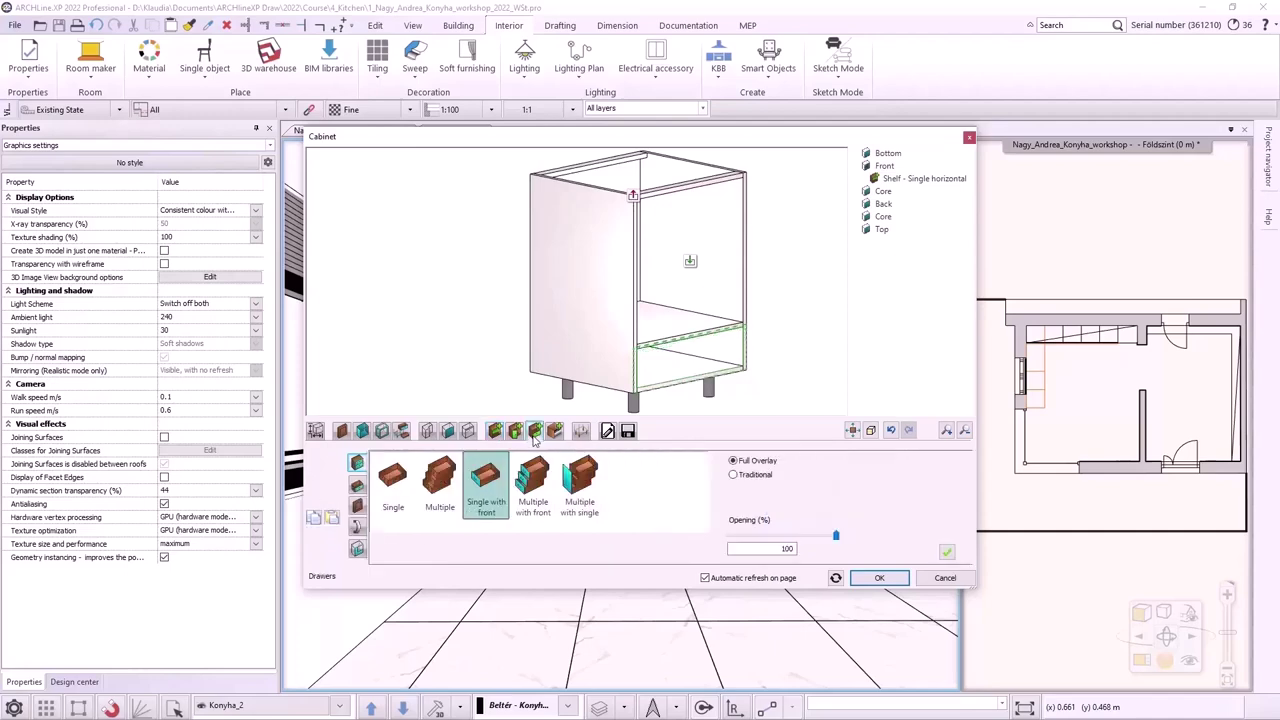
pyautogui.click(947, 553)
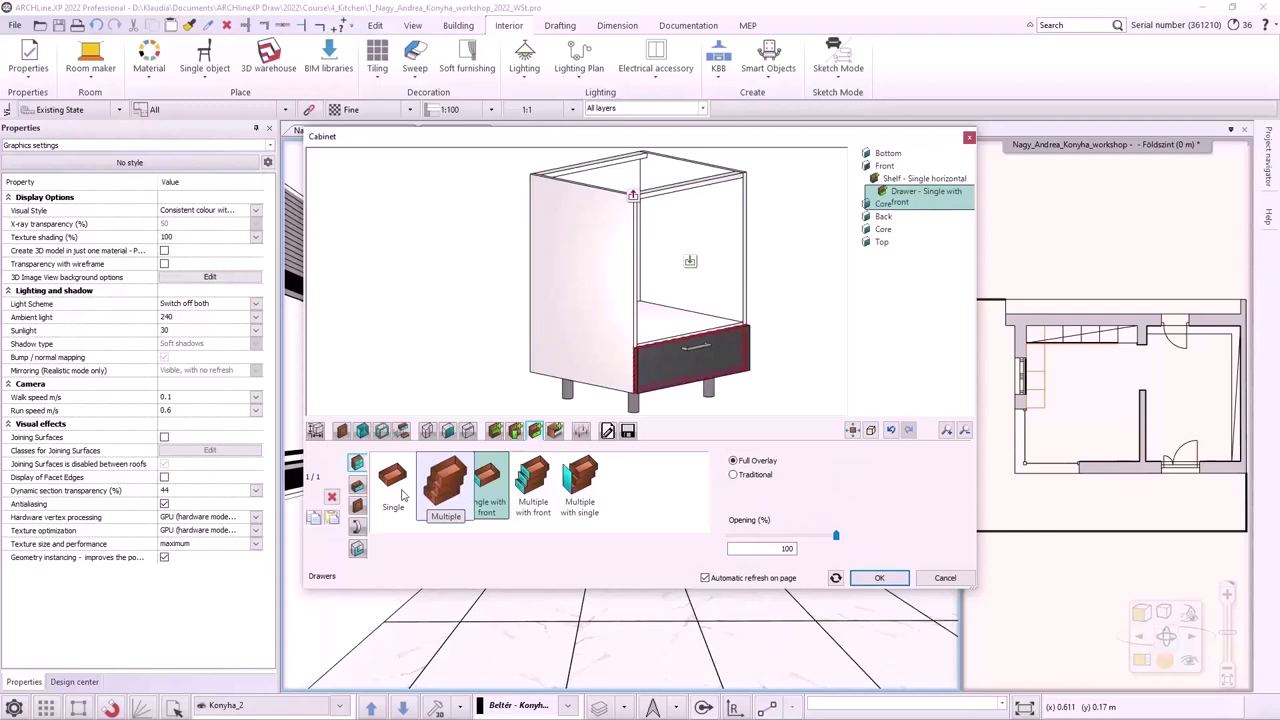
pyautogui.click(357, 527)
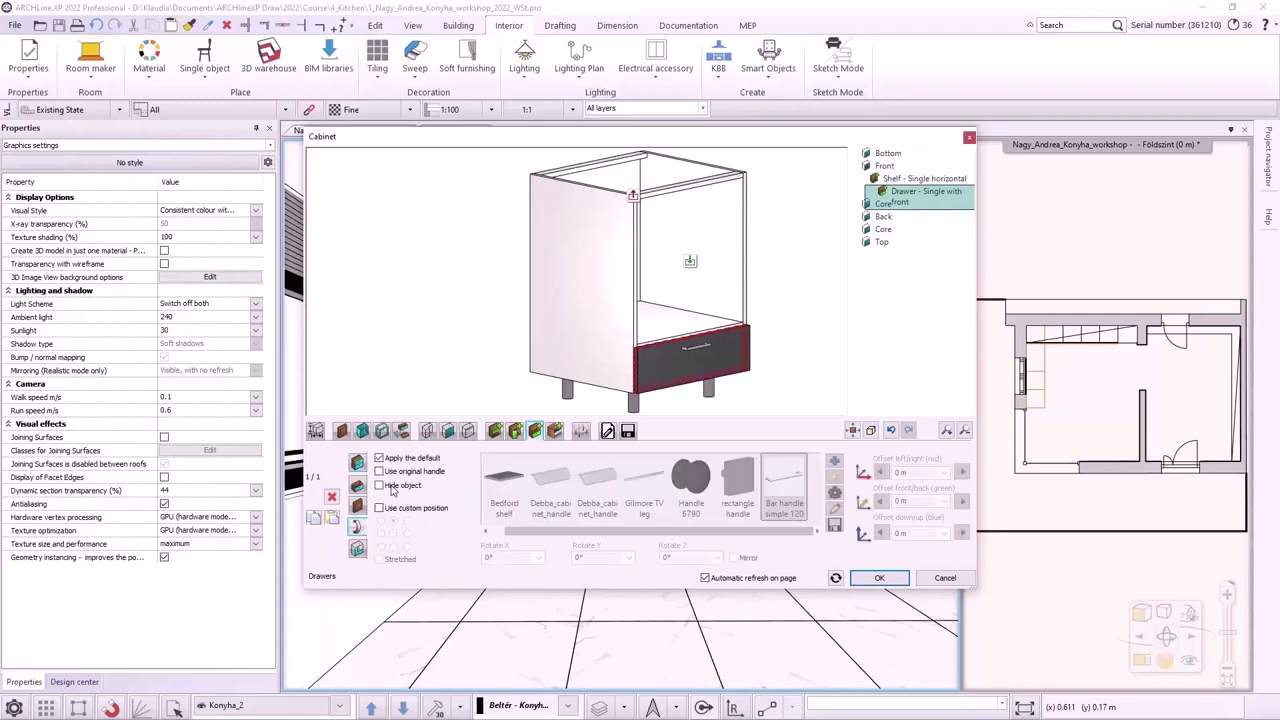
pyautogui.click(380, 486)
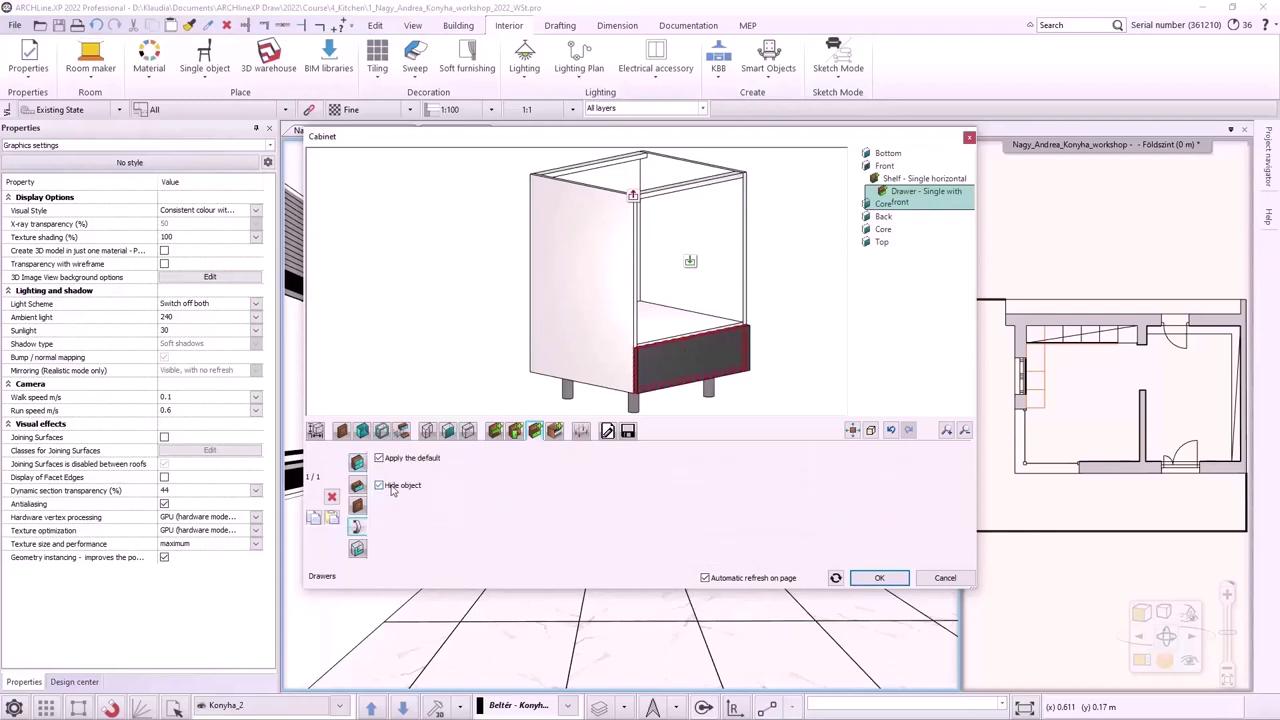
pyautogui.click(690, 261)
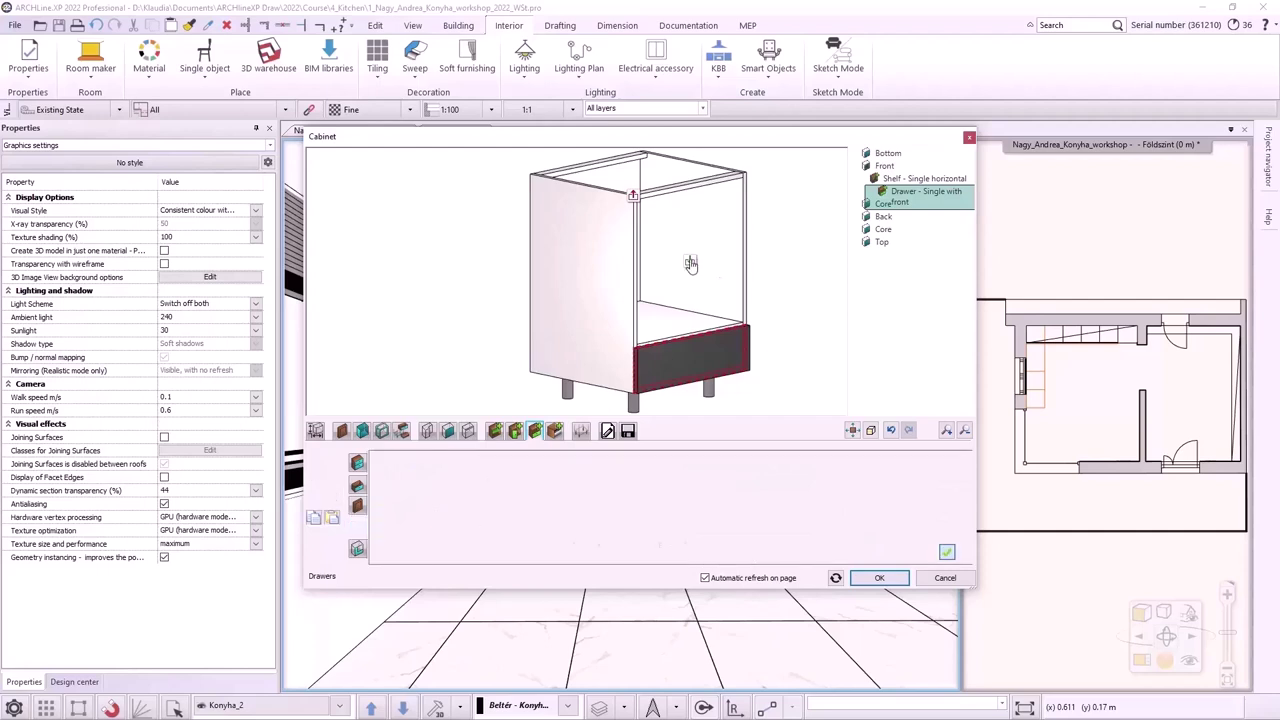
# Step: Fit the Miele combi oven at its original size into the upper opening
pyautogui.click(555, 432)
pyautogui.moveTo(561, 530); pyautogui.dragTo(675, 528)
pyautogui.click(686, 492)
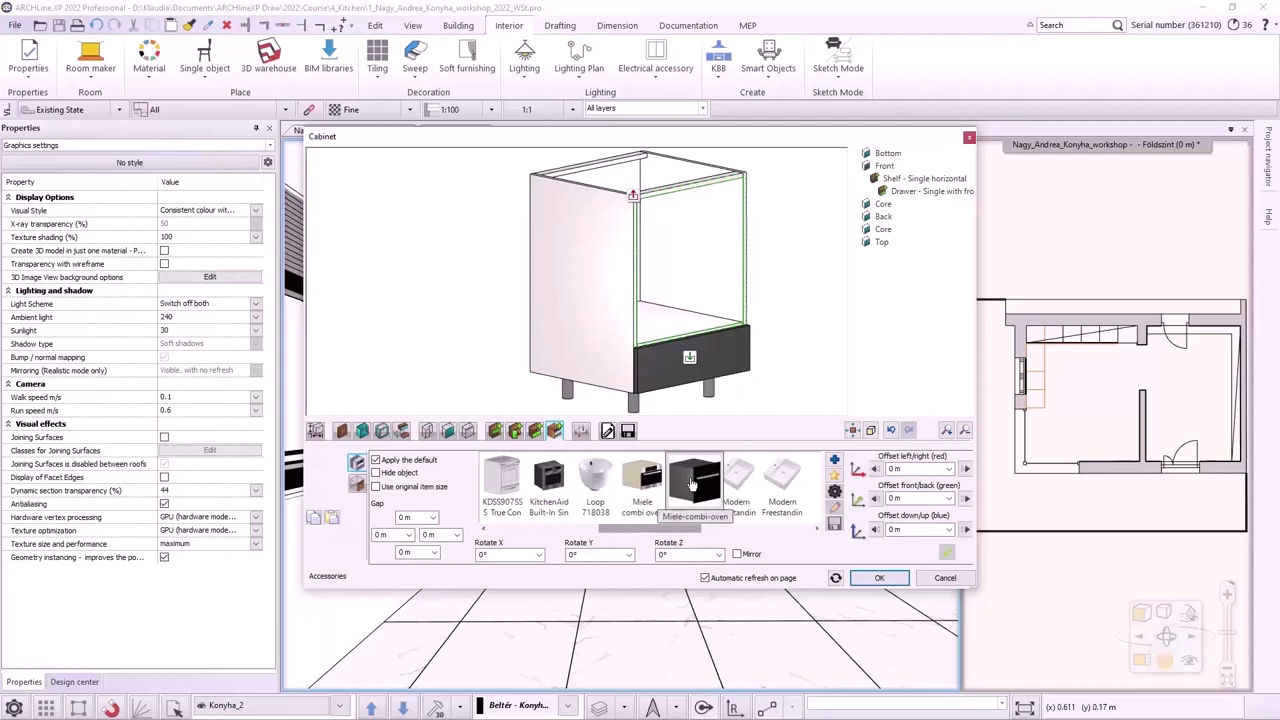
pyautogui.click(378, 488)
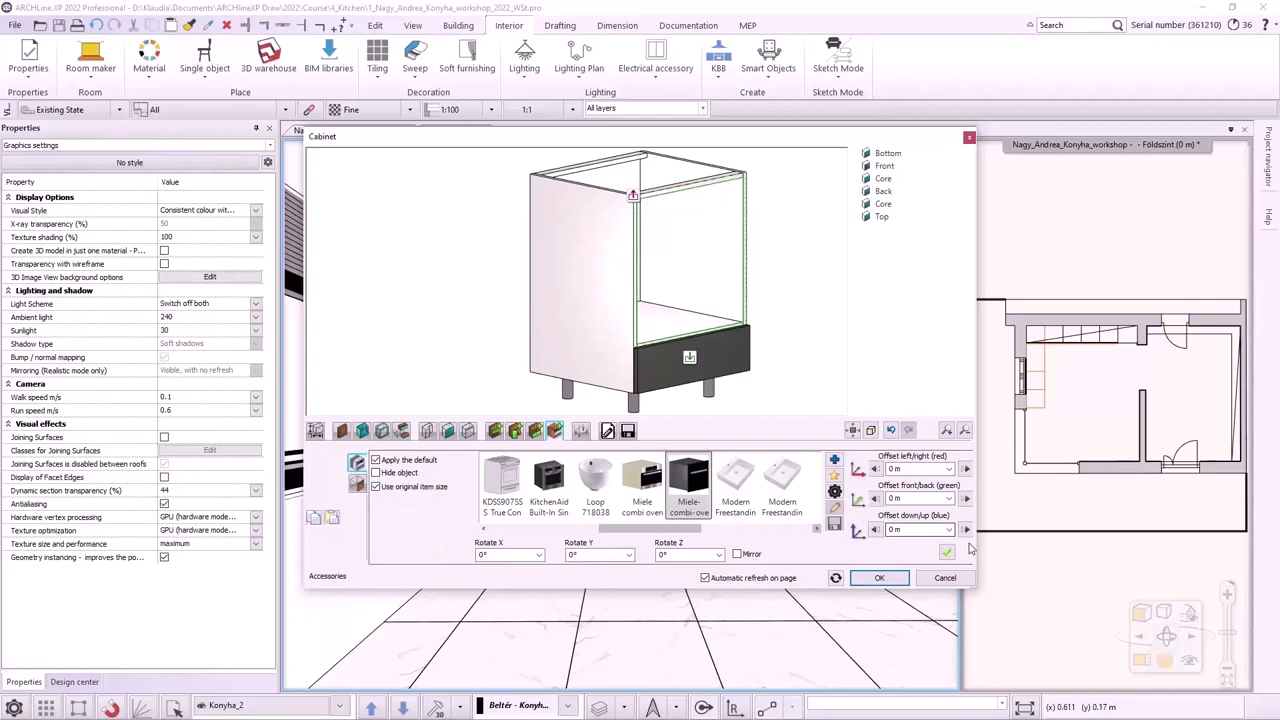
pyautogui.click(948, 553)
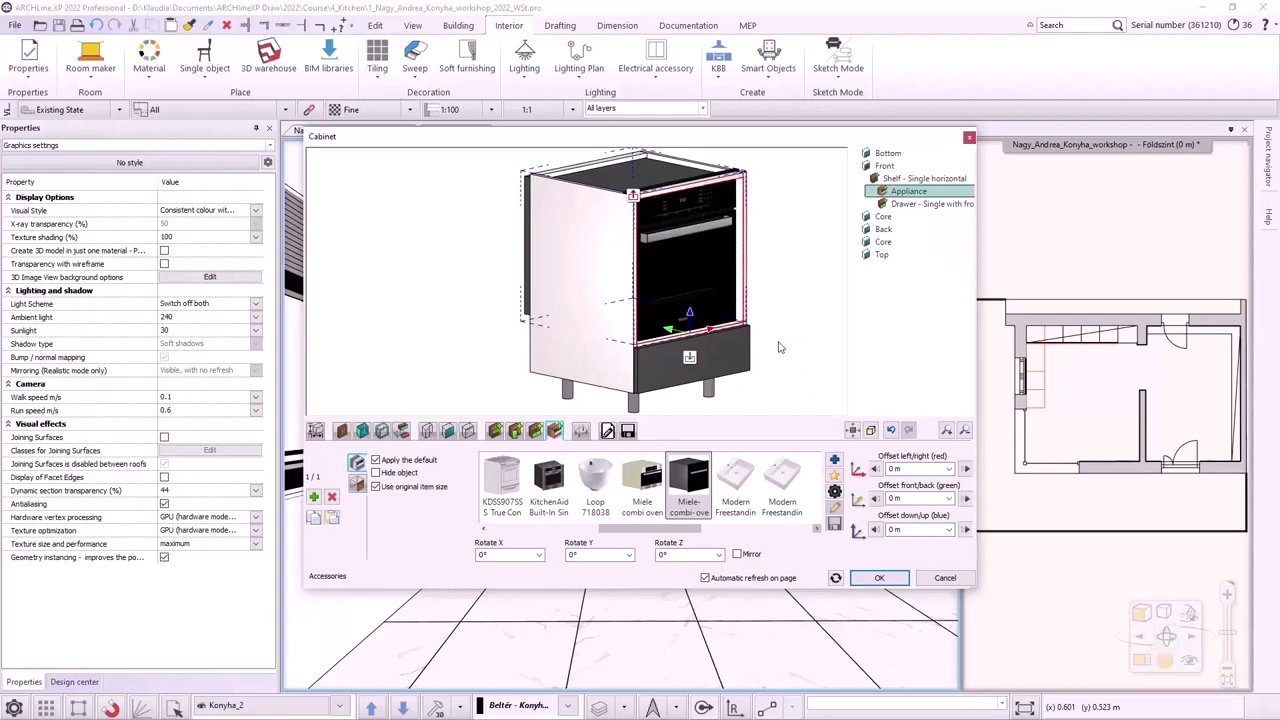
# Step: Set the oven's offsets to -0.06 m front/back and -0.01 m down/up
pyautogui.moveTo(780, 347); pyautogui.dragTo(688, 324)
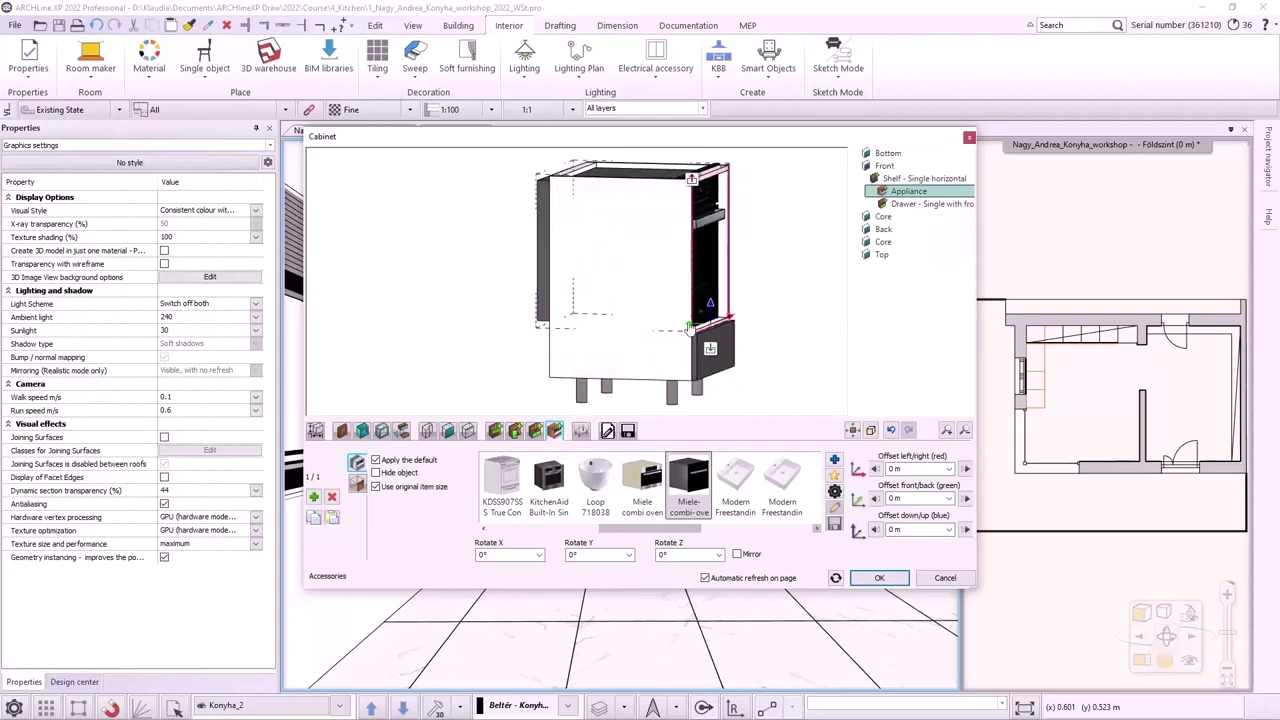
pyautogui.doubleClick(905, 498)
pyautogui.write('-0.06')
pyautogui.press('Return')
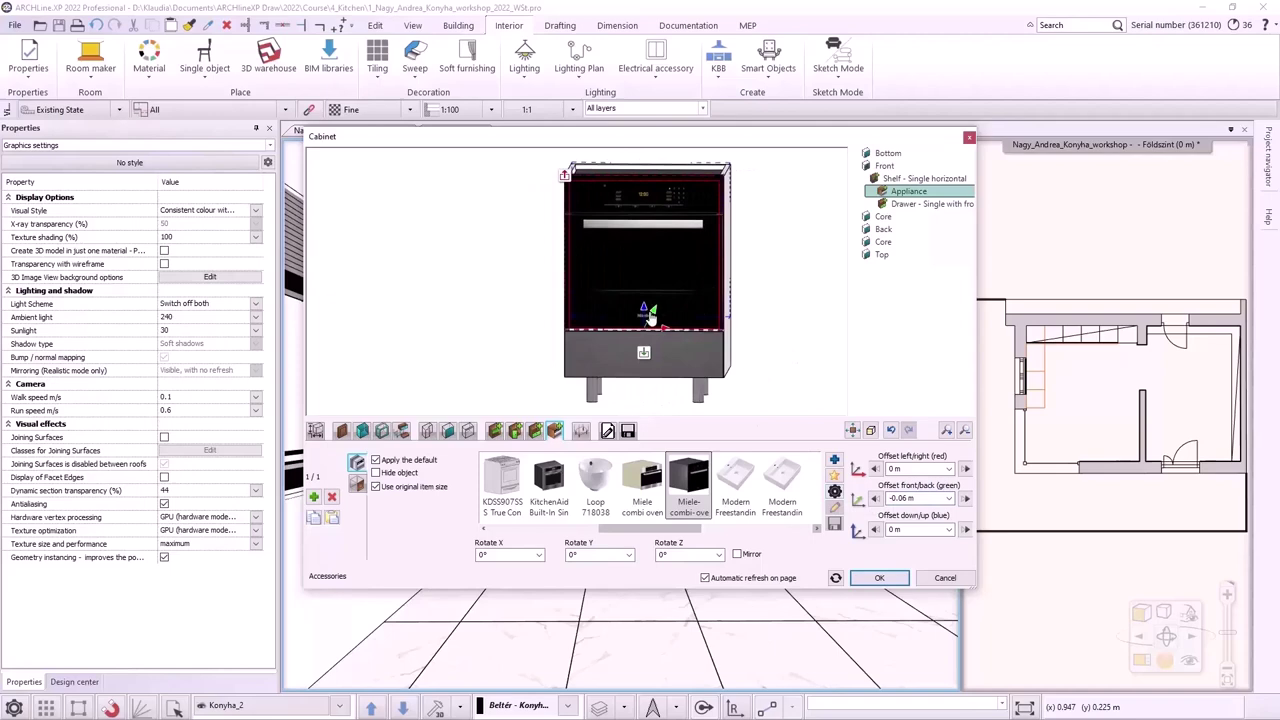
pyautogui.doubleClick(893, 529)
pyautogui.press('Return')
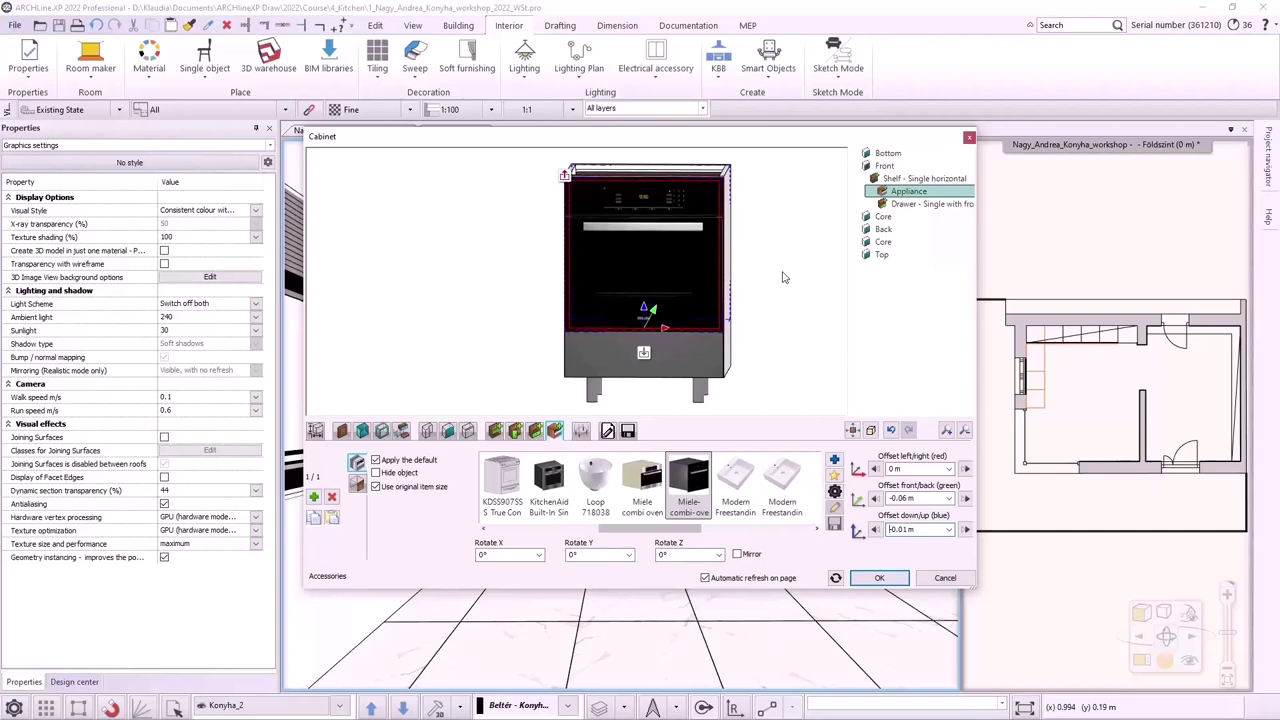
# Step: Save as new item 'antracit lower cabinet with oven' and place it in the kitchen row
pyautogui.click(628, 431)
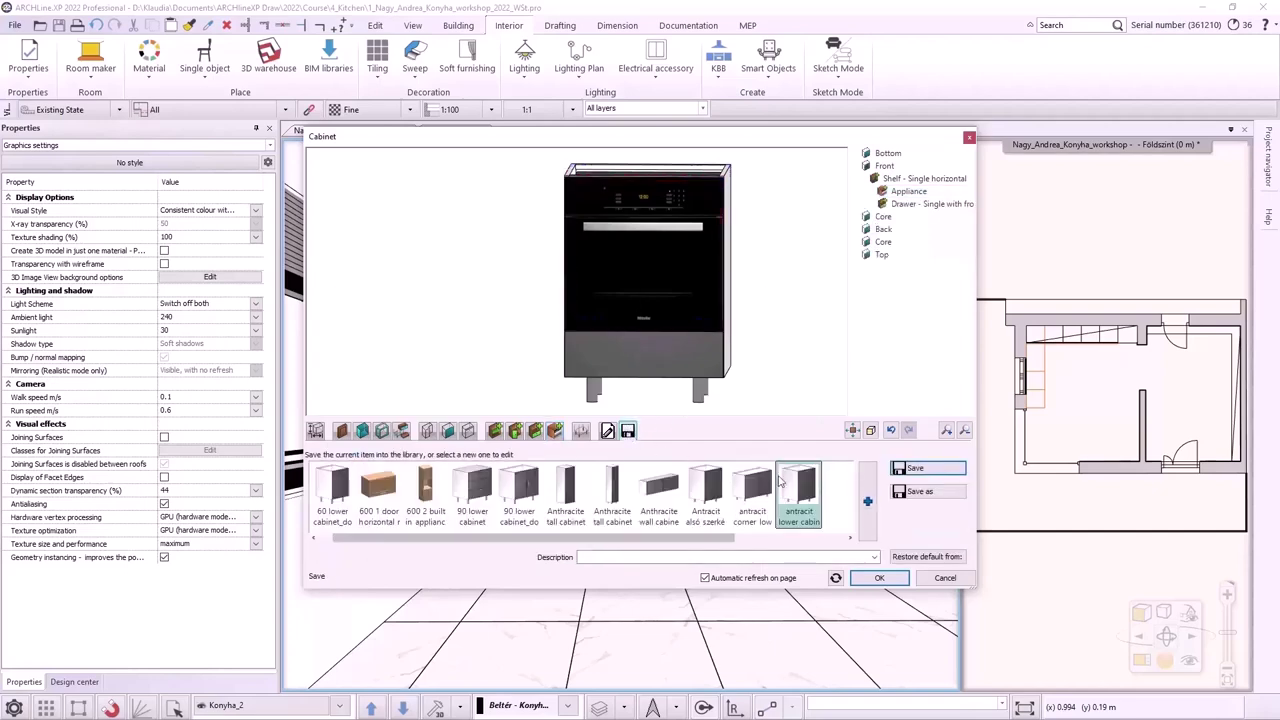
pyautogui.click(918, 491)
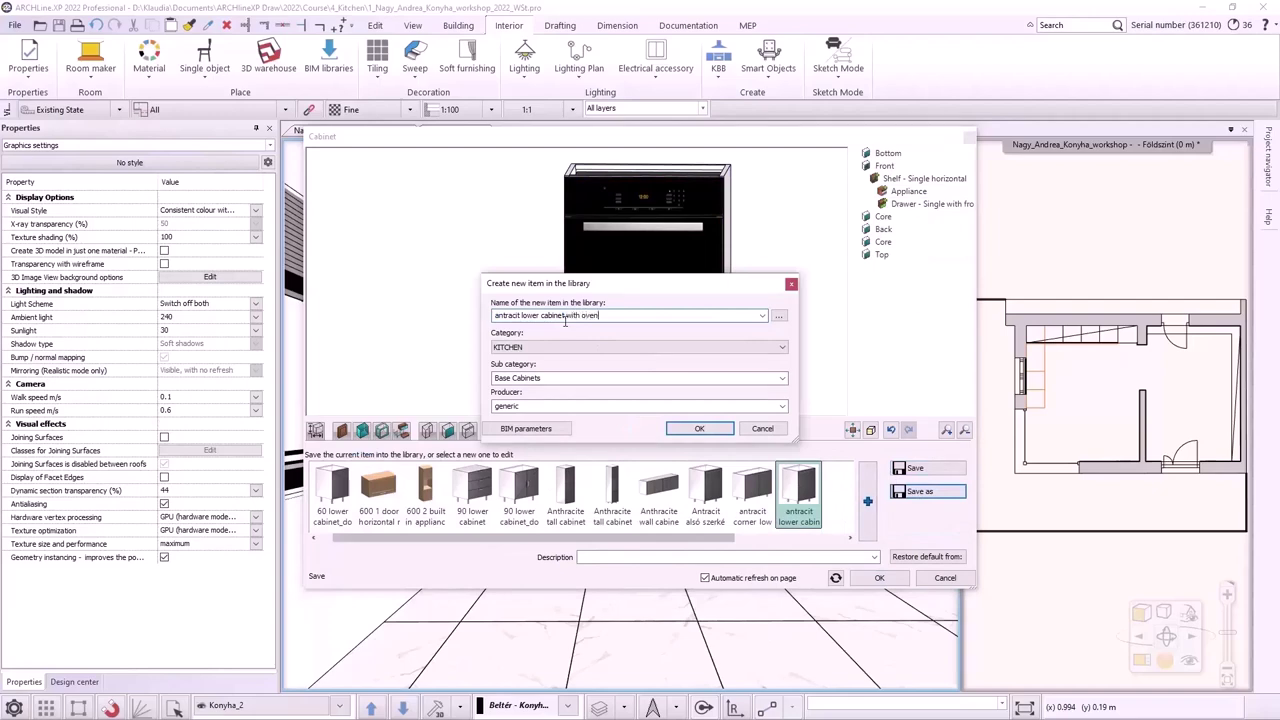
pyautogui.click(694, 430)
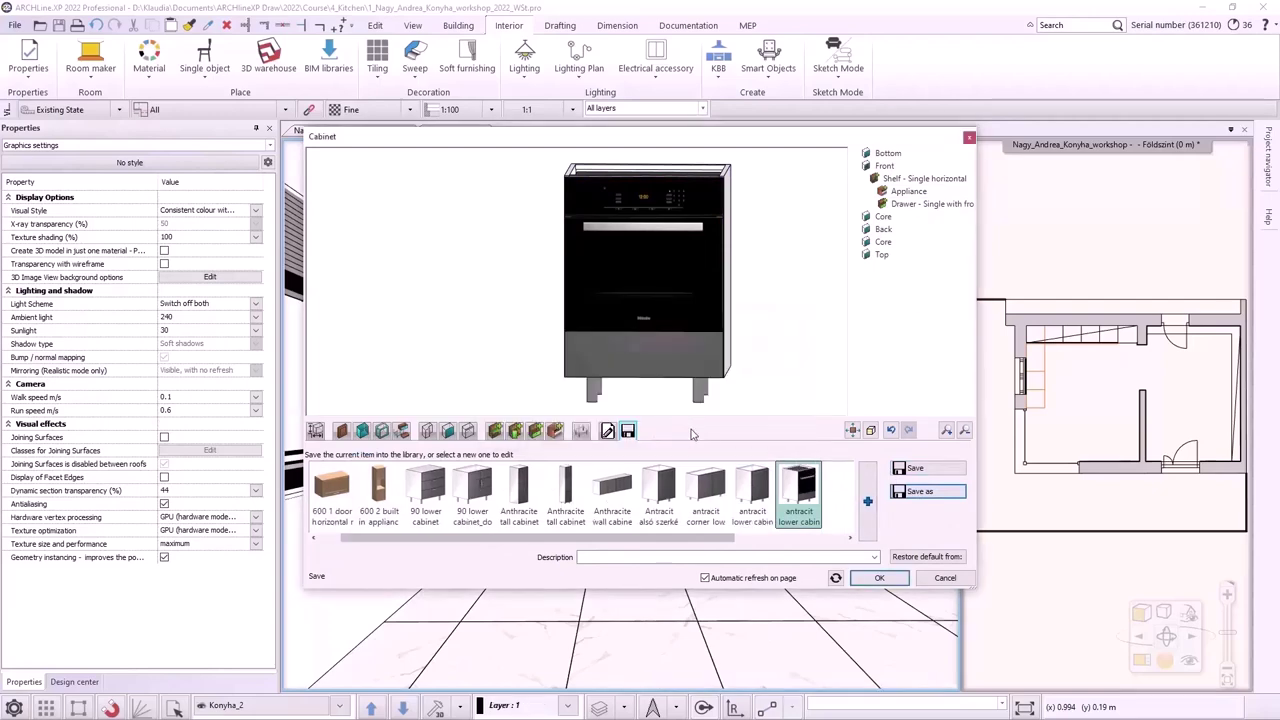
pyautogui.click(879, 579)
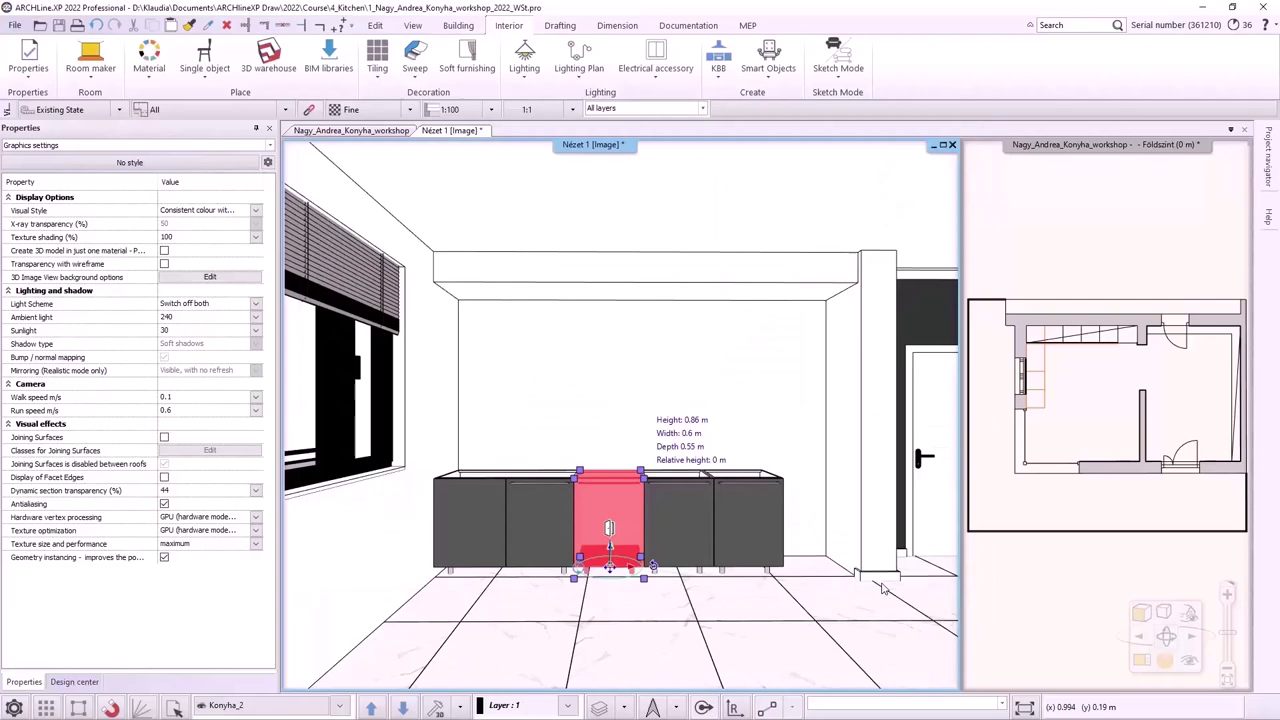
pyautogui.click(688, 548)
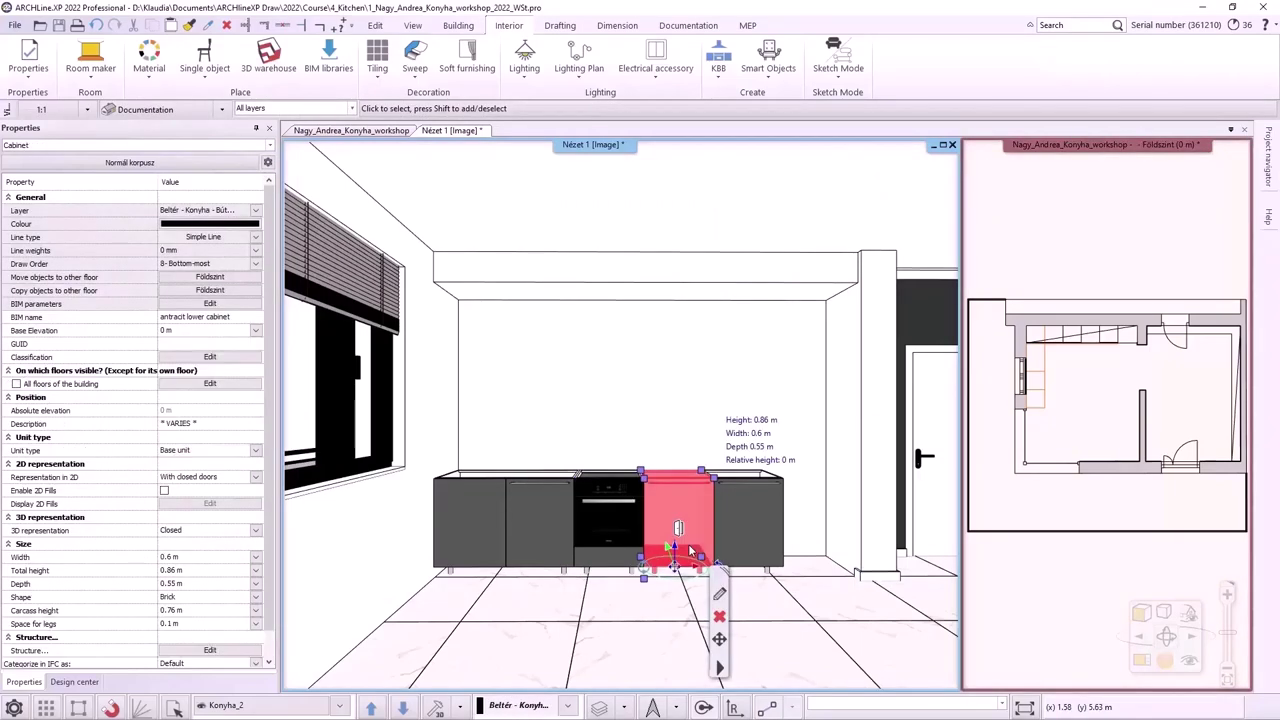
pyautogui.click(719, 594)
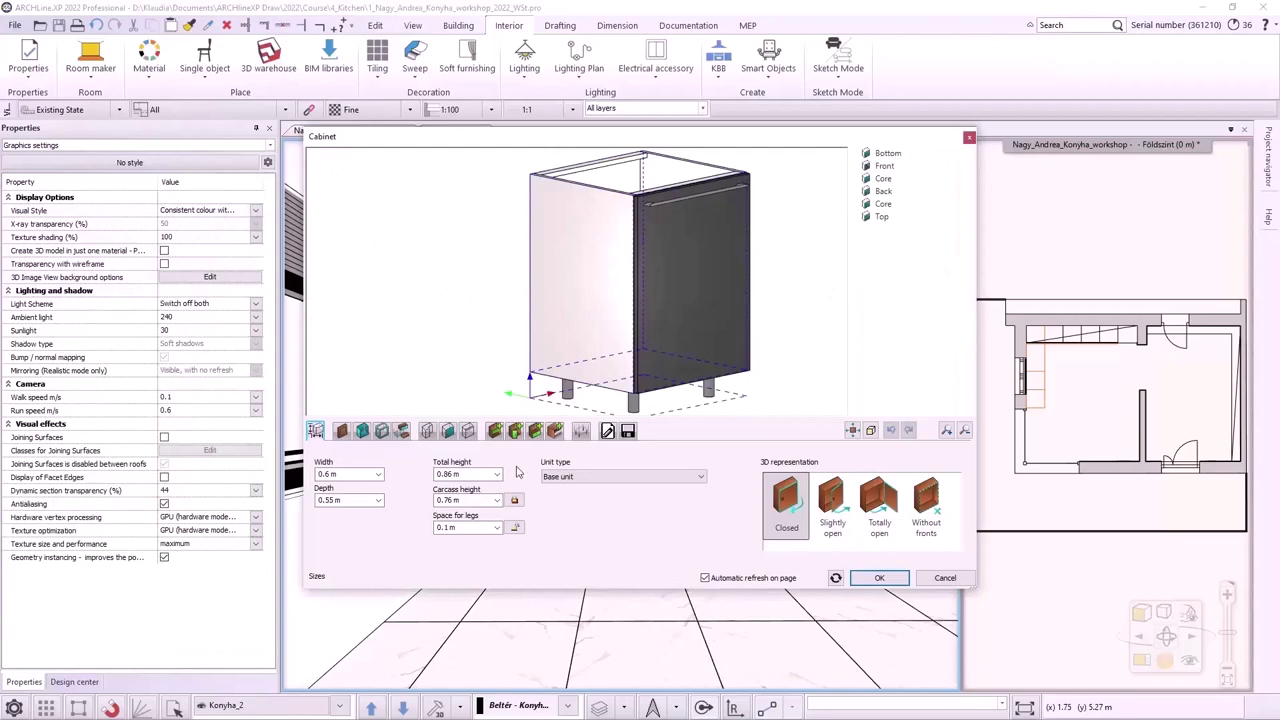
# Step: Replace the cabinet's door with three drawers behind a single front
pyautogui.click(672, 287)
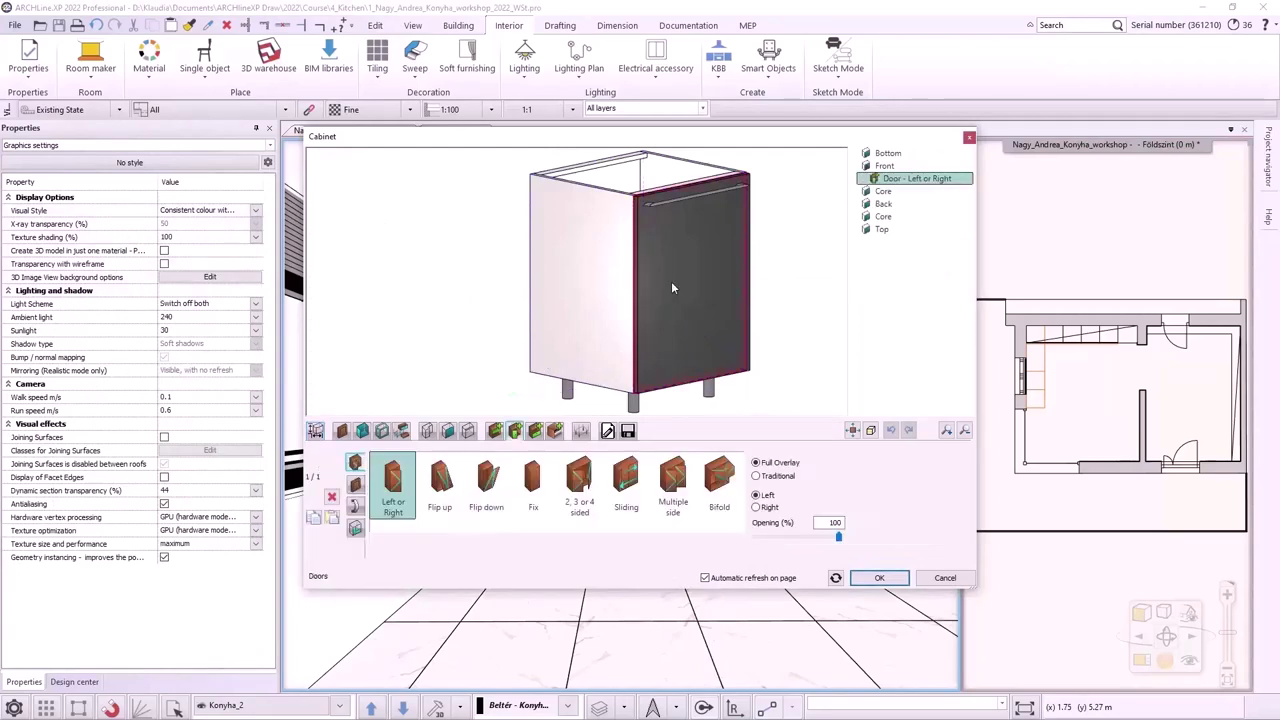
pyautogui.click(331, 497)
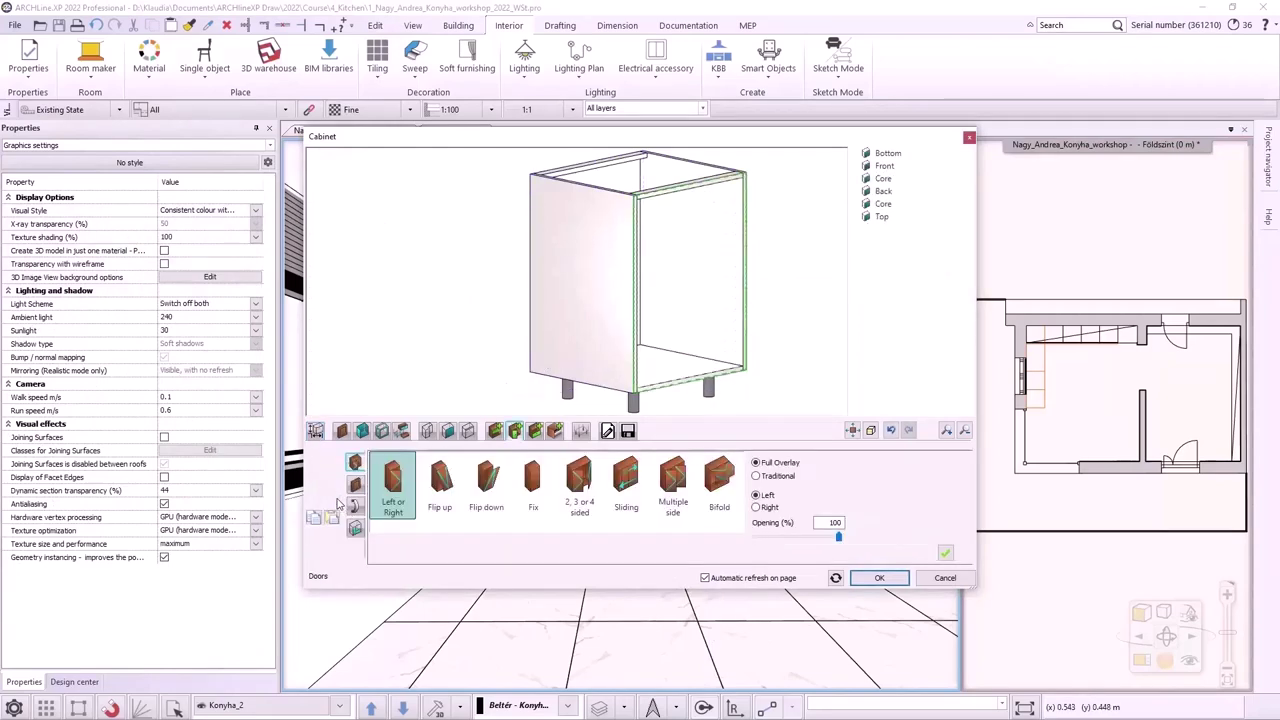
pyautogui.click(535, 431)
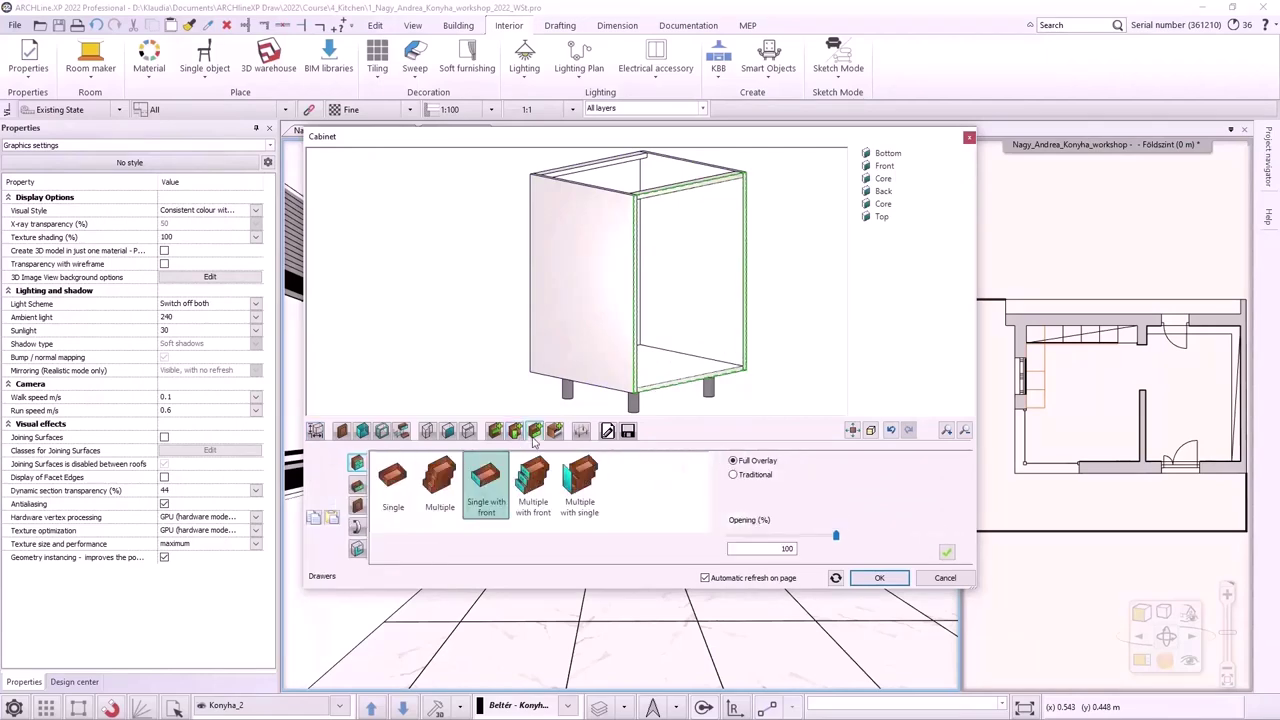
pyautogui.click(580, 487)
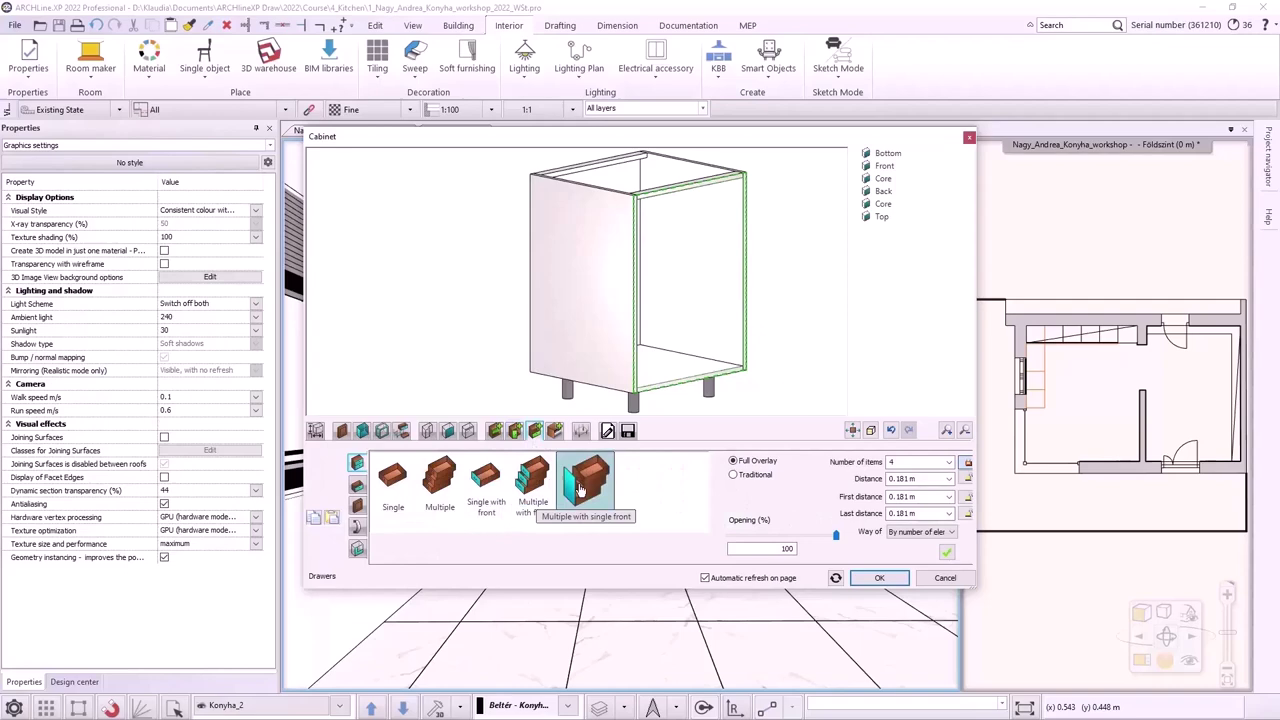
pyautogui.click(948, 462)
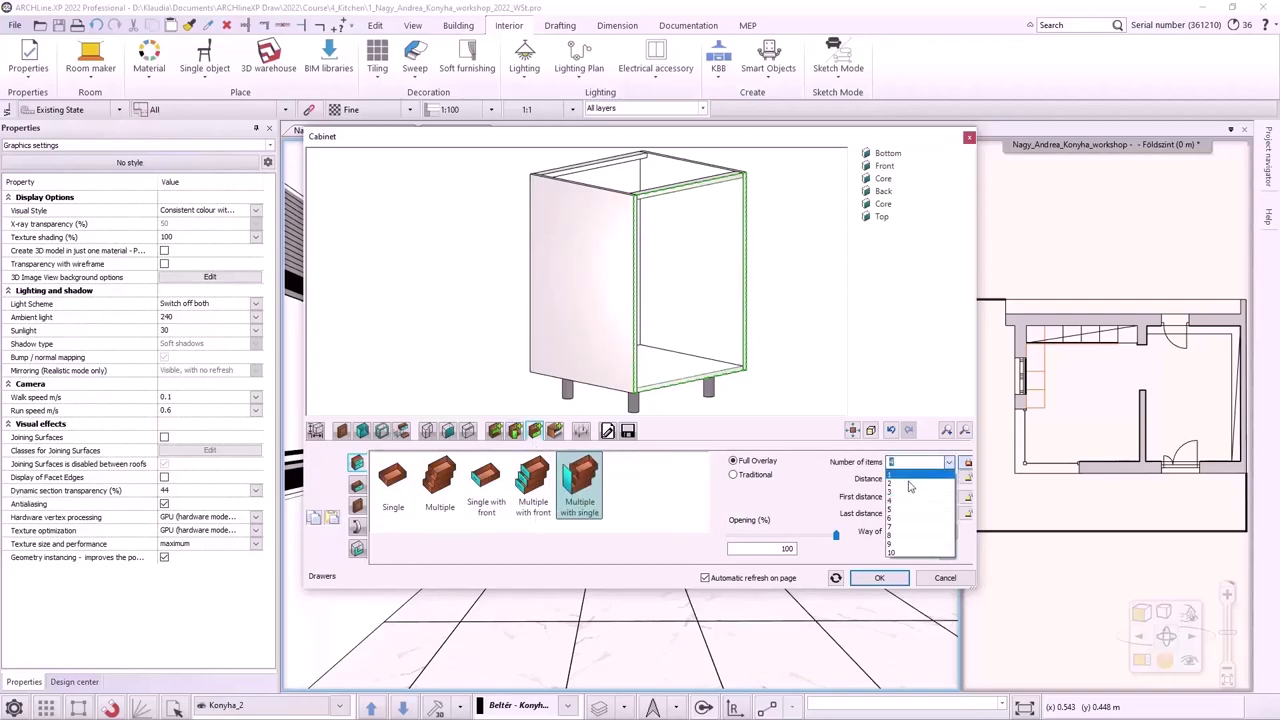
pyautogui.click(909, 491)
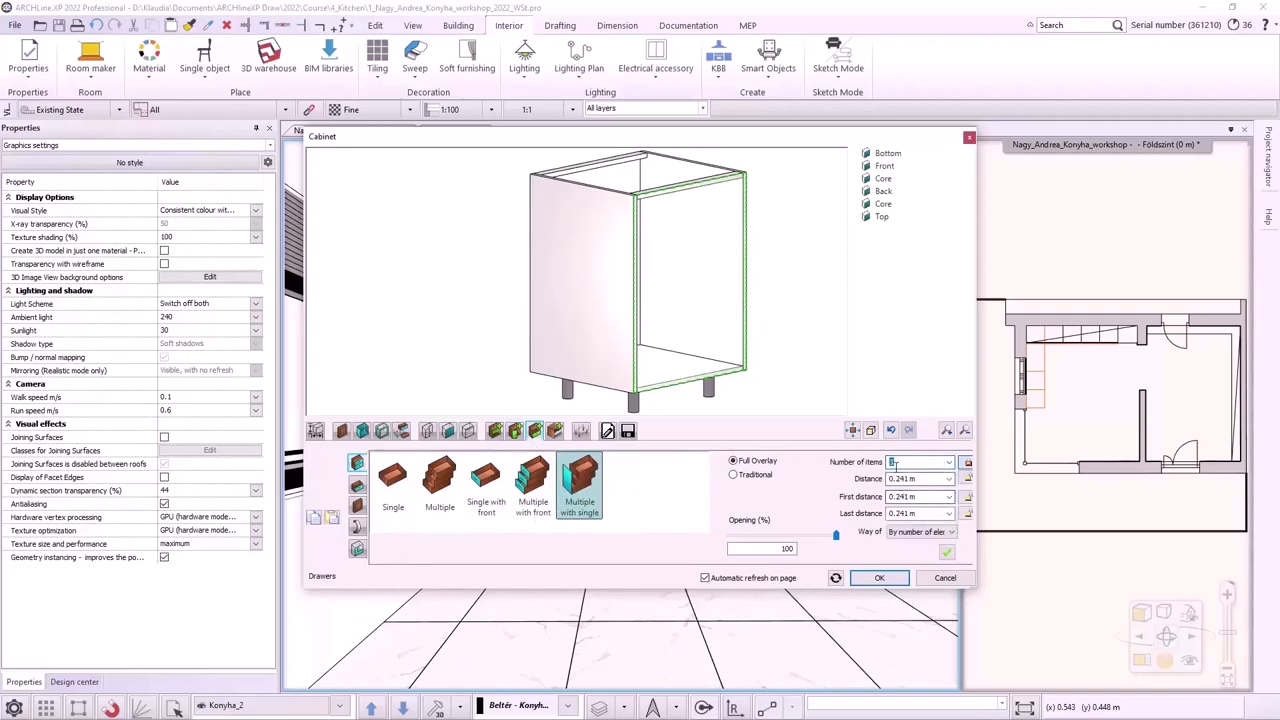
pyautogui.click(943, 550)
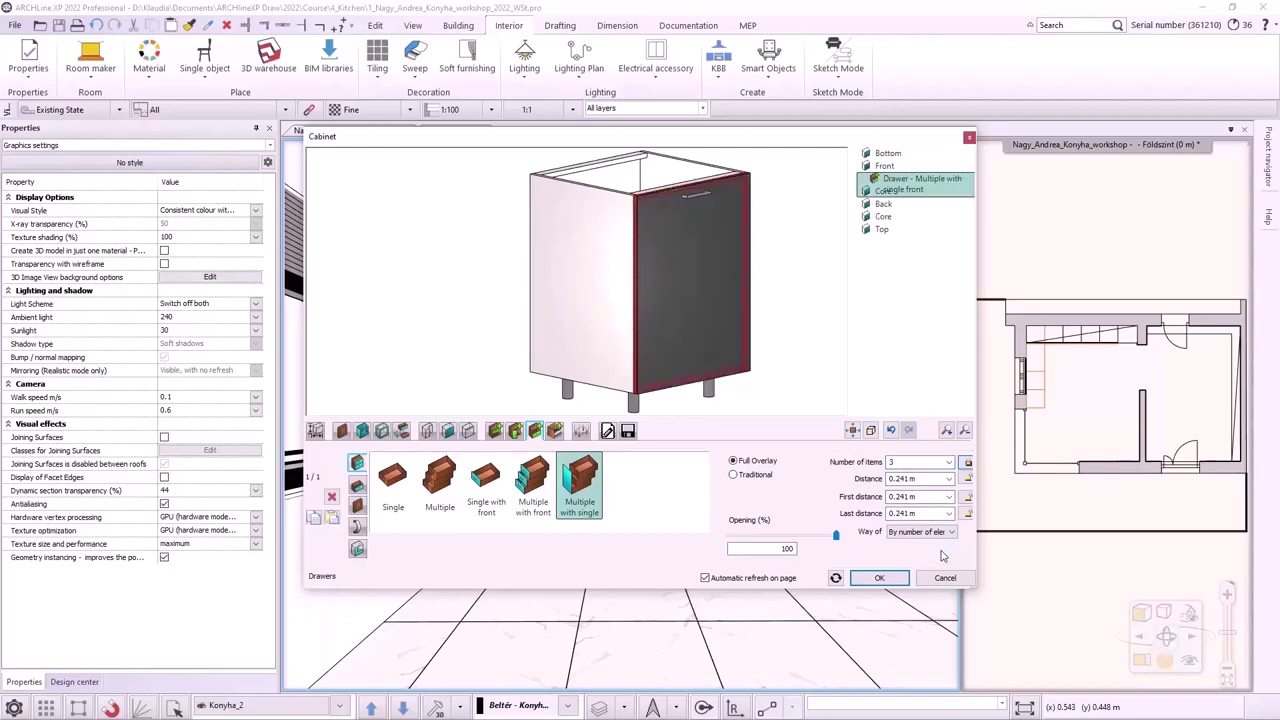
# Step: Preview the cabinet opened, then give the bar handle a custom, stretched position
pyautogui.click(315, 430)
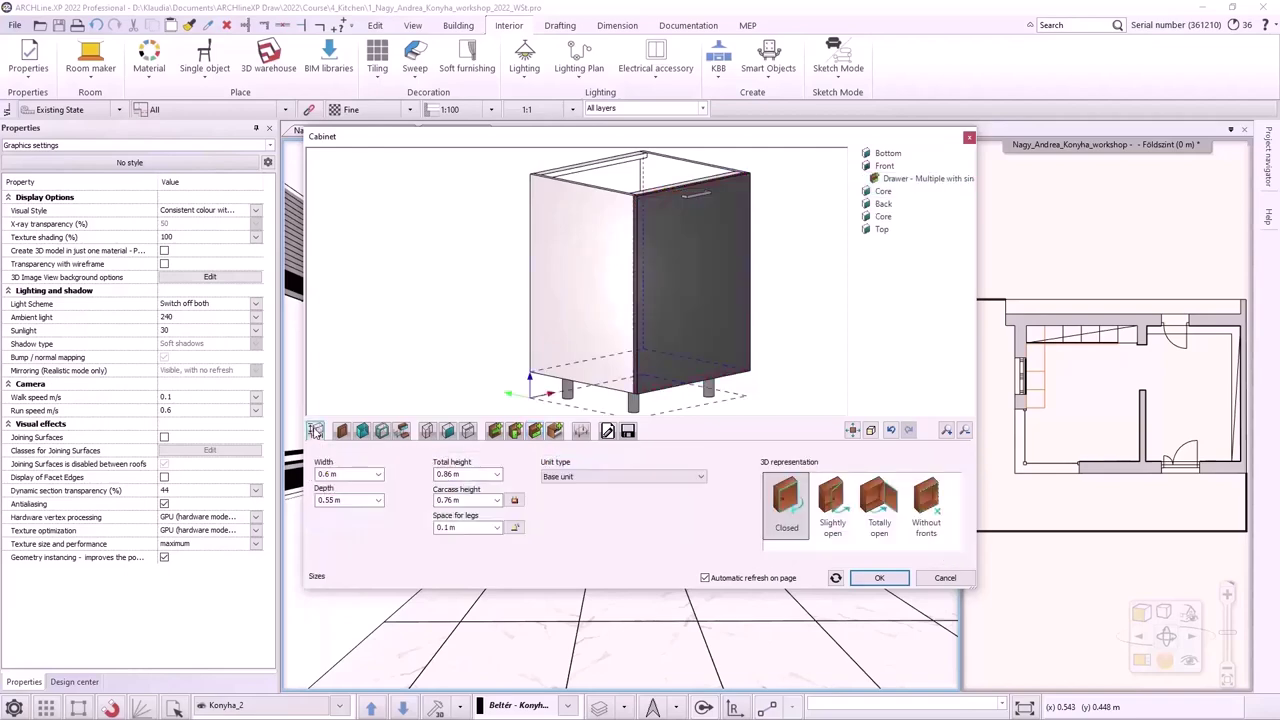
pyautogui.click(866, 522)
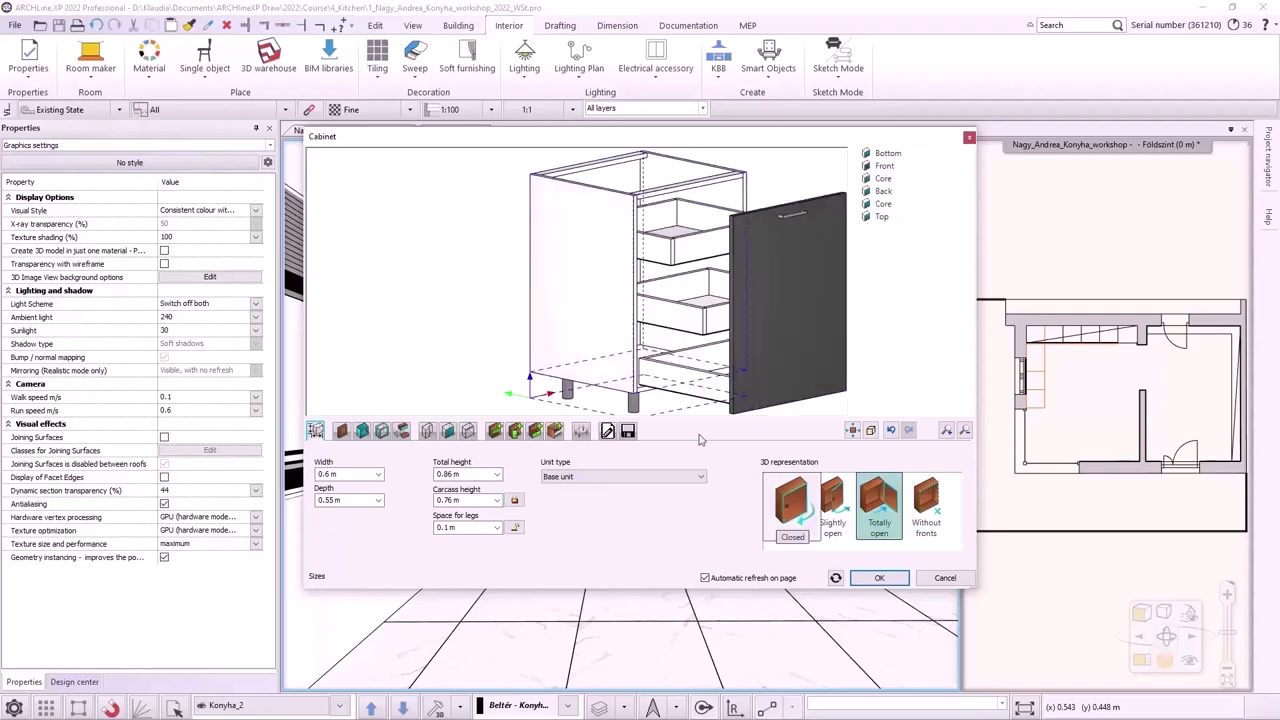
pyautogui.click(788, 505)
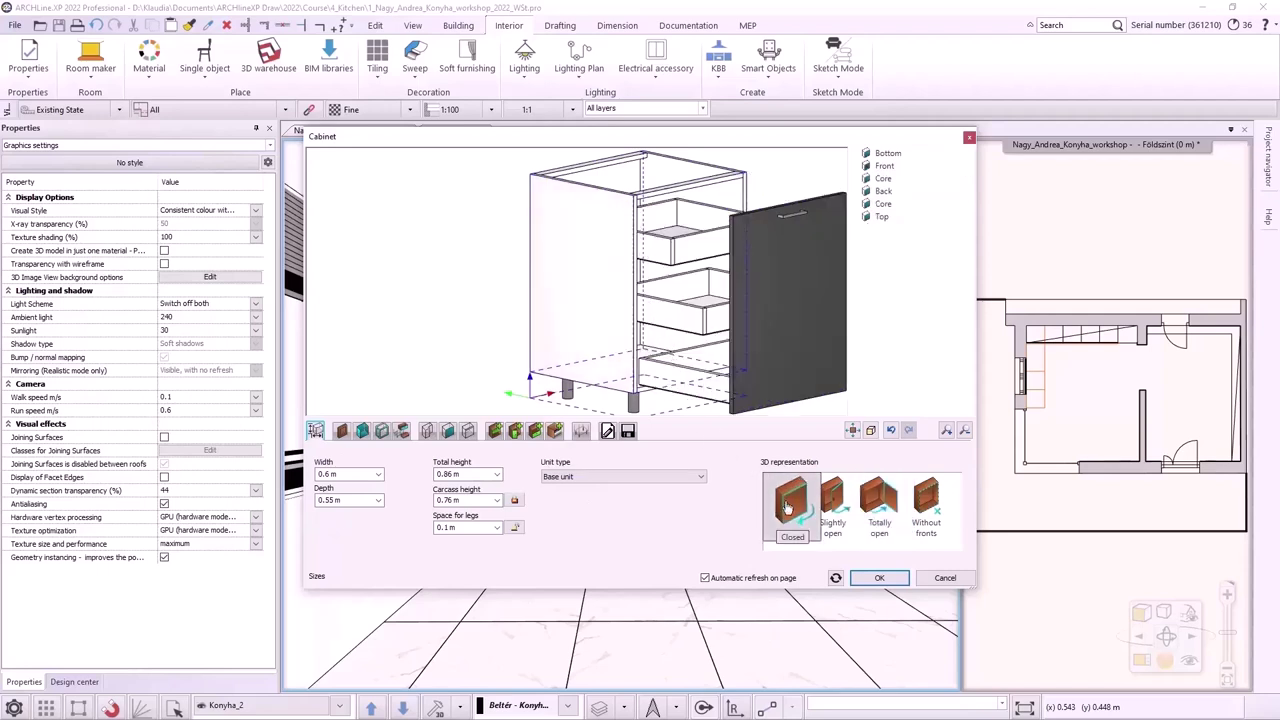
pyautogui.click(536, 433)
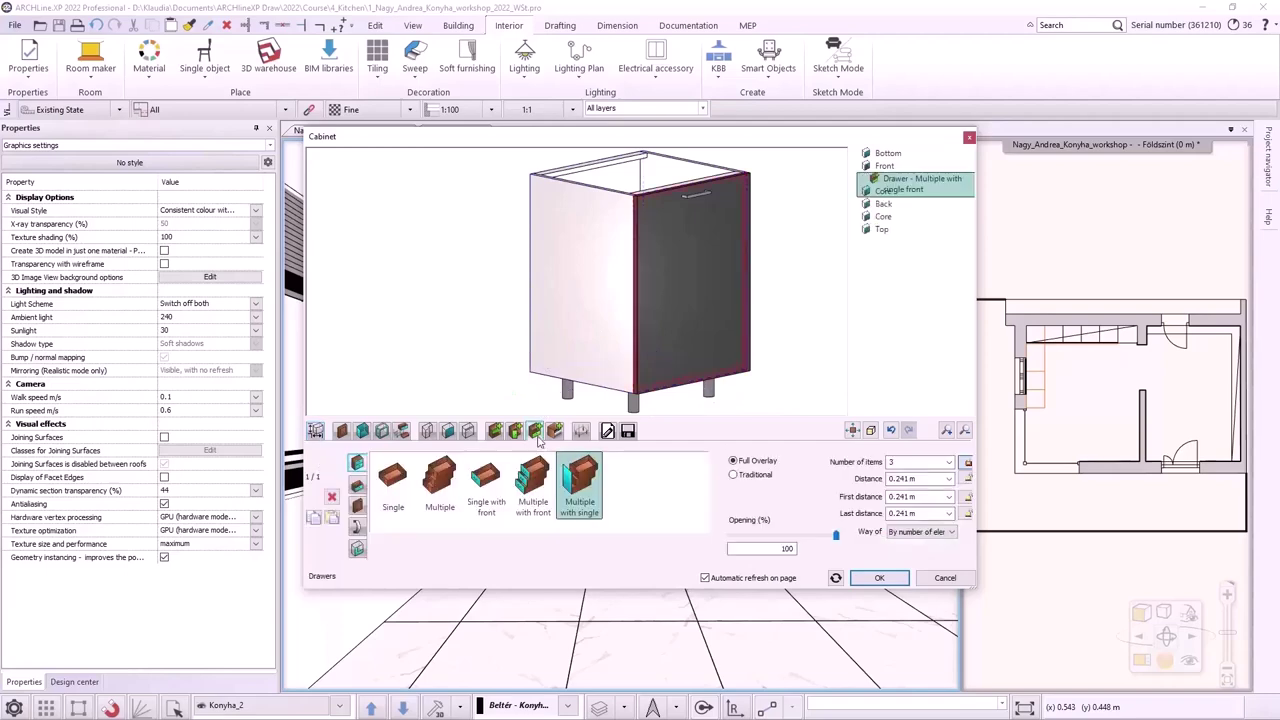
pyautogui.click(360, 529)
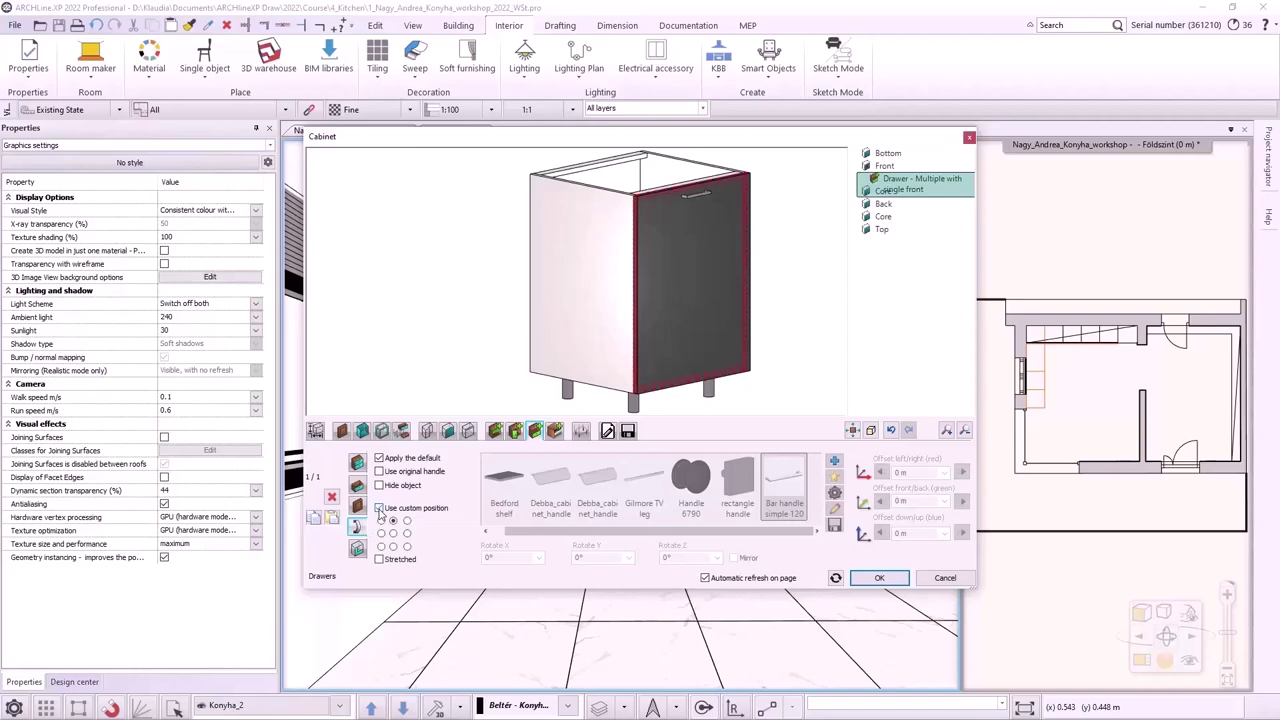
pyautogui.click(379, 508)
pyautogui.click(379, 560)
# Step: Save as new item 'antracit lower cabinet drawers', dropping the (1) suffix, and close the designer
pyautogui.click(630, 434)
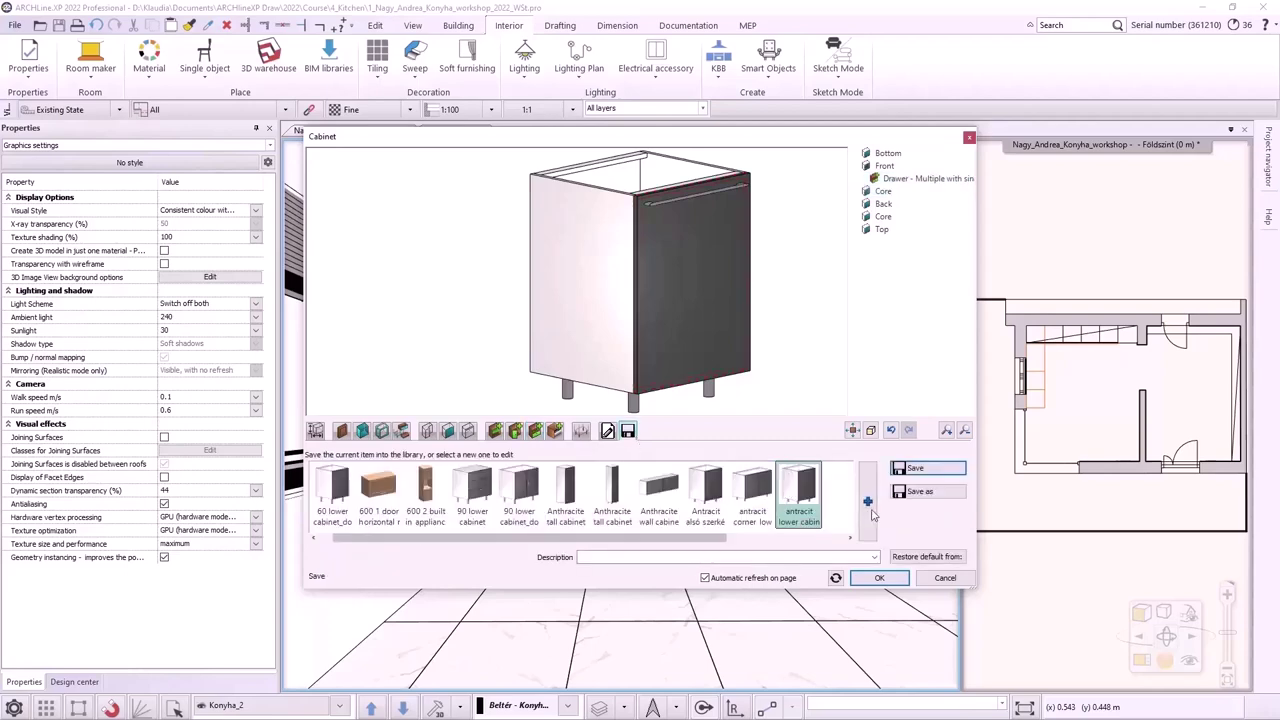
pyautogui.click(928, 499)
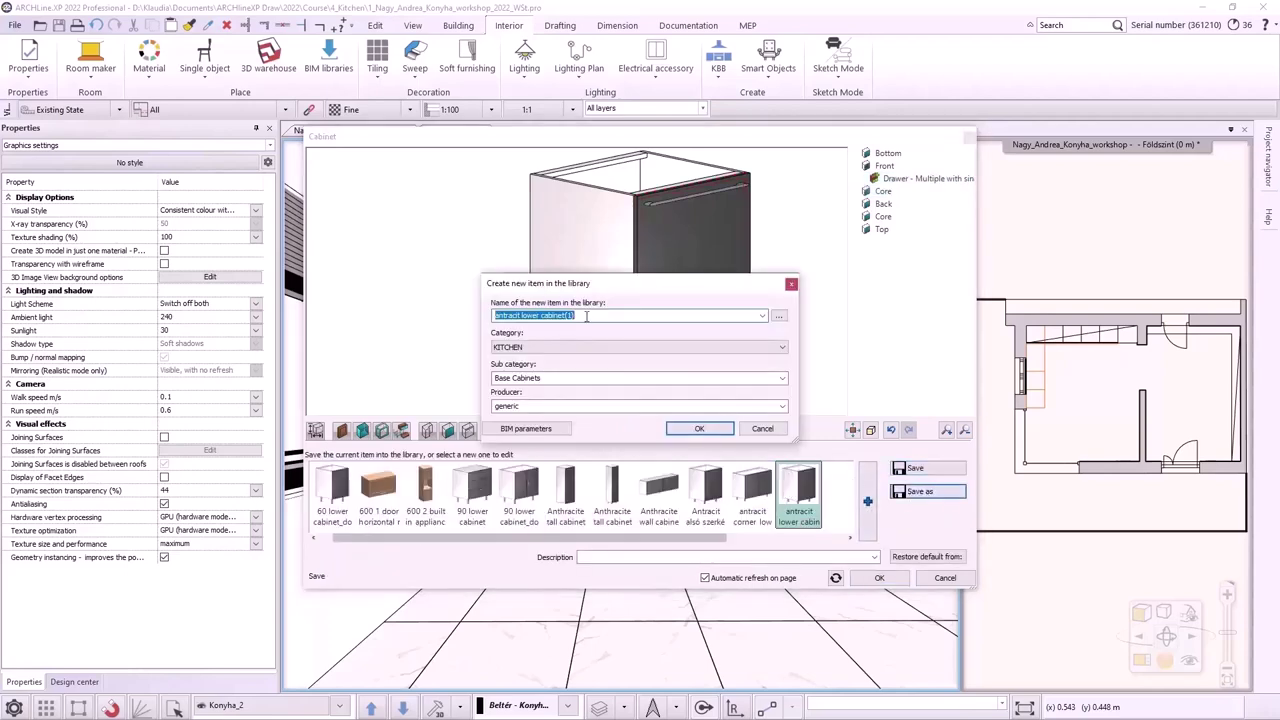
pyautogui.moveTo(587, 317); pyautogui.dragTo(565, 318)
pyautogui.click(699, 428)
pyautogui.click(870, 578)
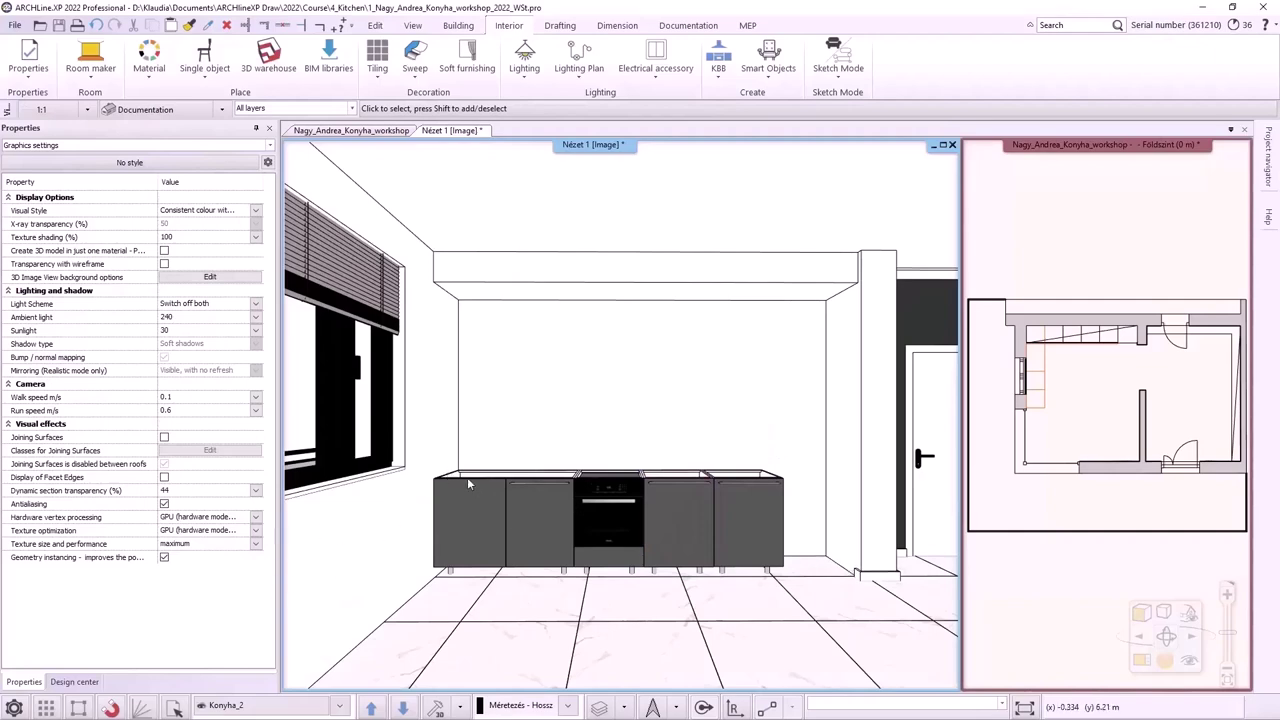
# Step: Switch the main view to the floor plan and start a new cabinet from KBB > Cabinet
pyautogui.click(366, 134)
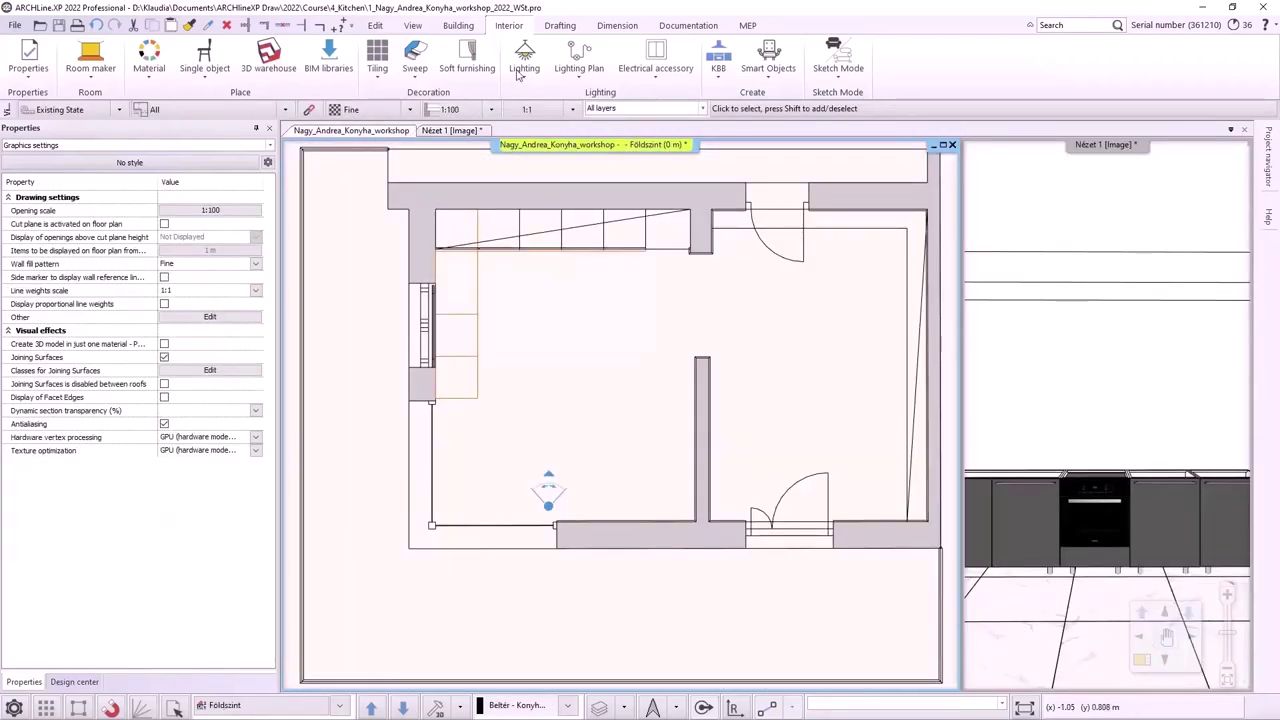
pyautogui.click(716, 76)
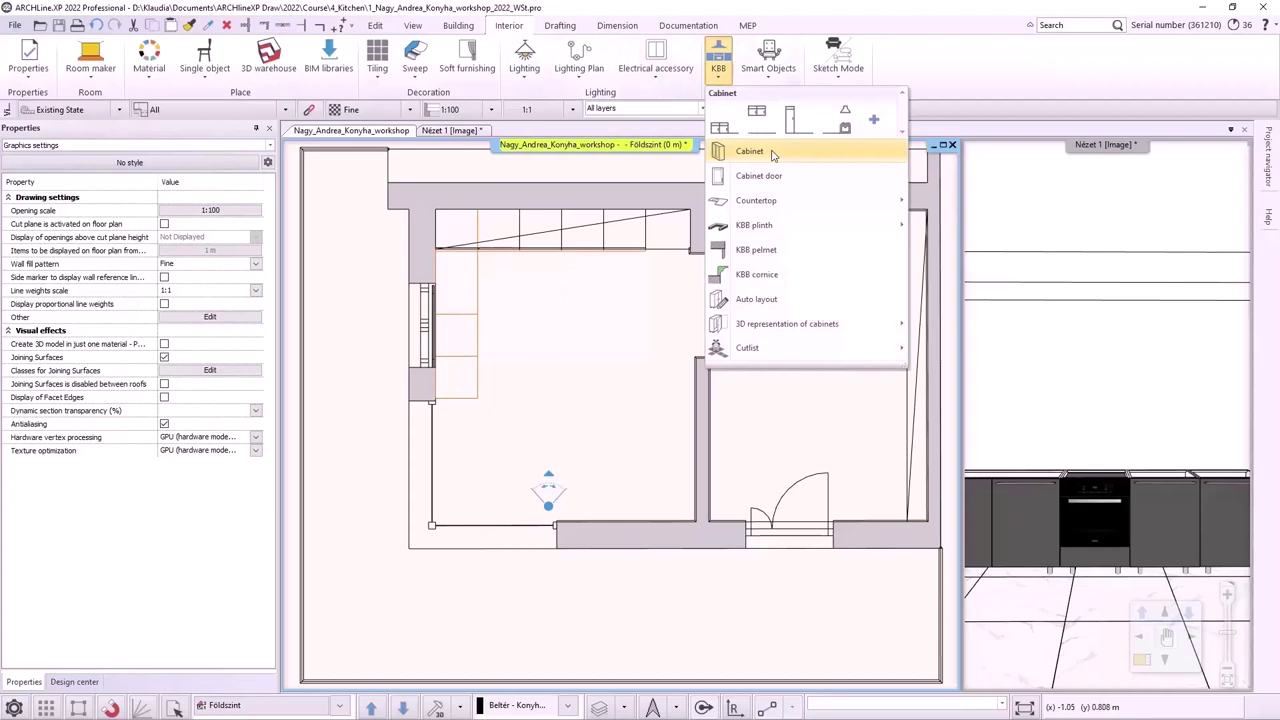
pyautogui.click(735, 151)
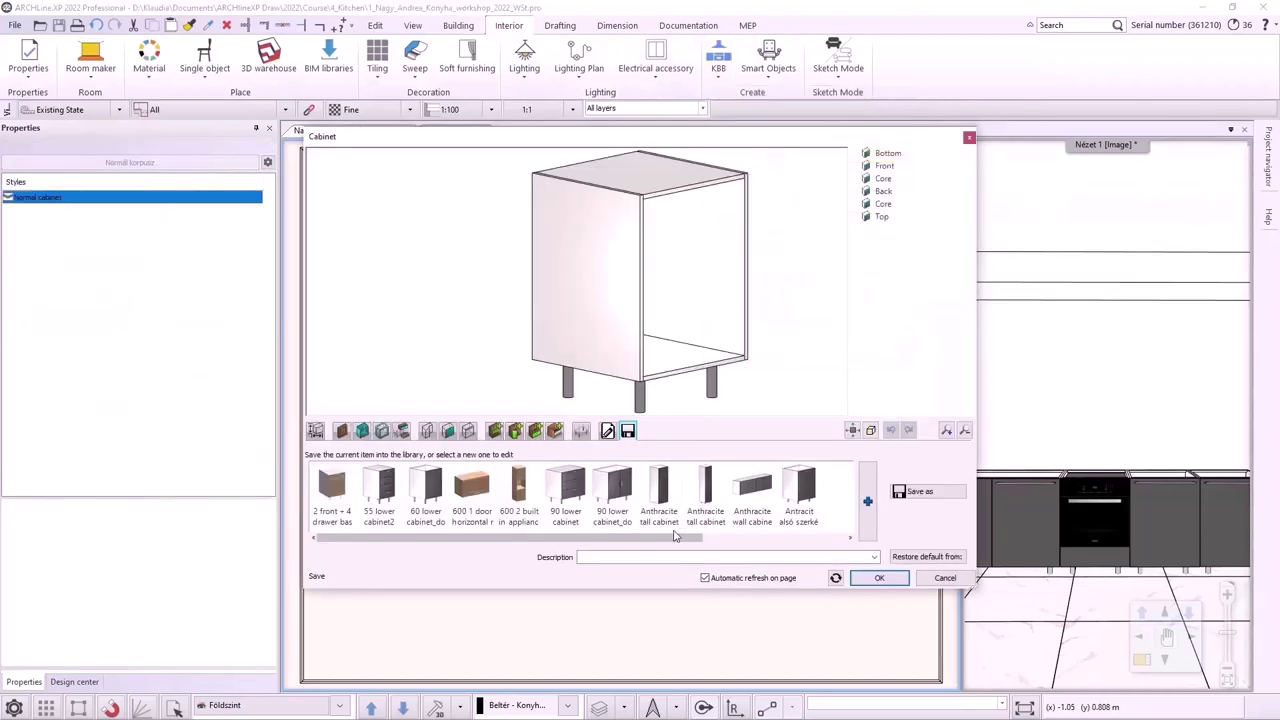
# Step: Load the antracit lower cabinet and set its width to 0.9 m
pyautogui.moveTo(677, 541); pyautogui.dragTo(710, 545)
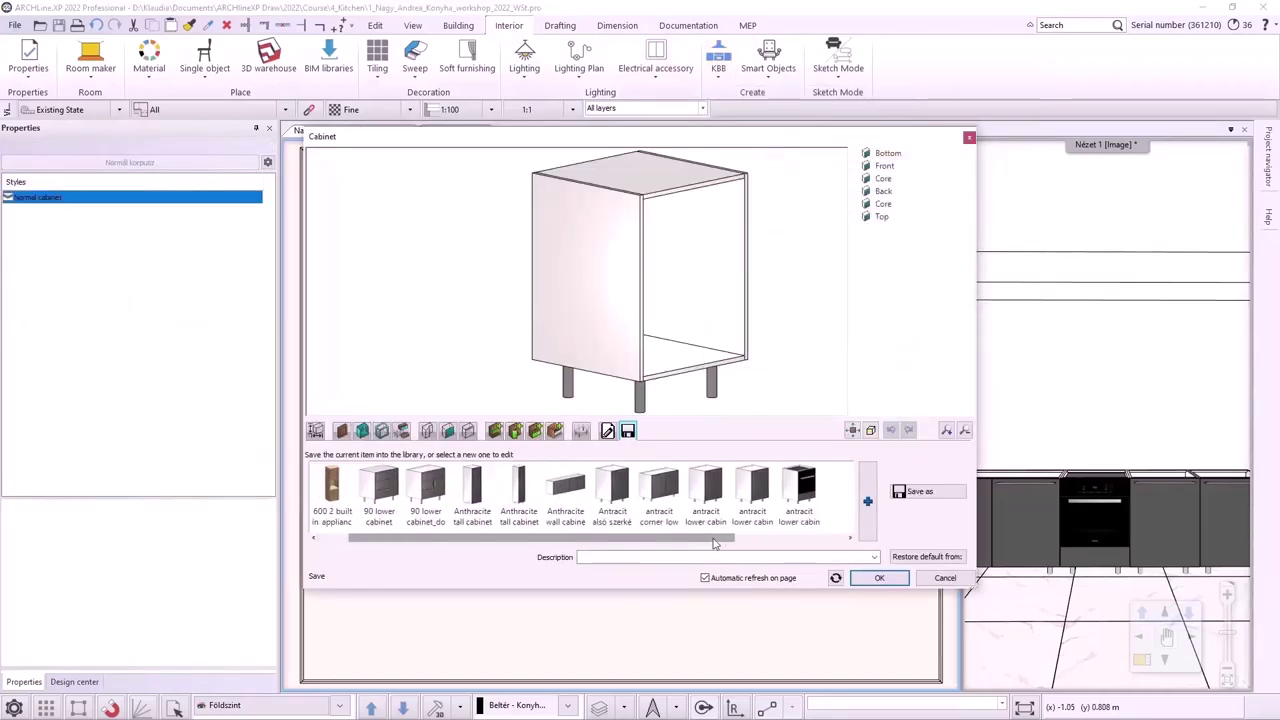
pyautogui.click(769, 503)
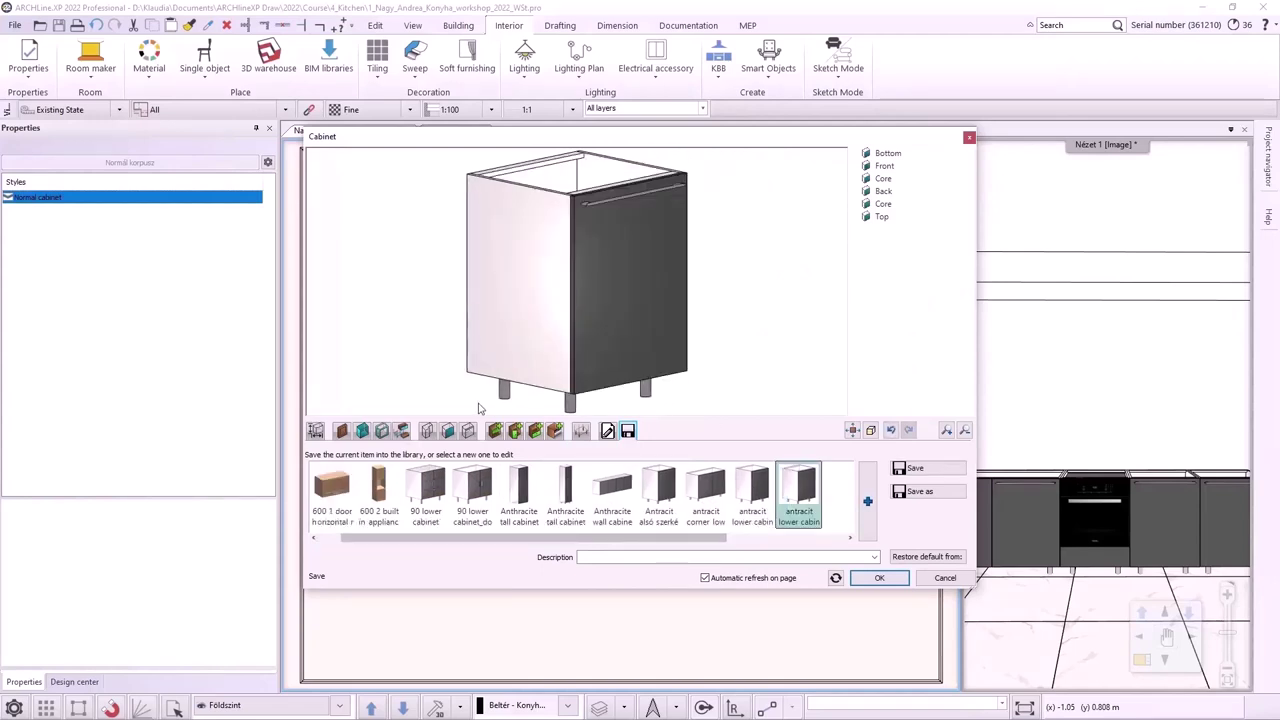
pyautogui.click(314, 430)
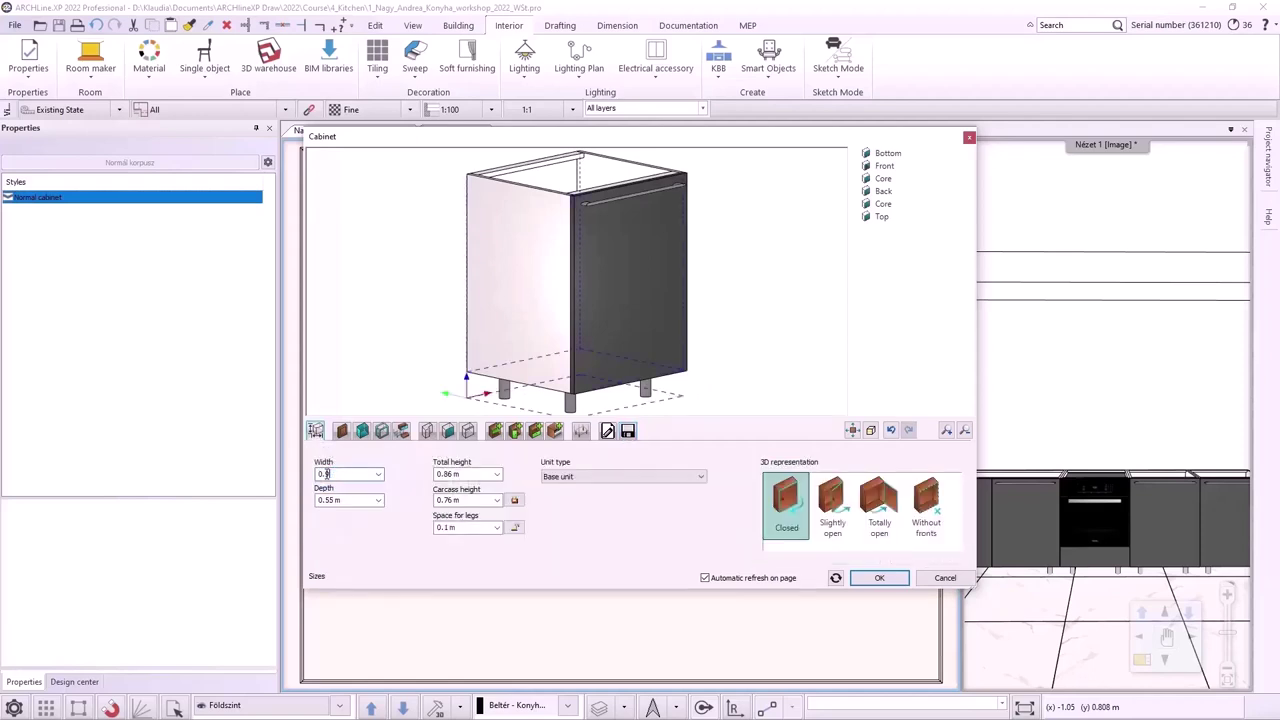
pyautogui.click(326, 474)
pyautogui.write('0.9')
pyautogui.press('Return')
# Step: Give the front three separate drawers, with a 0.4 m bottom drawer
pyautogui.click(702, 260)
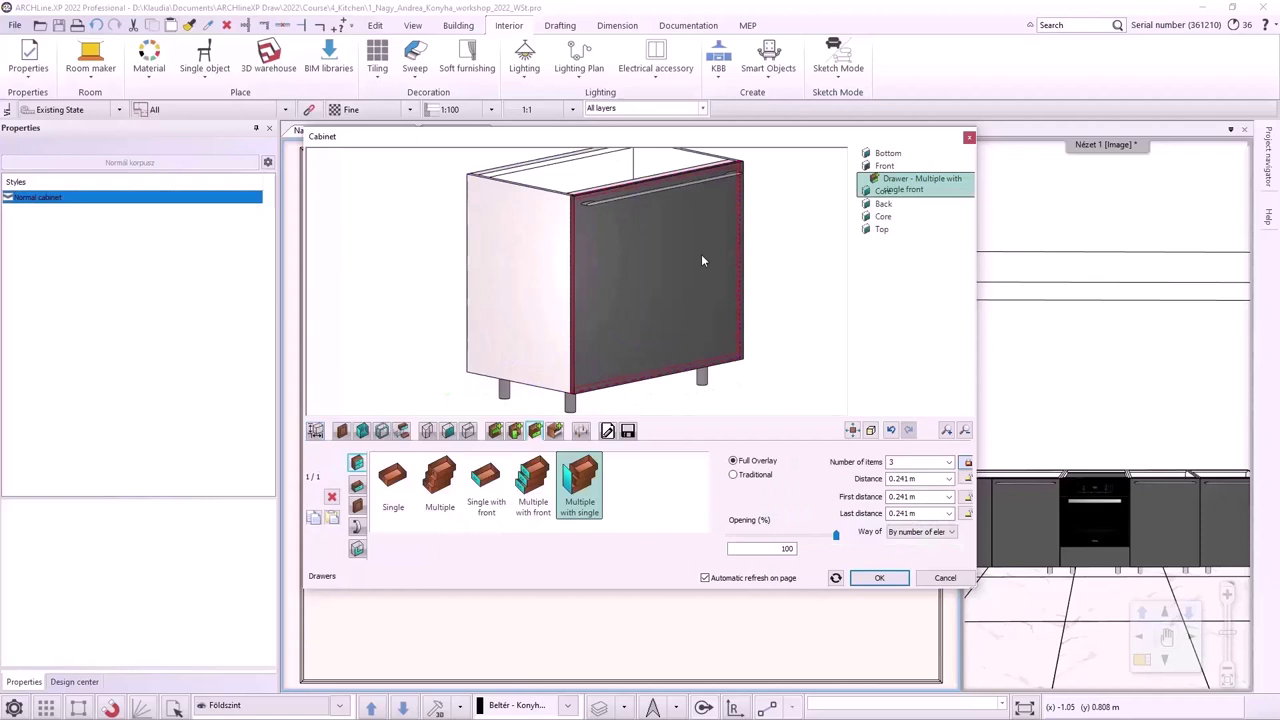
pyautogui.click(535, 483)
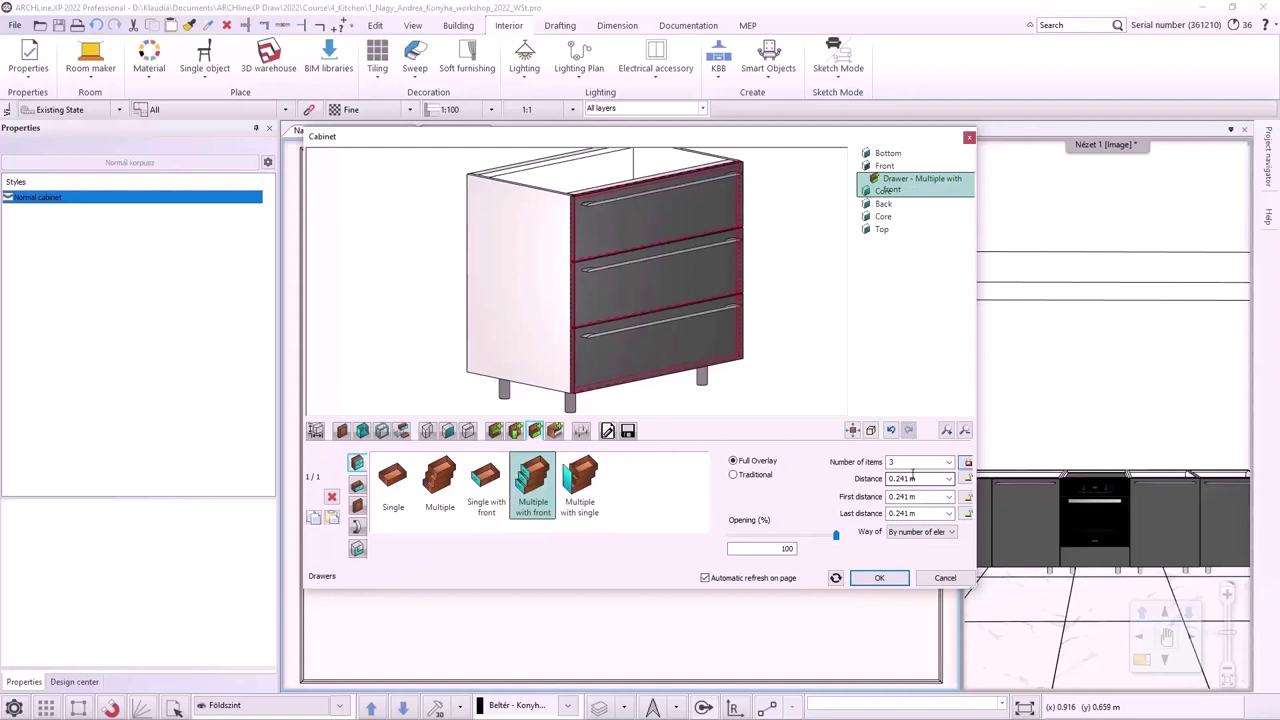
pyautogui.click(921, 513)
pyautogui.write('0.24')
pyautogui.click(783, 341)
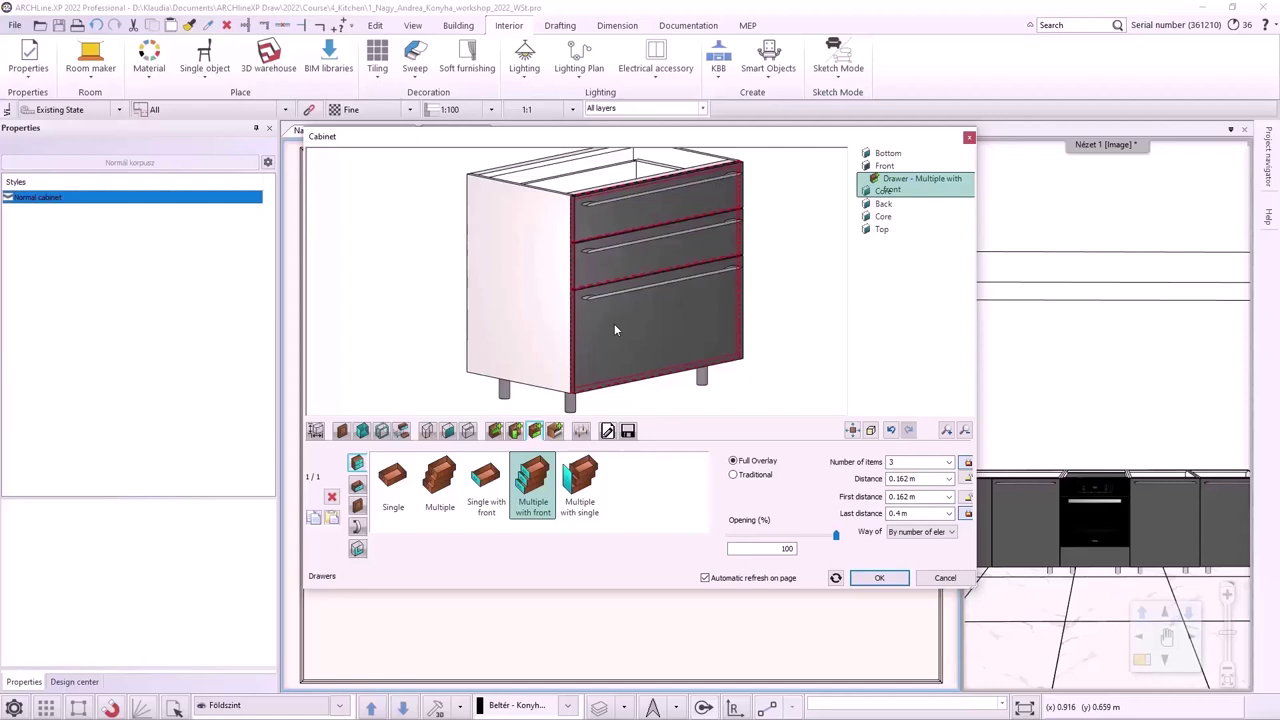
# Step: Save the cabinet as a new library item without the numbered name suffix, then confirm the design
pyautogui.click(628, 431)
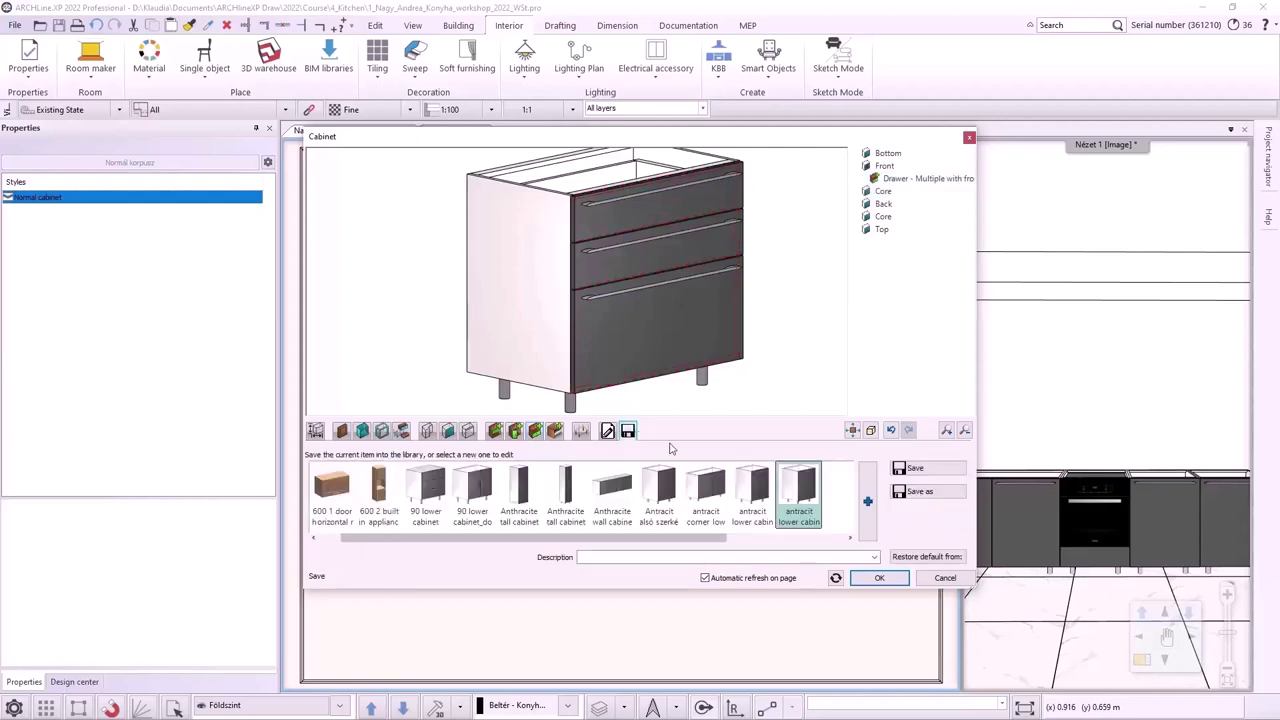
pyautogui.click(915, 491)
pyautogui.click(608, 316)
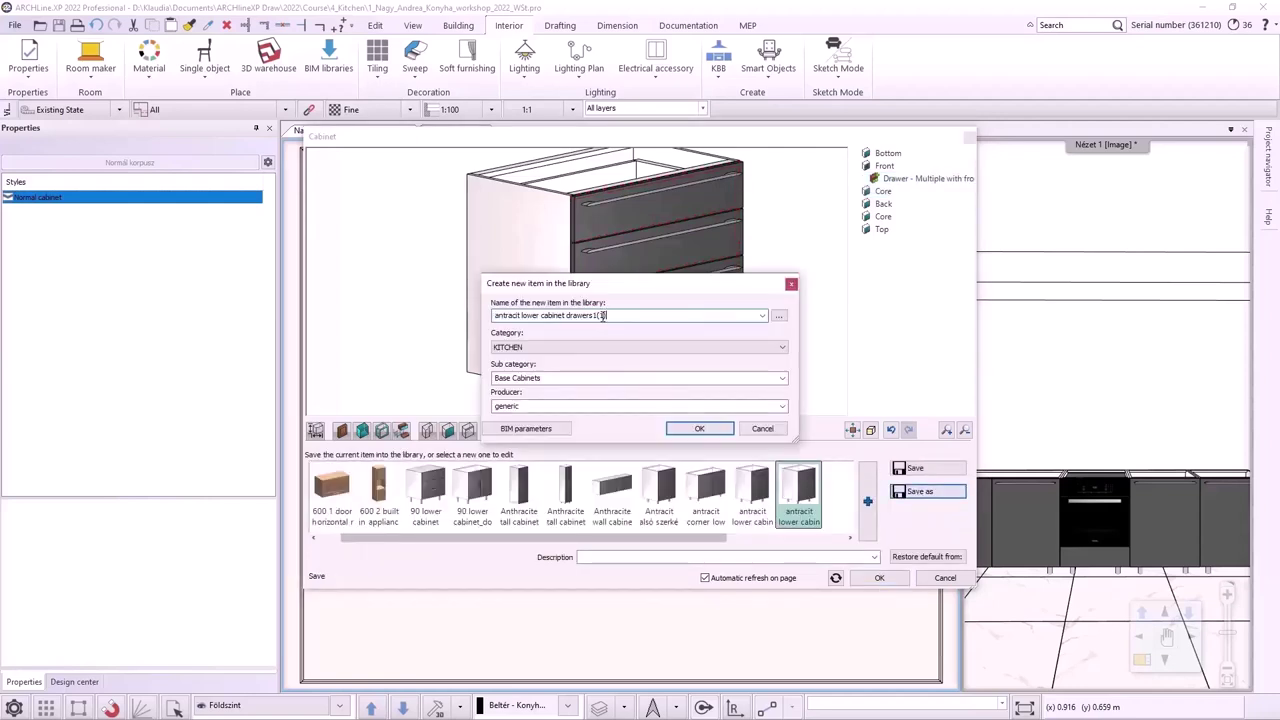
pyautogui.moveTo(608, 316); pyautogui.dragTo(592, 316)
pyautogui.press('BackSpace')
pyautogui.click(699, 428)
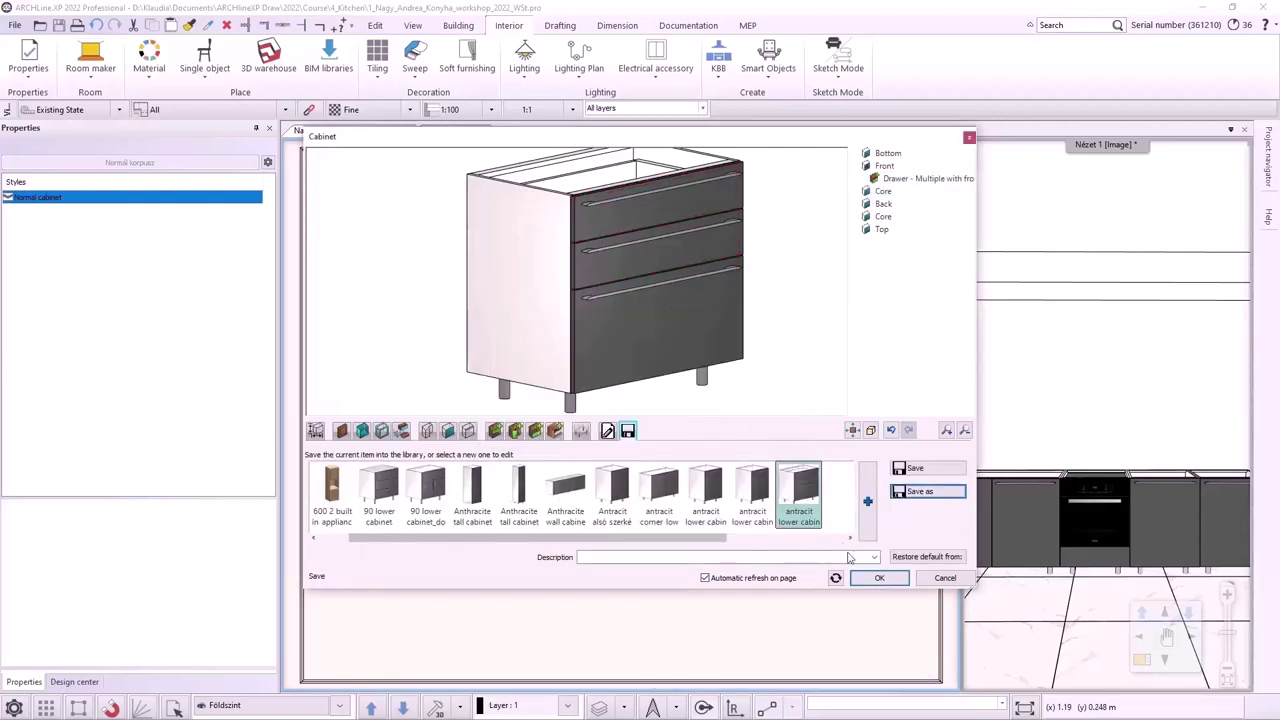
pyautogui.click(879, 578)
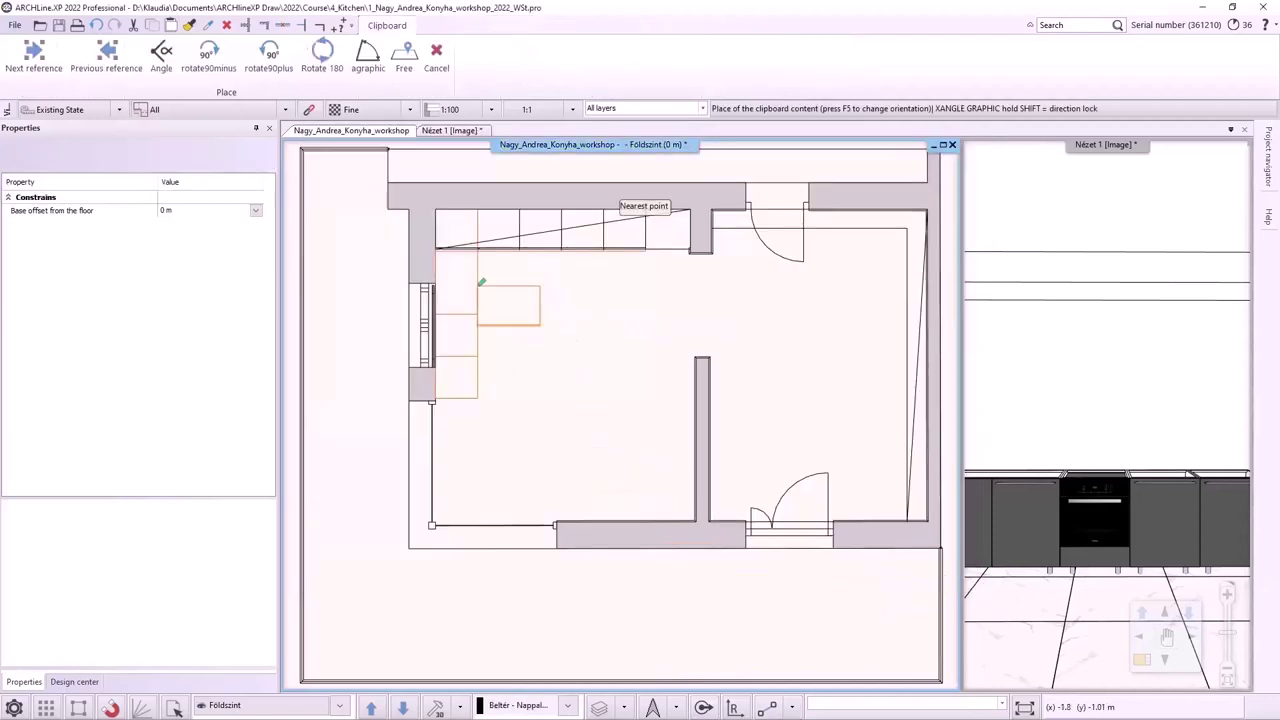
# Step: Wall-align, rotate 90°, and place the cabinet at the left wall-corner endpoint
pyautogui.scroll(3, 488, 312)
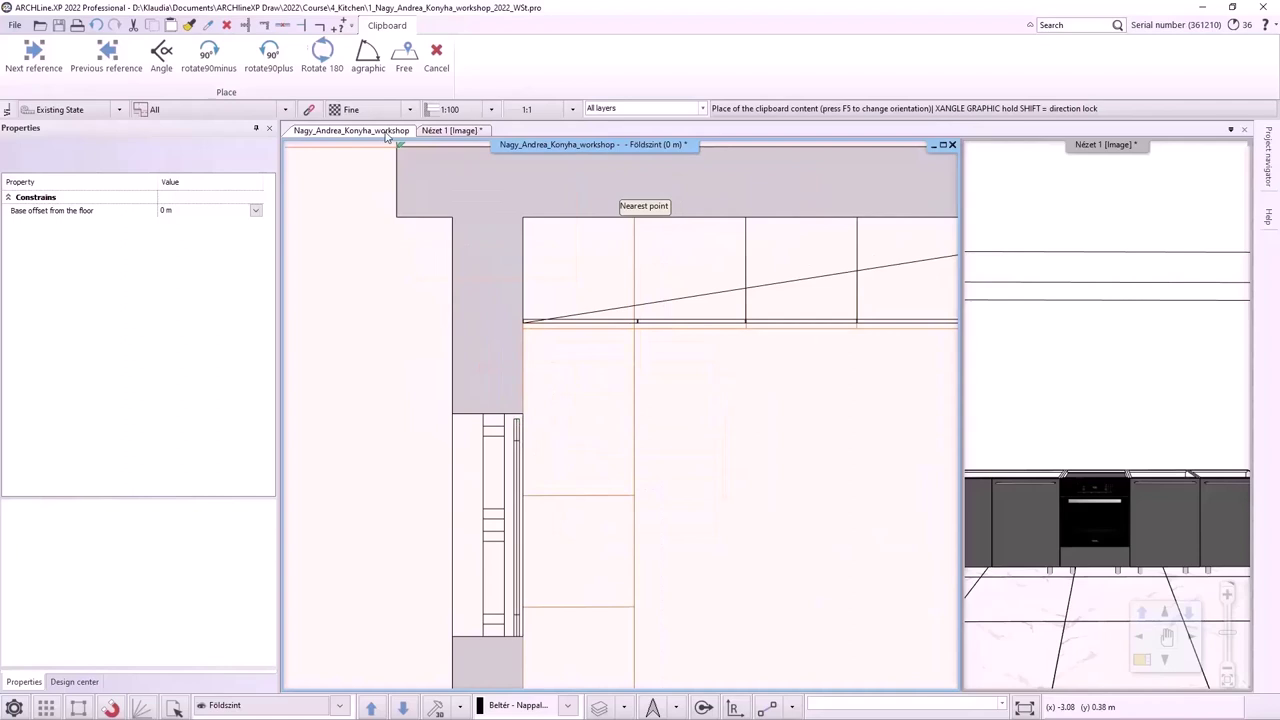
pyautogui.click(404, 57)
pyautogui.click(455, 166)
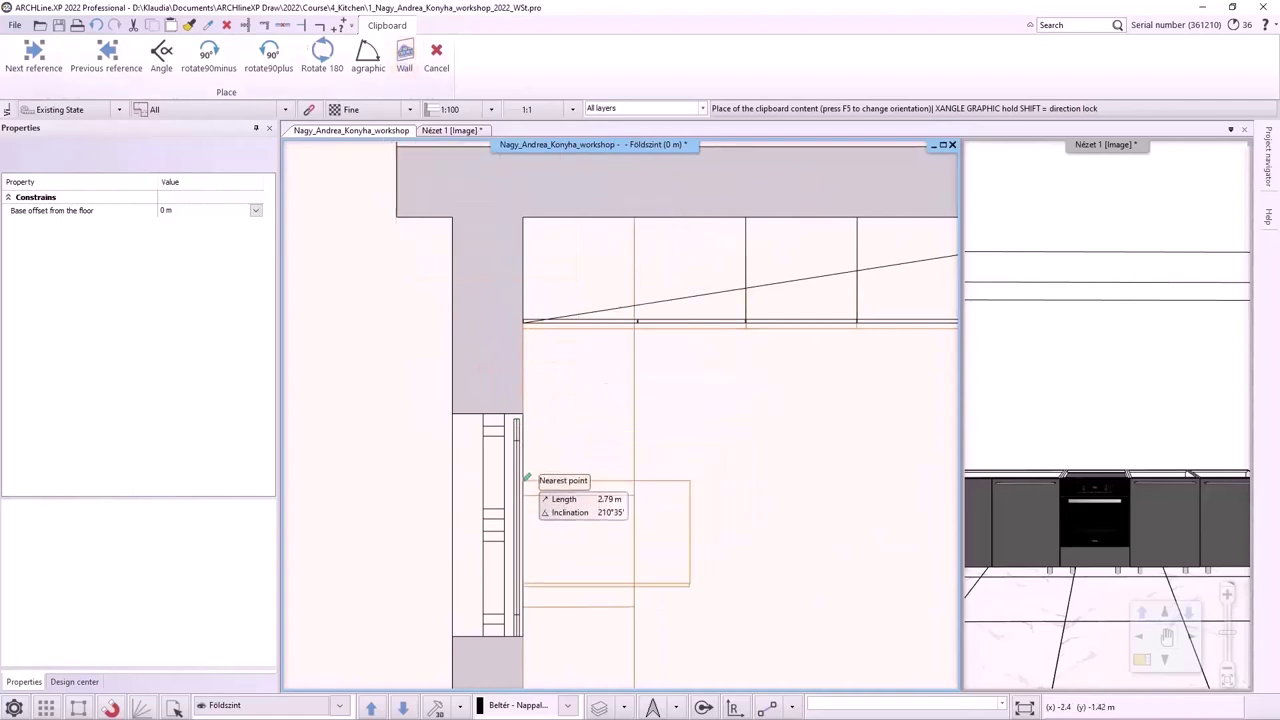
pyautogui.click(270, 58)
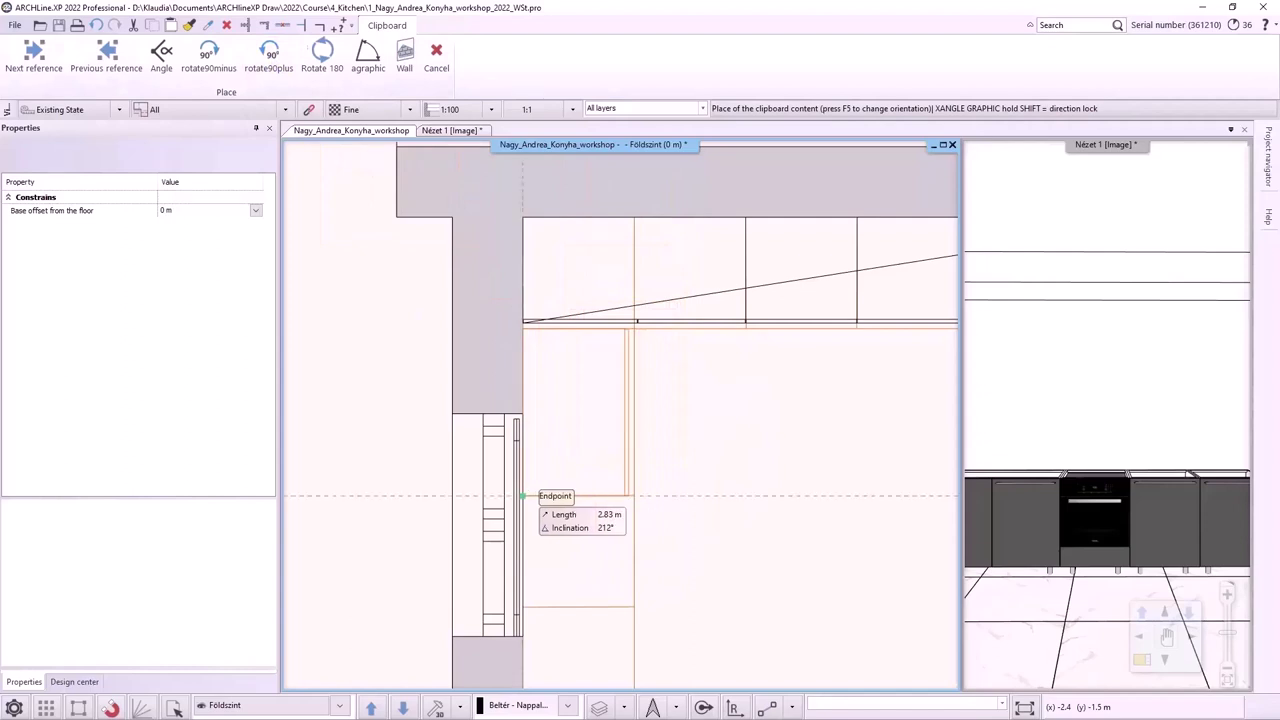
pyautogui.click(521, 496)
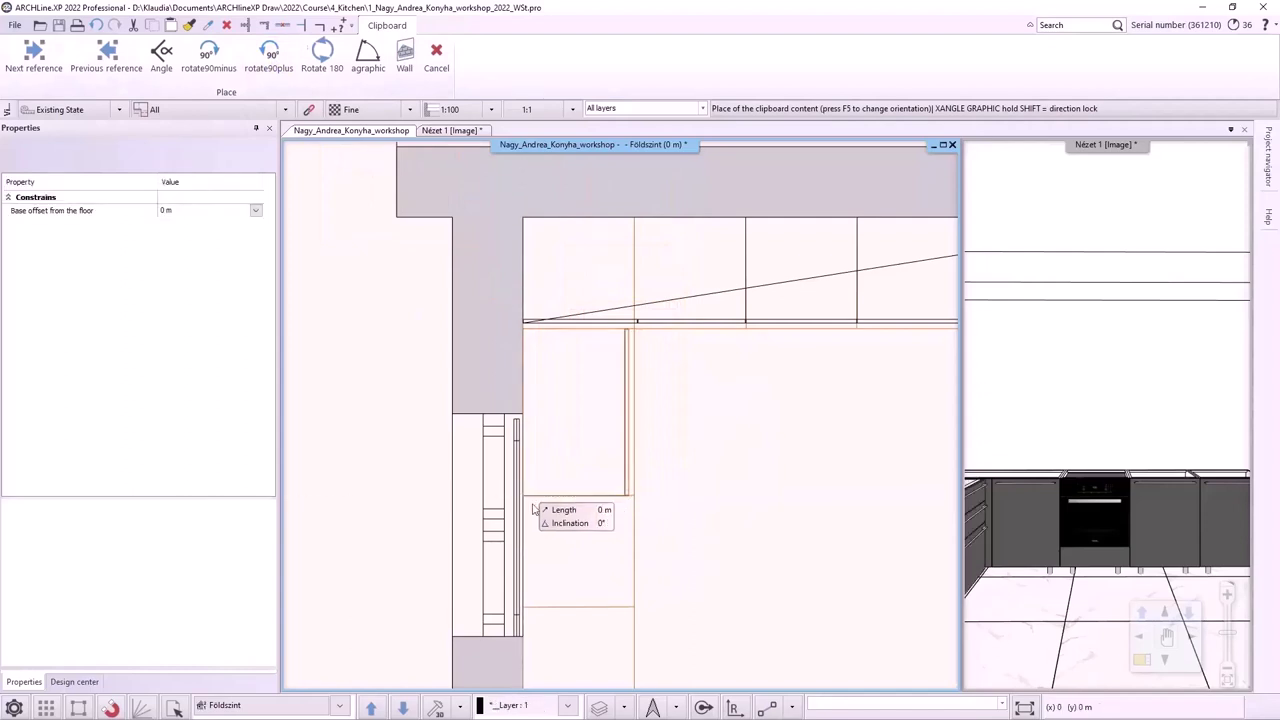
pyautogui.press('Escape')
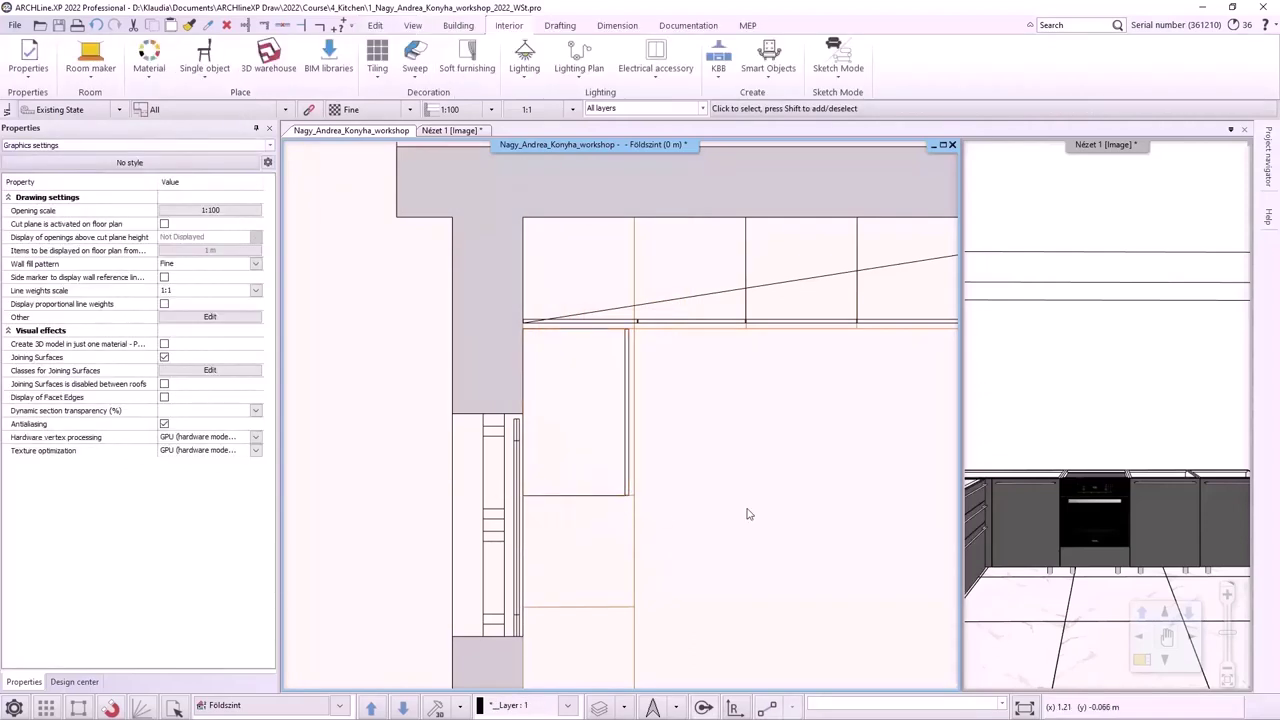
# Step: Search the Design center for 'antracit' and place the antracit lower cabinet below the left run
pyautogui.scroll(-1, 588, 475)
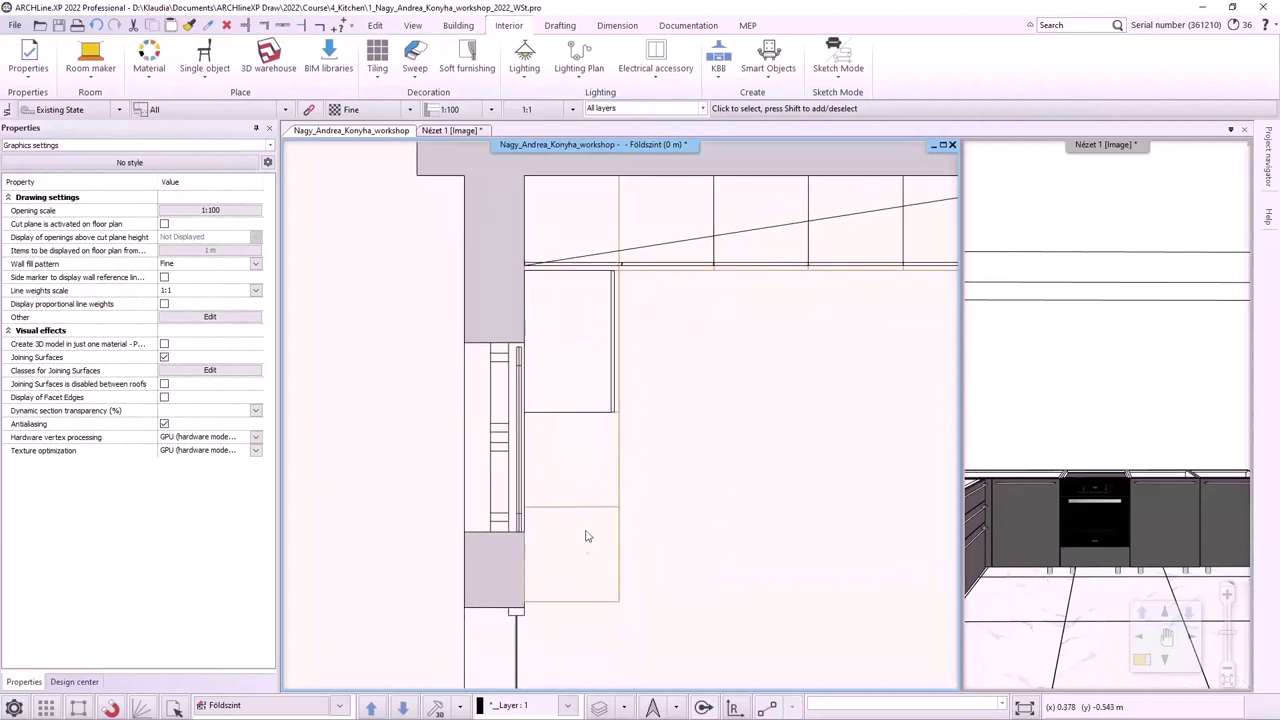
pyautogui.click(76, 682)
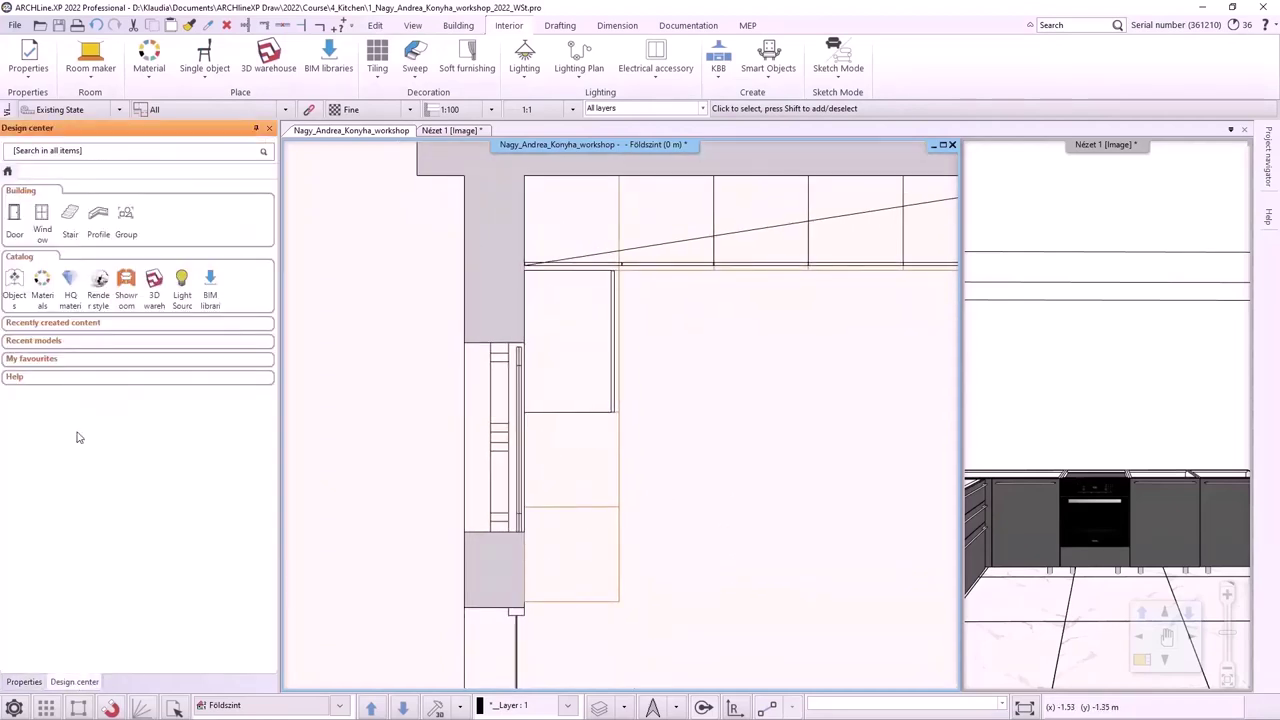
pyautogui.write('antracit')
pyautogui.press('Return')
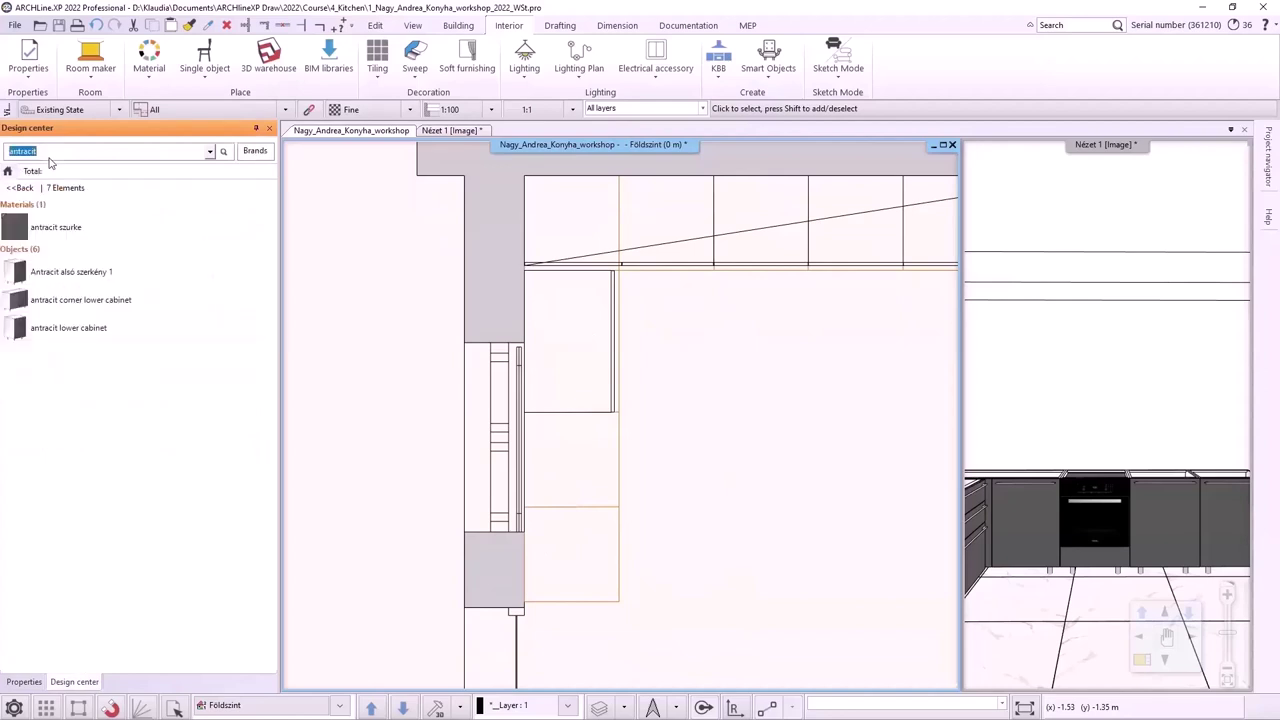
pyautogui.click(66, 334)
pyautogui.moveTo(73, 335); pyautogui.dragTo(577, 420)
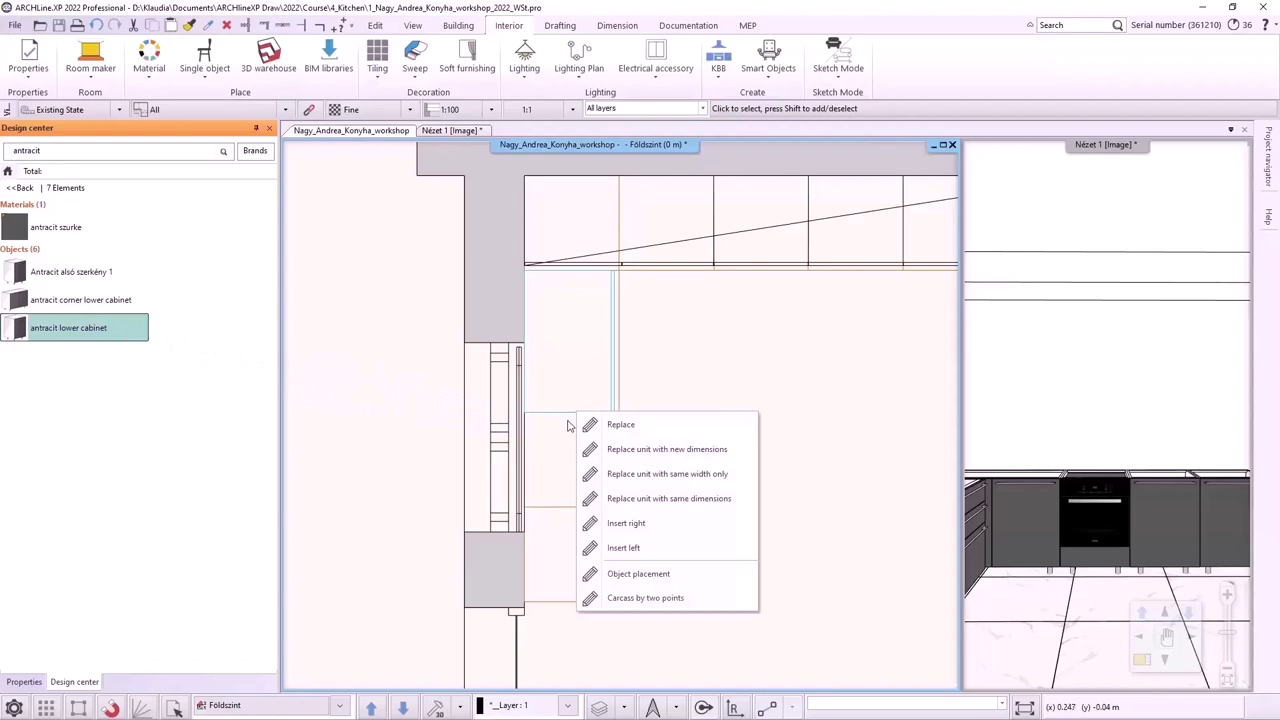
pyautogui.click(651, 575)
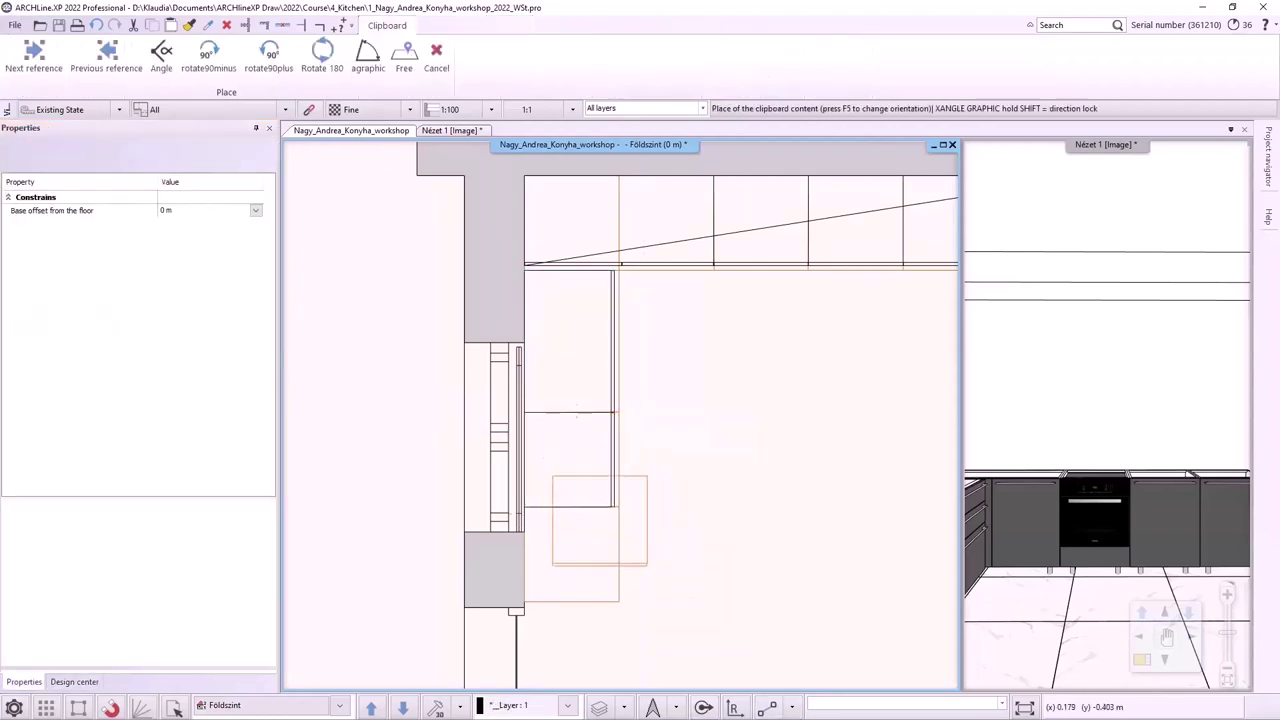
pyautogui.click(528, 512)
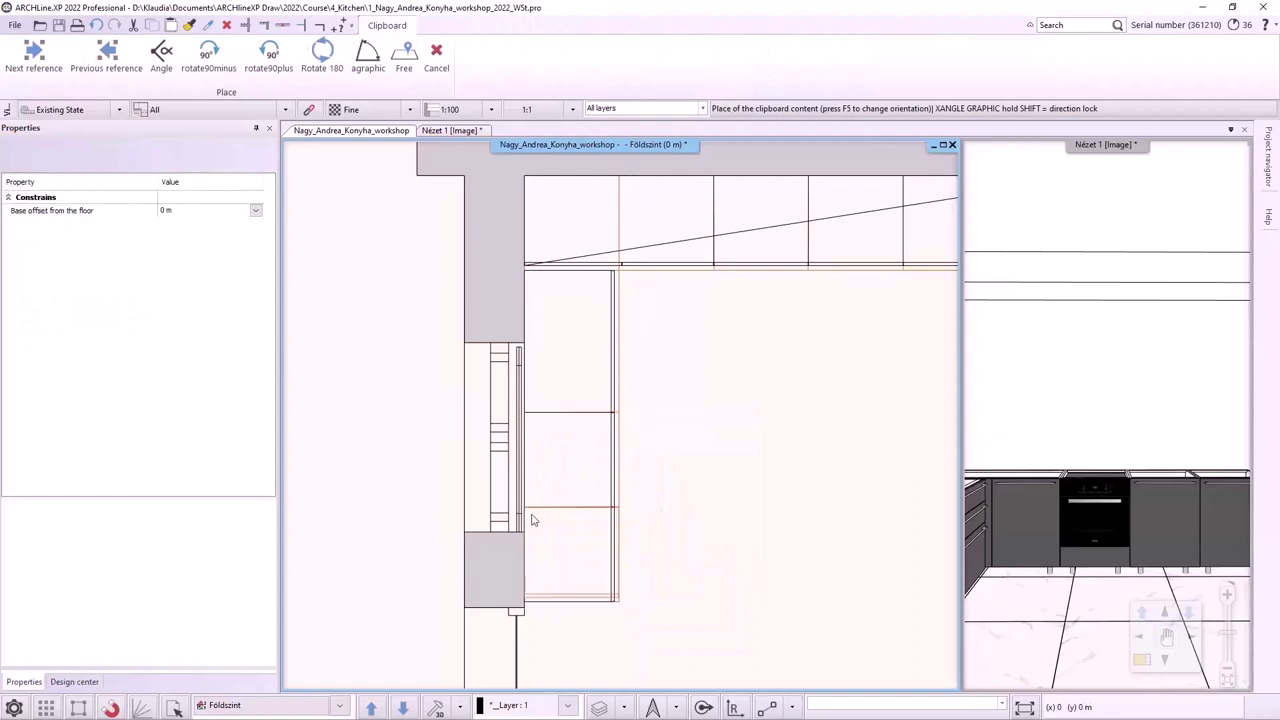
pyautogui.press('Escape')
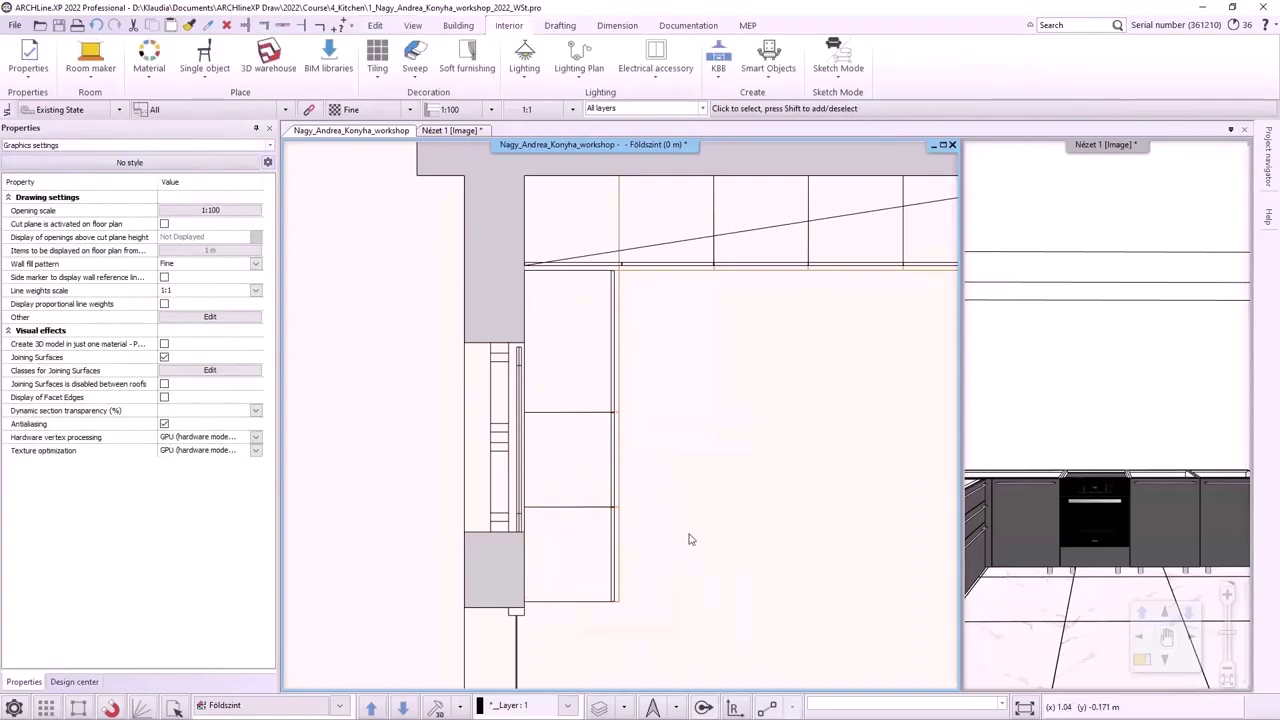
# Step: Switch to the 'Nézet 1 [Image]' 3D view and zoom out to see the whole L-shaped kitchen
pyautogui.click(447, 131)
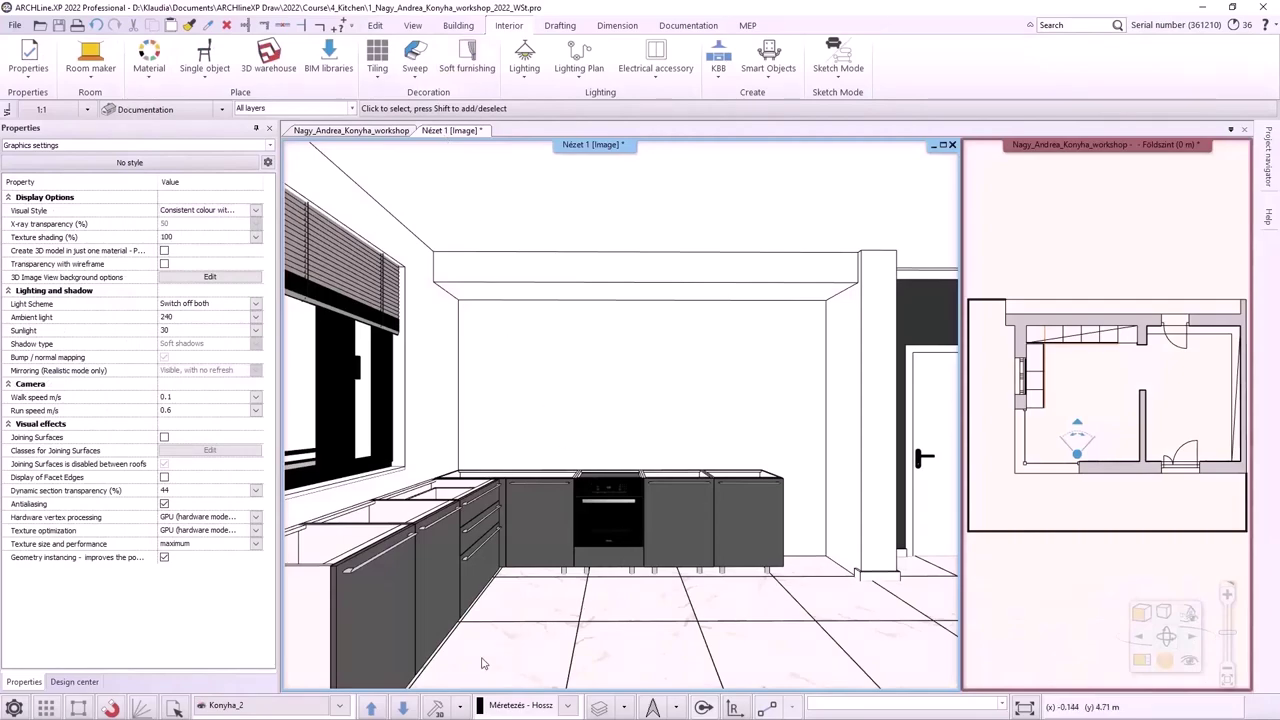
pyautogui.scroll(-3, 482, 663)
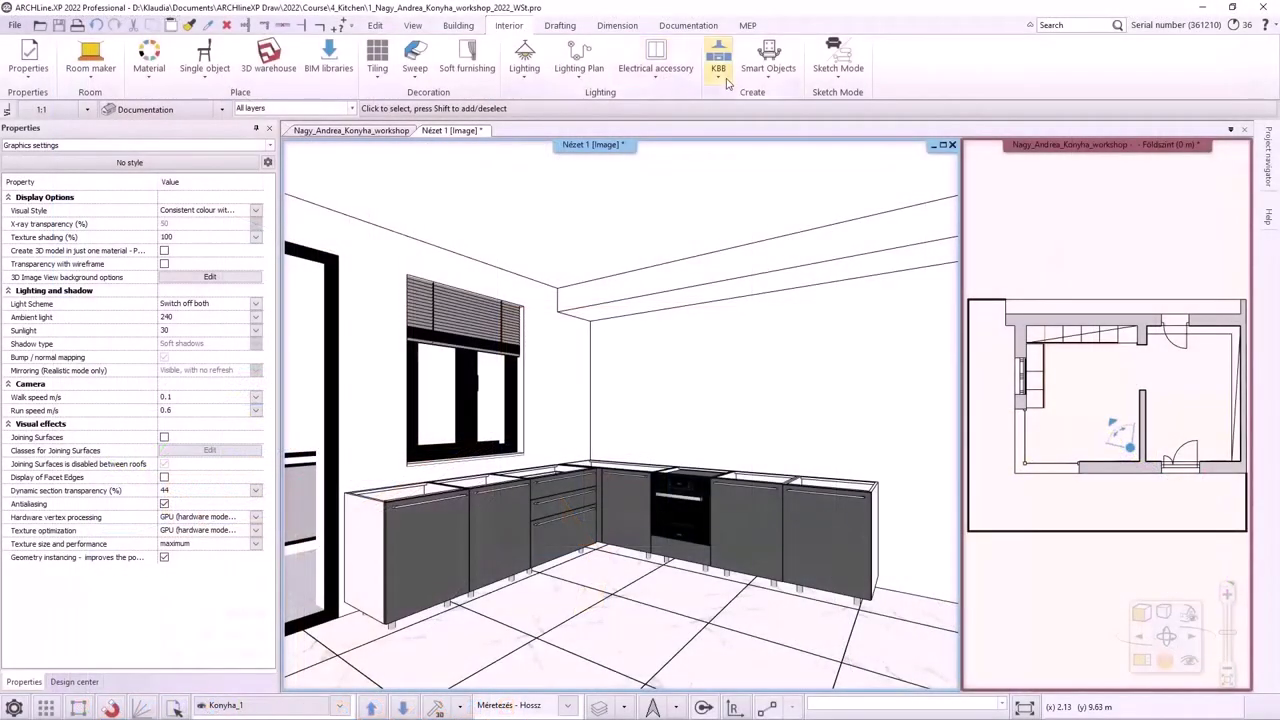
# Step: Design a new cabinet door with a Rectangle Simple profile in matt white
pyautogui.click(728, 85)
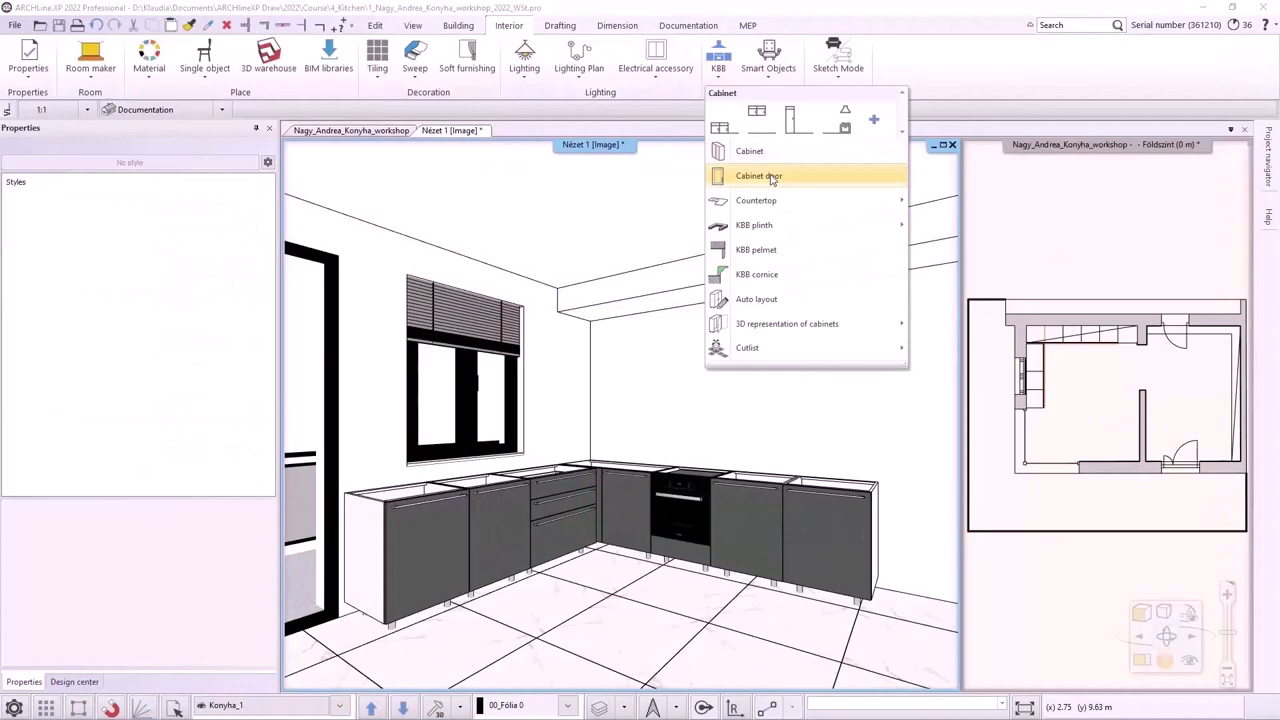
pyautogui.click(771, 178)
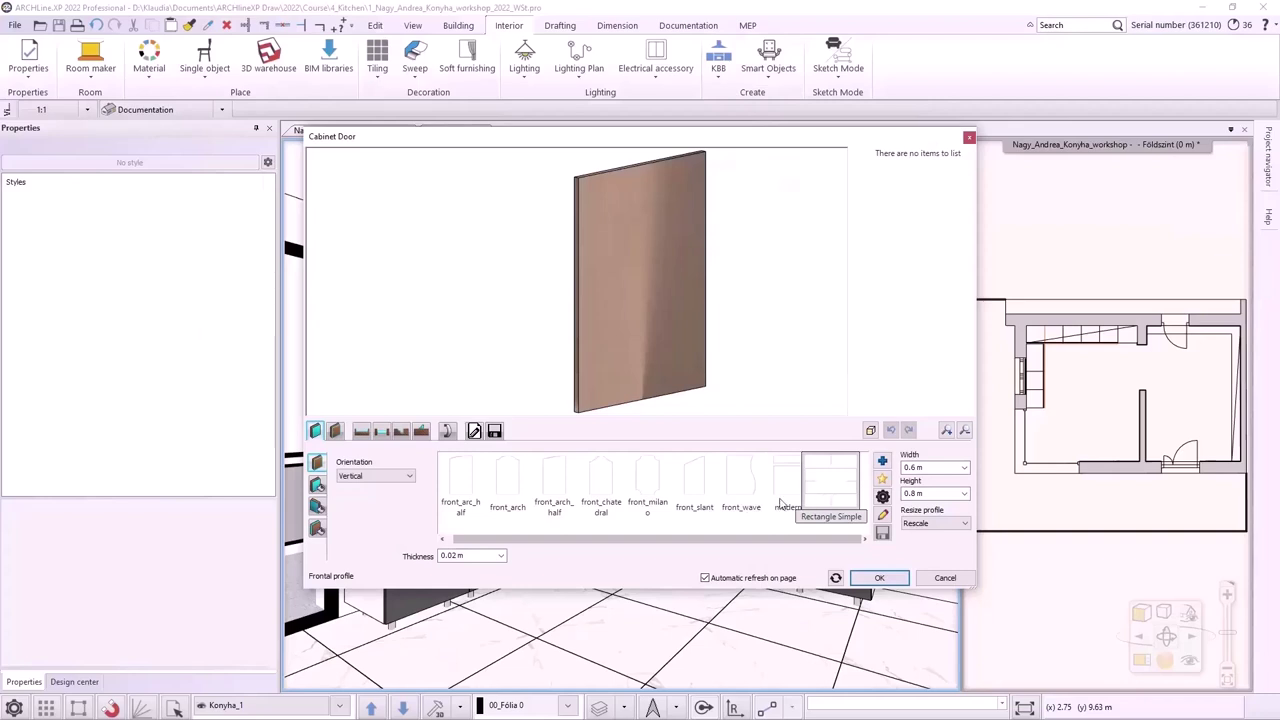
pyautogui.click(826, 492)
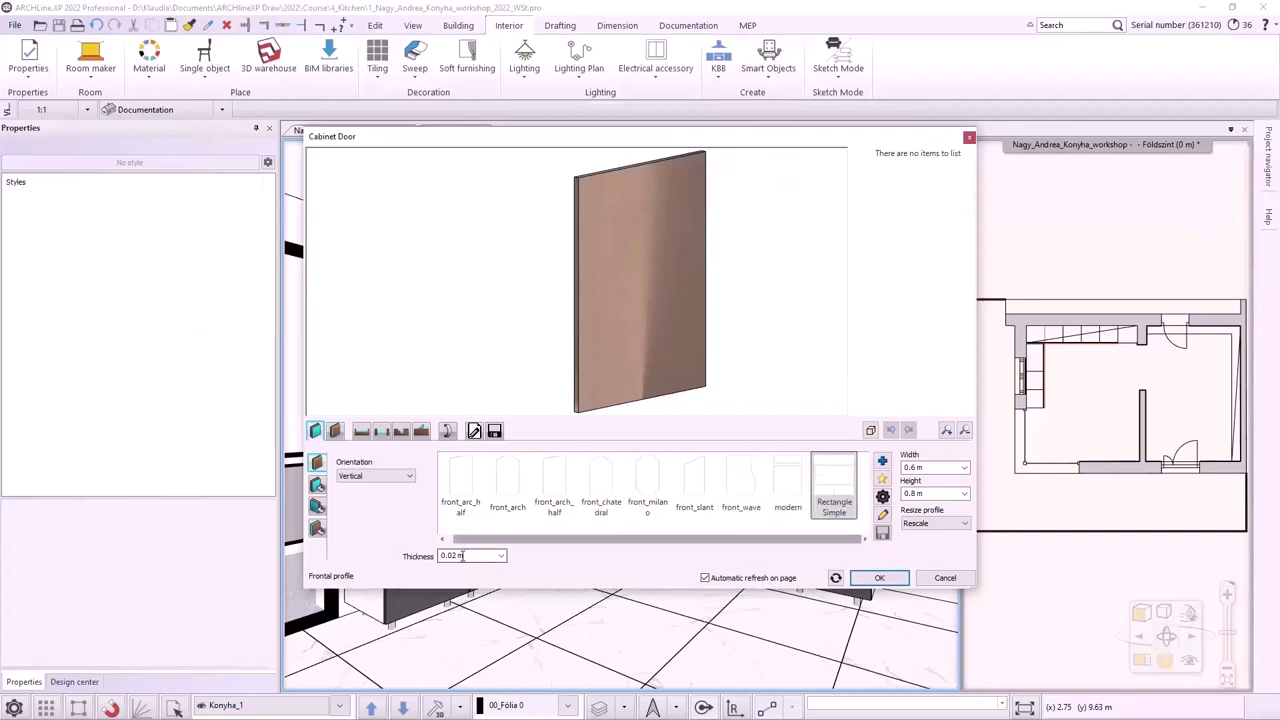
pyautogui.click(317, 484)
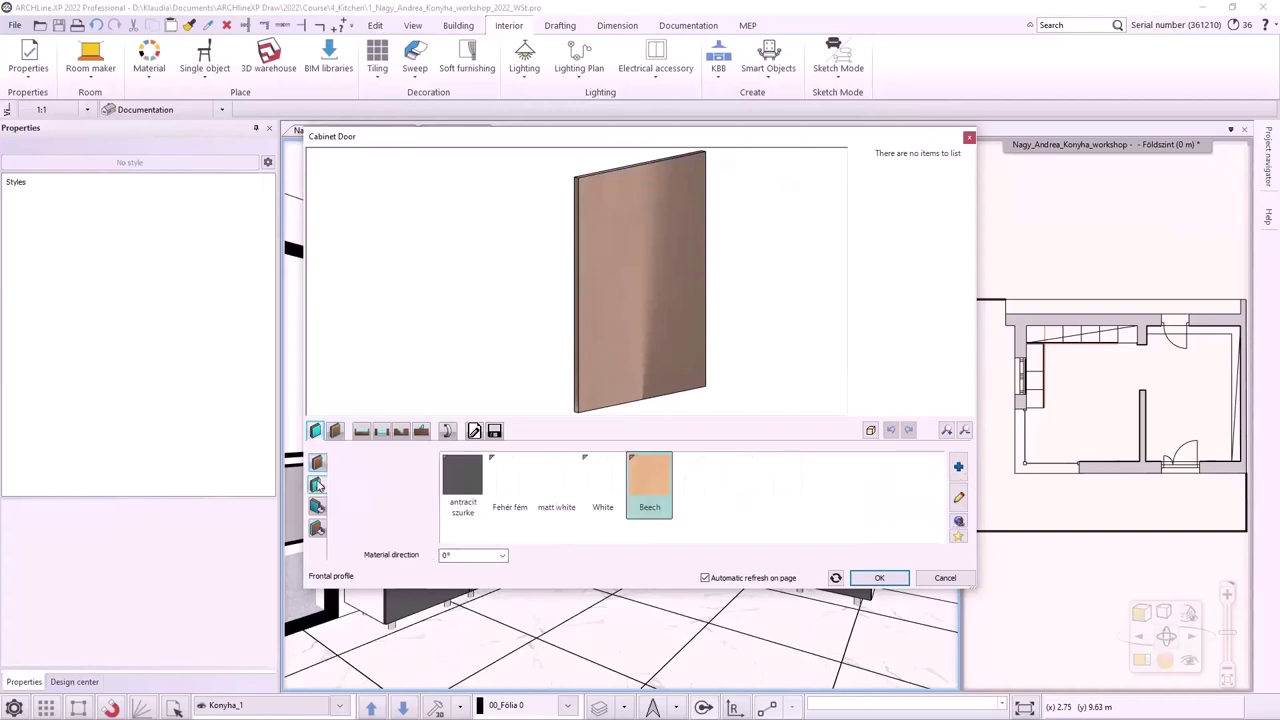
pyautogui.click(565, 488)
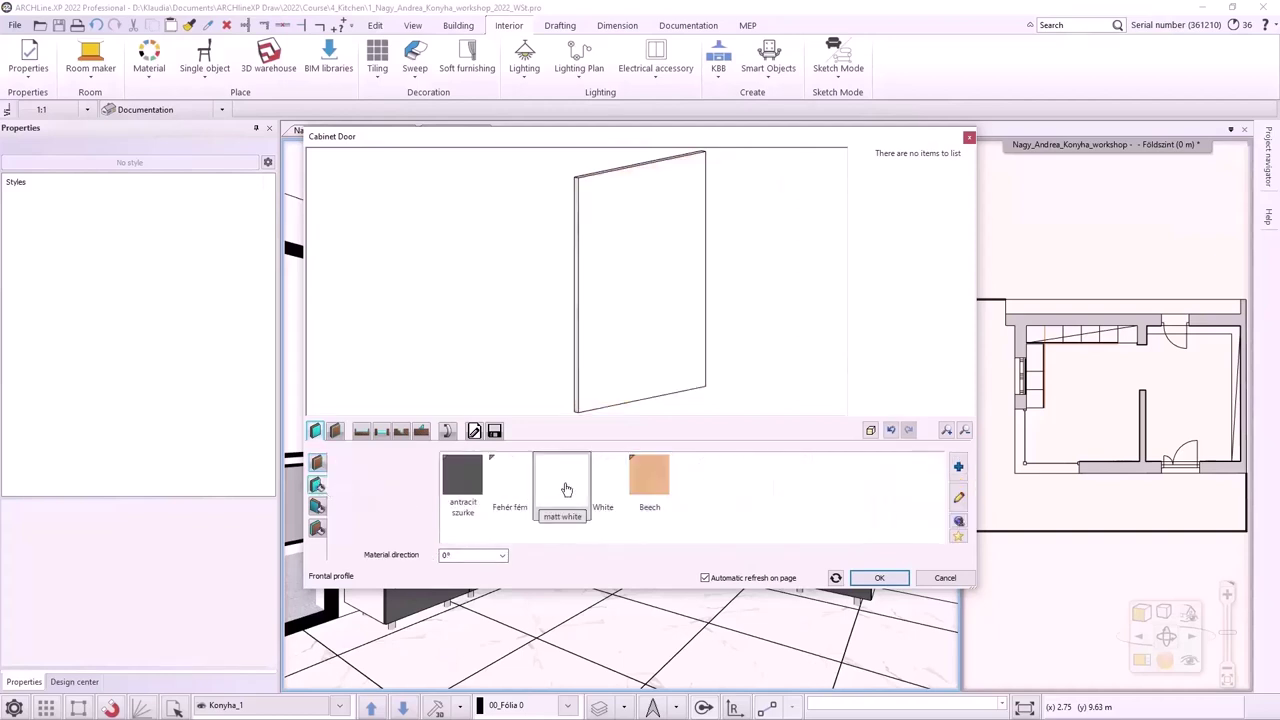
# Step: Save the door as 'matt white front' under KITCHEN > Cabinet doors and confirm
pyautogui.click(494, 430)
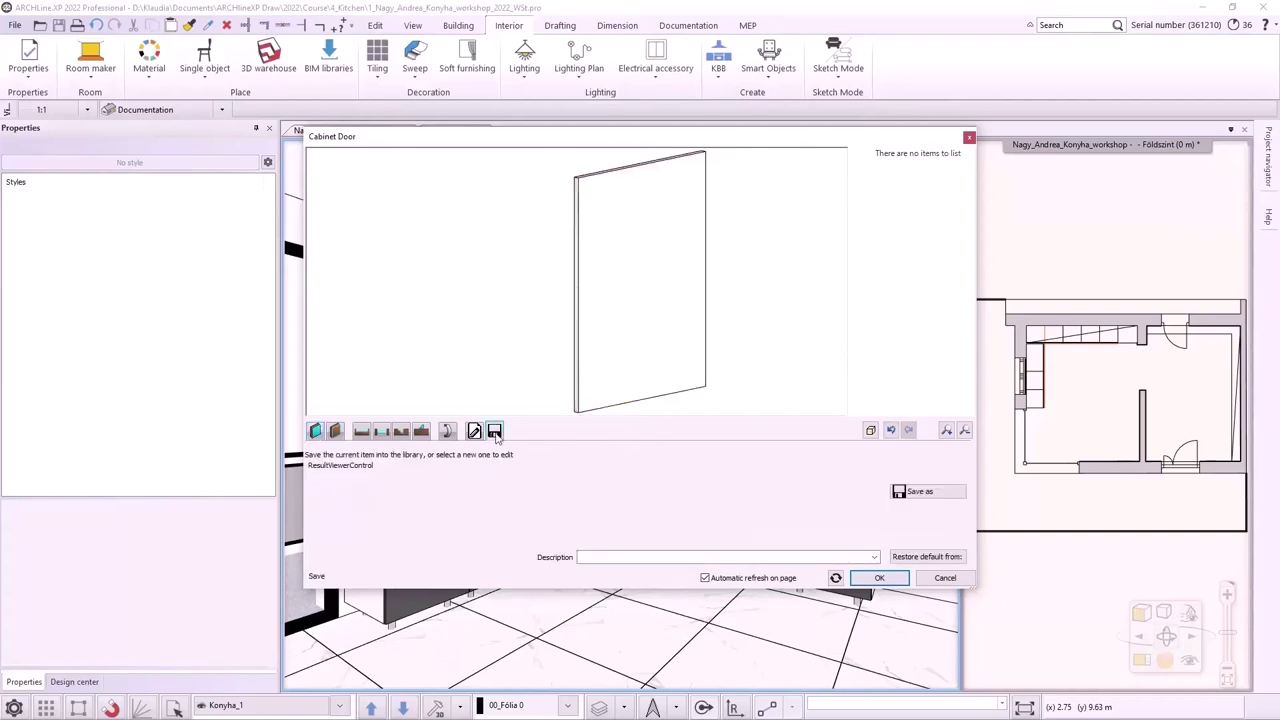
pyautogui.click(912, 492)
pyautogui.write('matt.white')
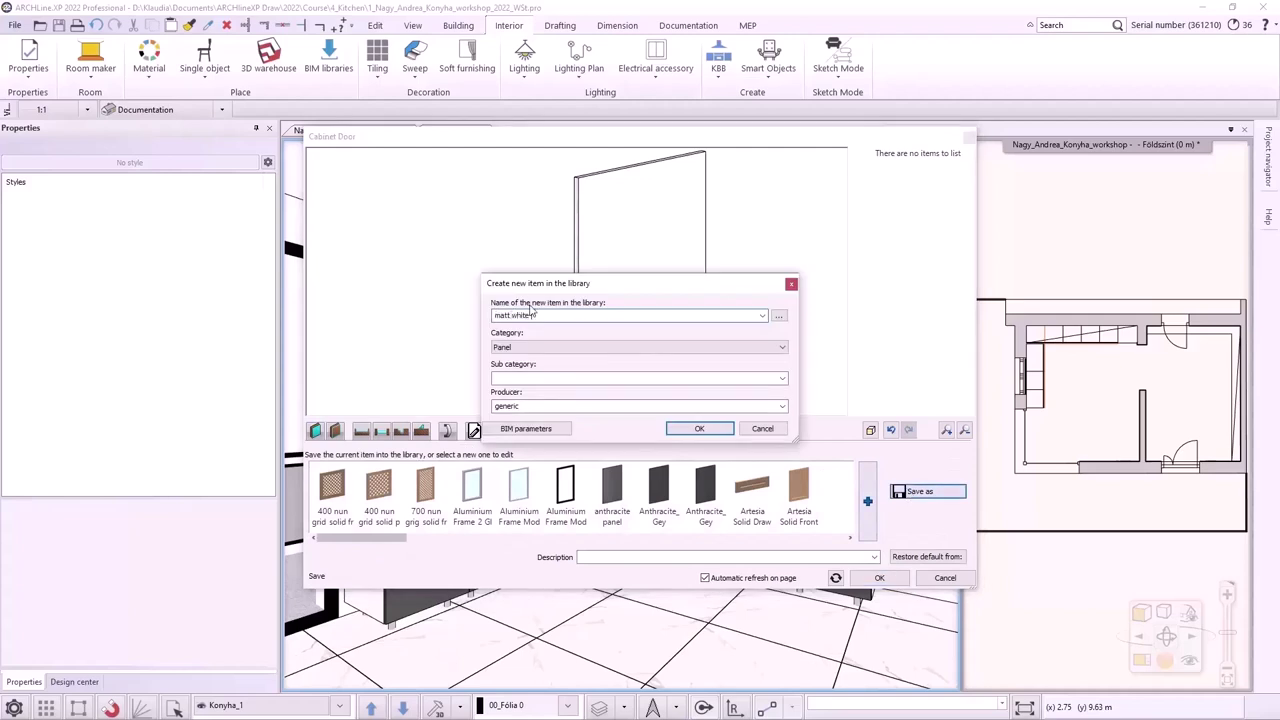
pyautogui.write('_nom')
pyautogui.click(745, 347)
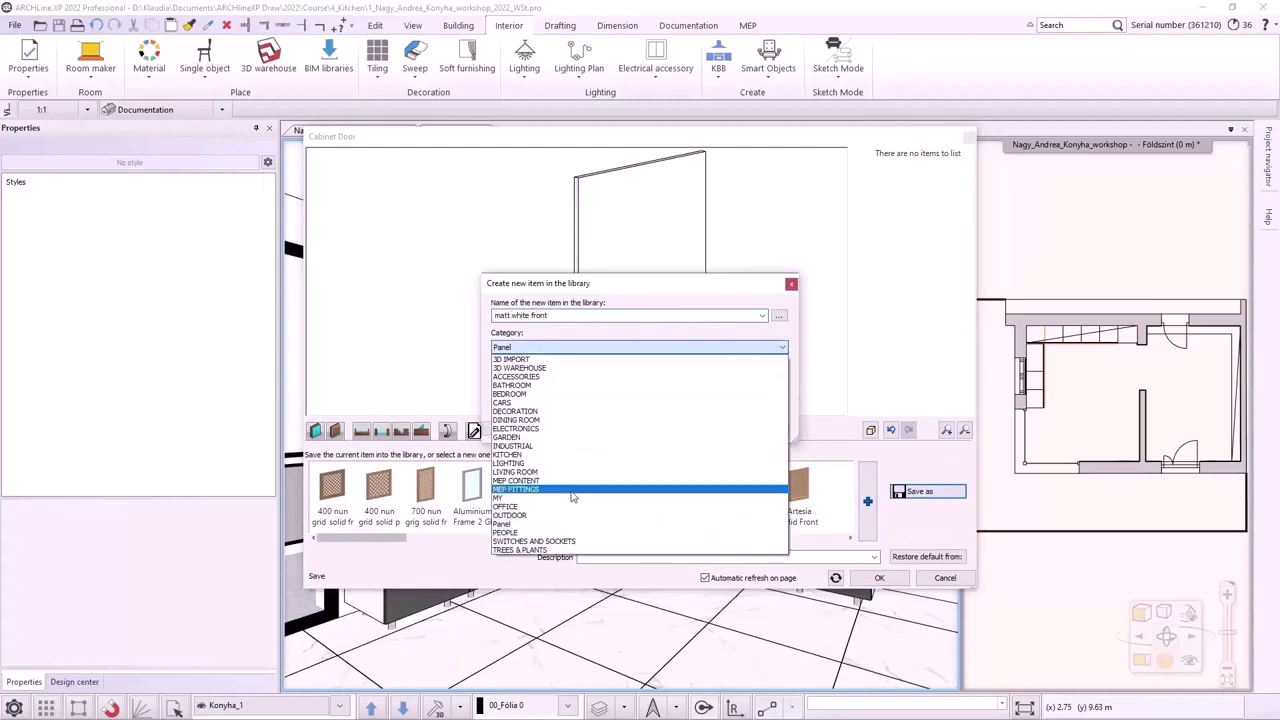
pyautogui.click(700, 486)
pyautogui.click(781, 378)
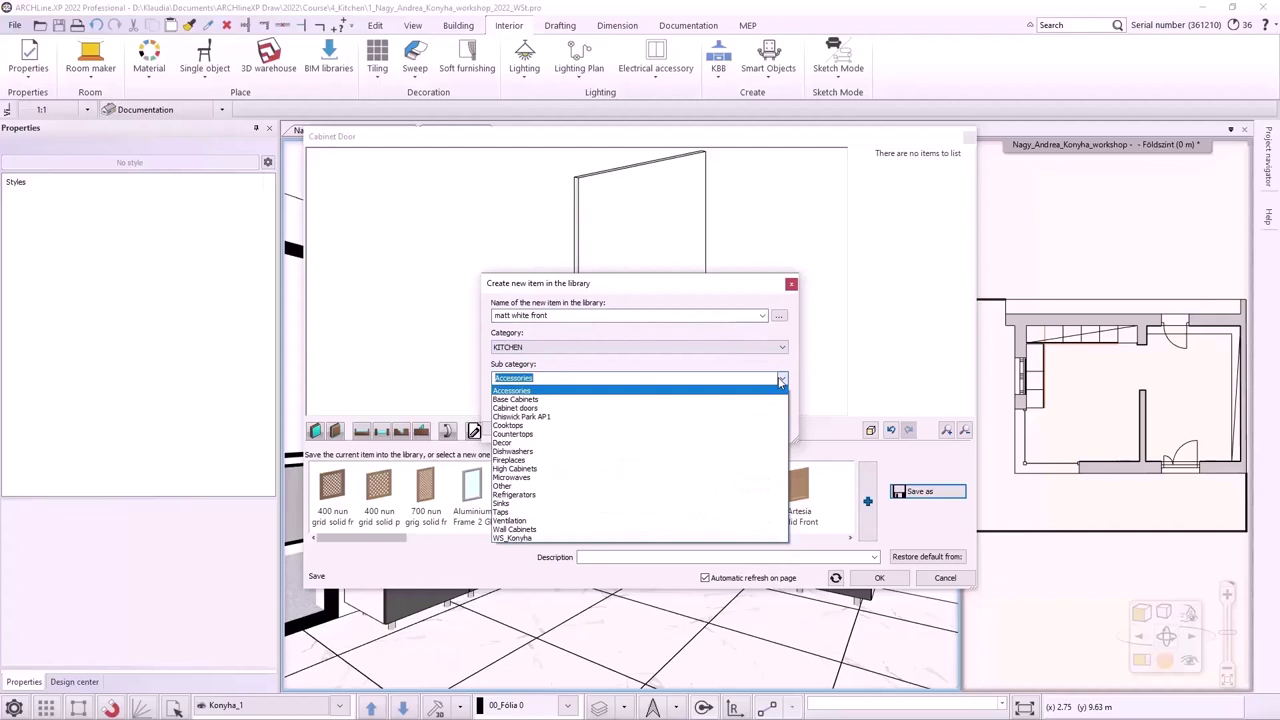
pyautogui.click(576, 408)
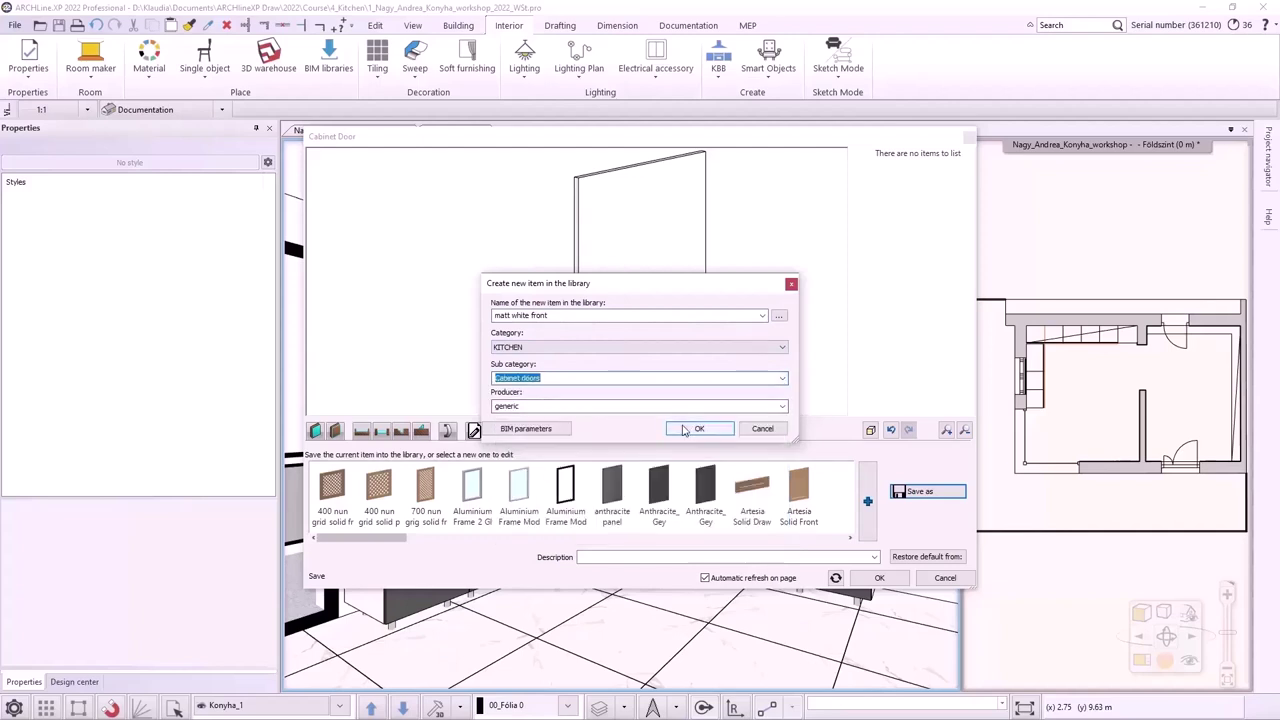
pyautogui.click(699, 428)
pyautogui.click(879, 578)
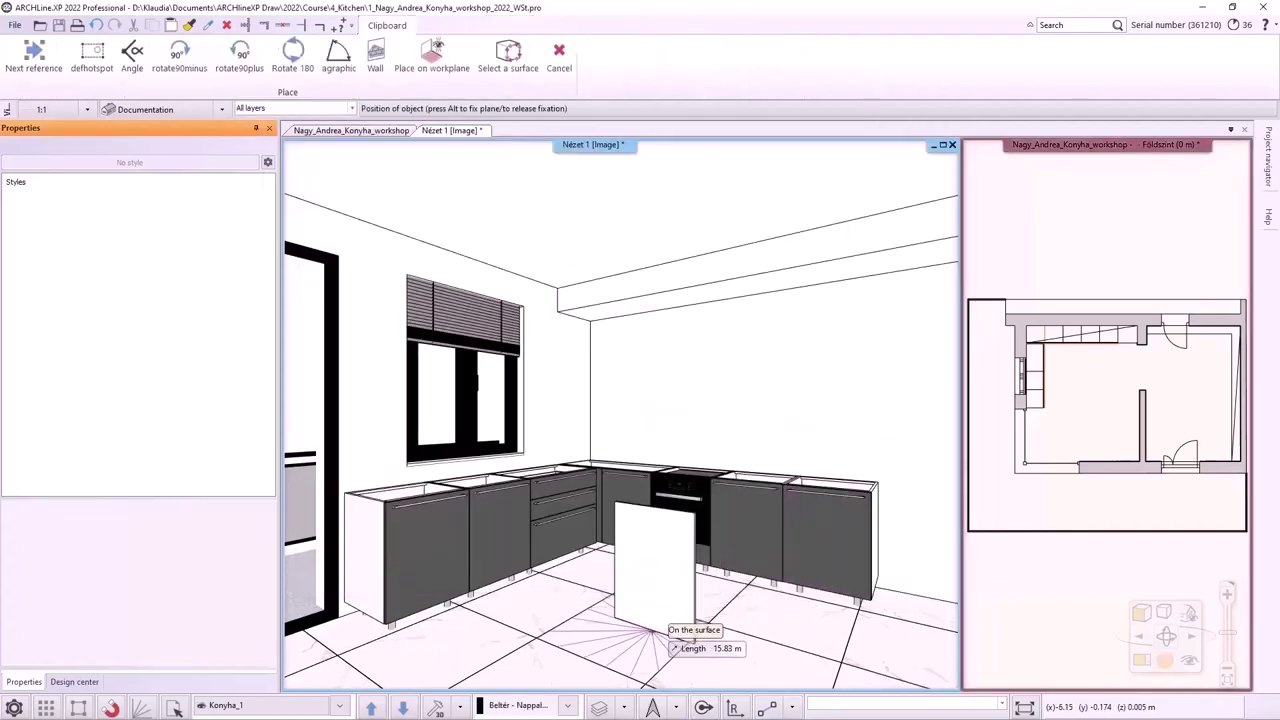
# Step: Drop the test door into the kitchen, then remove it
pyautogui.click(662, 628)
pyautogui.click(657, 580)
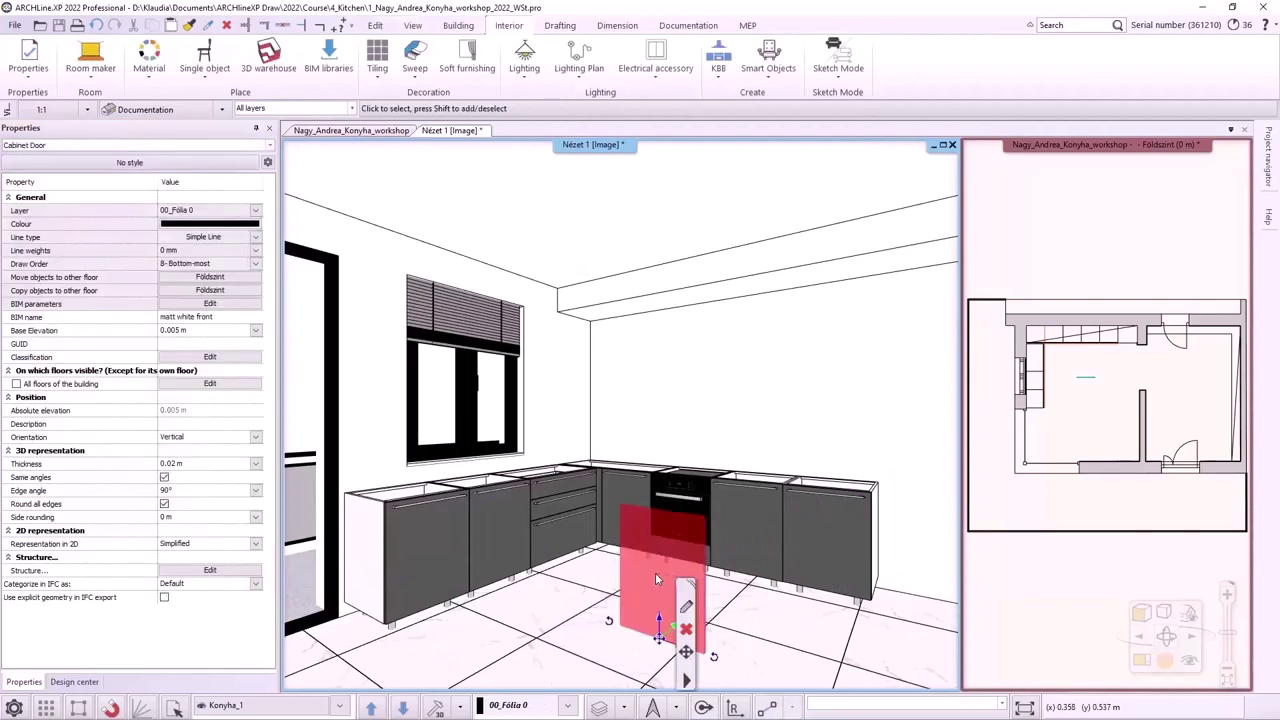
pyautogui.press('Escape')
# Step: Search for 'matt white' and apply matt white front to the drawer unit and two leftmost cabinets
pyautogui.click(62, 680)
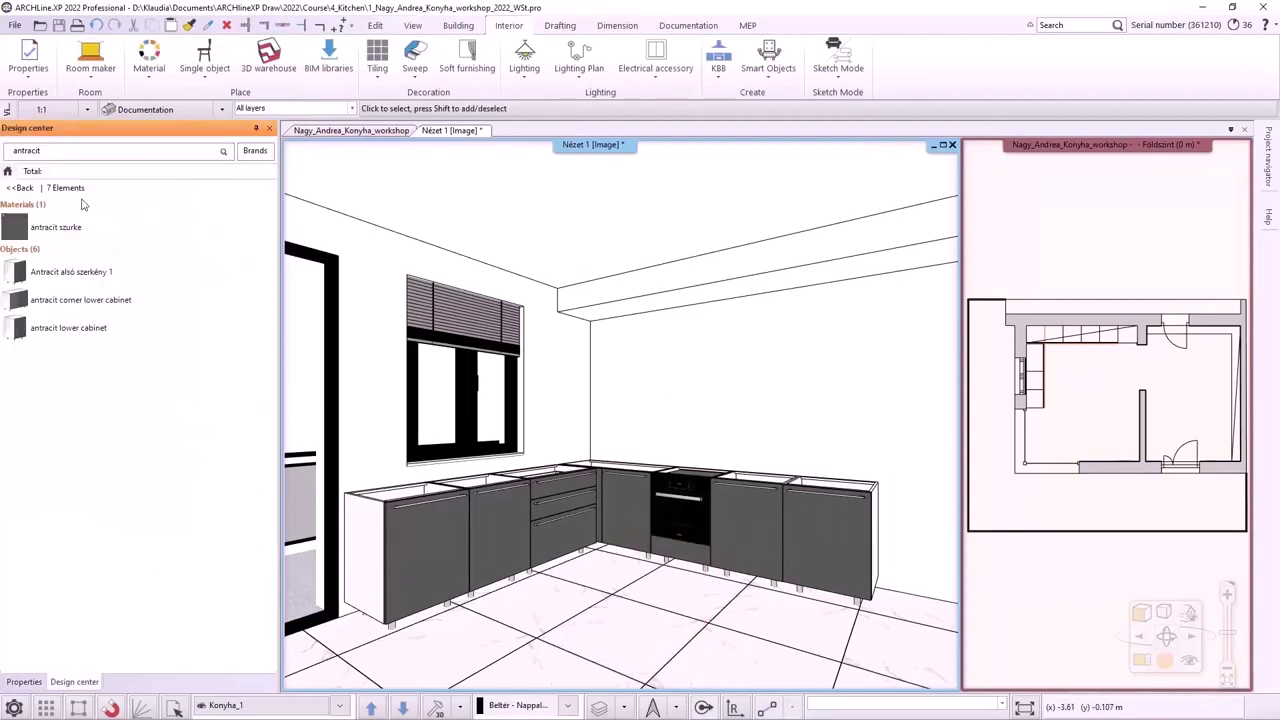
pyautogui.doubleClick(17, 156)
pyautogui.write('matt white')
pyautogui.press('Return')
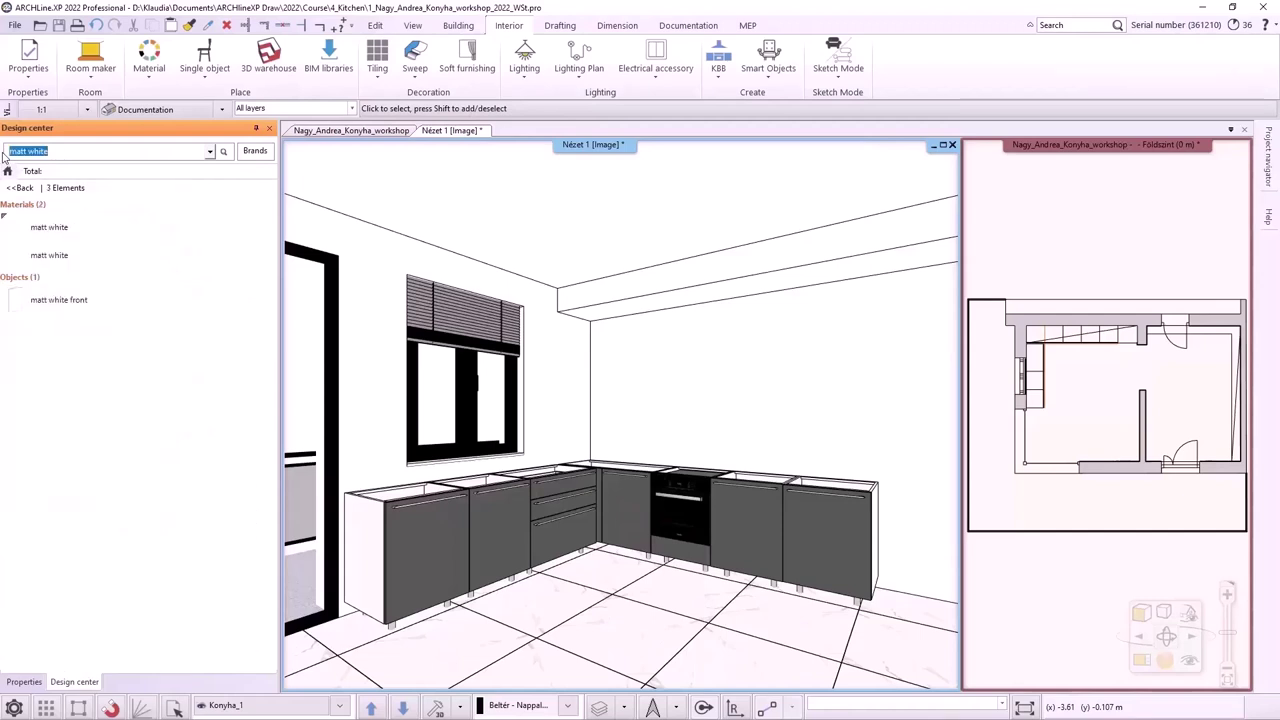
pyautogui.click(51, 301)
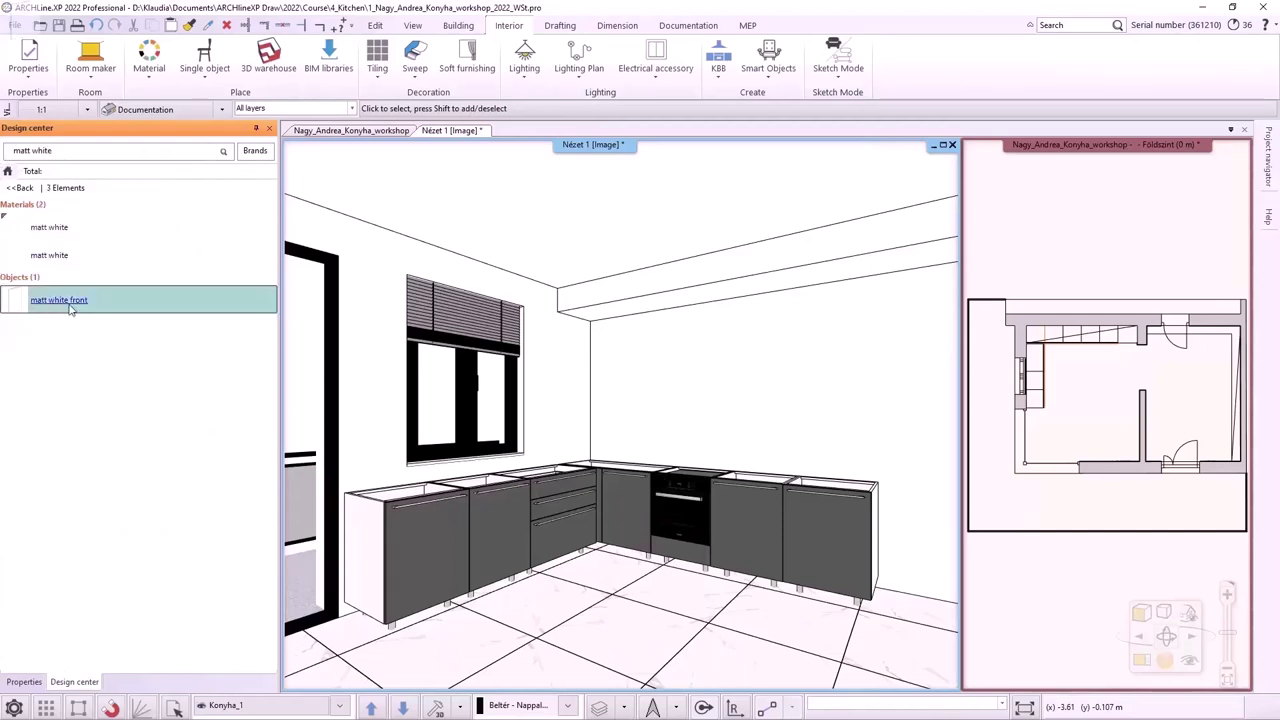
pyautogui.moveTo(93, 315); pyautogui.dragTo(556, 540)
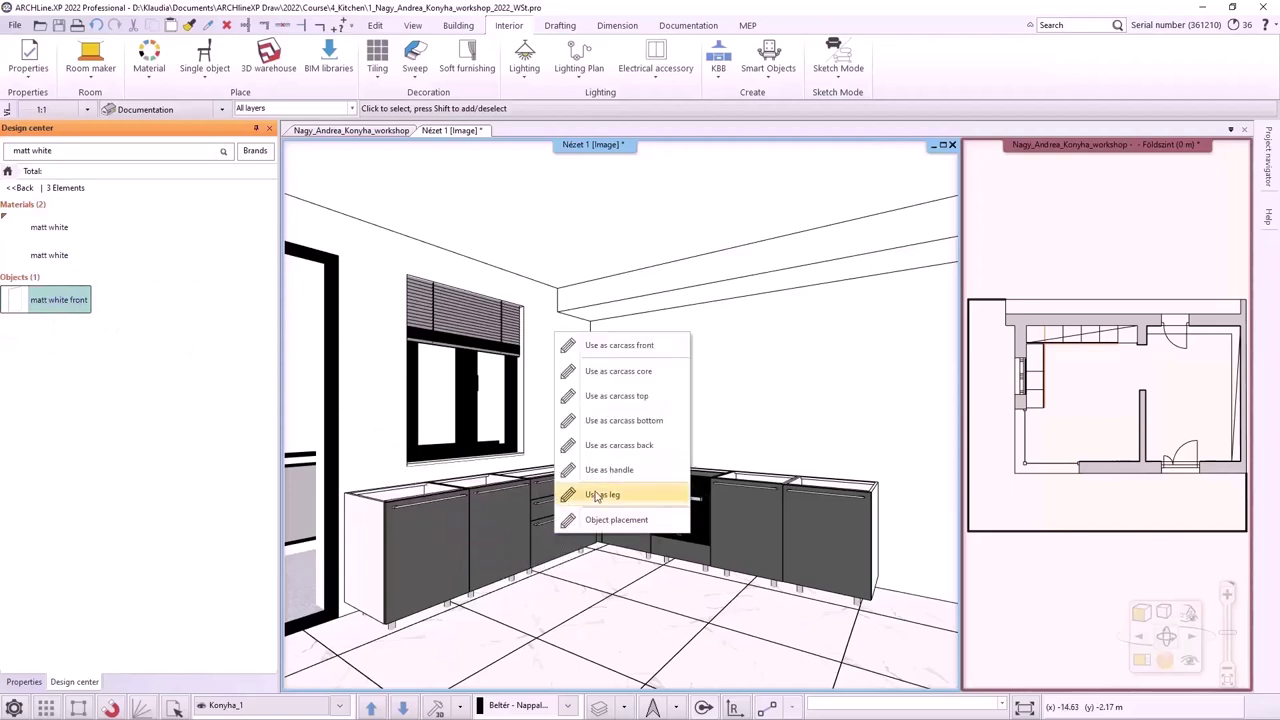
pyautogui.click(605, 371)
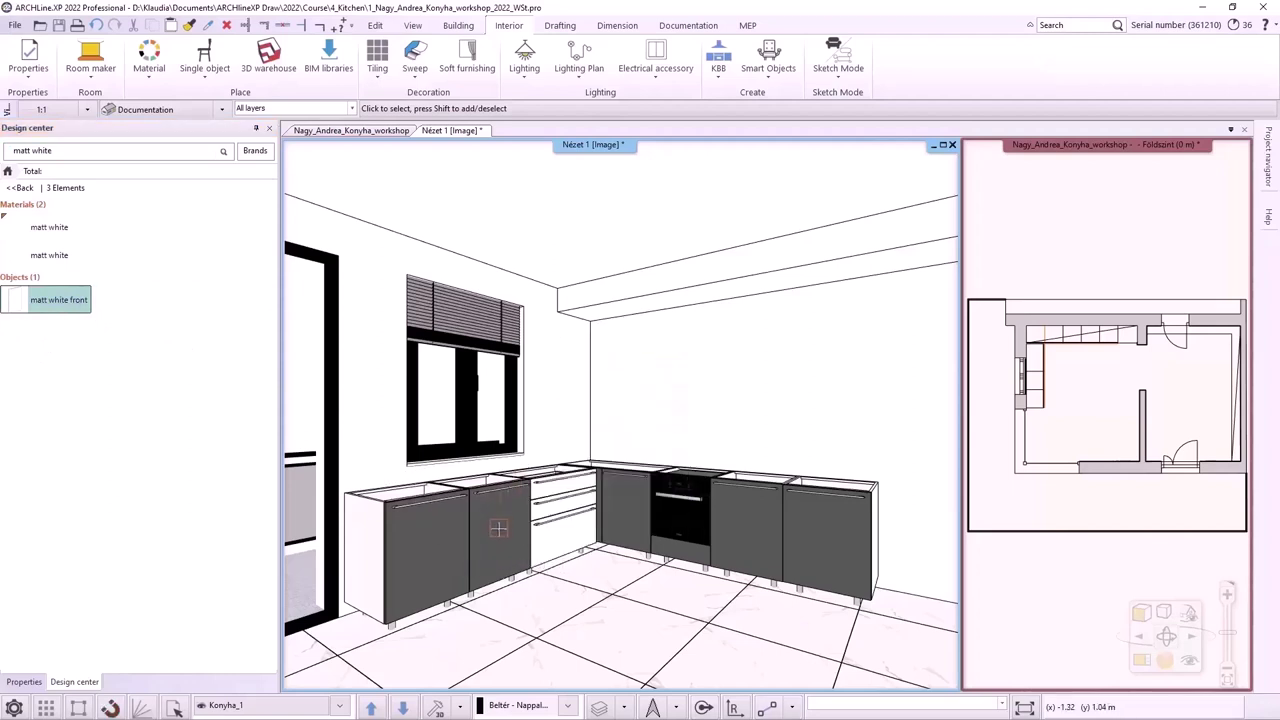
pyautogui.click(498, 528)
pyautogui.click(424, 539)
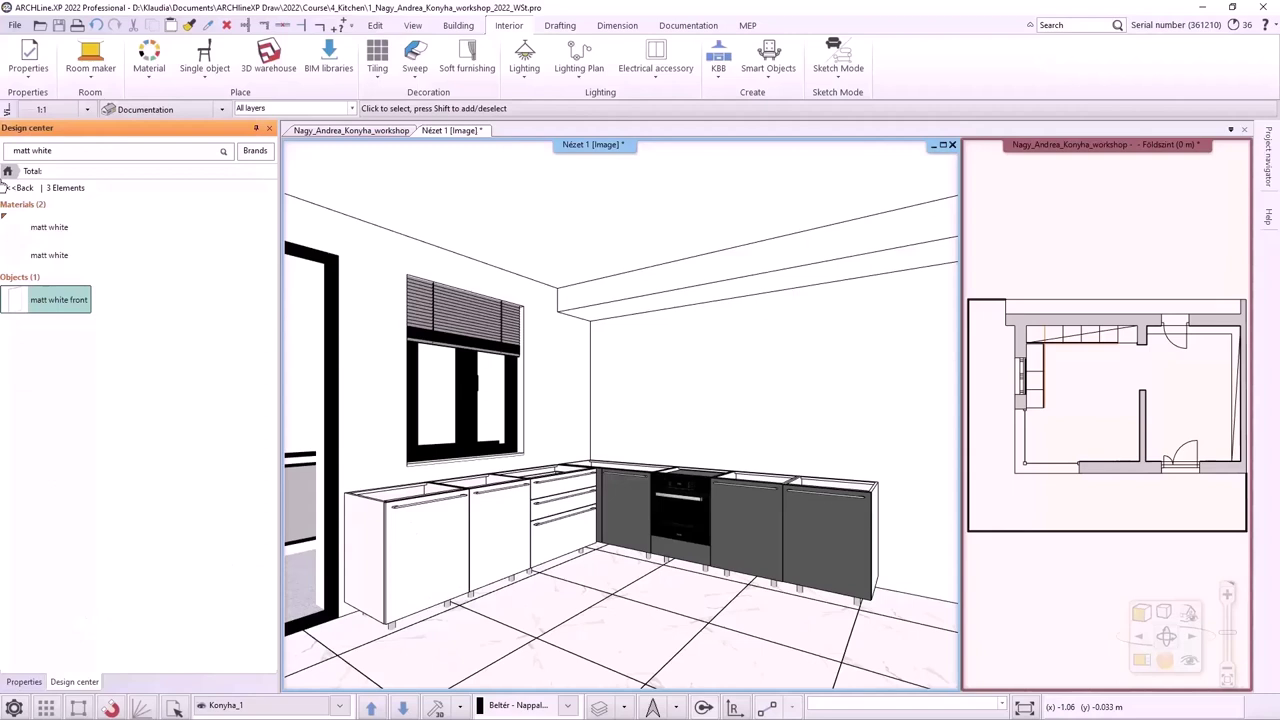
# Step: Replace a base cabinet with the White dishwasher from KITCHEN > WS_Konyha, keeping the same width
pyautogui.click(7, 171)
pyautogui.click(14, 280)
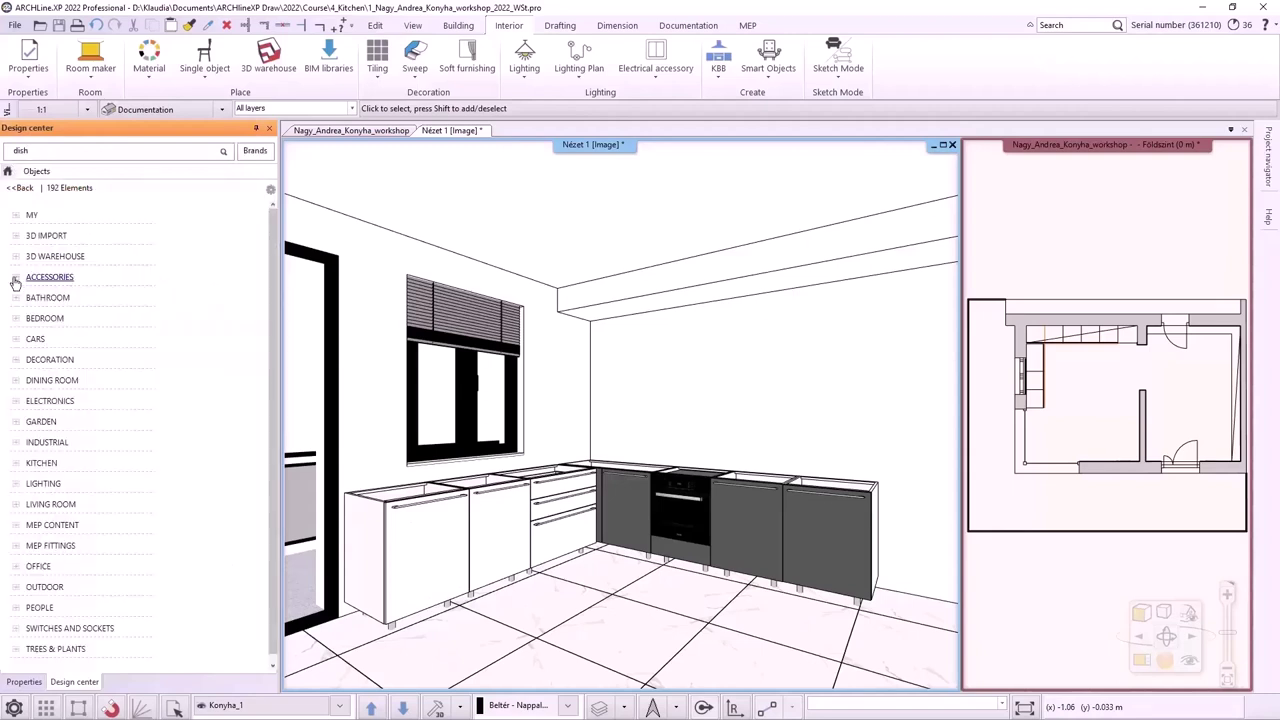
pyautogui.click(45, 443)
pyautogui.scroll(-3, 94, 549)
pyautogui.click(61, 649)
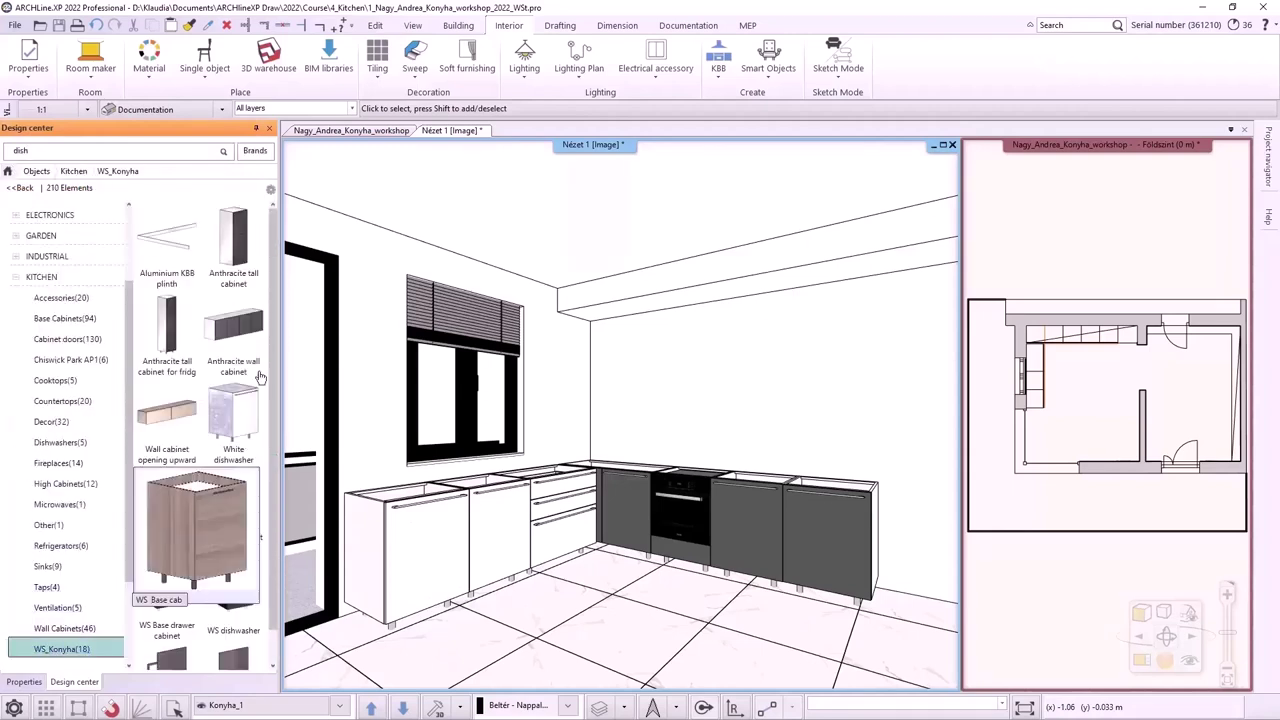
pyautogui.moveTo(224, 437); pyautogui.dragTo(410, 533)
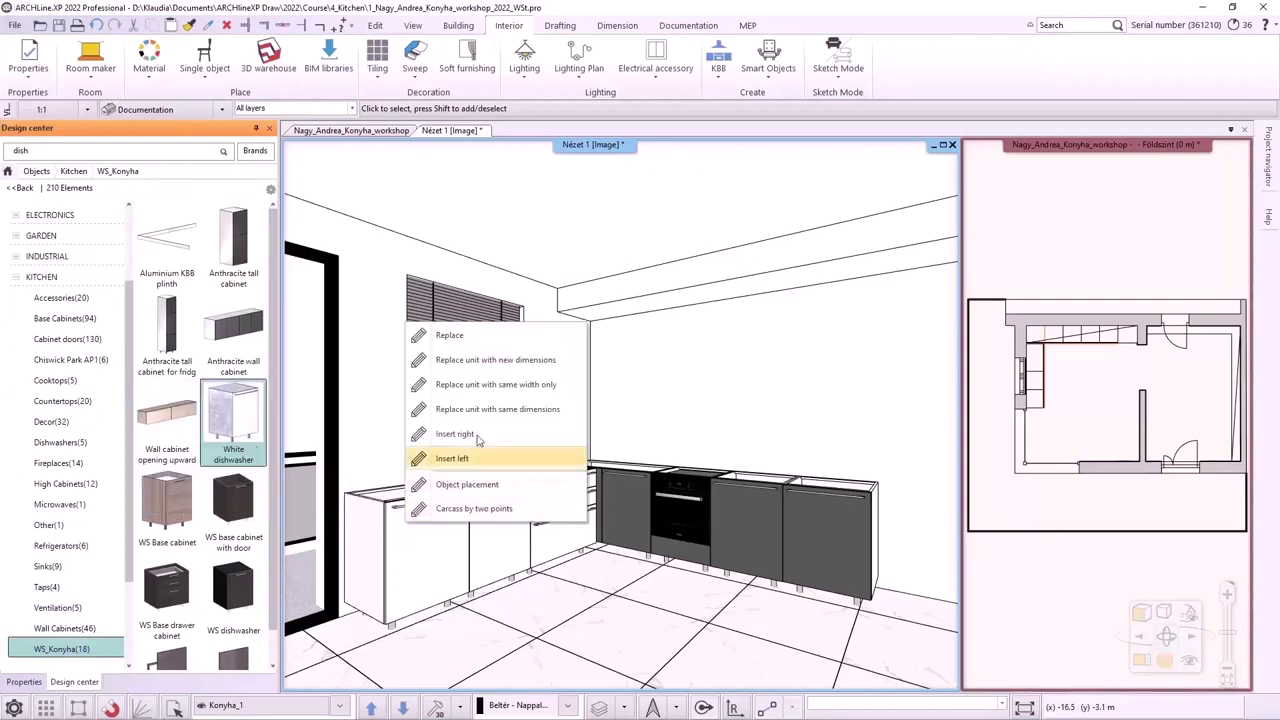
pyautogui.click(497, 387)
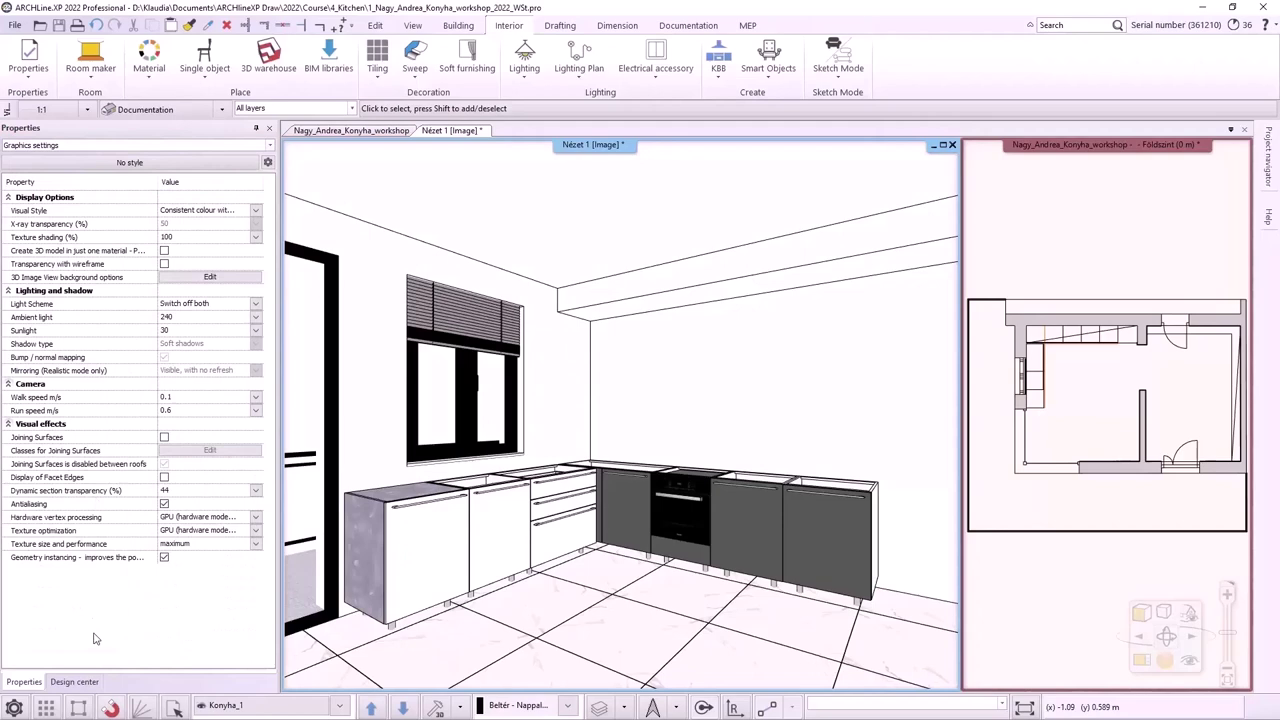
# Step: Search for 'matt' and apply the matt white front to the dishwasher
pyautogui.click(80, 681)
pyautogui.click(18, 171)
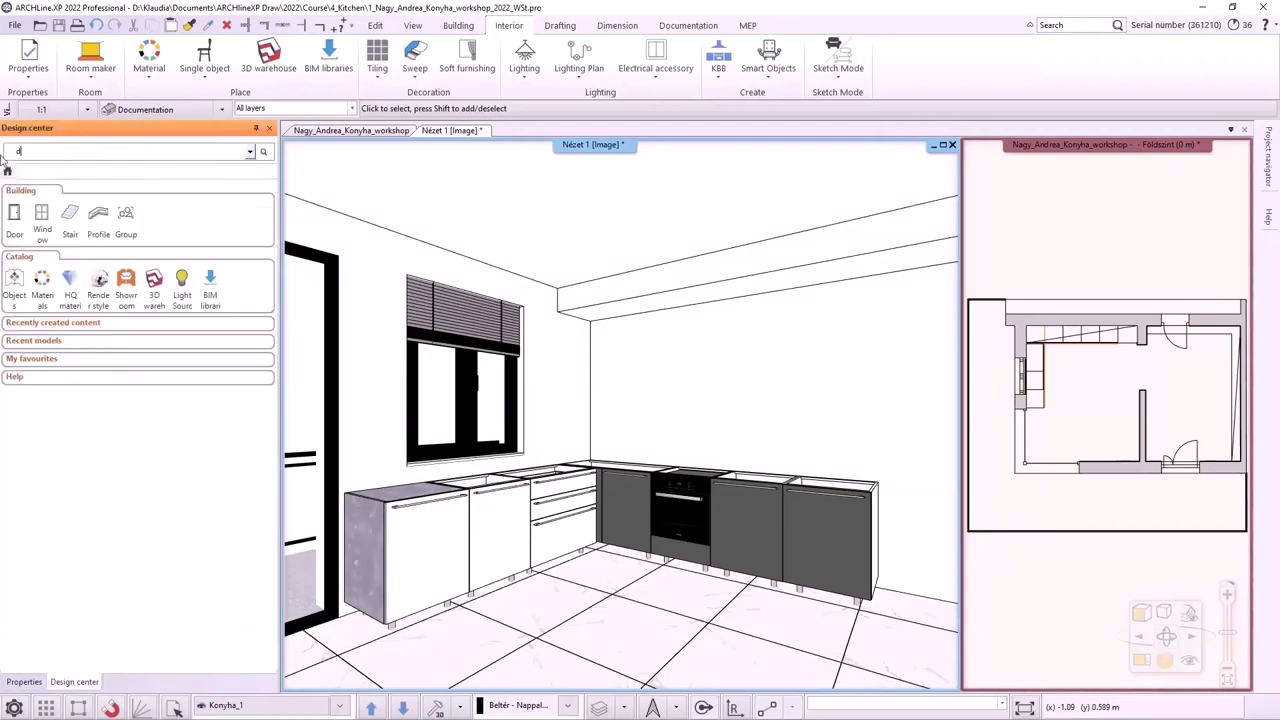
pyautogui.write('matt')
pyautogui.press('Return')
pyautogui.moveTo(58, 355); pyautogui.dragTo(423, 533)
pyautogui.click(484, 362)
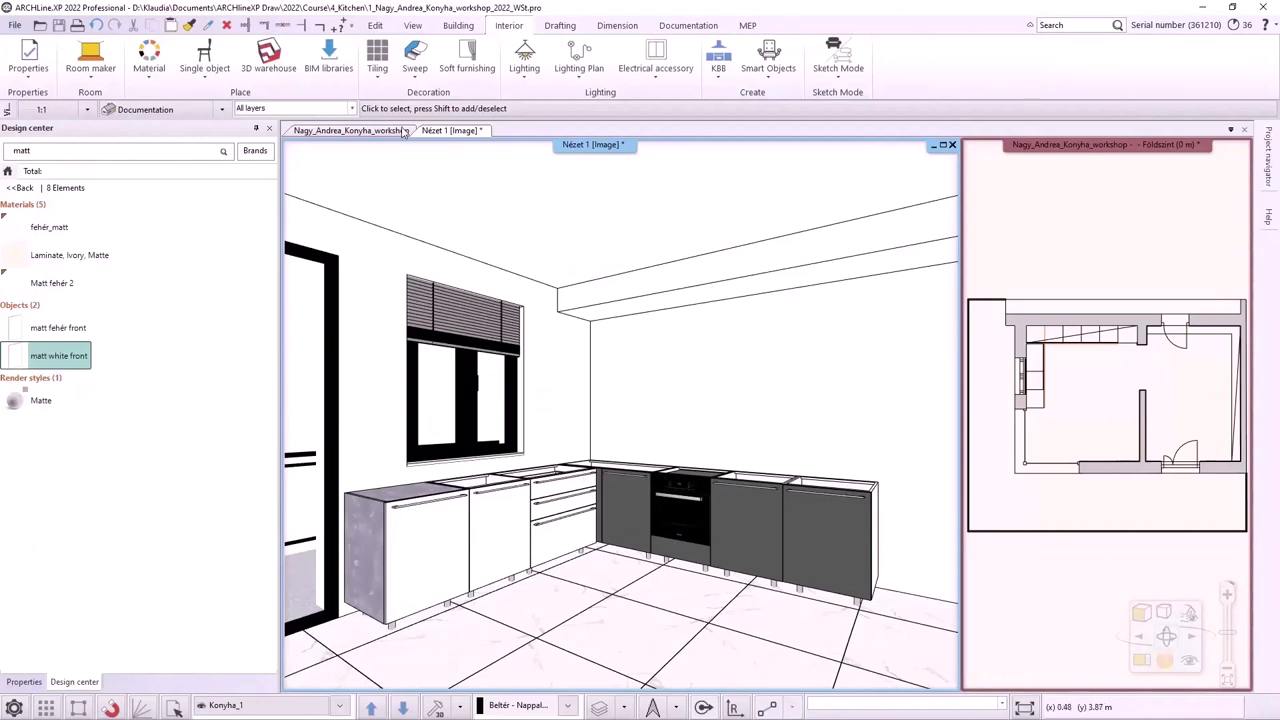
# Step: From the floor plan, run Countertop by cabinets, pick the base cabinets including the upper one, and finish selection
pyautogui.click(350, 131)
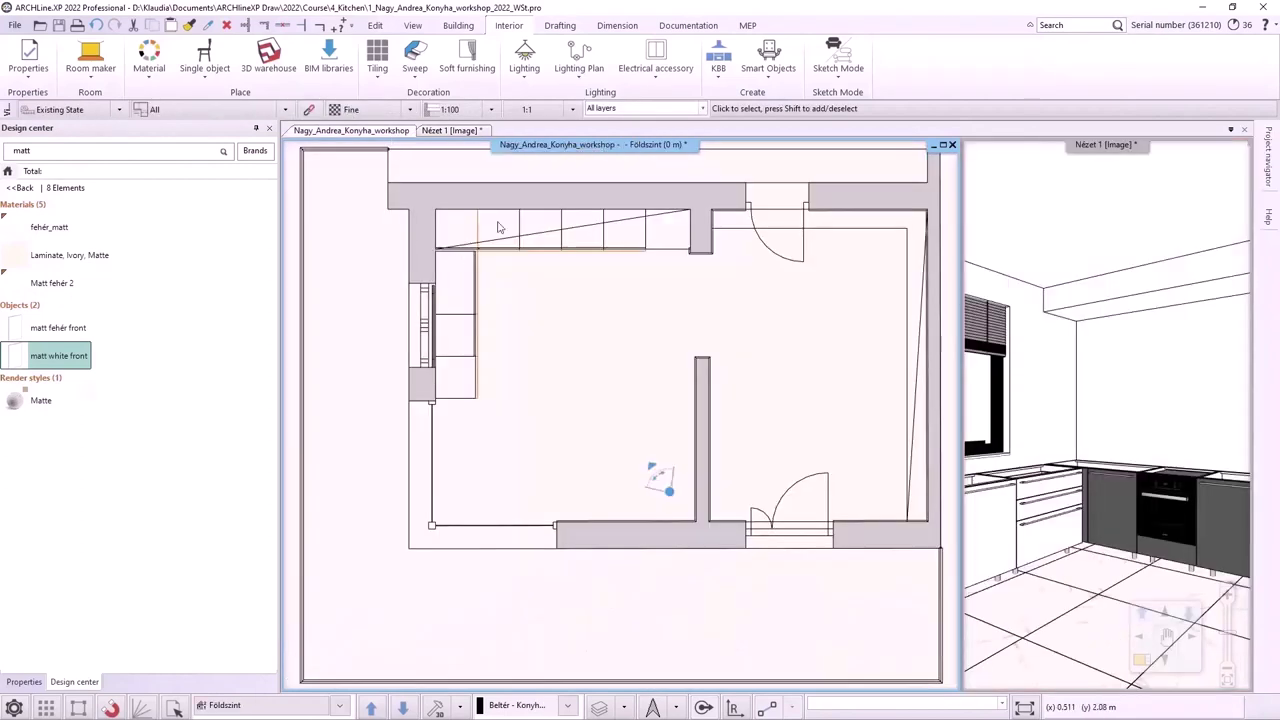
pyautogui.click(724, 78)
pyautogui.moveTo(845, 205)
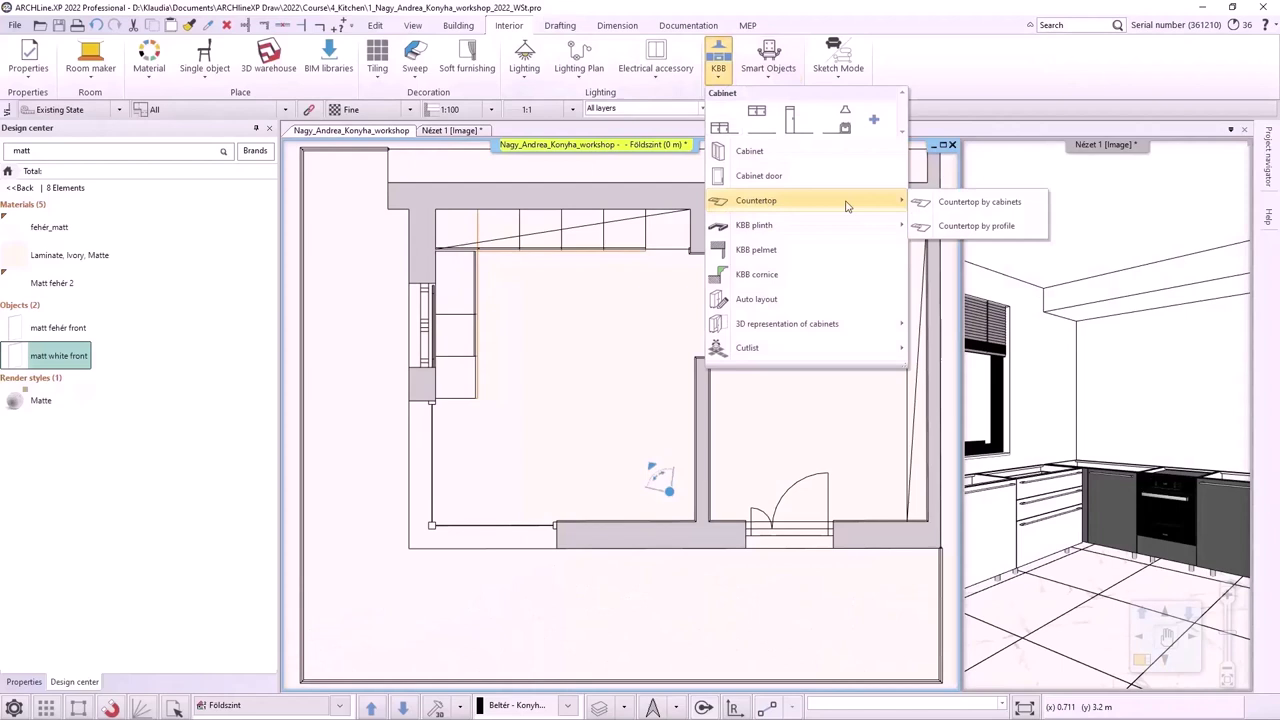
pyautogui.click(935, 202)
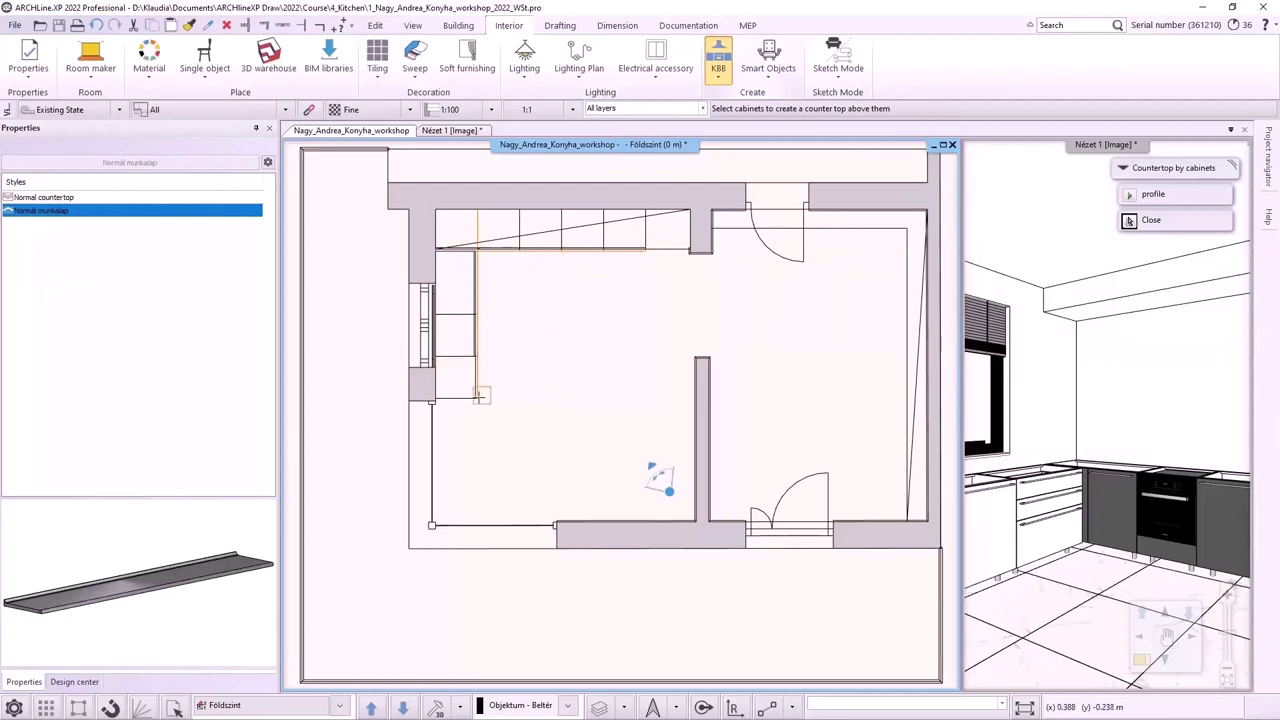
pyautogui.scroll(2, 466, 396)
pyautogui.scroll(3, 547, 372)
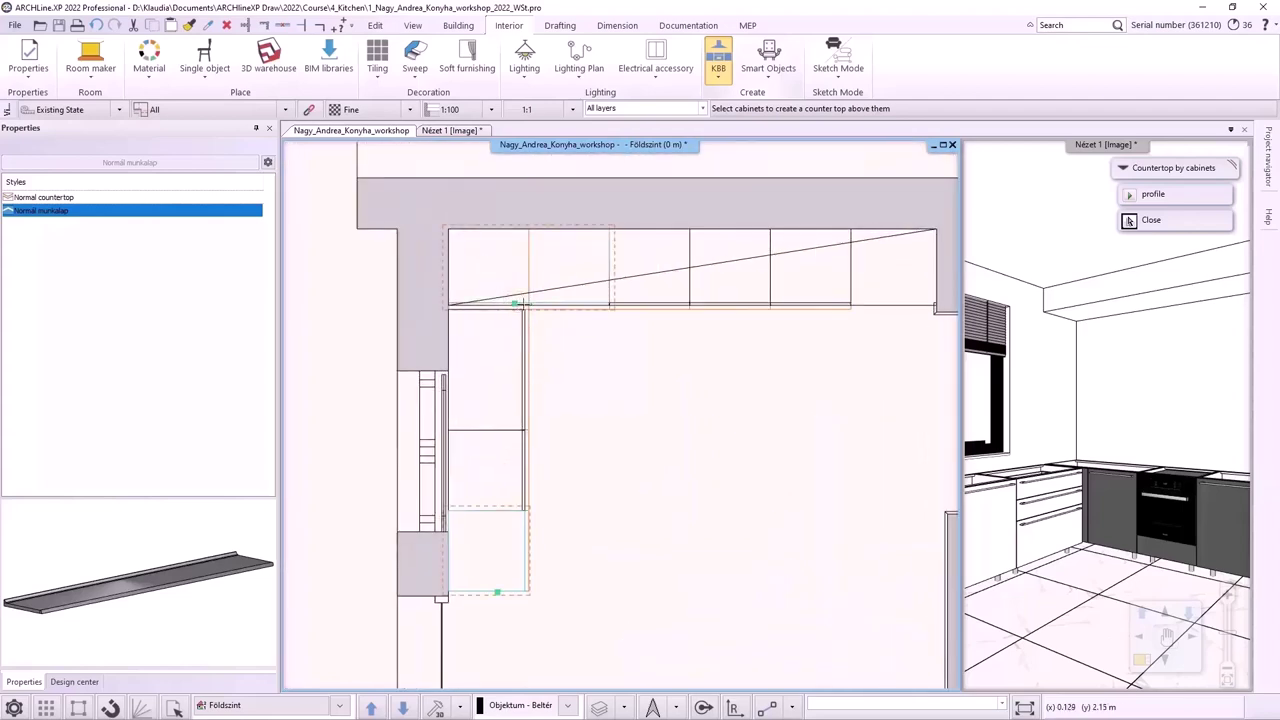
pyautogui.moveTo(803, 321); pyautogui.dragTo(680, 325, button='middle')
pyautogui.click(692, 305)
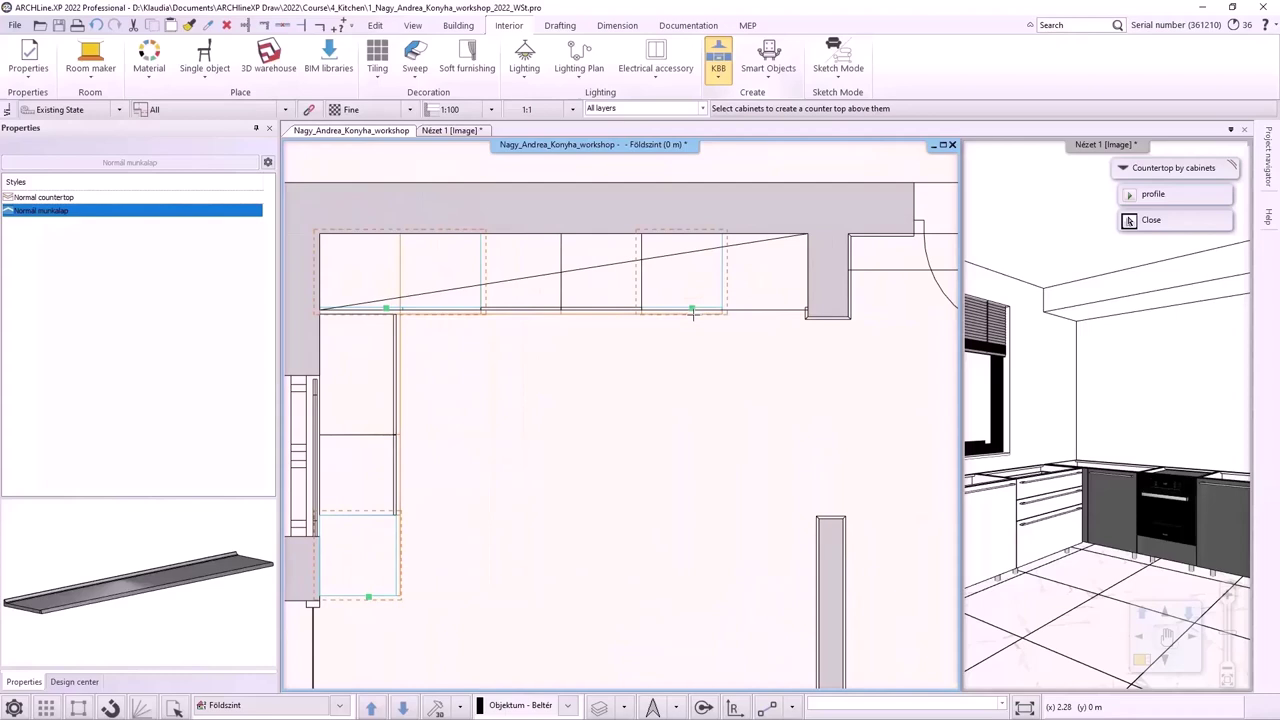
pyautogui.rightClick(704, 359)
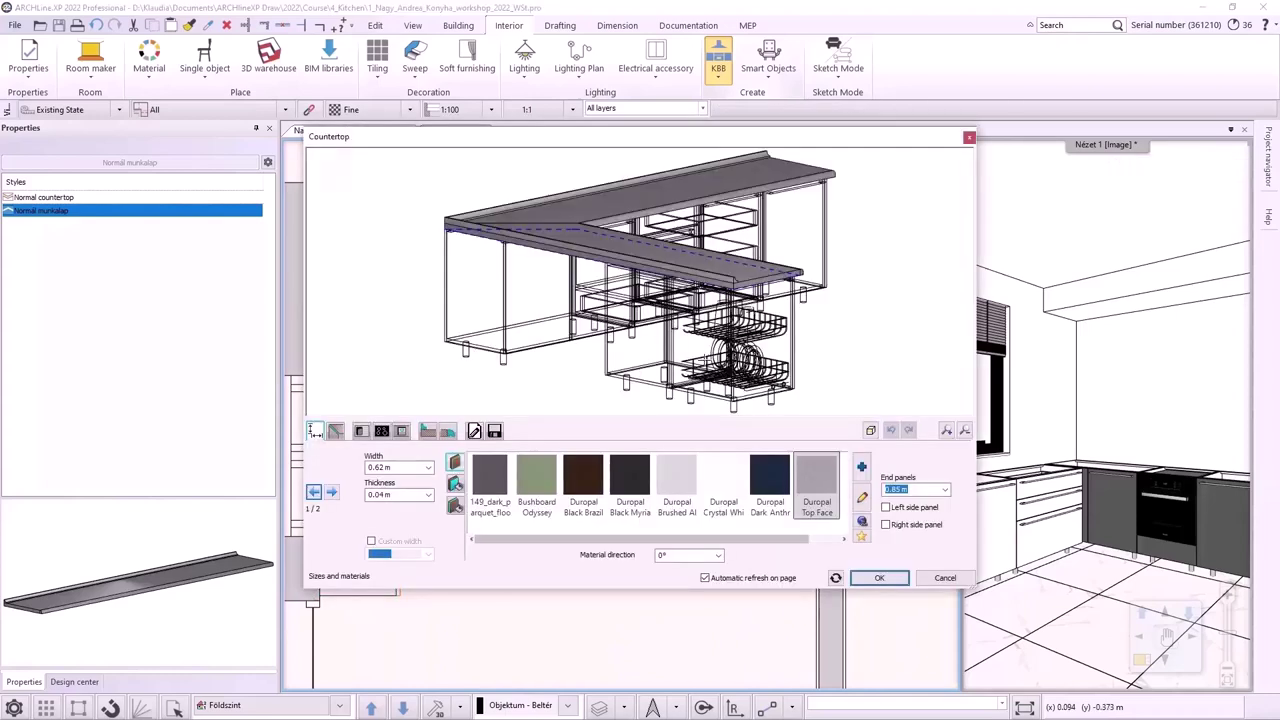
# Step: Set the countertop width to 0.6 m with a walnut light wood finish
pyautogui.click(378, 467)
pyautogui.click(397, 497)
pyautogui.doubleClick(381, 497)
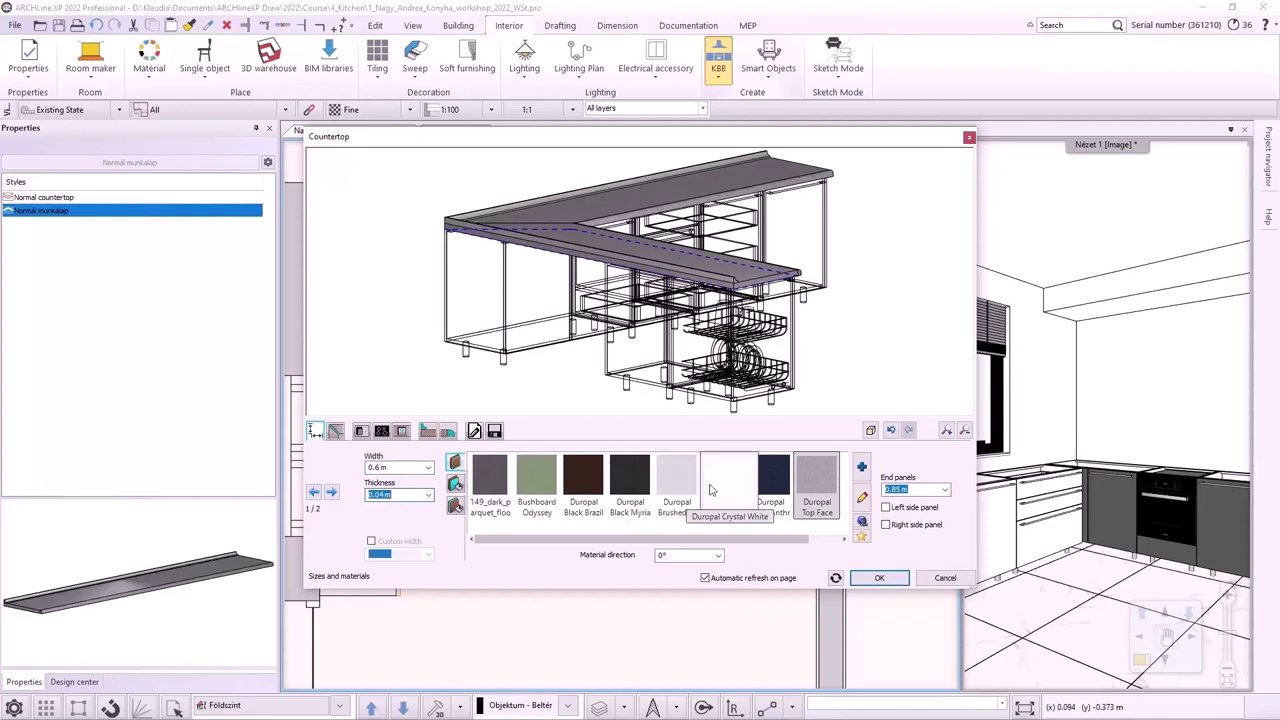
pyautogui.moveTo(777, 543); pyautogui.dragTo(810, 543)
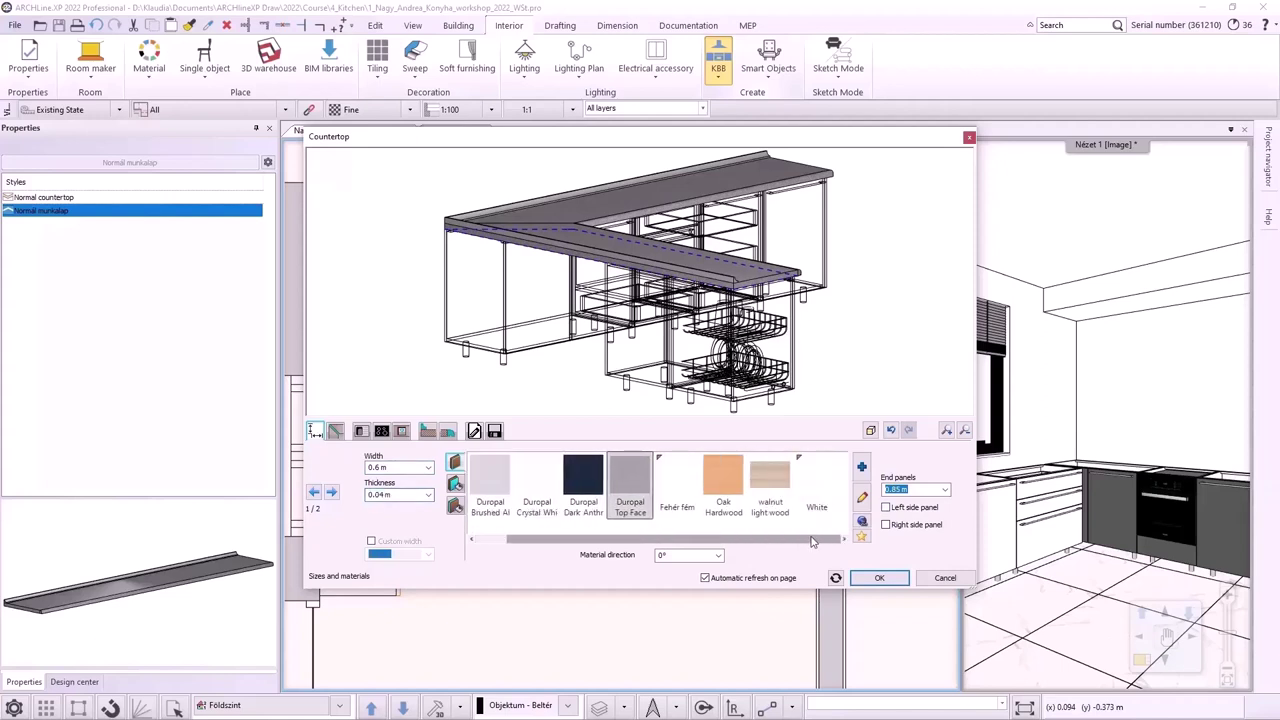
pyautogui.click(772, 488)
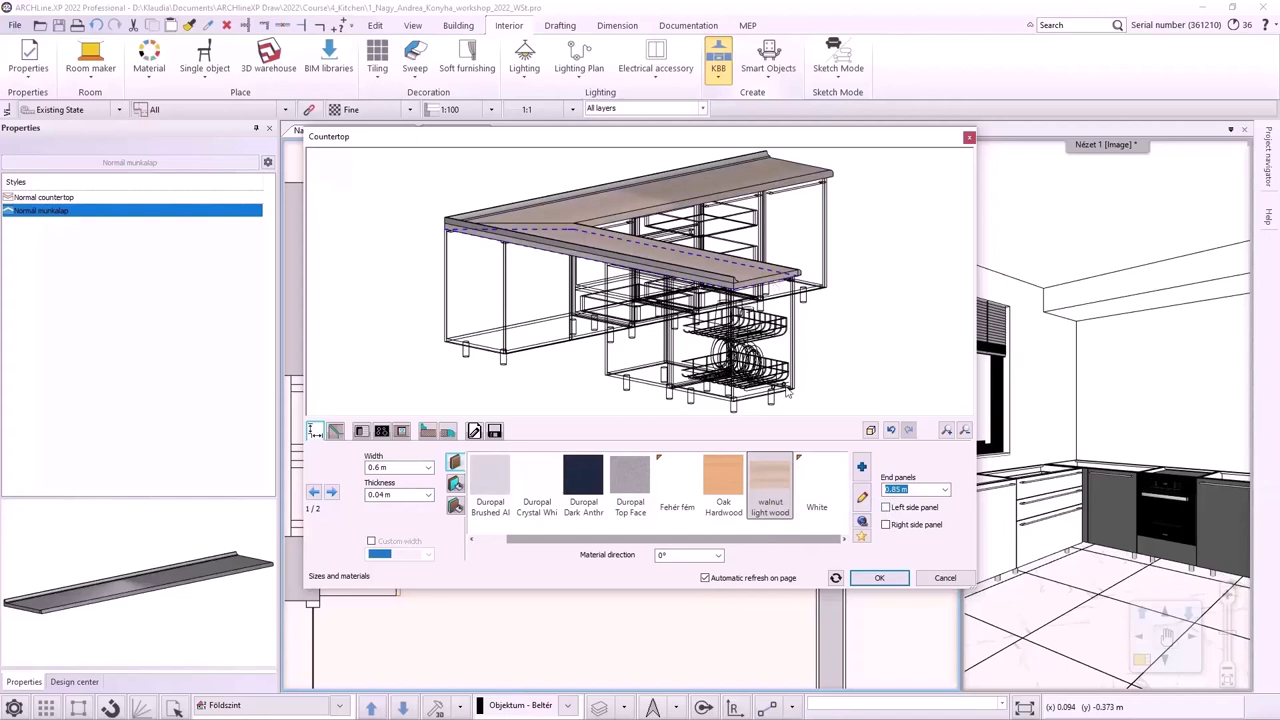
# Step: Add a left side end panel and set its height
pyautogui.moveTo(897, 401); pyautogui.dragTo(779, 447)
pyautogui.click(886, 508)
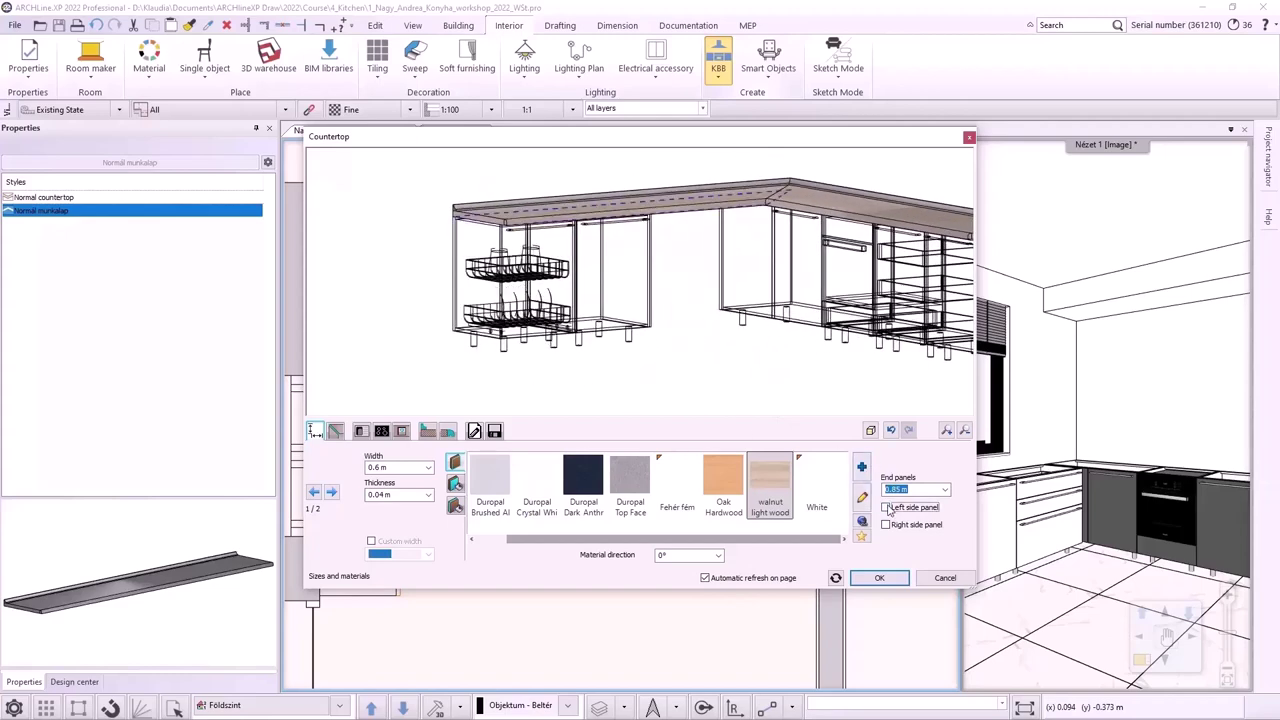
pyautogui.click(902, 489)
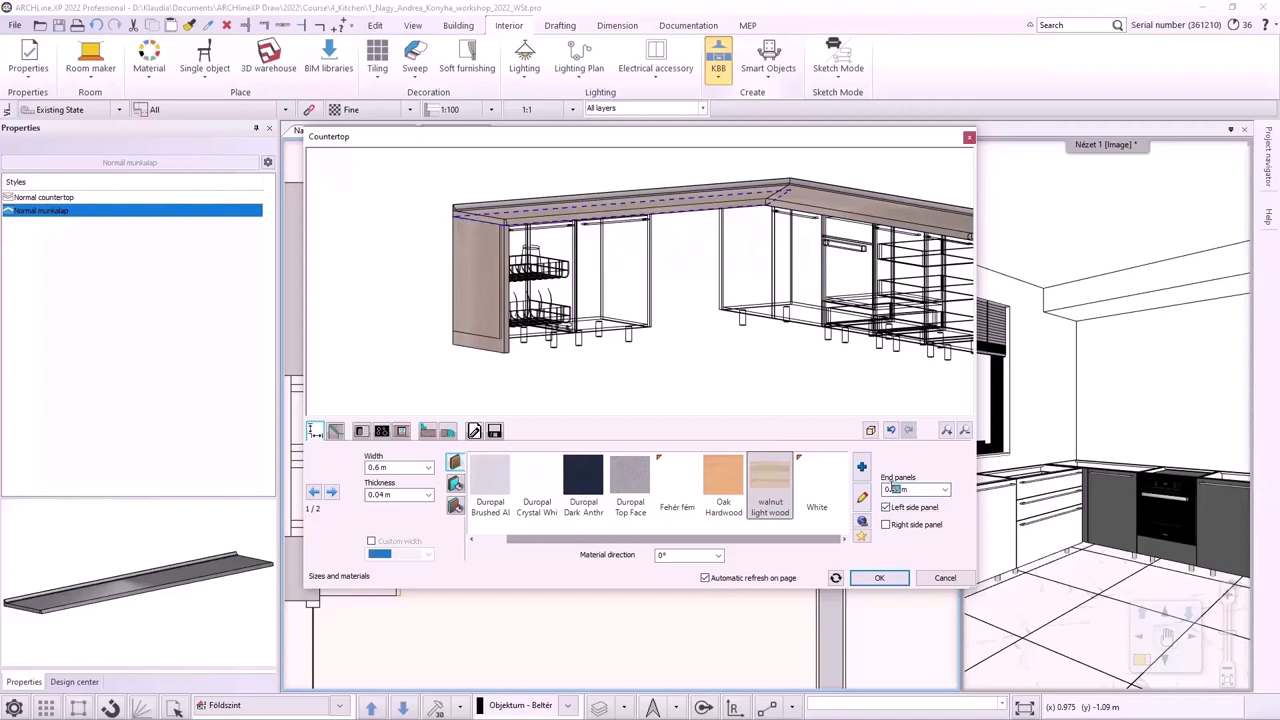
pyautogui.press('Return')
# Step: Choose Joint 1 for the corner and create the countertop
pyautogui.click(425, 431)
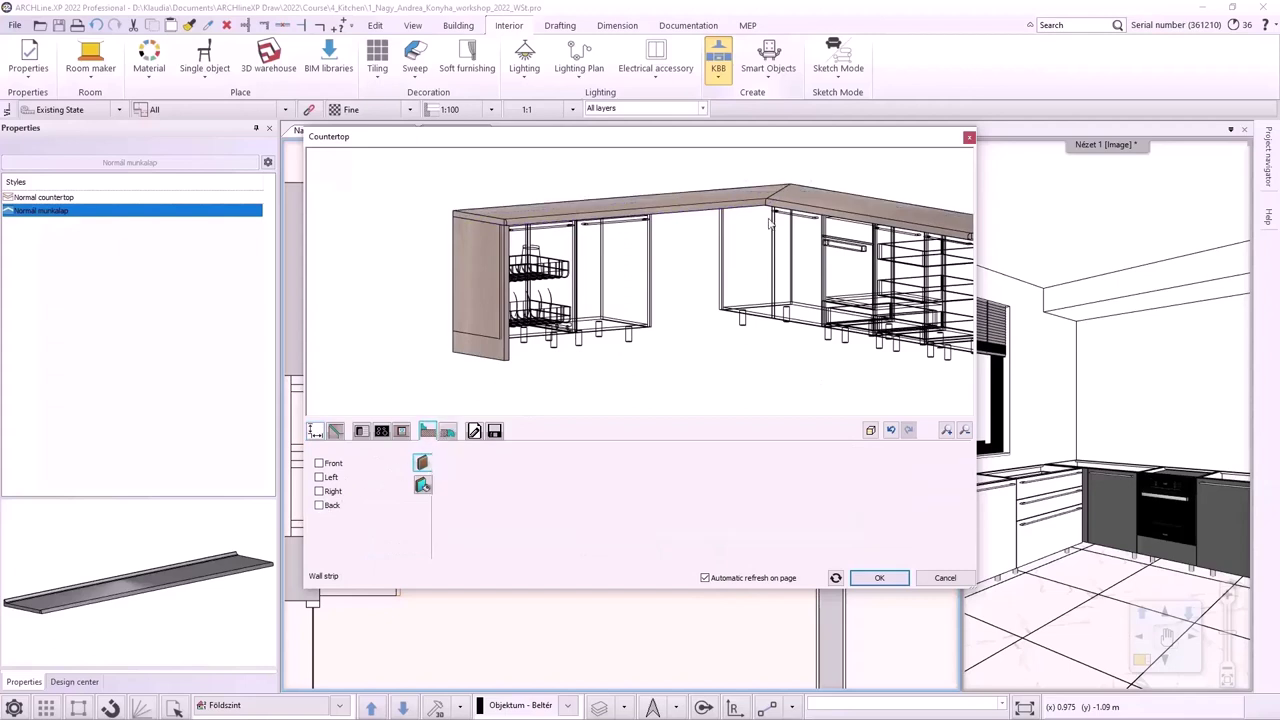
pyautogui.click(447, 431)
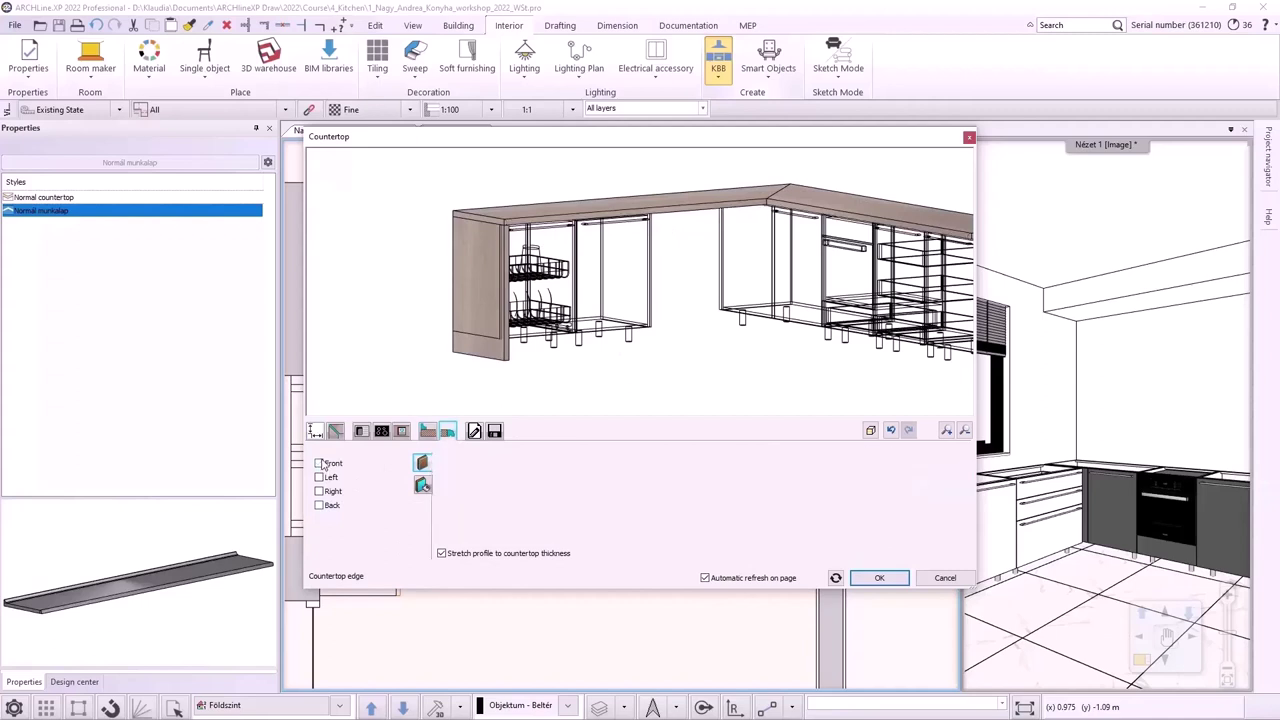
pyautogui.click(336, 431)
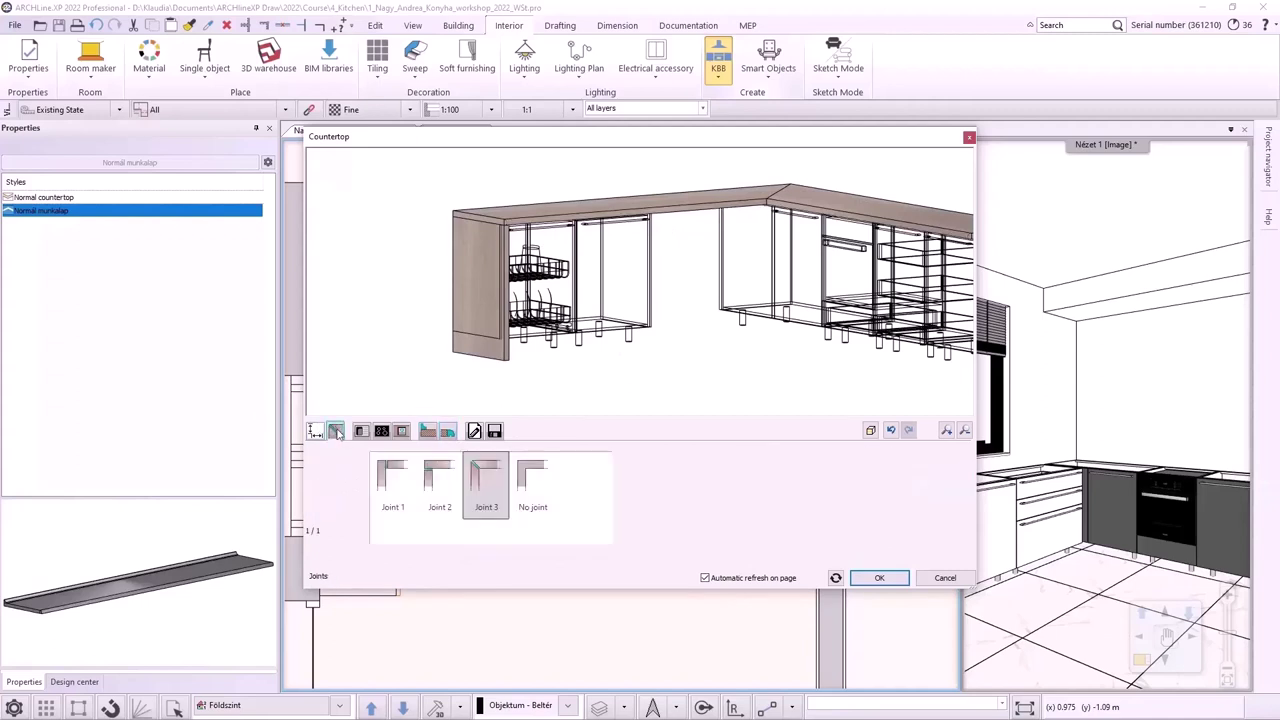
pyautogui.click(395, 480)
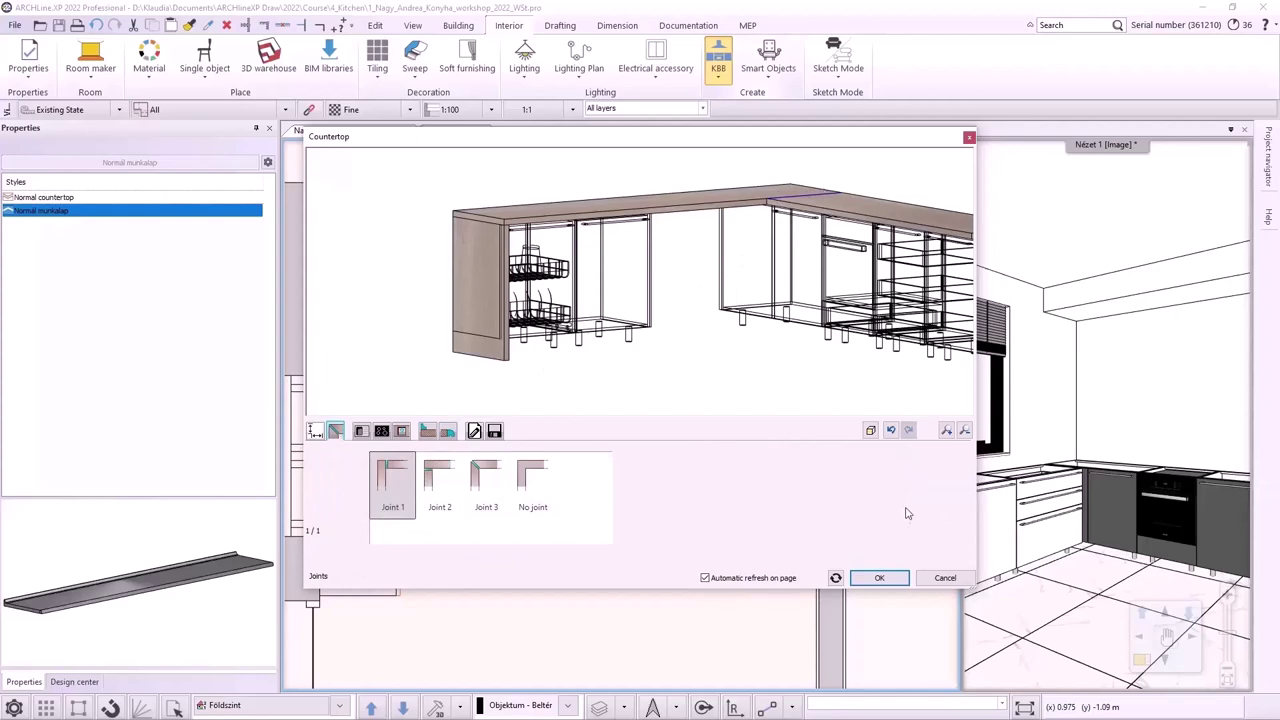
pyautogui.click(880, 578)
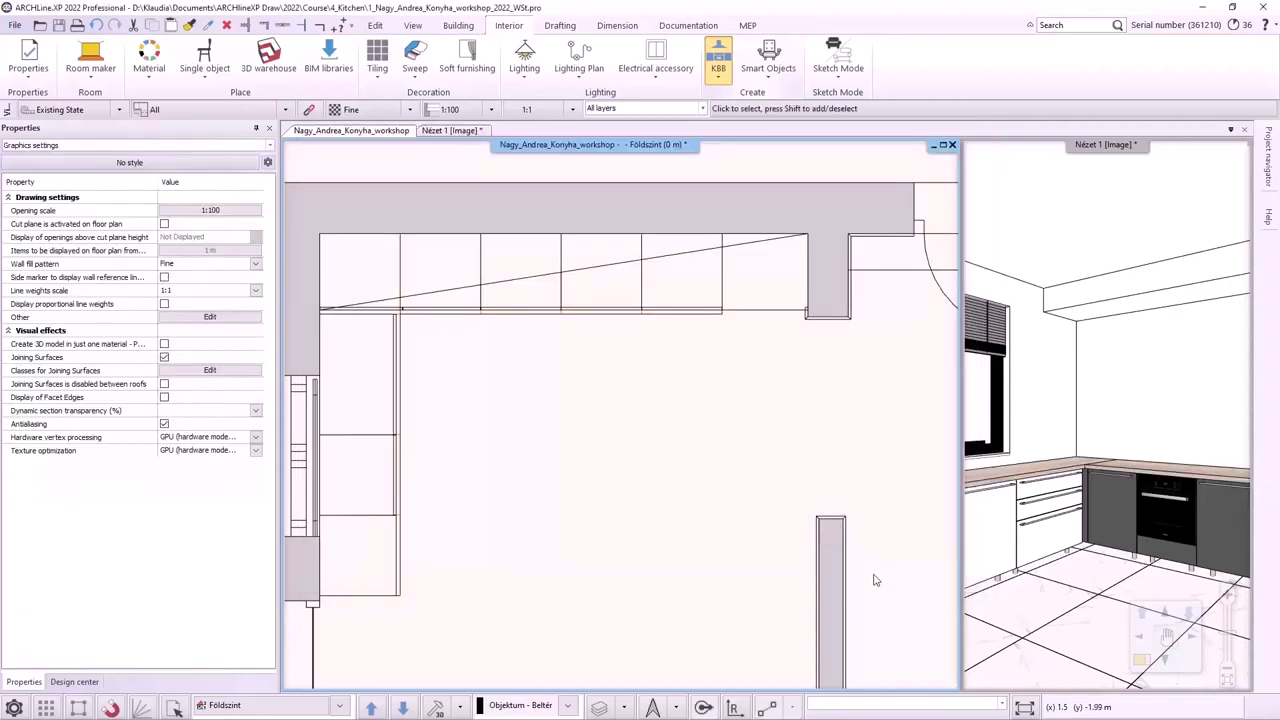
# Step: Check the countertop in 3D, then select it in the plan at its corner node to adjust its length
pyautogui.click(453, 131)
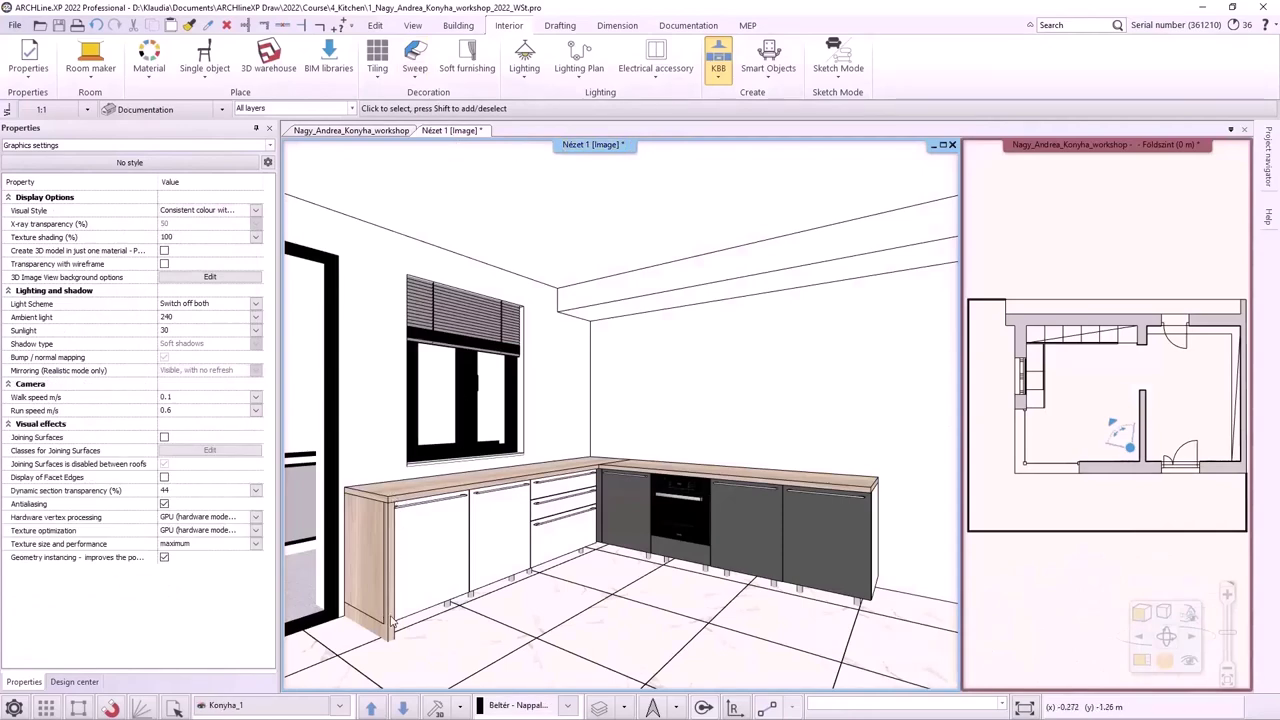
pyautogui.click(381, 131)
pyautogui.scroll(6, 500, 395)
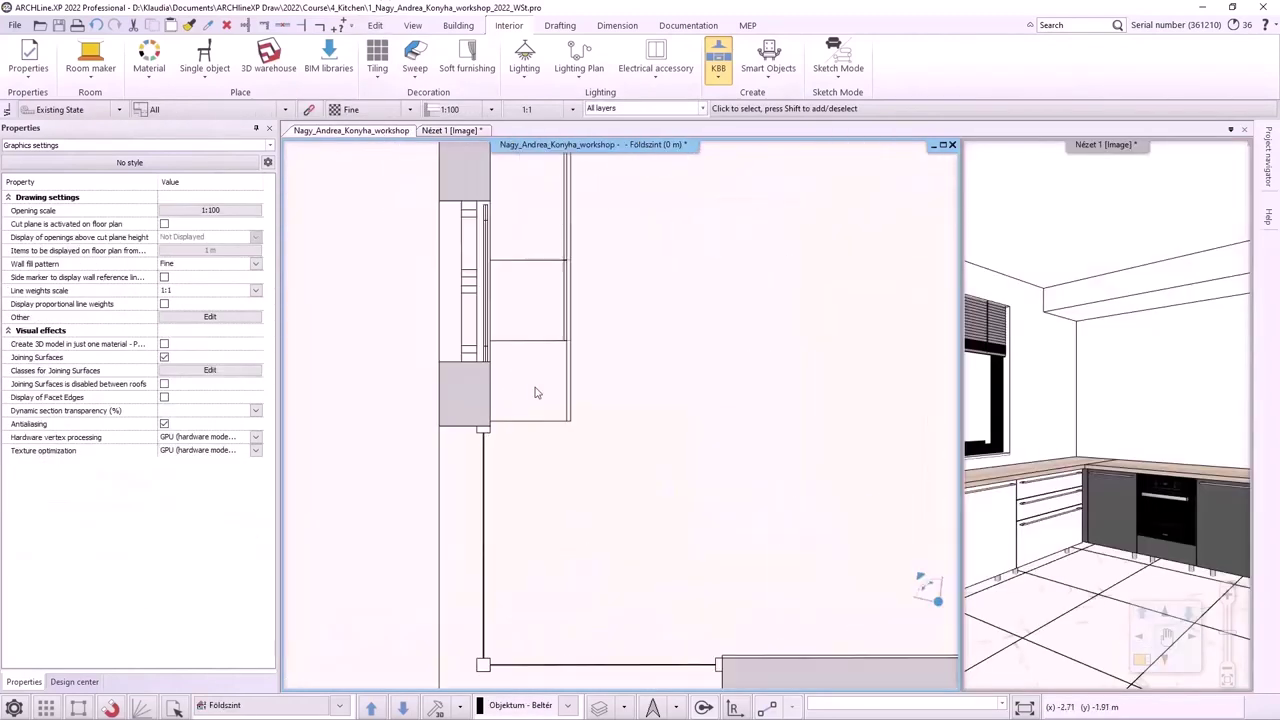
pyautogui.click(605, 440)
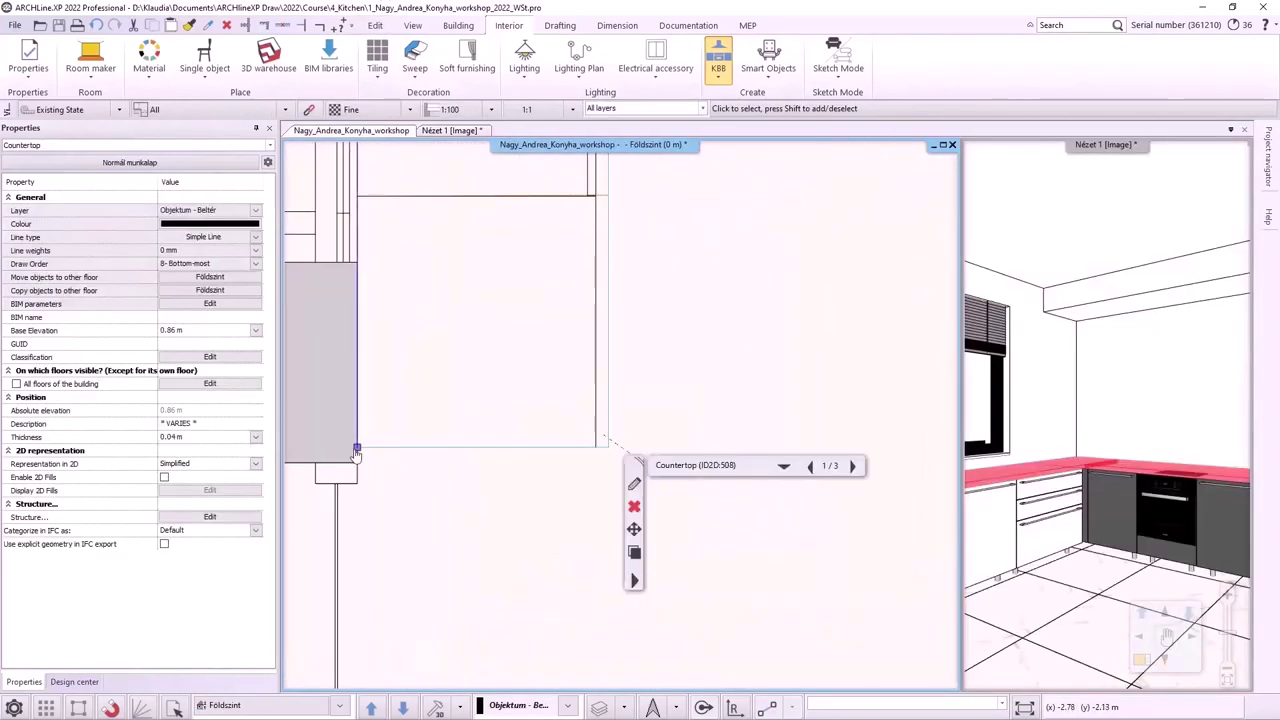
pyautogui.moveTo(358, 447)
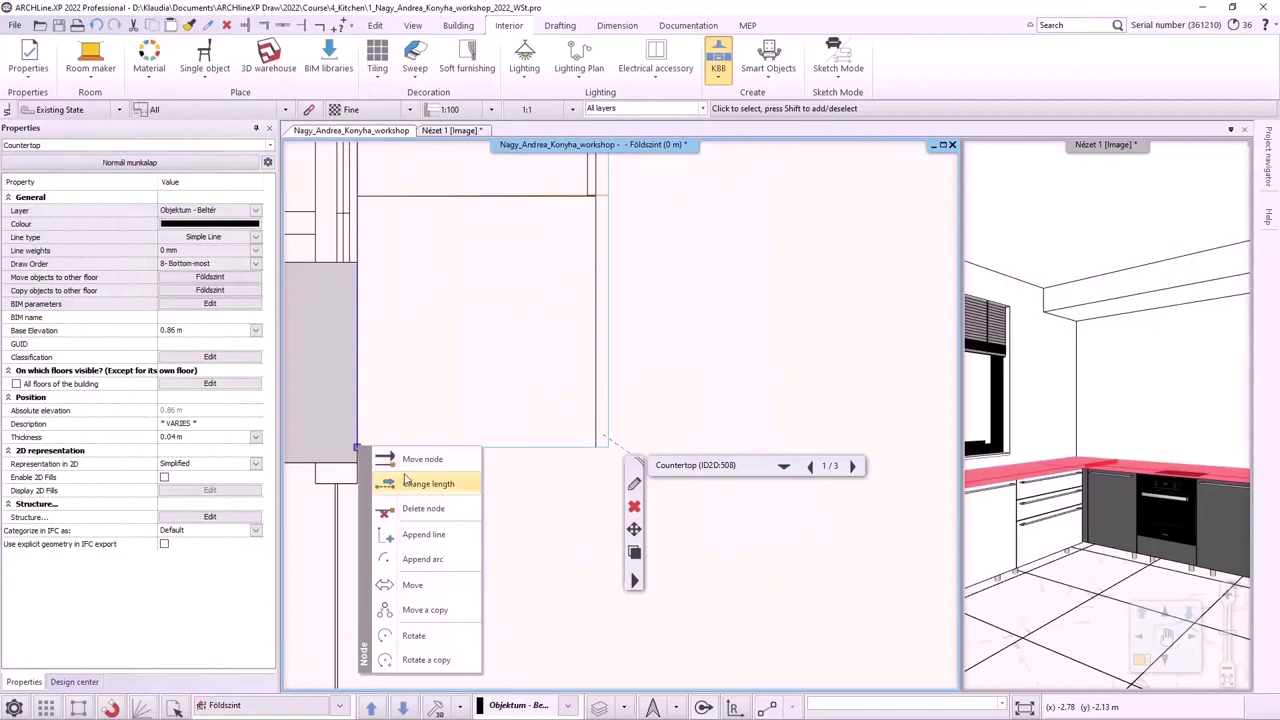
pyautogui.click(405, 481)
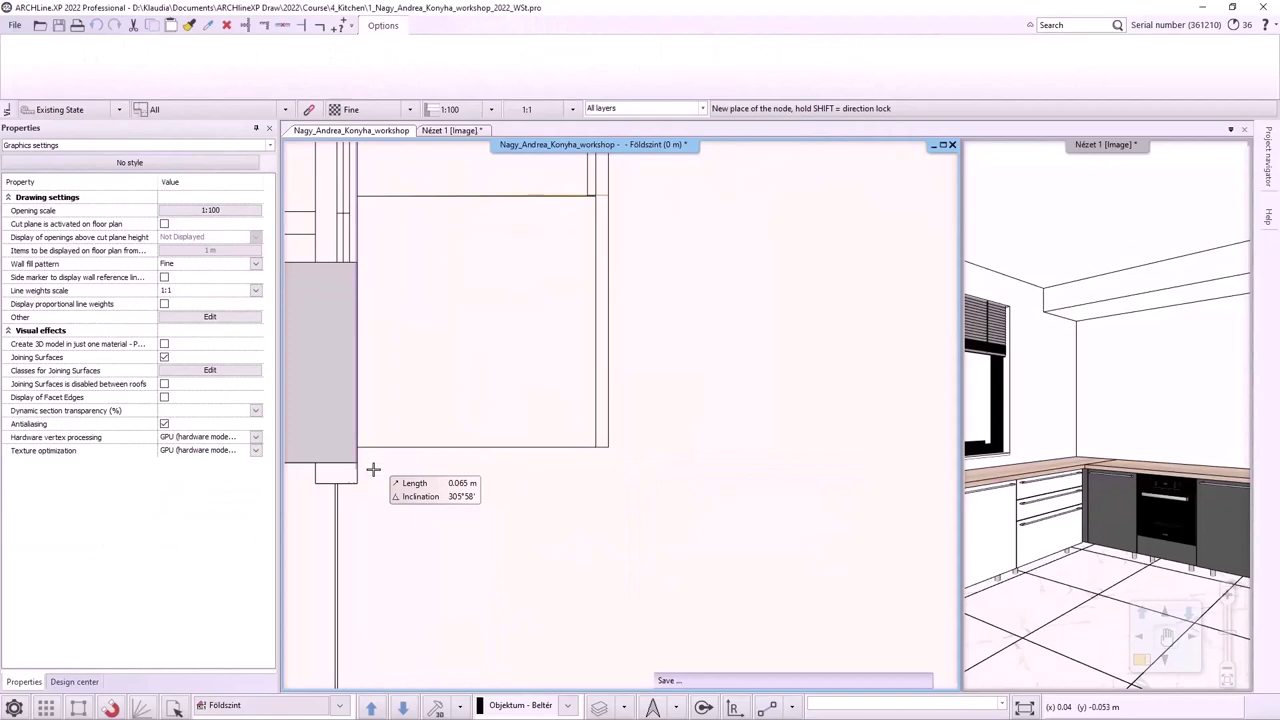
# Step: Select the countertop in the 3D view, open its editing settings and switch to back segment 2/2
pyautogui.click(450, 131)
pyautogui.click(554, 629)
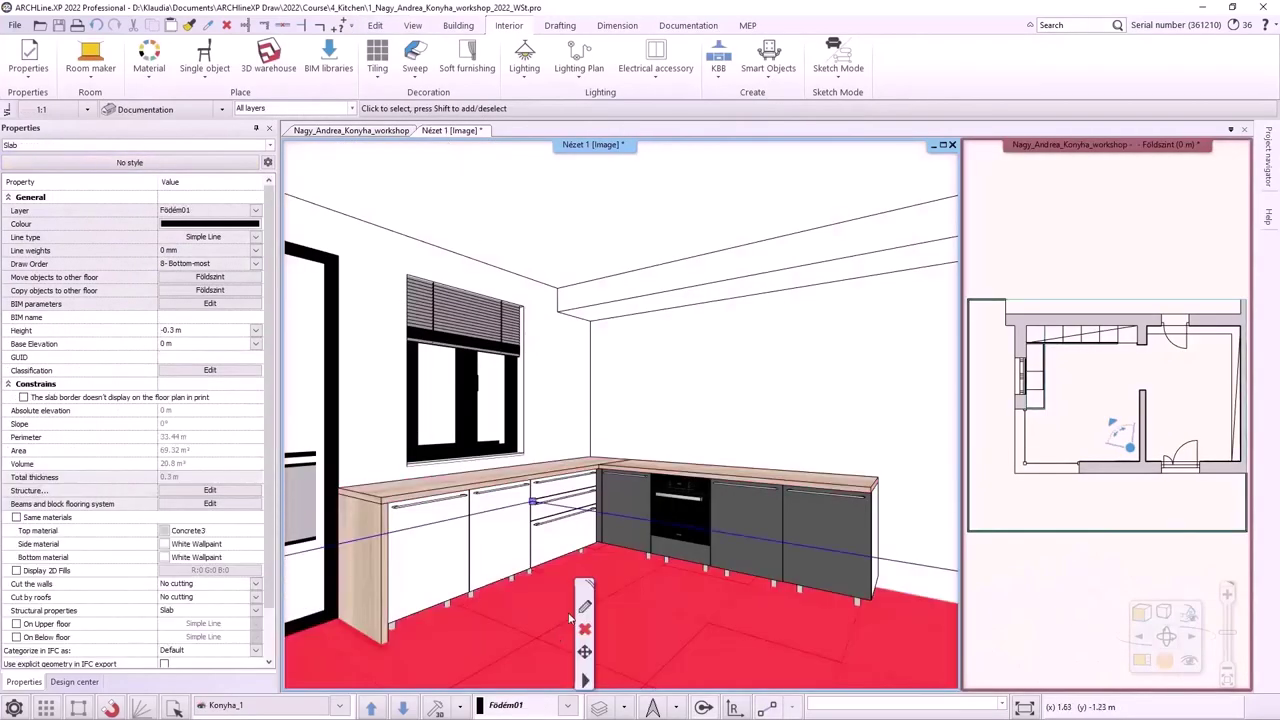
pyautogui.press('Escape')
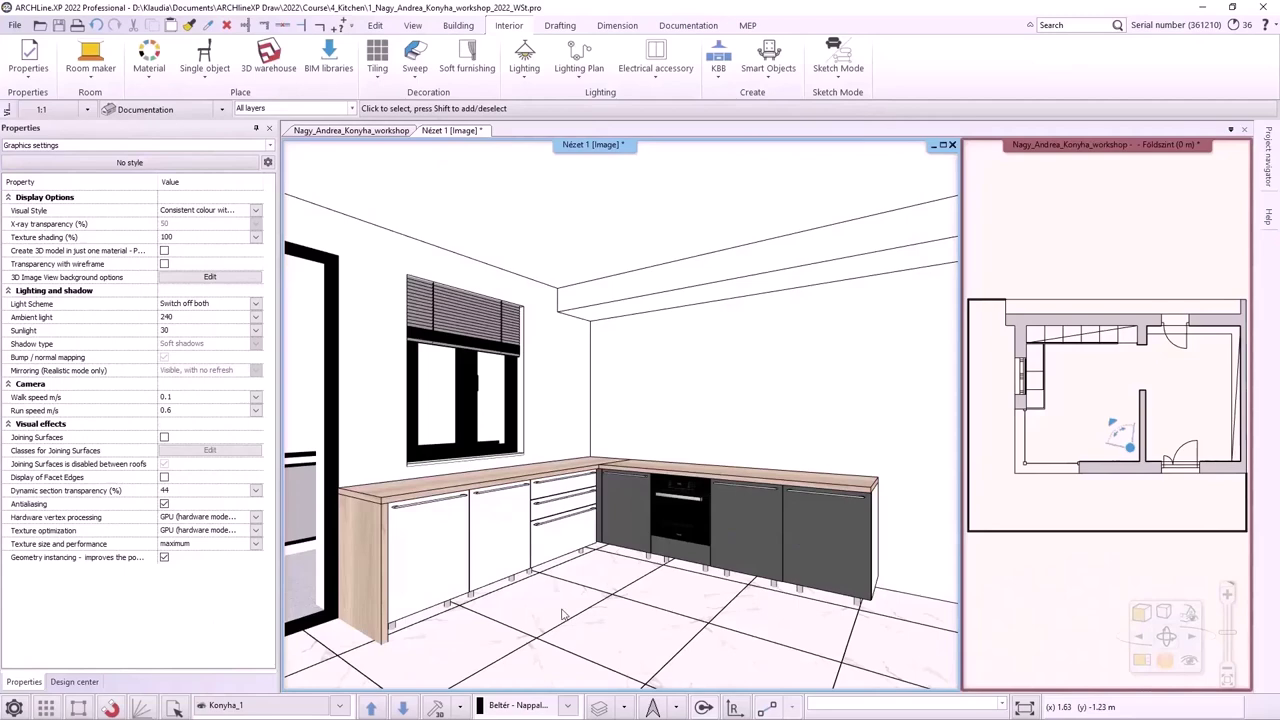
pyautogui.click(477, 487)
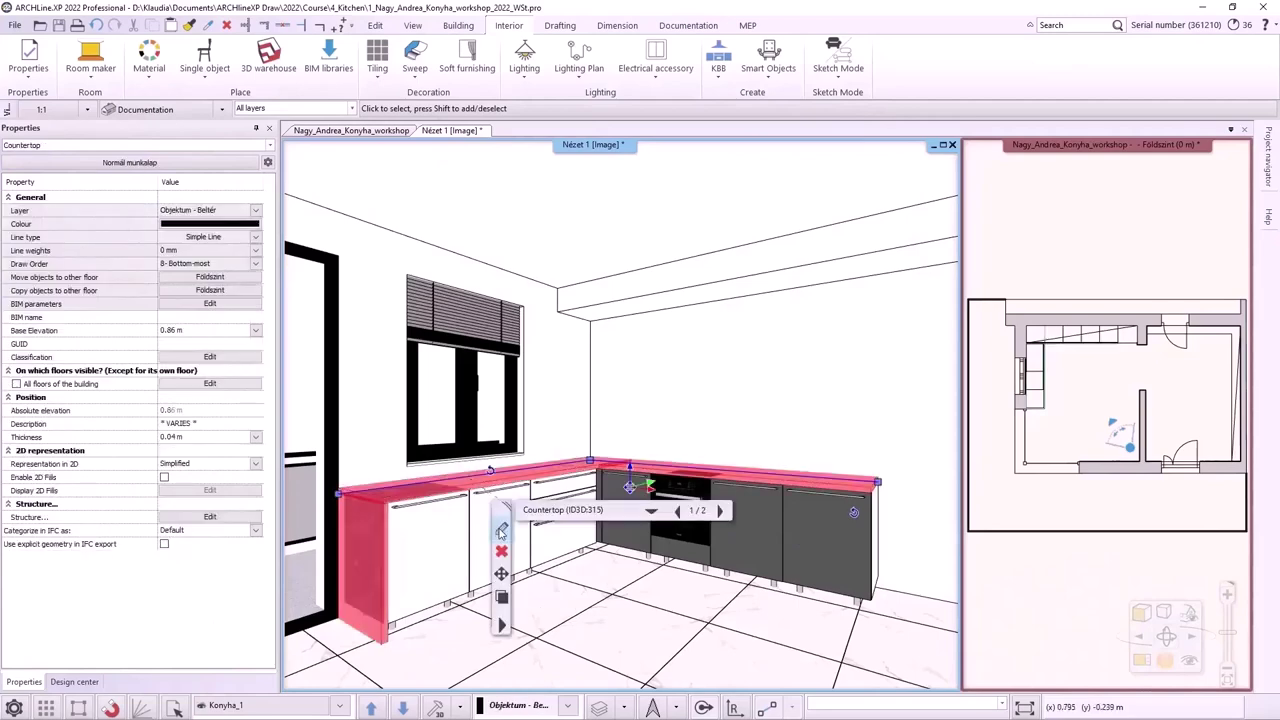
pyautogui.click(501, 531)
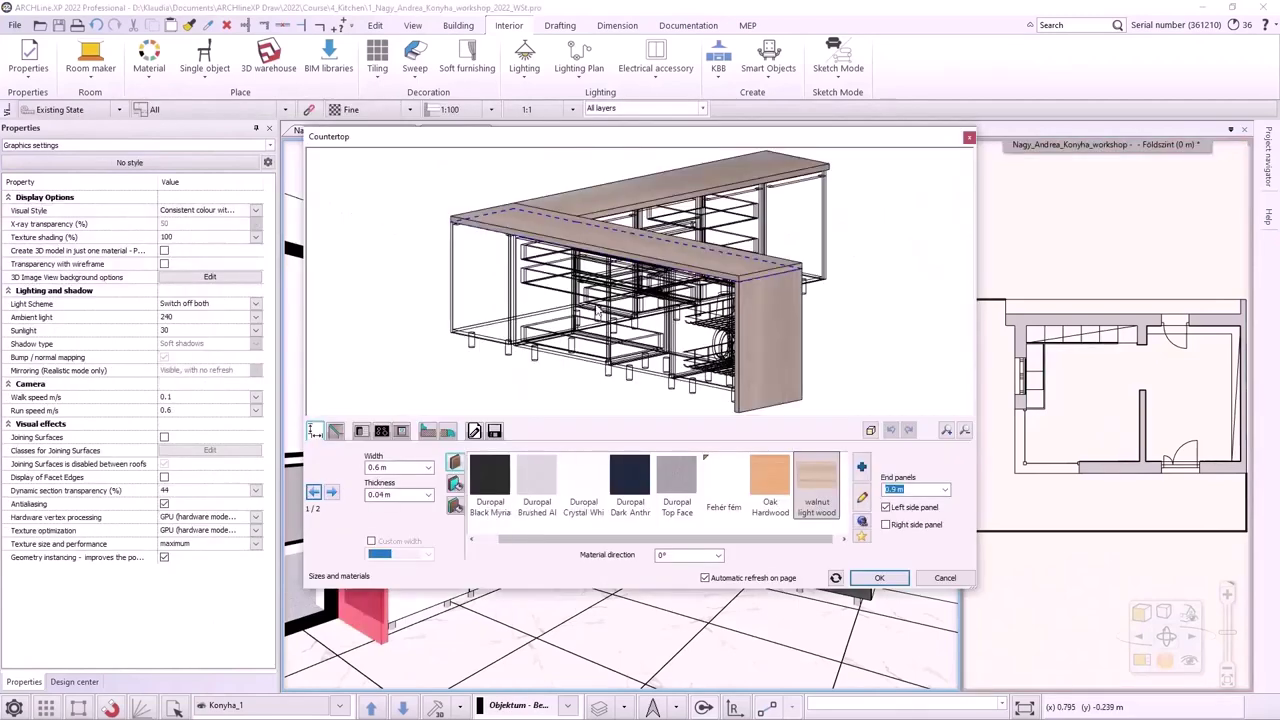
pyautogui.click(625, 212)
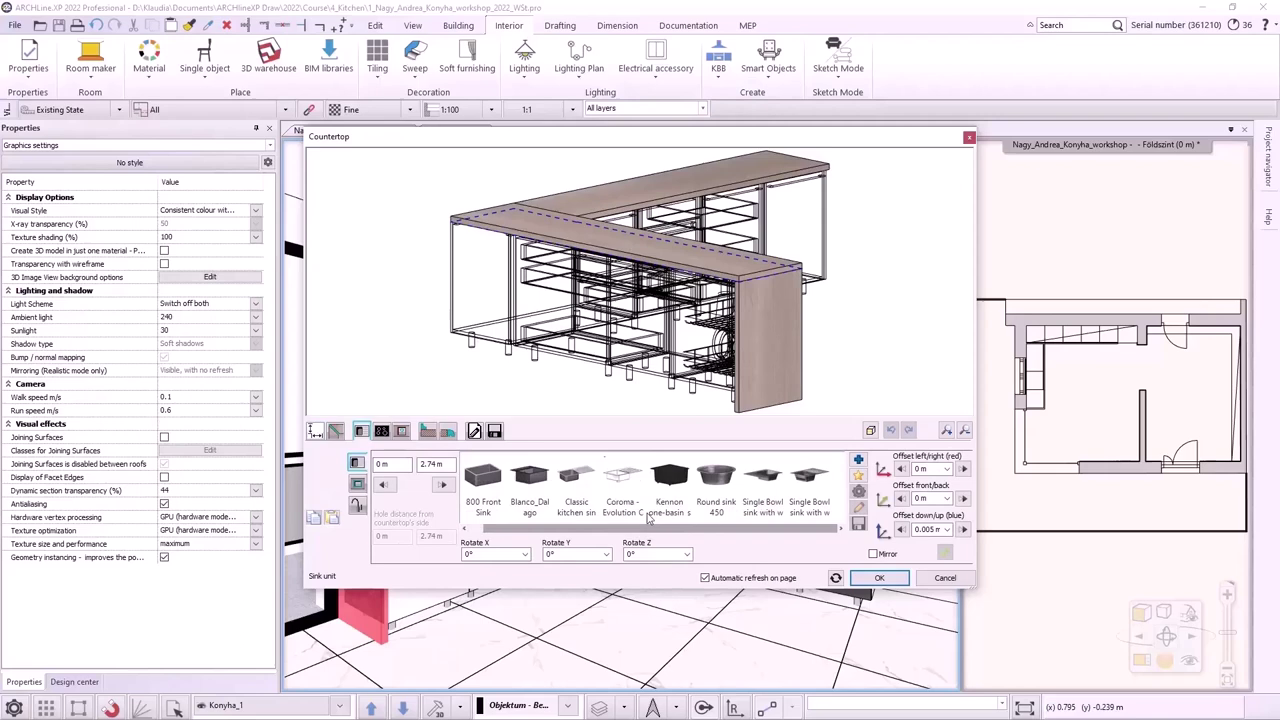
# Step: Set the Kennon one-basin sink into the countertop with a 0.94 m hole distance
pyautogui.click(672, 484)
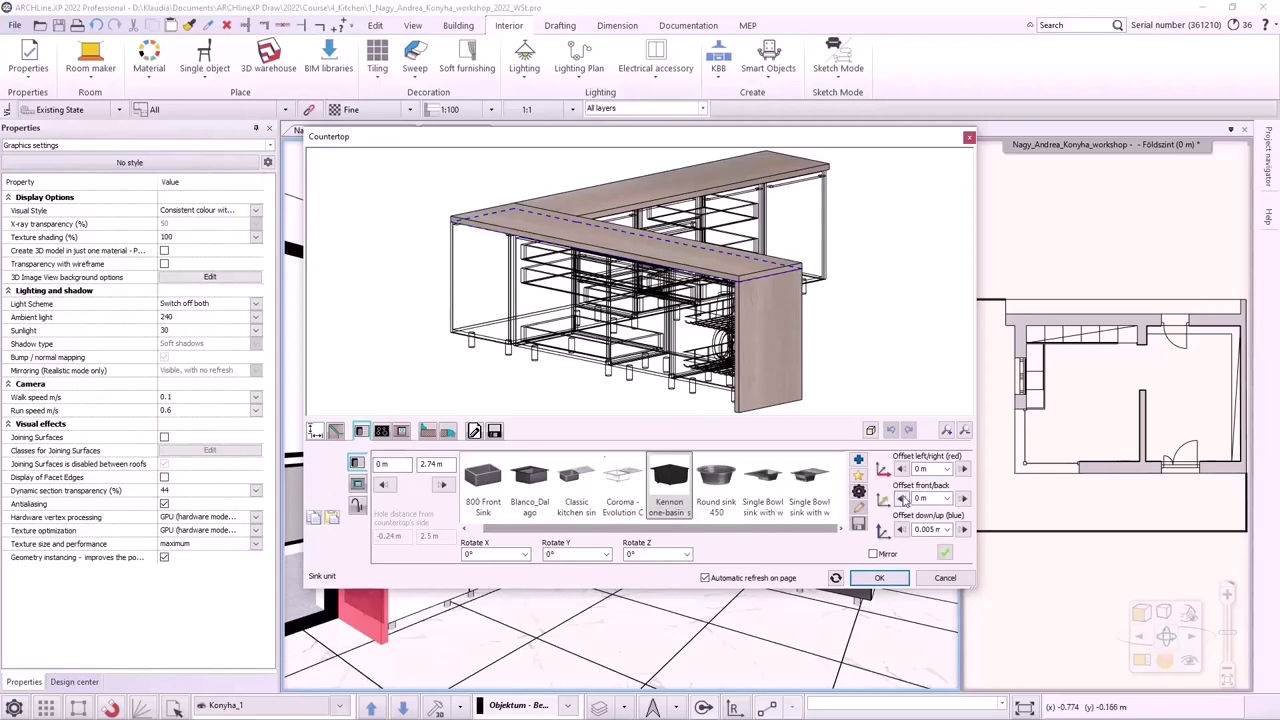
pyautogui.click(390, 464)
pyautogui.press('Return')
pyautogui.click(945, 553)
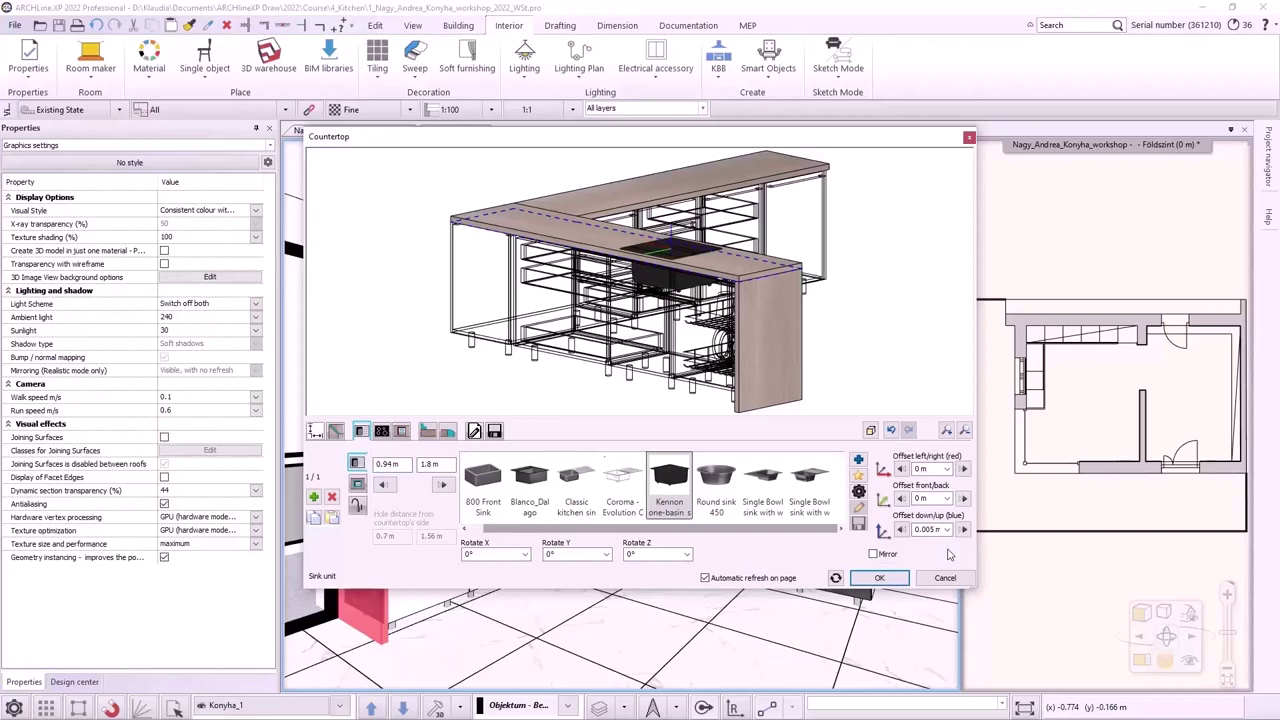
pyautogui.moveTo(938, 335); pyautogui.dragTo(695, 198)
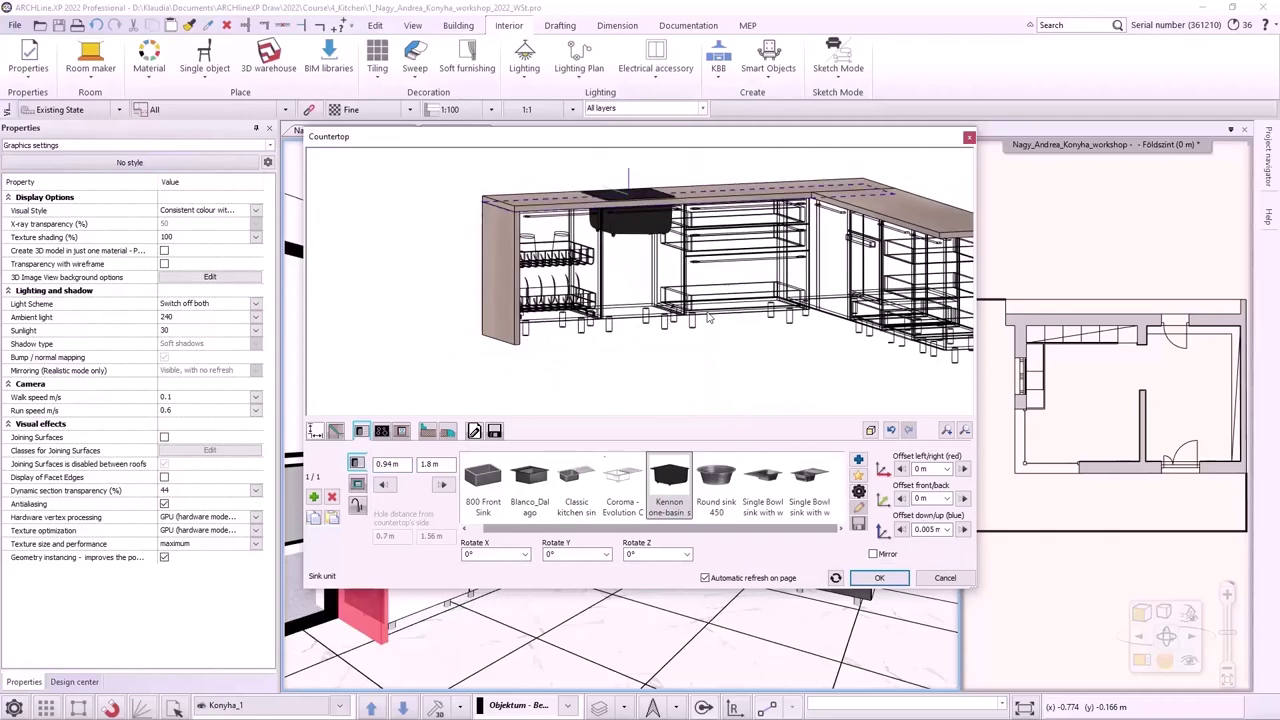
pyautogui.scroll(3, 645, 270)
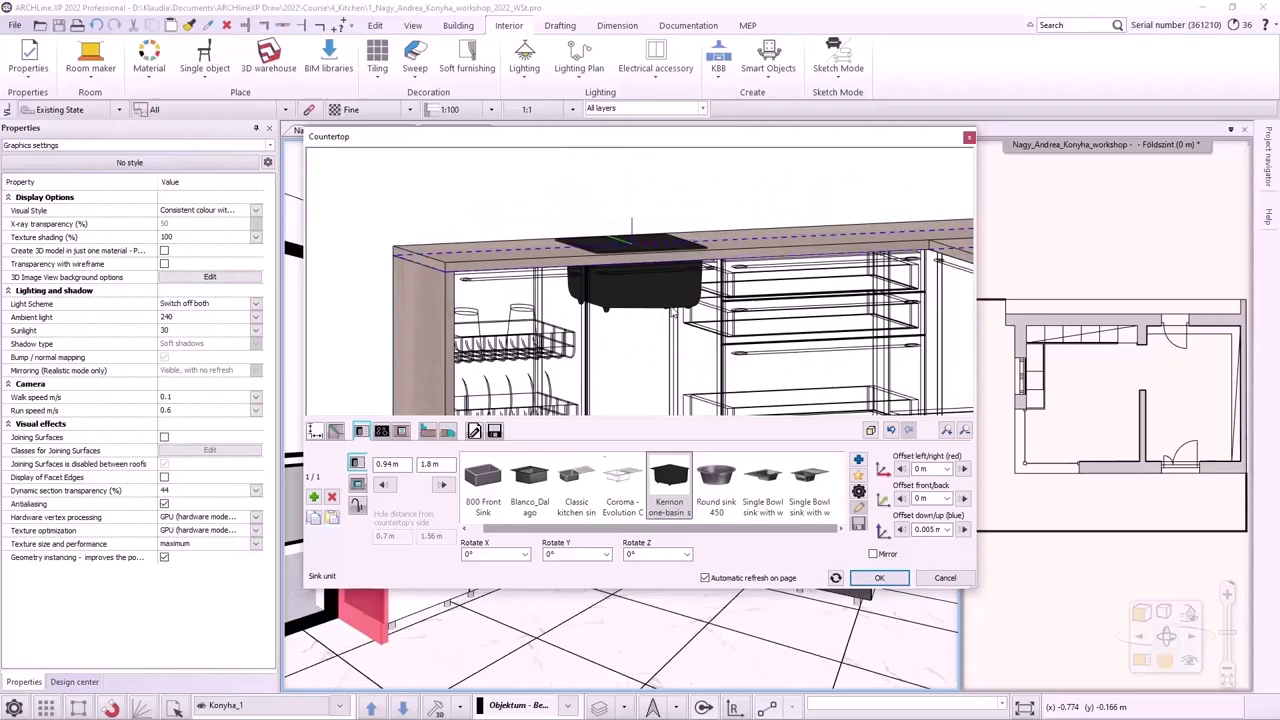
pyautogui.moveTo(673, 314); pyautogui.dragTo(610, 395)
# Step: Mount the Cotterman tap, nudge it 0.01 m front/back, and select the back countertop piece
pyautogui.click(357, 505)
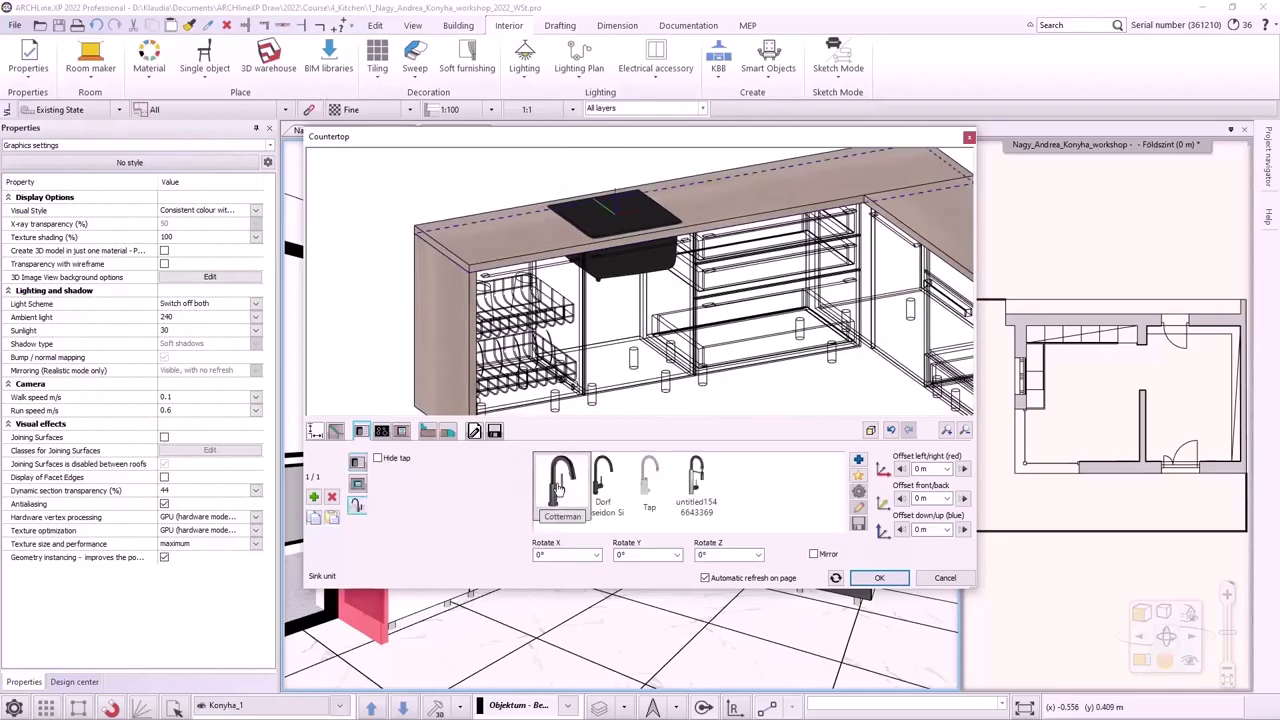
pyautogui.click(559, 487)
pyautogui.scroll(2, 640, 263)
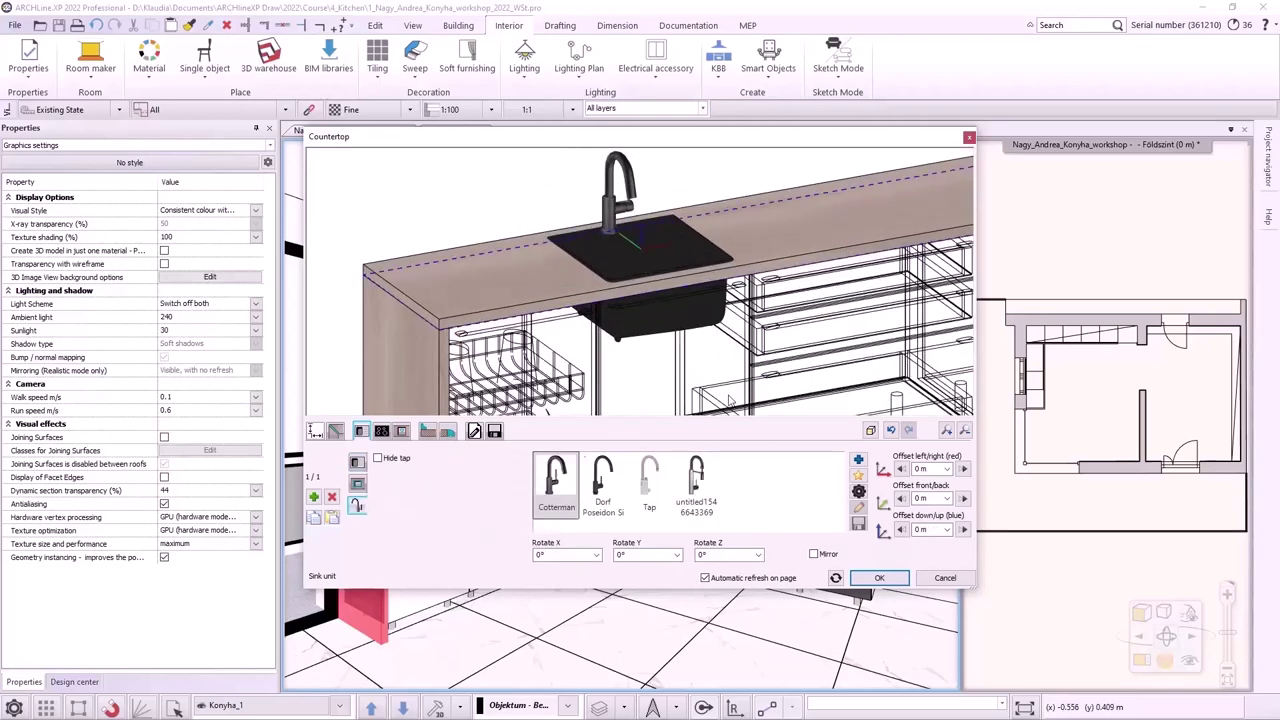
pyautogui.scroll(-4, 729, 400)
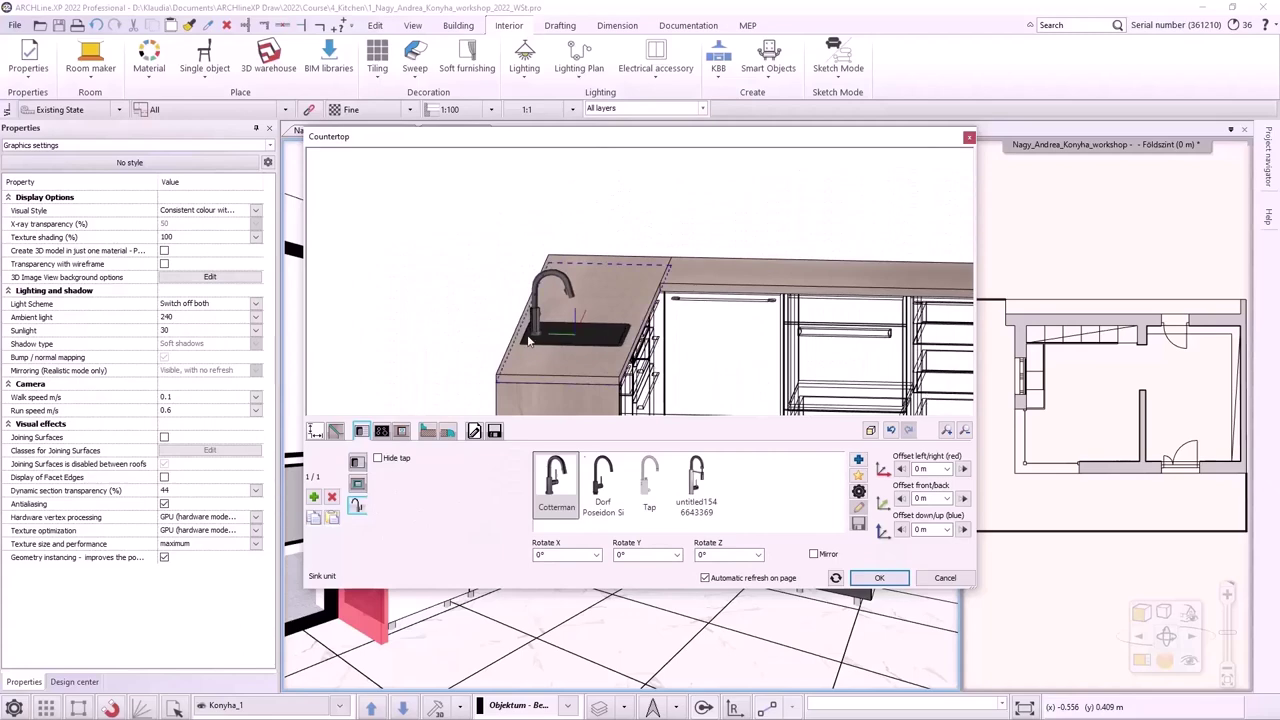
pyautogui.click(963, 498)
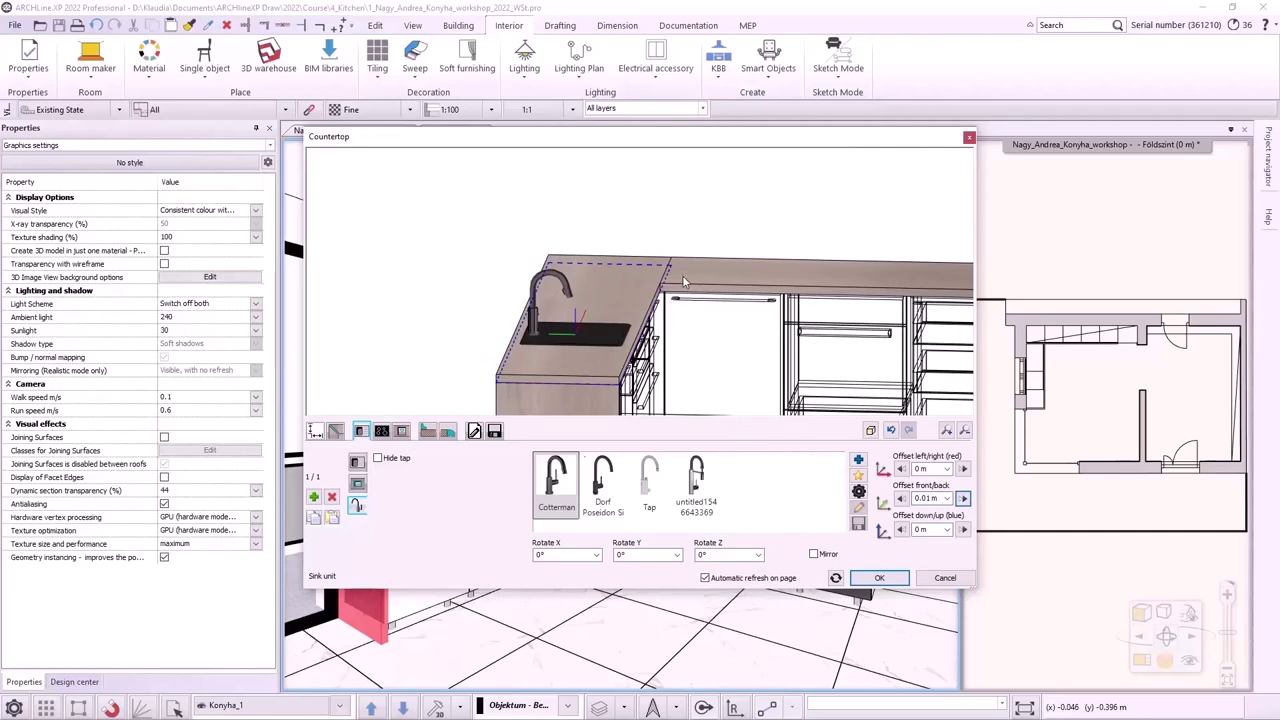
pyautogui.click(745, 274)
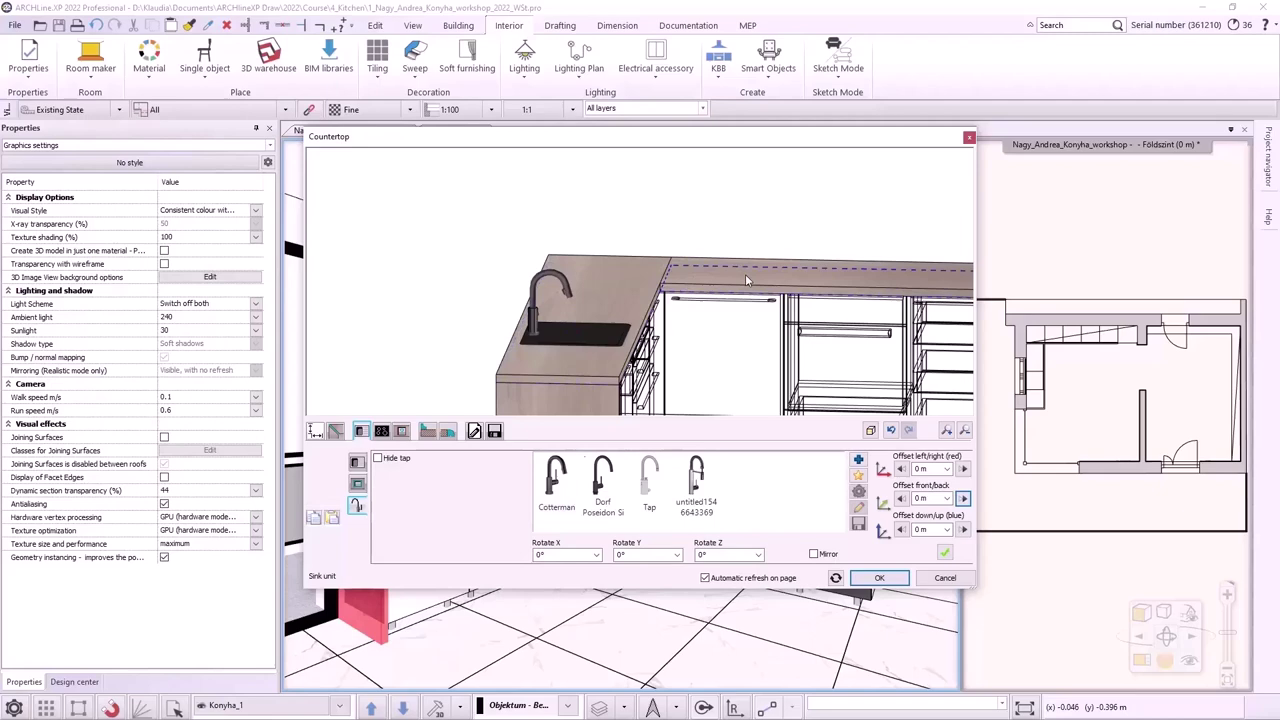
# Step: Add the Induction hob 580x510 at 1.5 m distance, 0.005 m down/up and -0.01 m front/back offsets
pyautogui.click(384, 431)
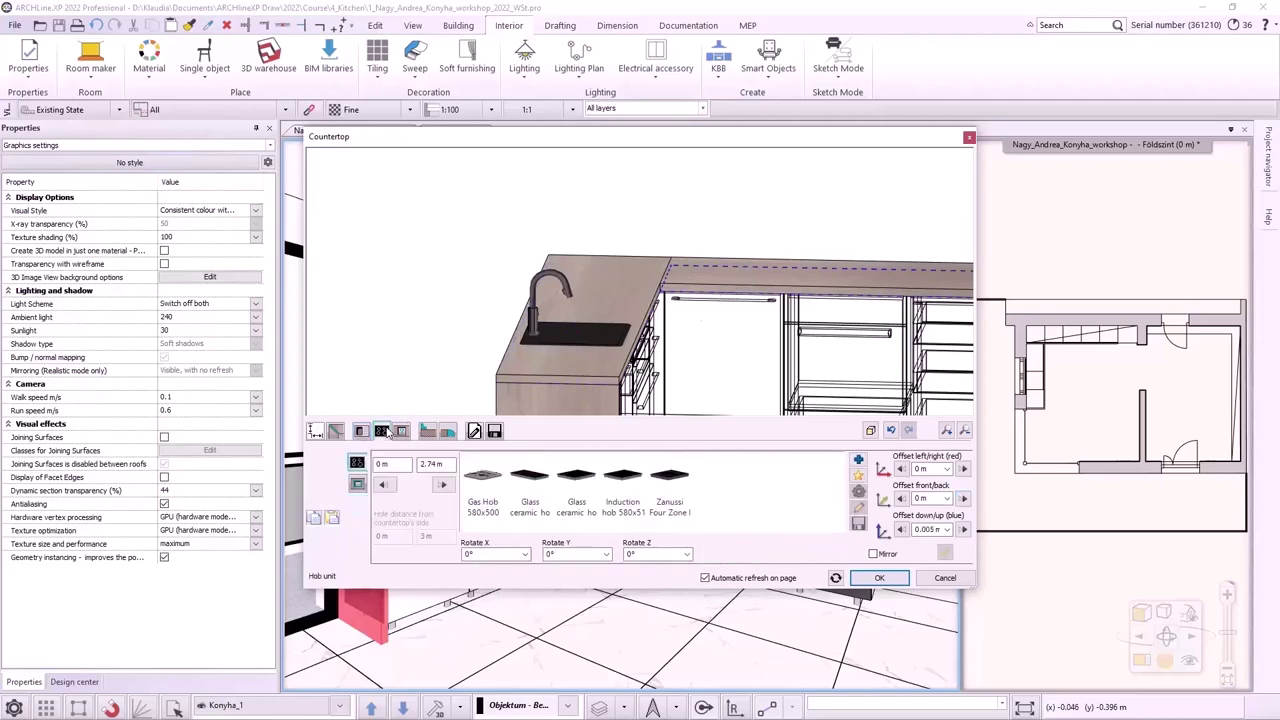
pyautogui.click(636, 490)
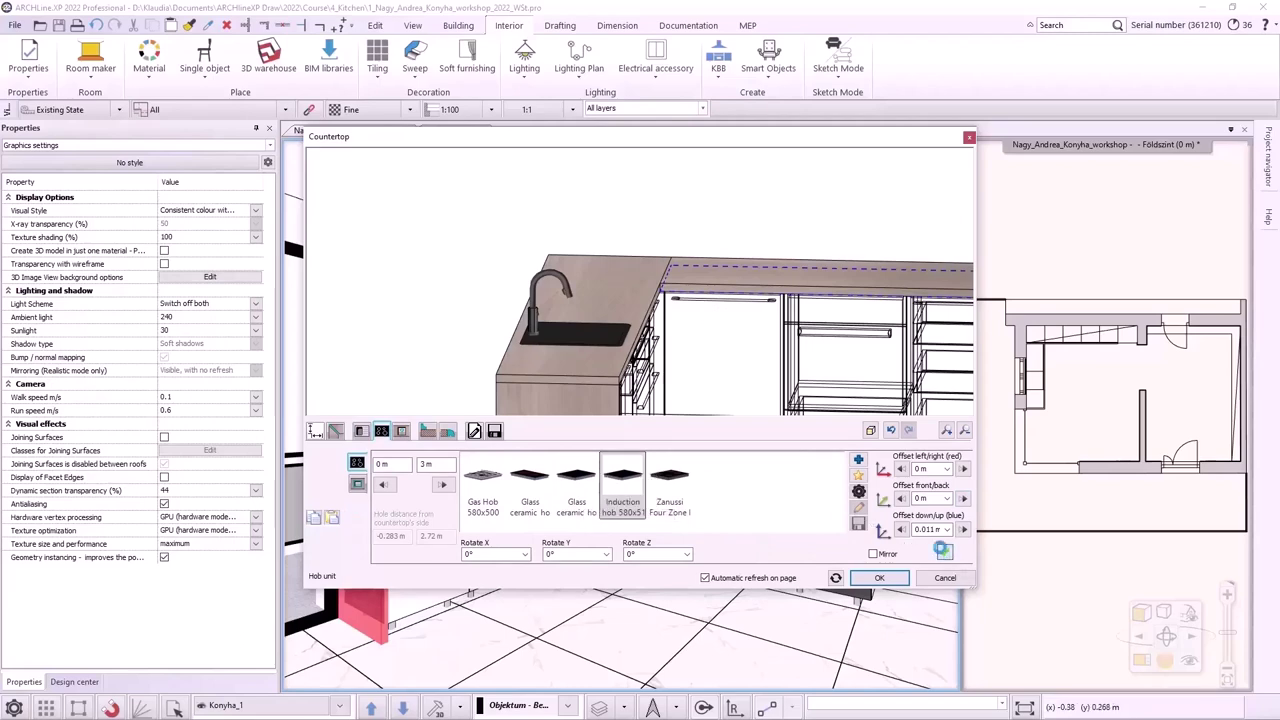
pyautogui.click(945, 556)
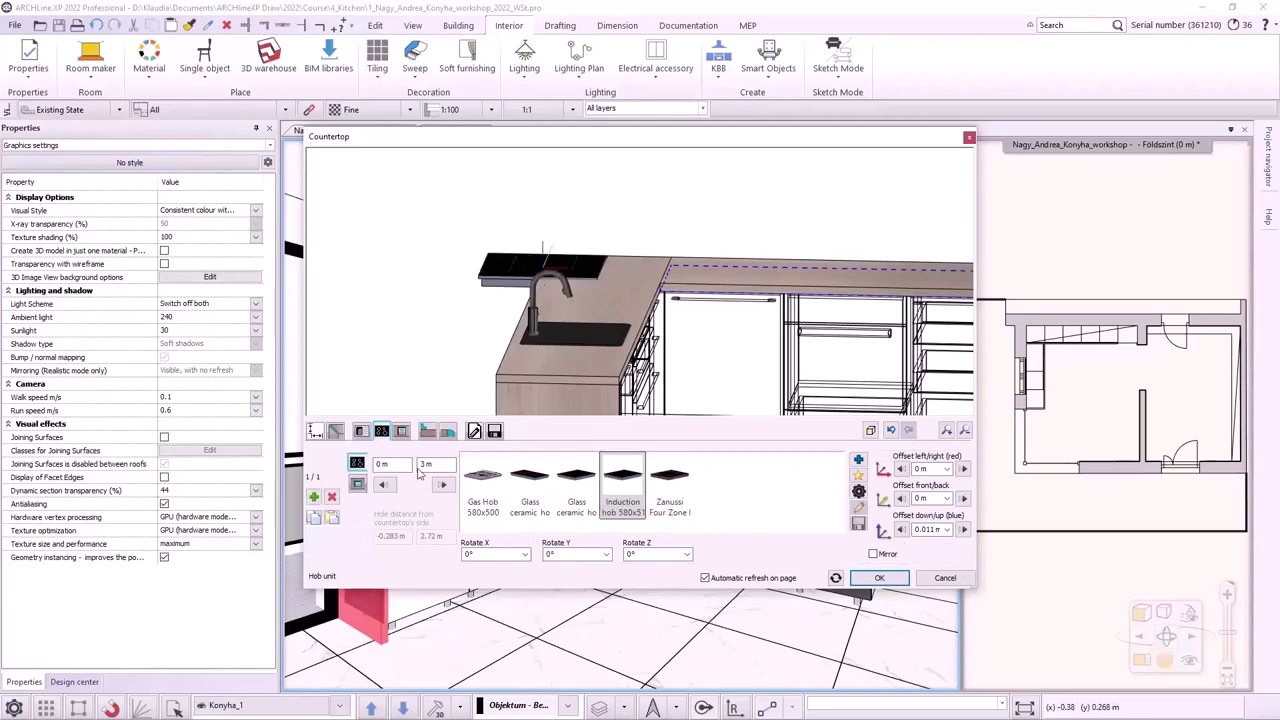
pyautogui.write('1,5')
pyautogui.press('Return')
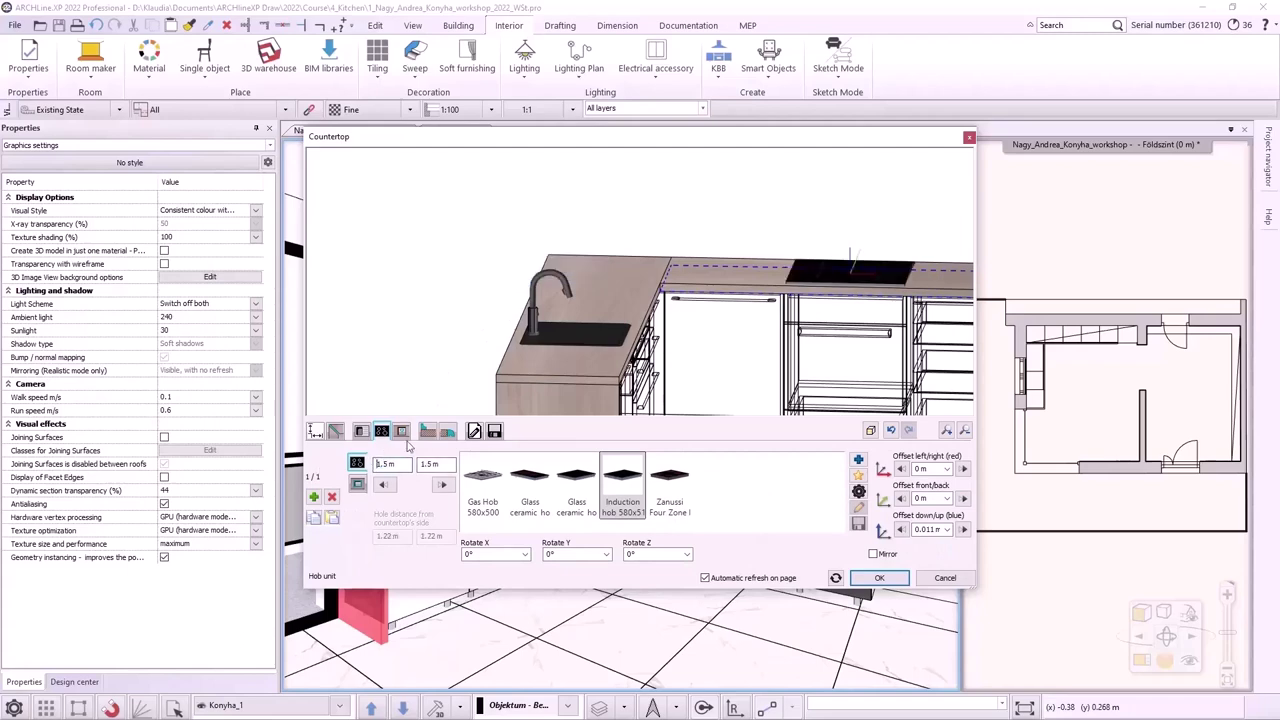
pyautogui.click(930, 529)
pyautogui.click(933, 529)
pyautogui.press('Return')
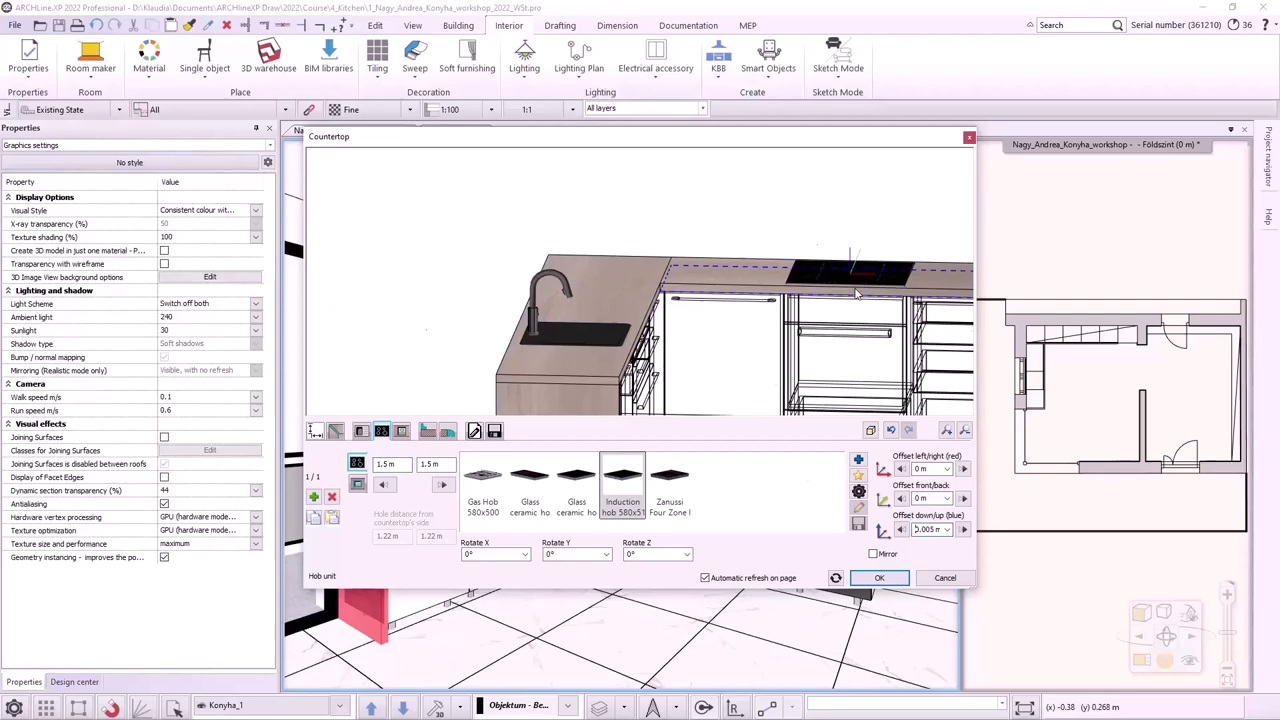
pyautogui.click(900, 498)
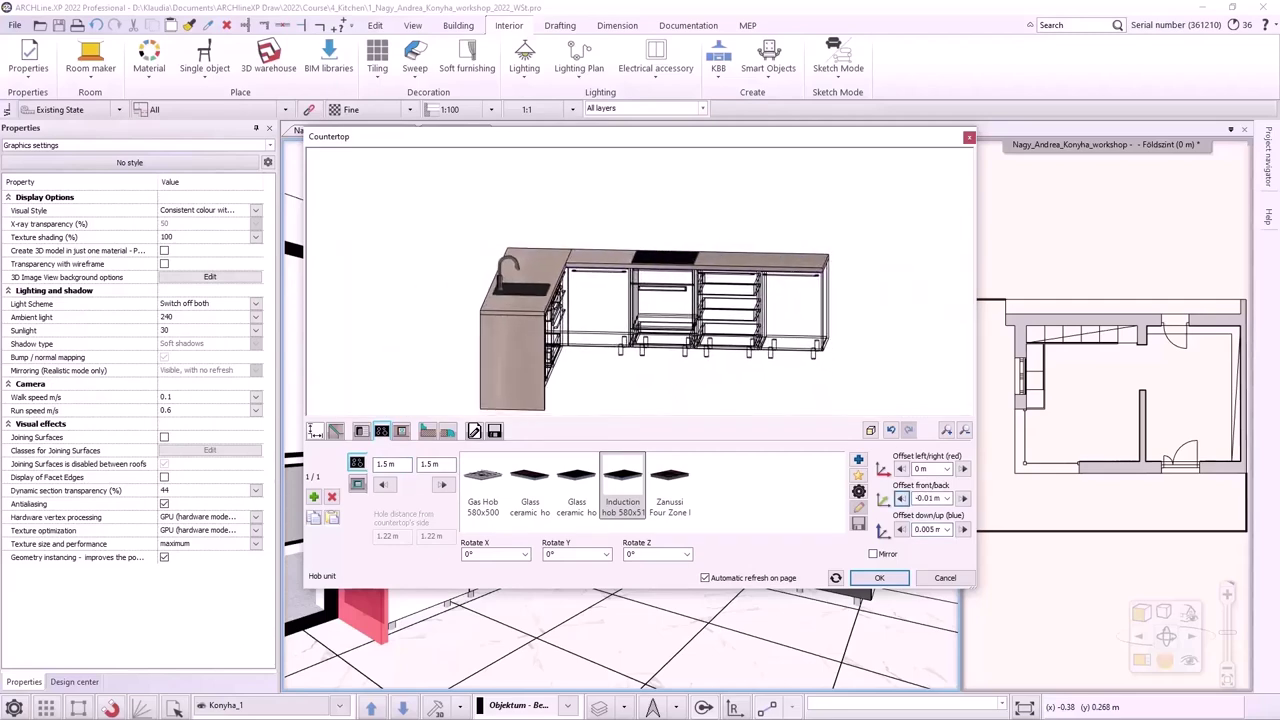
# Step: Save the countertop as library item WS_counter under KITCHEN, sub category COUNTE, and close the editor
pyautogui.click(498, 434)
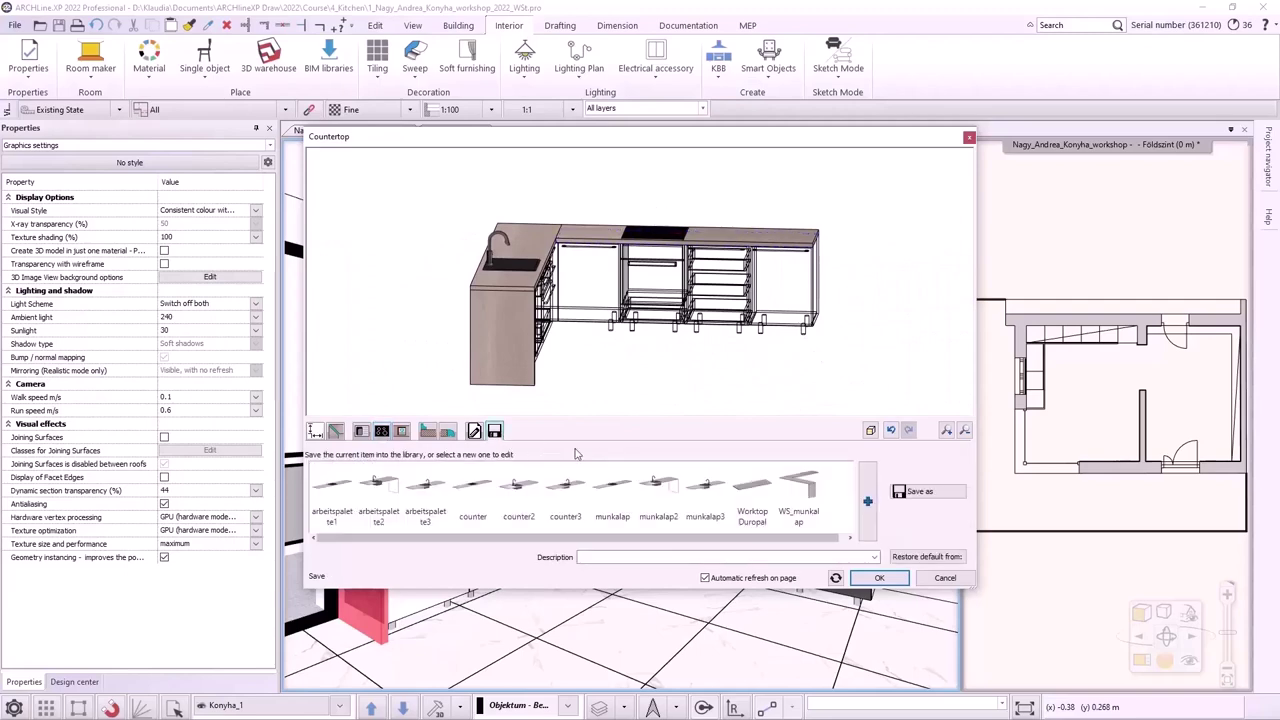
pyautogui.click(926, 494)
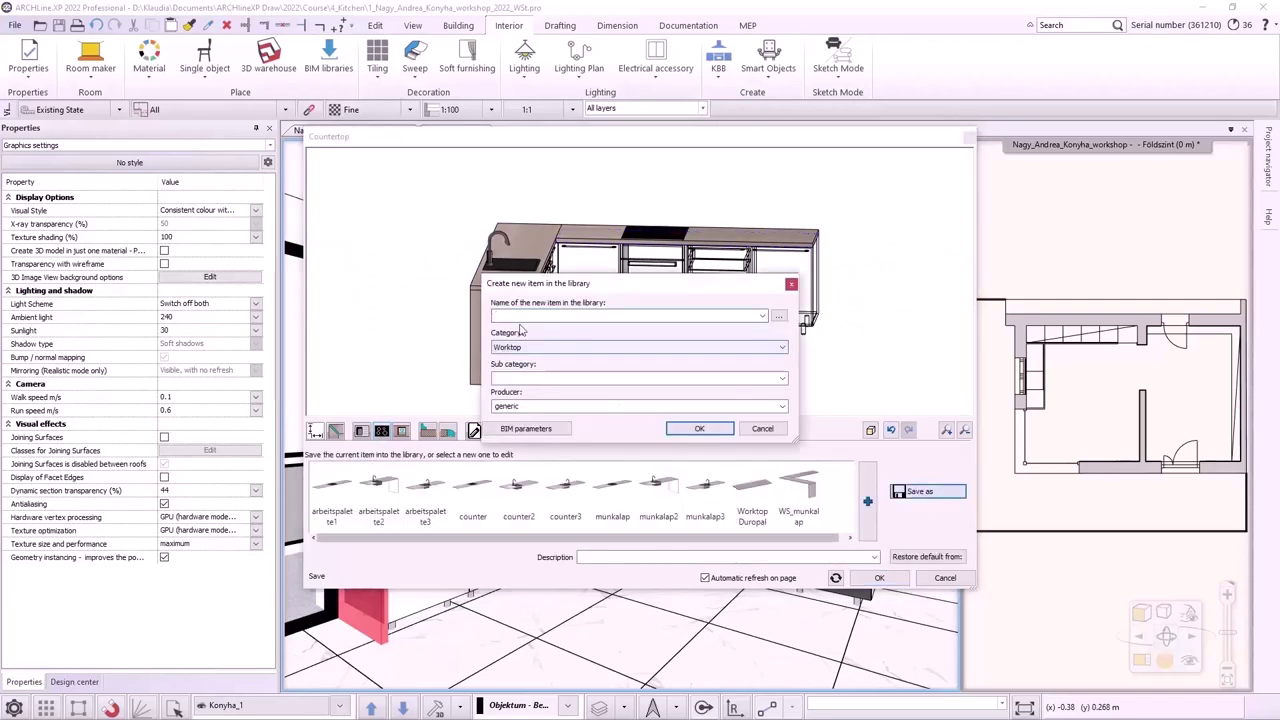
pyautogui.write('WS_')
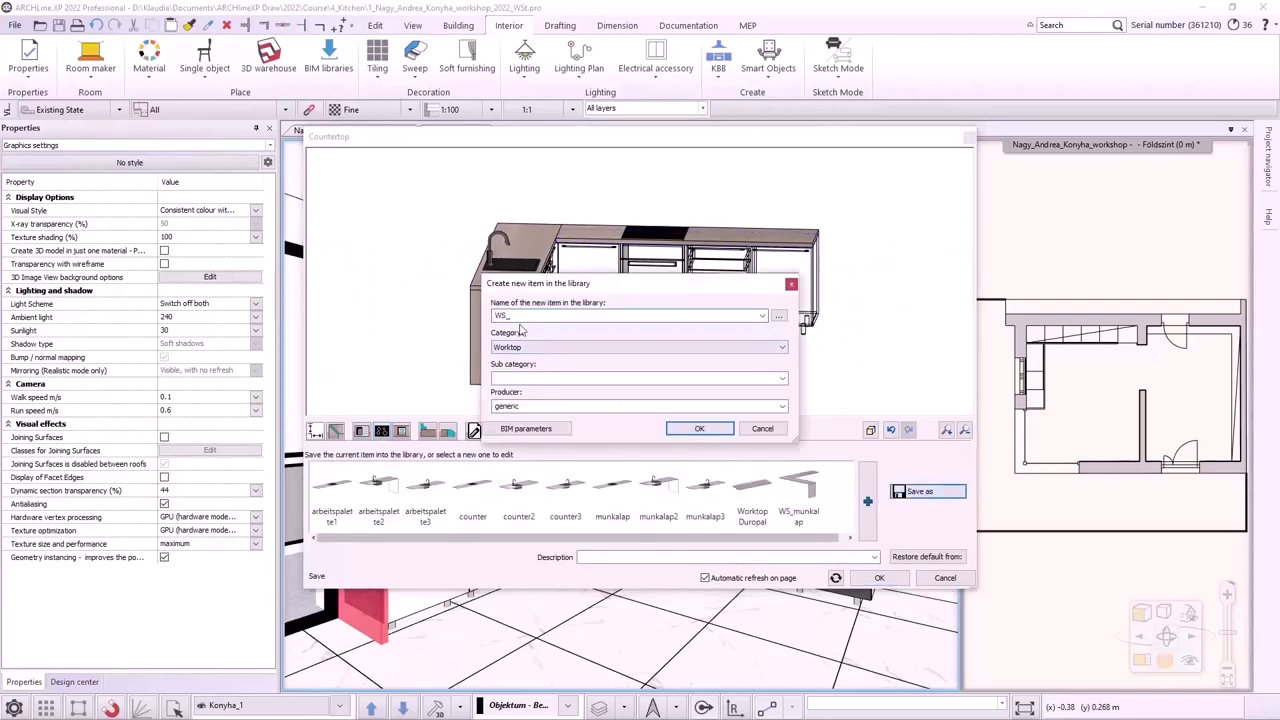
pyautogui.write('counter')
pyautogui.click(565, 347)
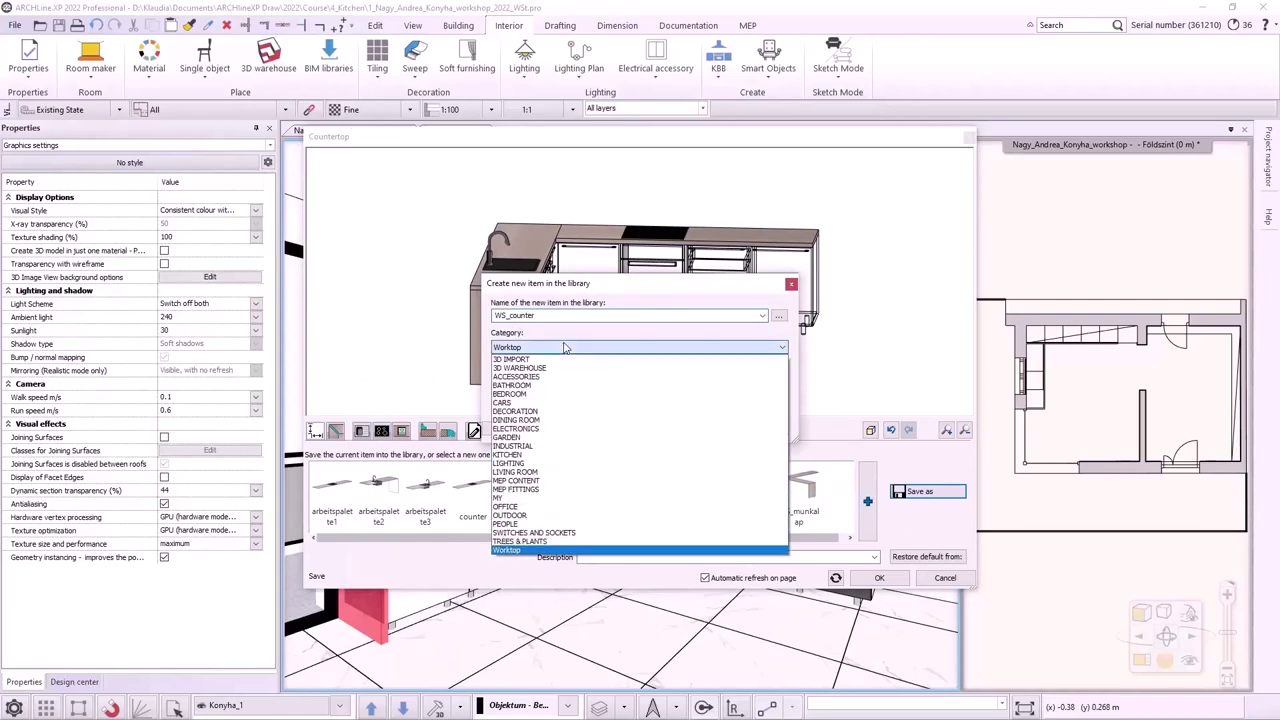
pyautogui.click(507, 454)
pyautogui.click(570, 379)
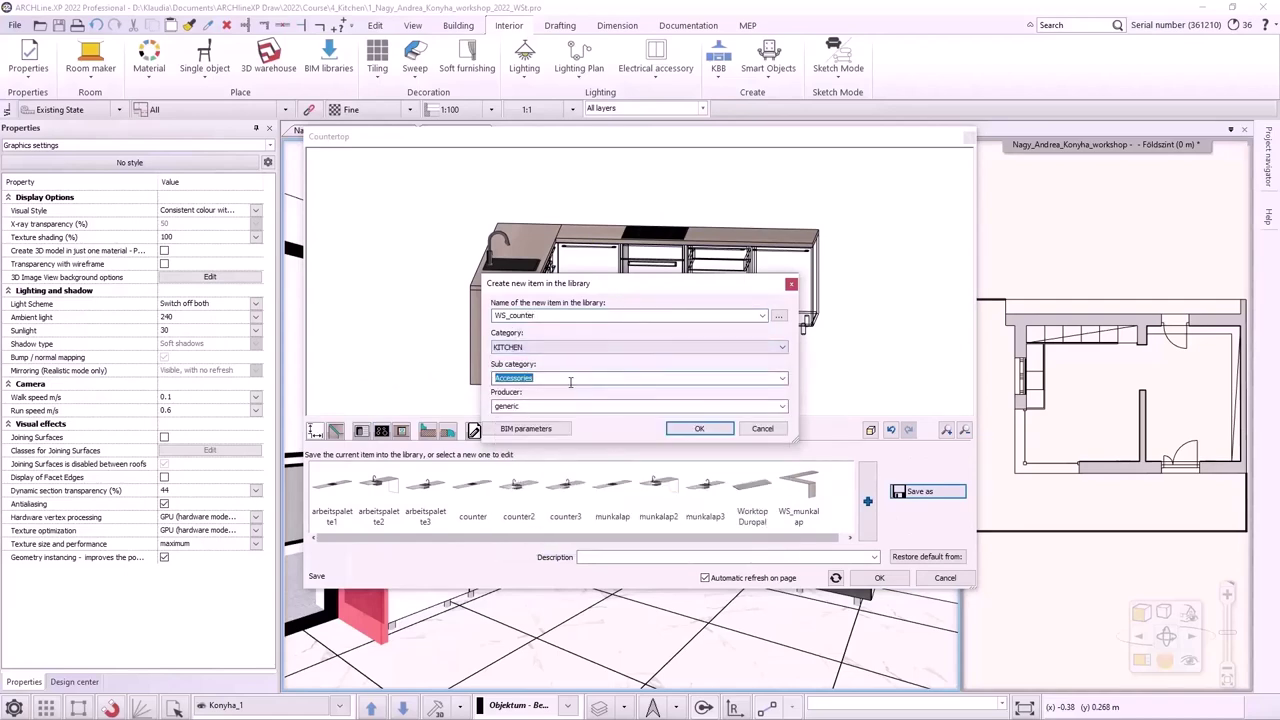
pyautogui.write('COUNTE')
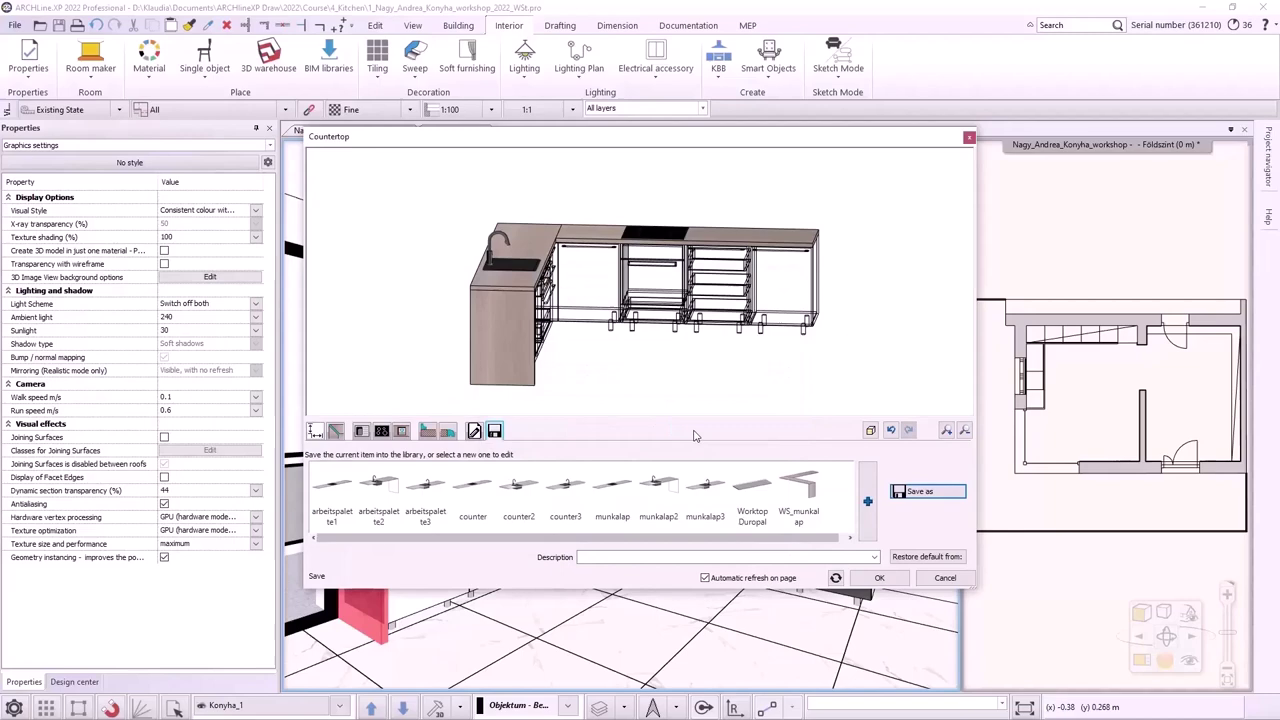
pyautogui.click(884, 578)
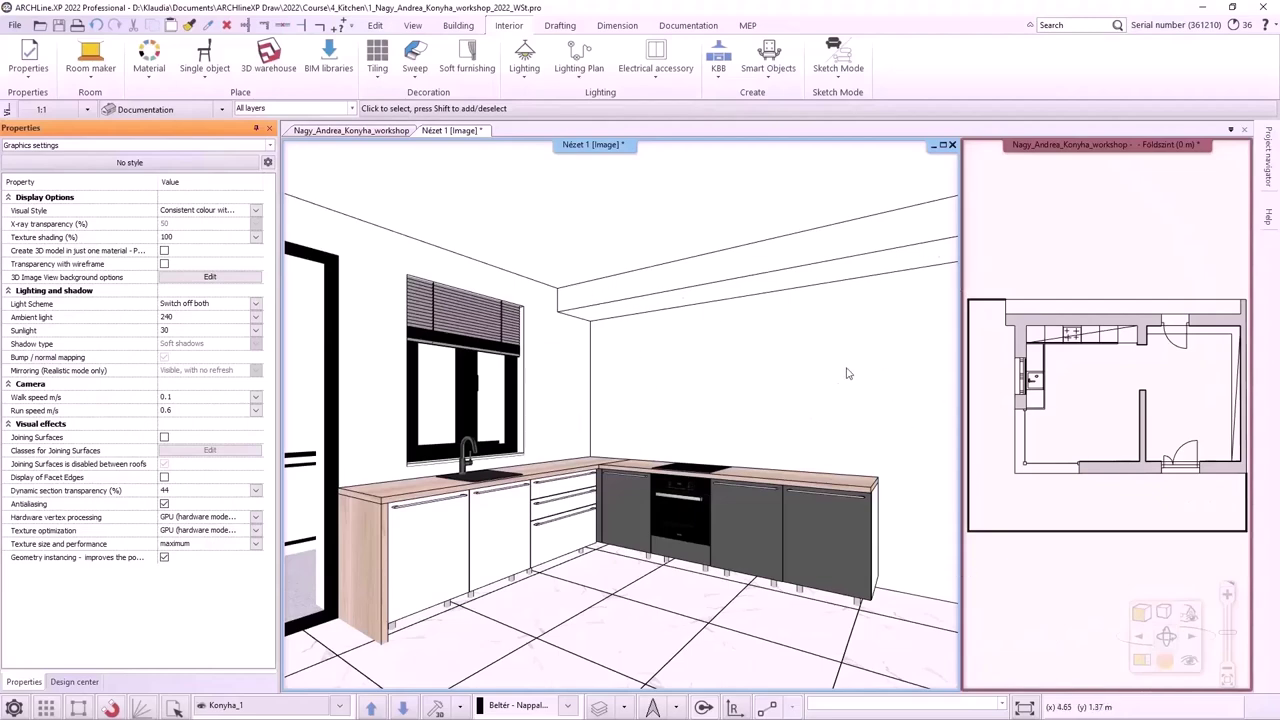
# Step: Compare against the kitchen render in Photos, then swap the floor plan back into the main view
pyautogui.click(1203, 7)
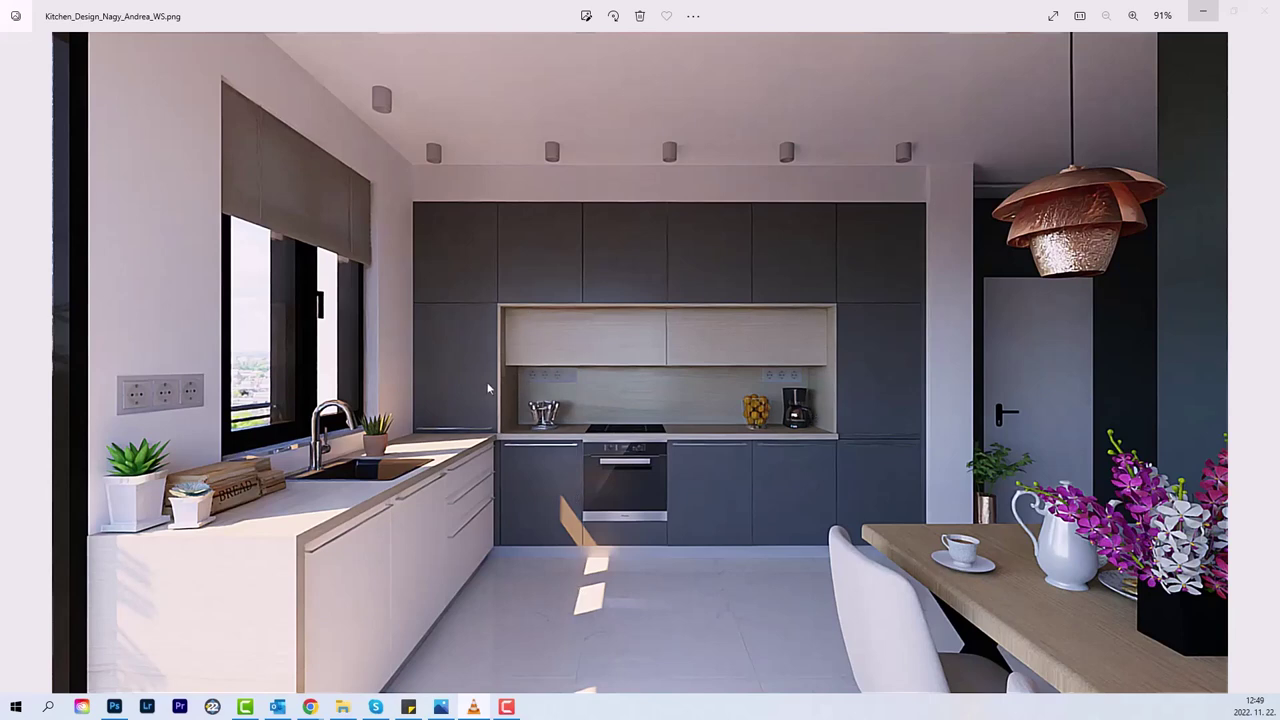
pyautogui.click(1204, 11)
pyautogui.click(1017, 575)
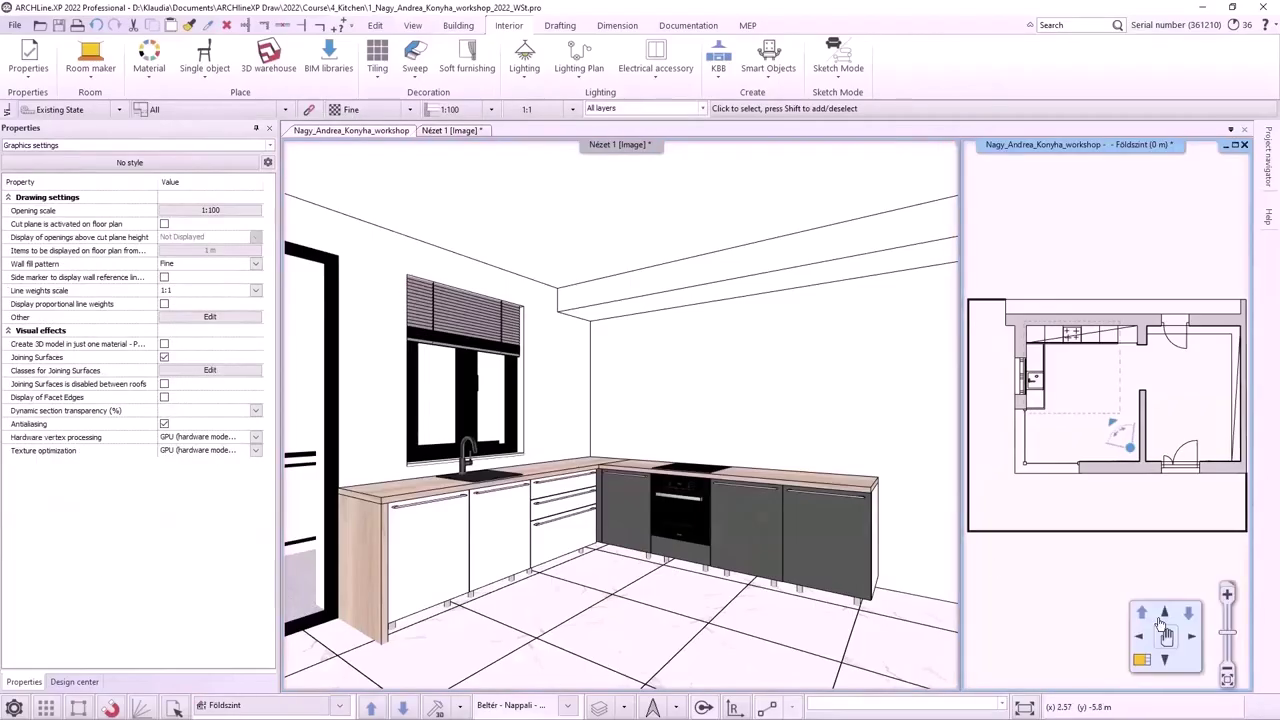
# Step: Place the Anthracite tall cabinet from the KITCHEN WS_Konyha collection in the kitchen's upper-left corner
pyautogui.click(75, 681)
pyautogui.click(7, 171)
pyautogui.click(14, 280)
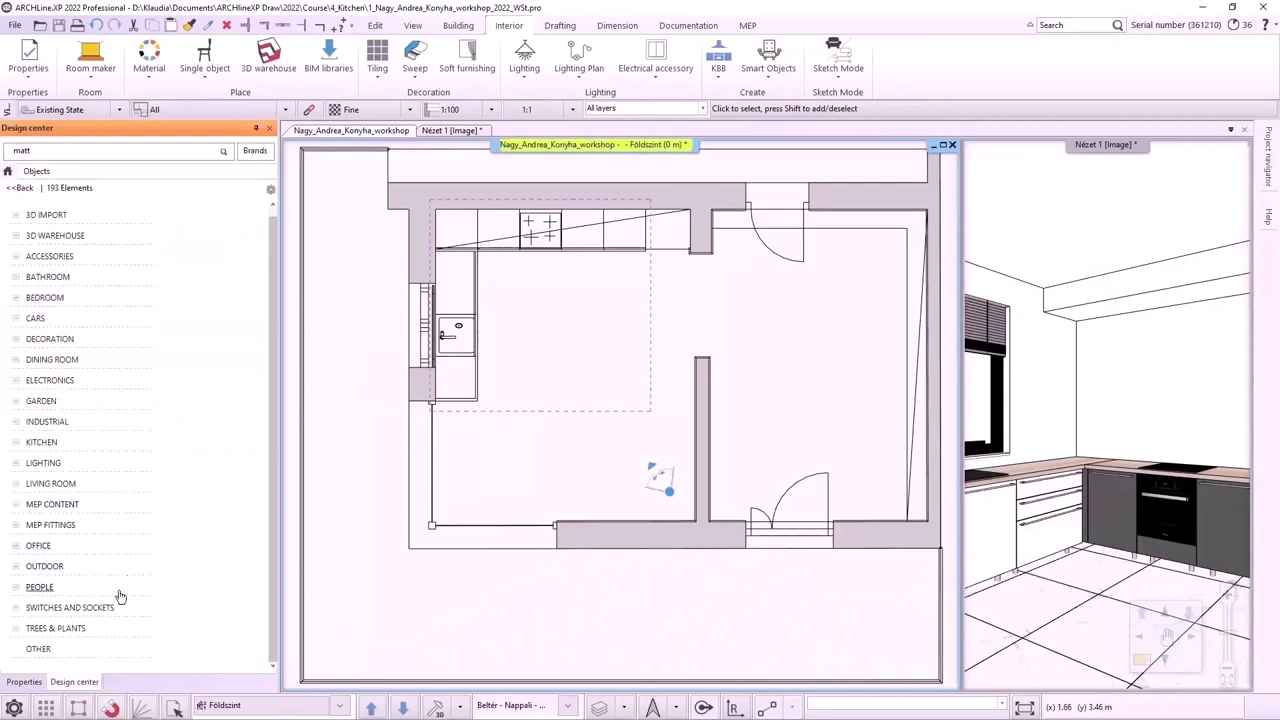
pyautogui.click(42, 442)
pyautogui.scroll(-3, 90, 540)
pyautogui.click(57, 524)
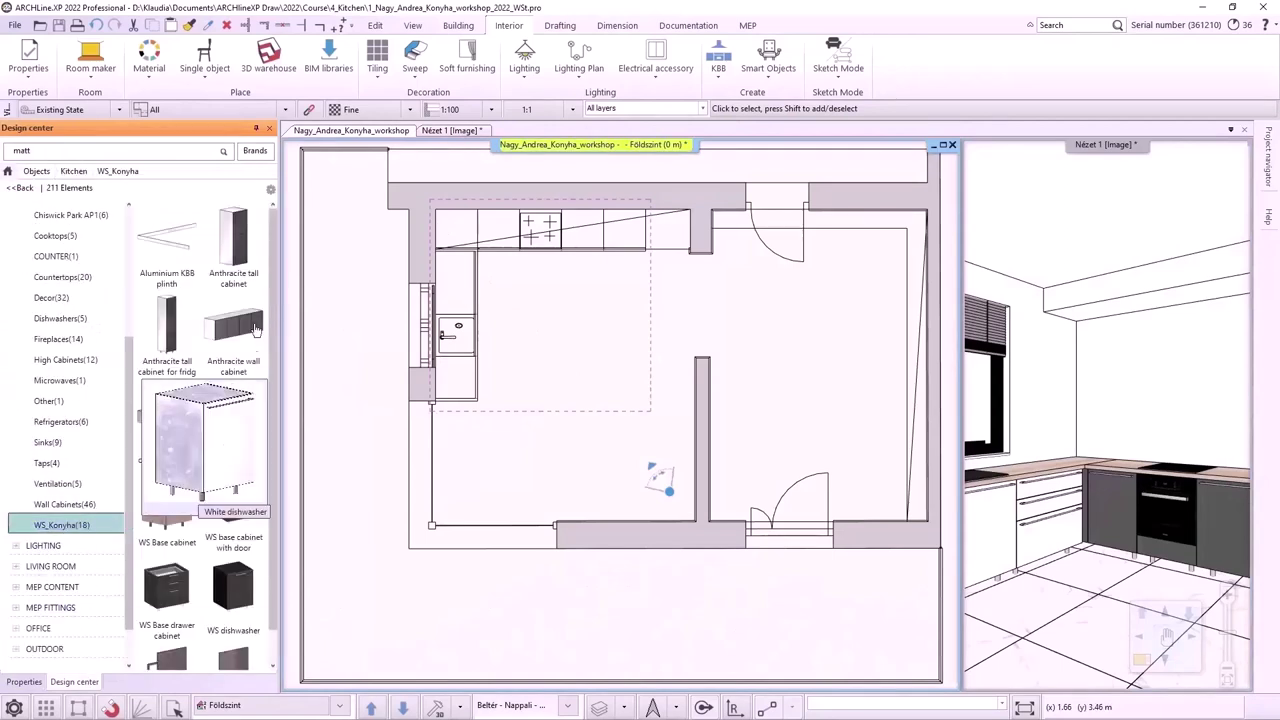
pyautogui.moveTo(233, 245); pyautogui.dragTo(432, 222)
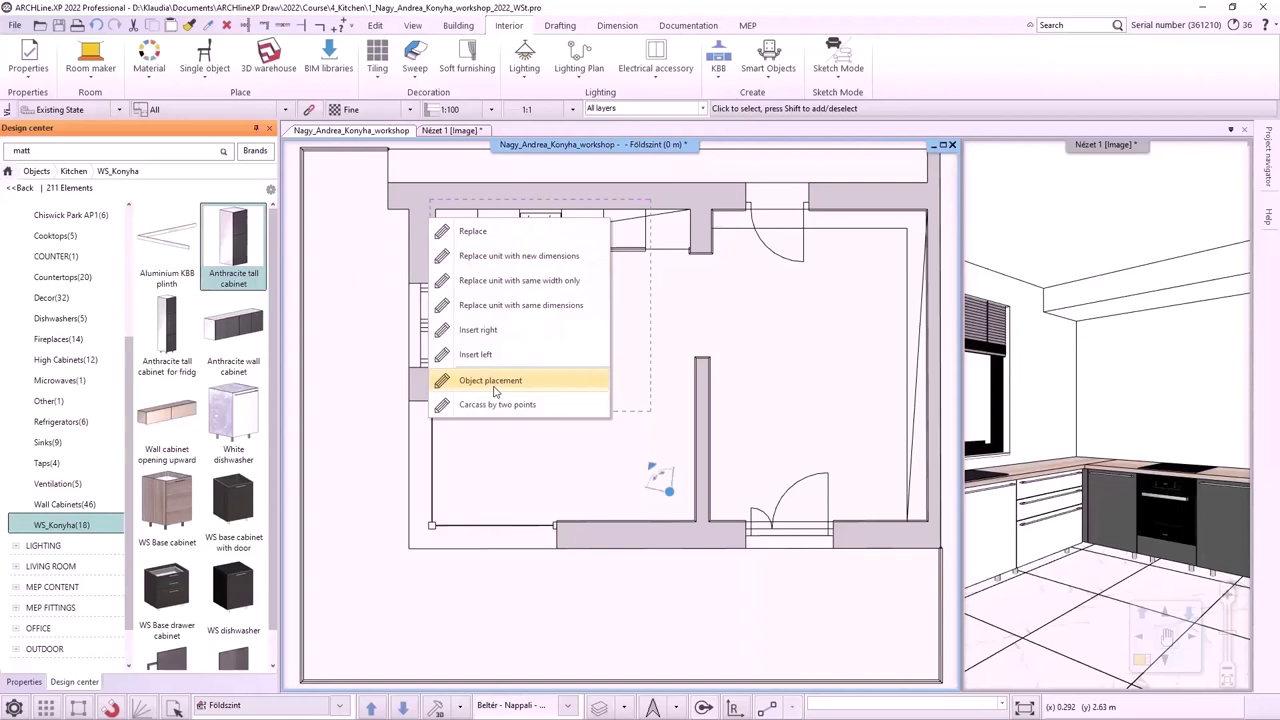
pyautogui.click(490, 381)
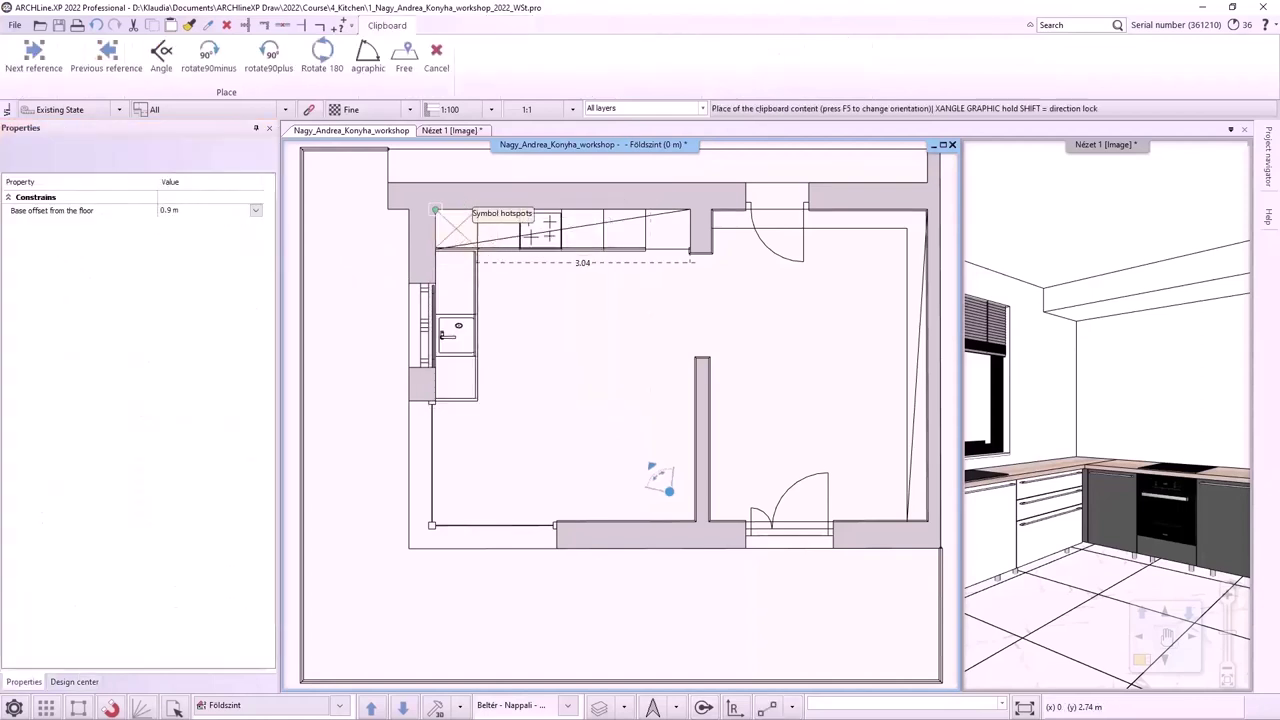
pyautogui.click(435, 211)
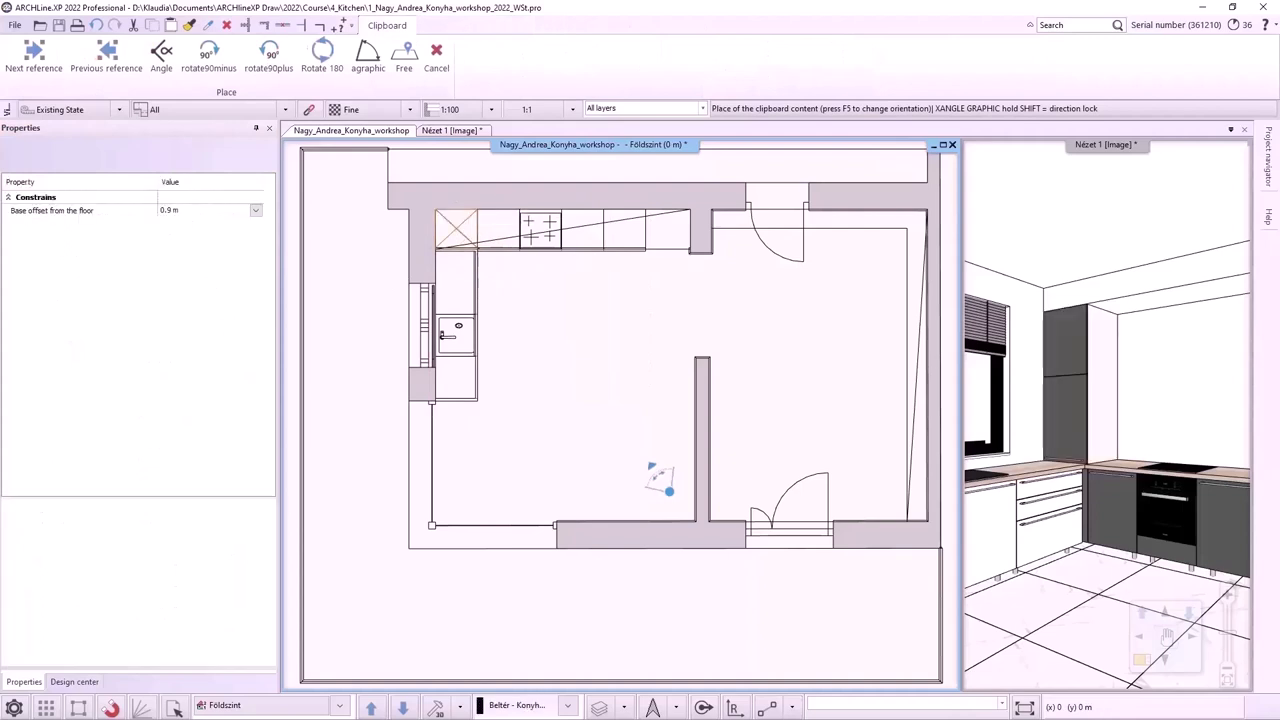
pyautogui.press('Escape')
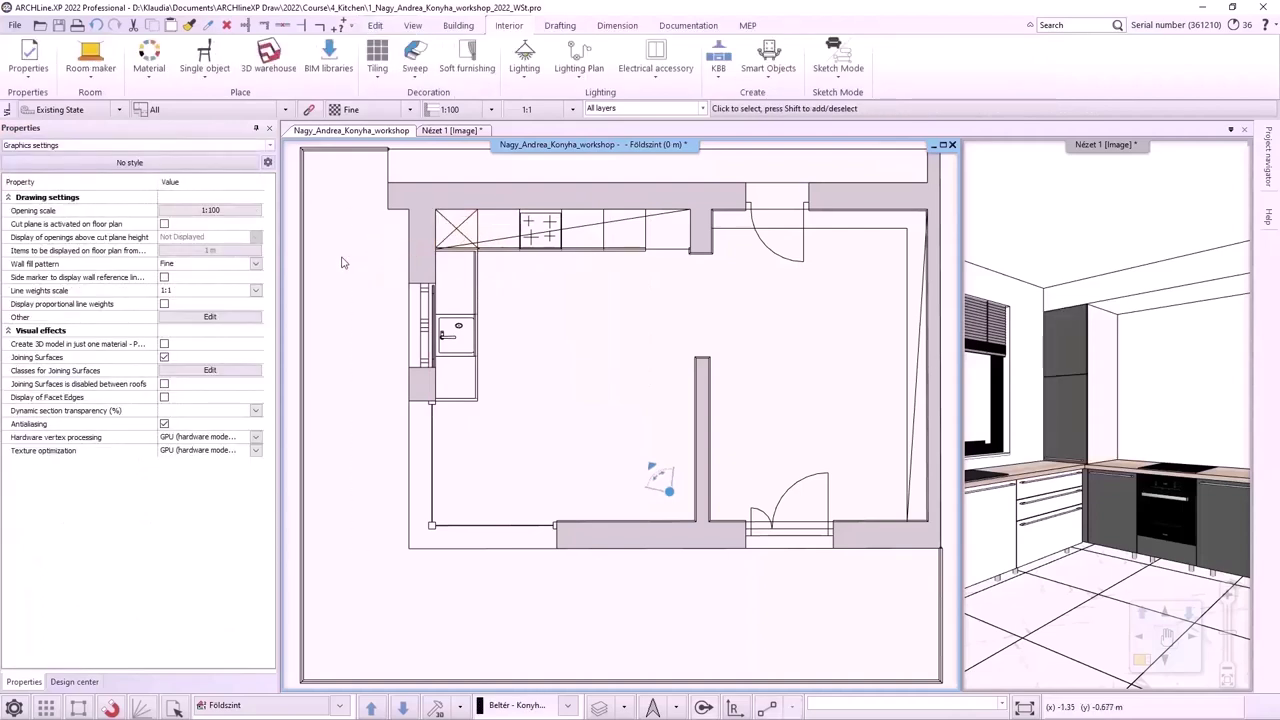
# Step: Drop the anthracite tall fridge cabinet at the wall corner and end cabinet placement
pyautogui.click(74, 682)
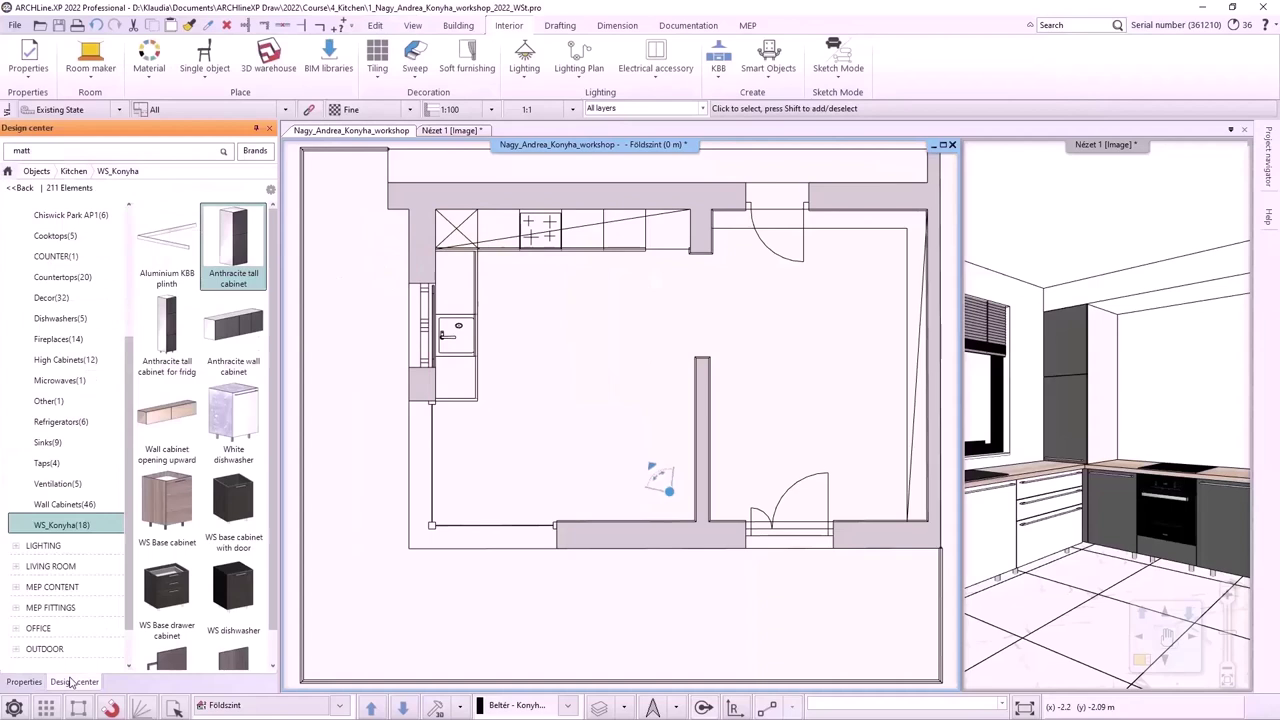
pyautogui.click(177, 346)
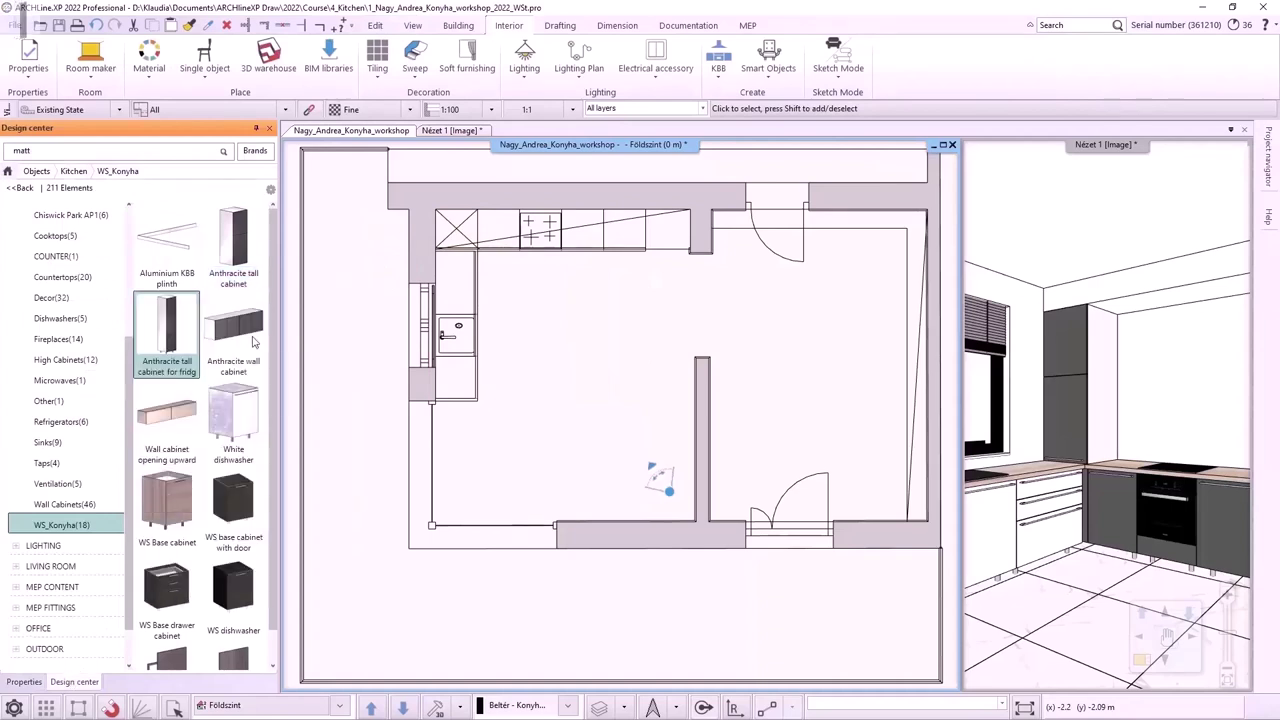
pyautogui.moveTo(253, 342); pyautogui.dragTo(666, 270)
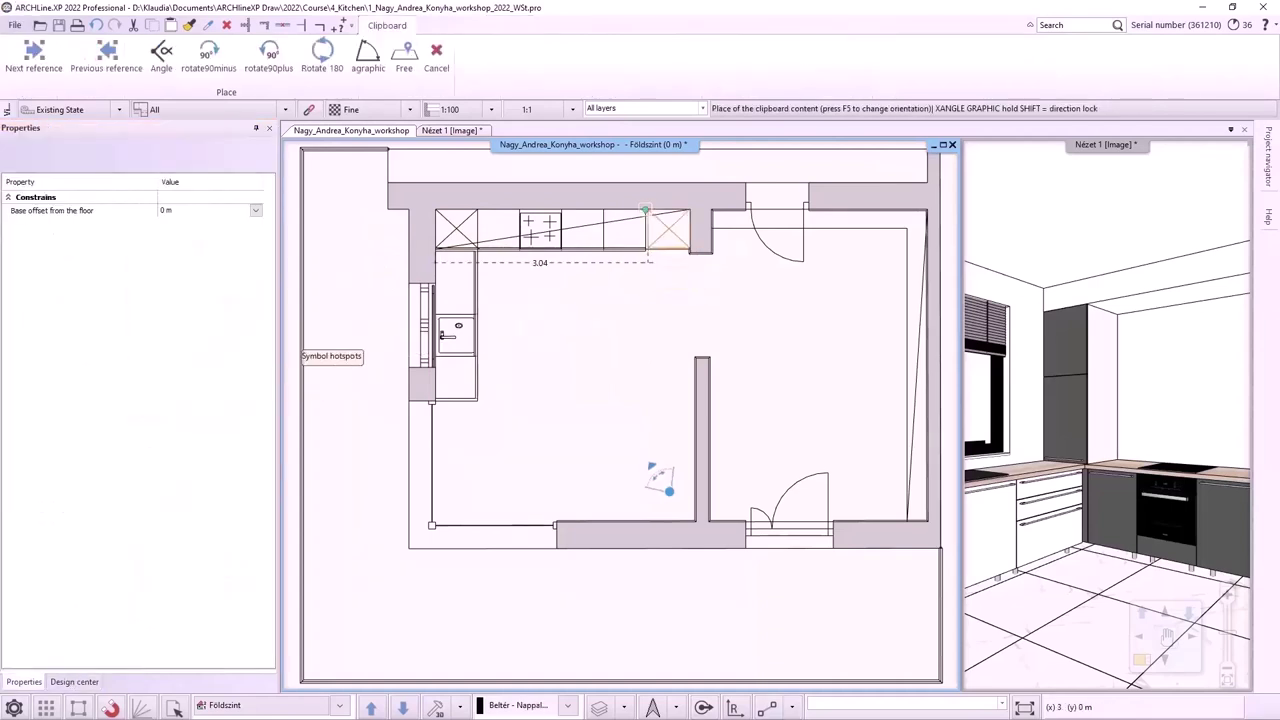
pyautogui.scroll(4, 652, 468)
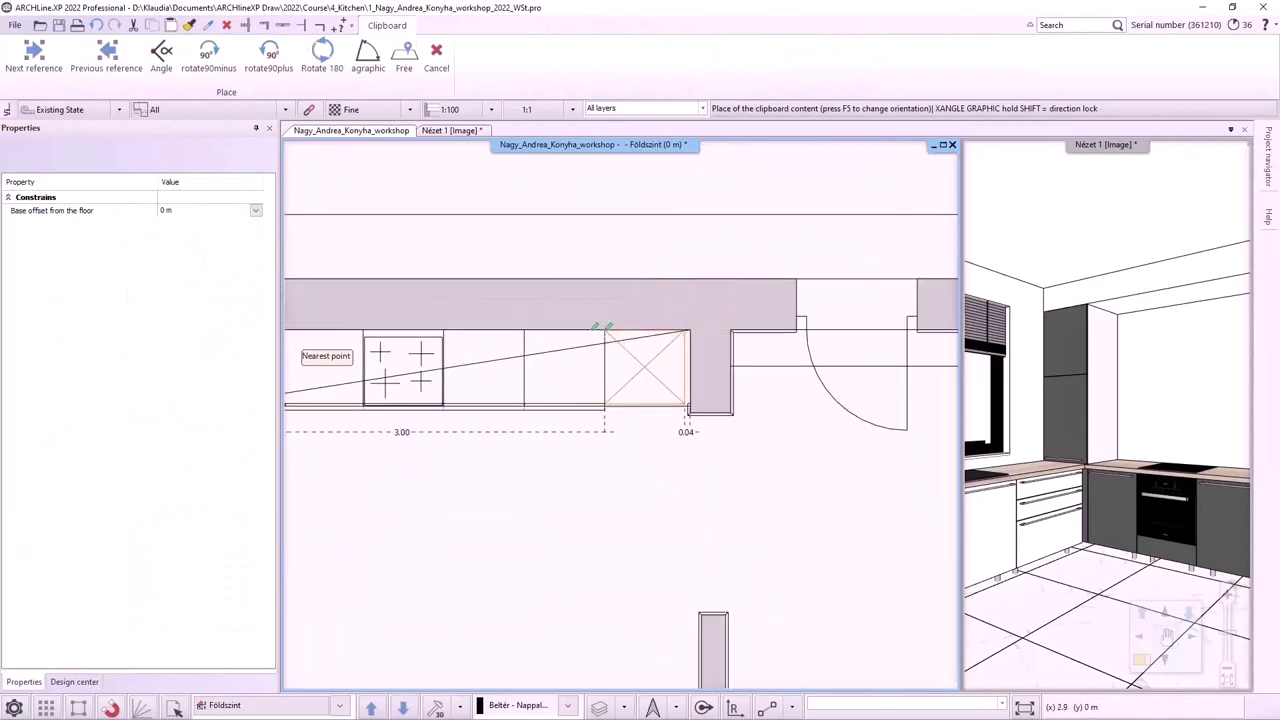
pyautogui.click(604, 330)
pyautogui.press('Escape')
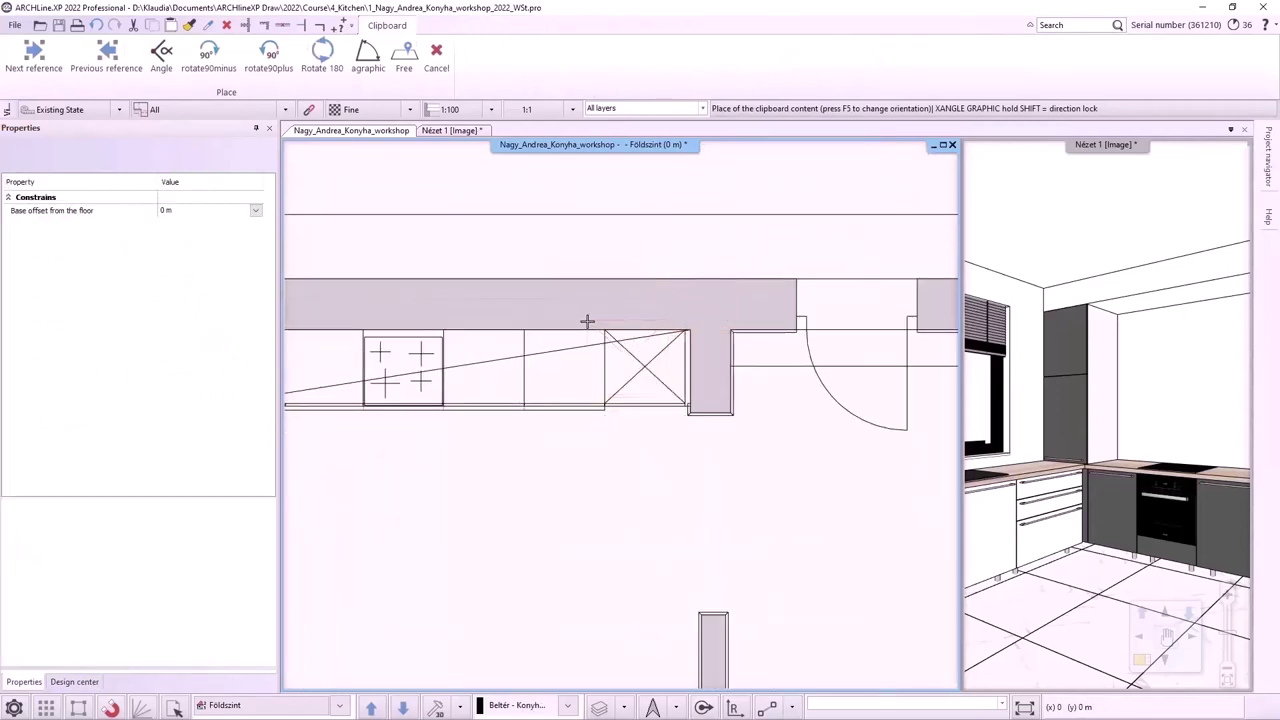
pyautogui.scroll(-1, 410, 433)
pyautogui.scroll(-2, 410, 433)
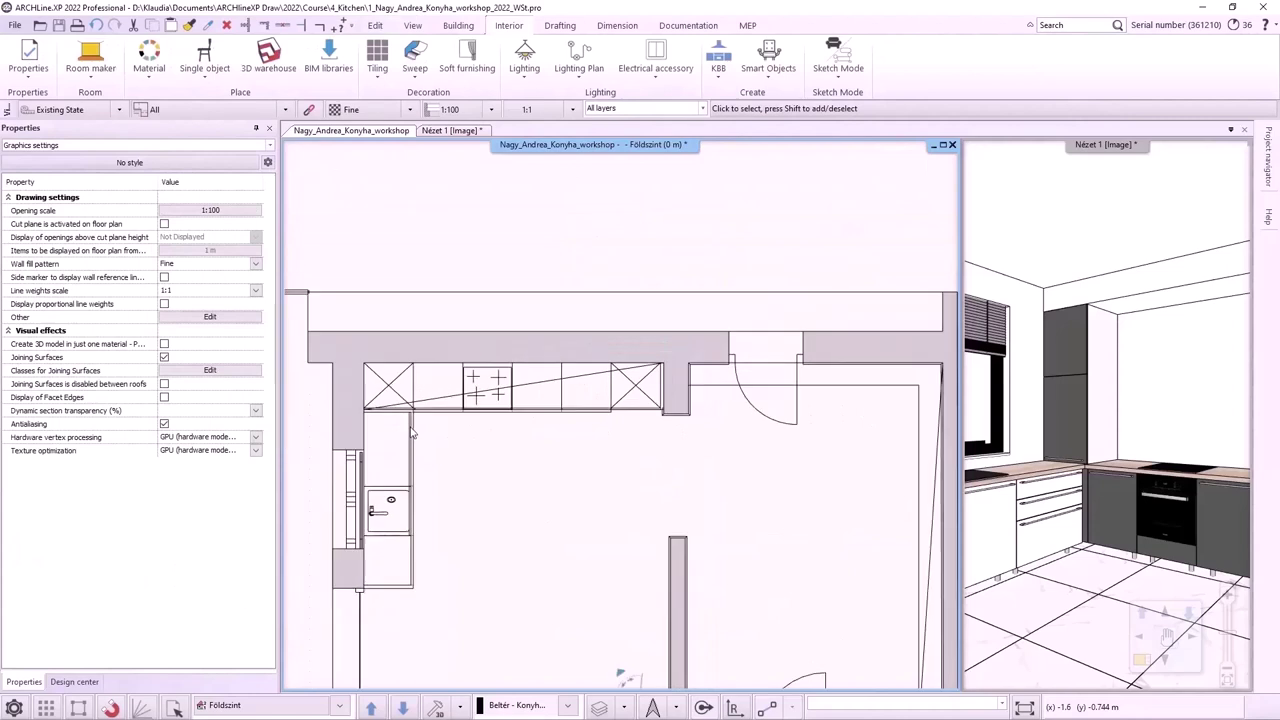
# Step: Place the Anthracite wall cabinet along the upper wall using wall placement
pyautogui.click(74, 682)
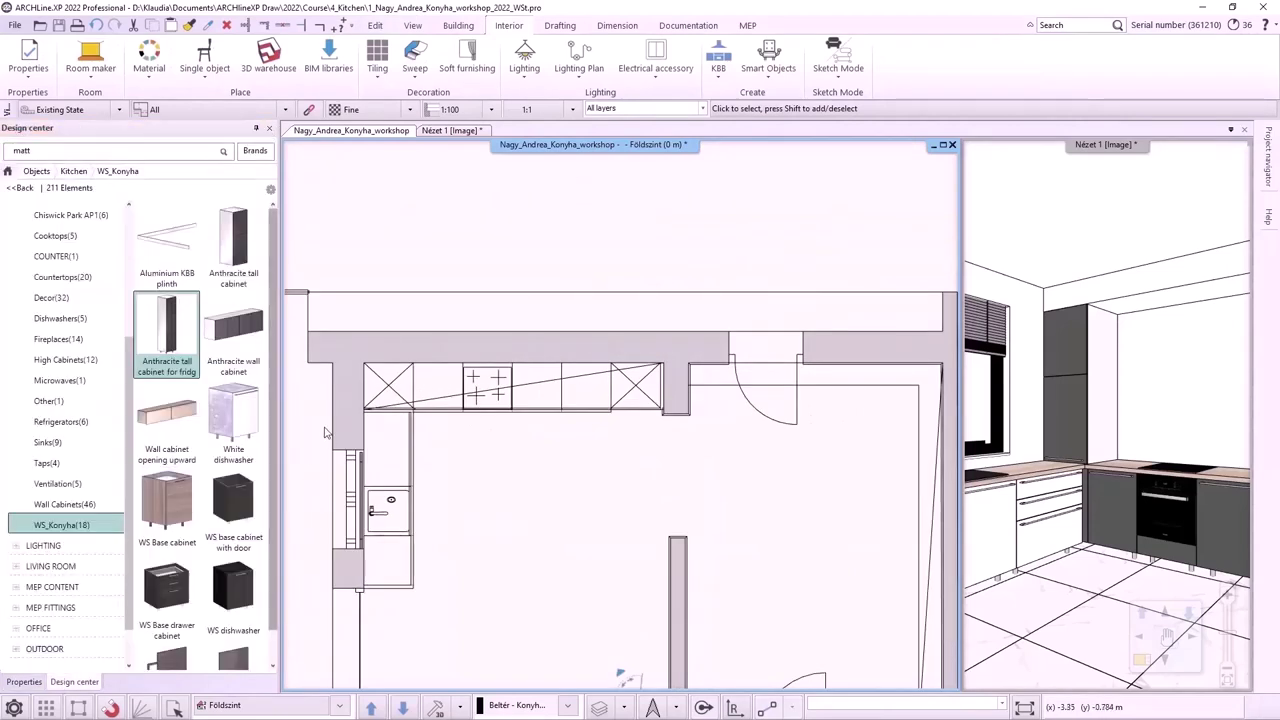
pyautogui.moveTo(233, 350)
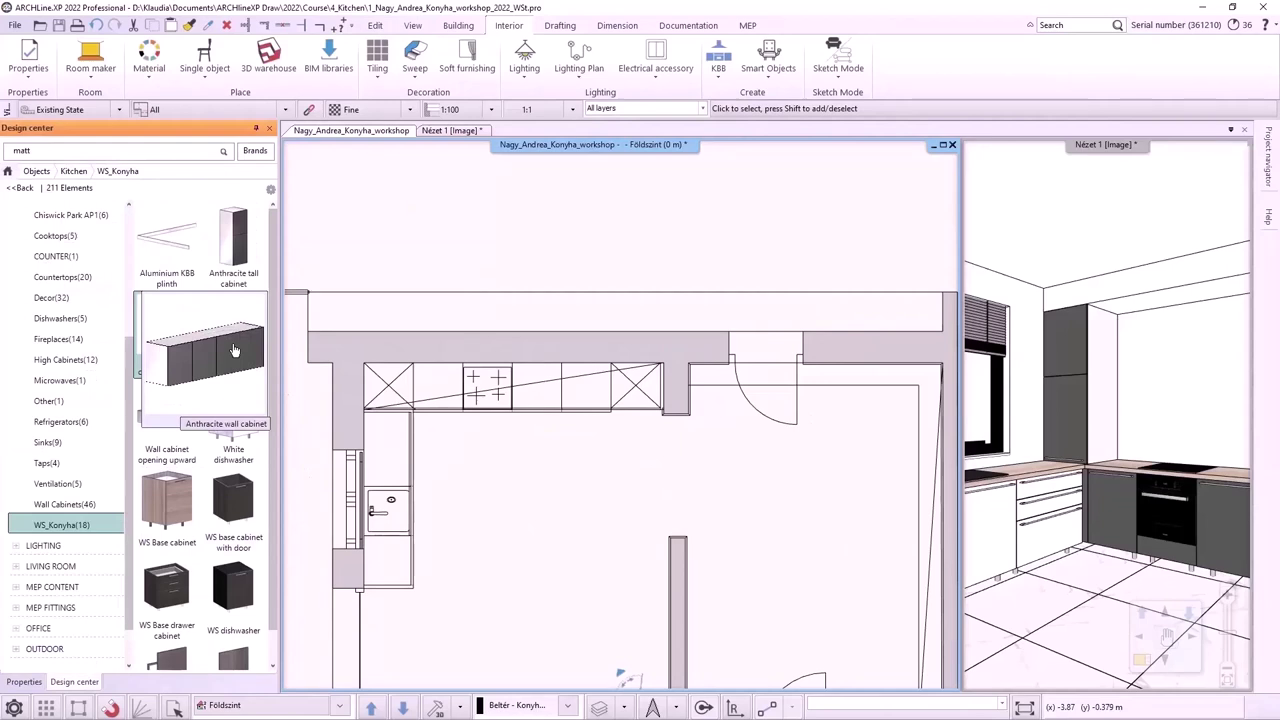
pyautogui.moveTo(233, 350); pyautogui.dragTo(452, 376)
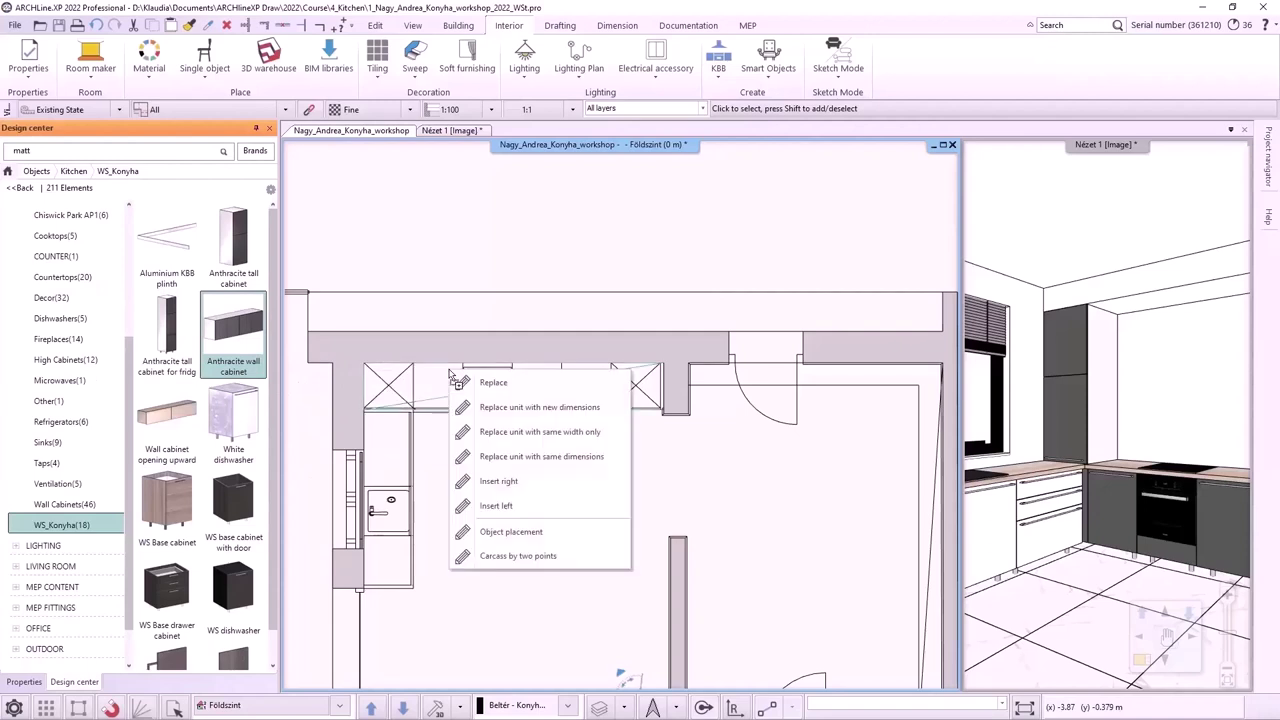
pyautogui.click(490, 531)
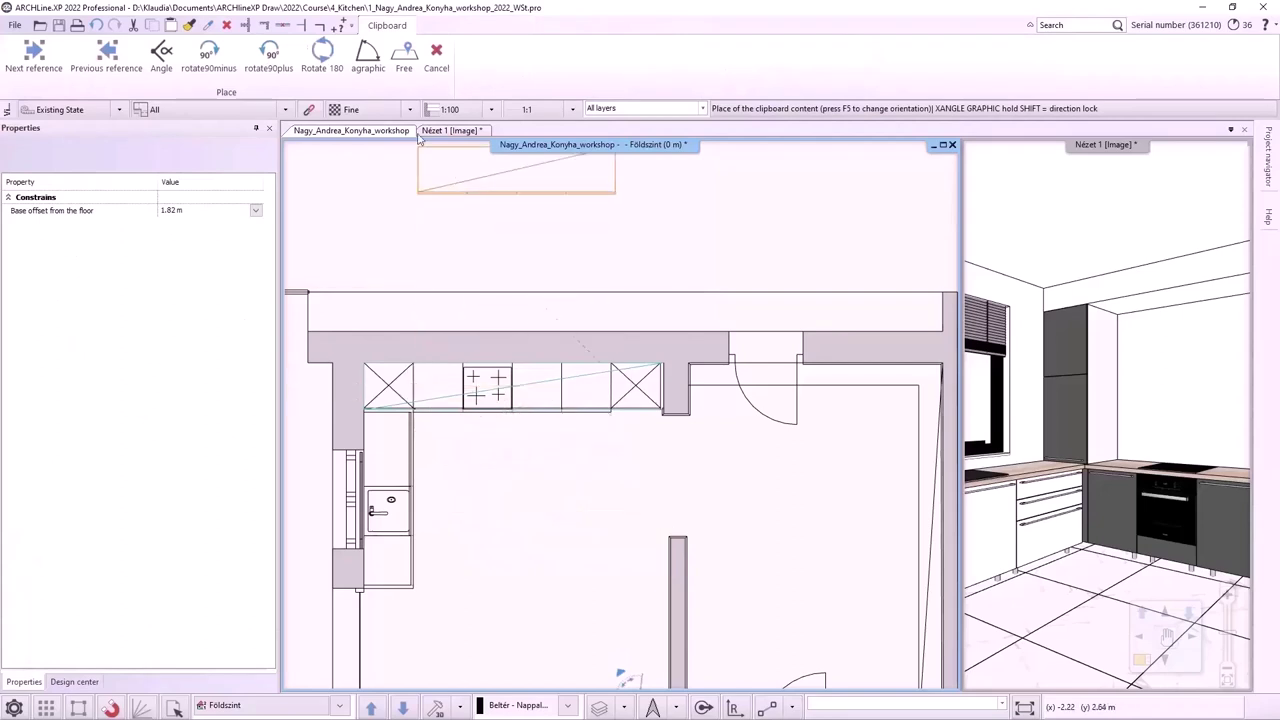
pyautogui.click(404, 55)
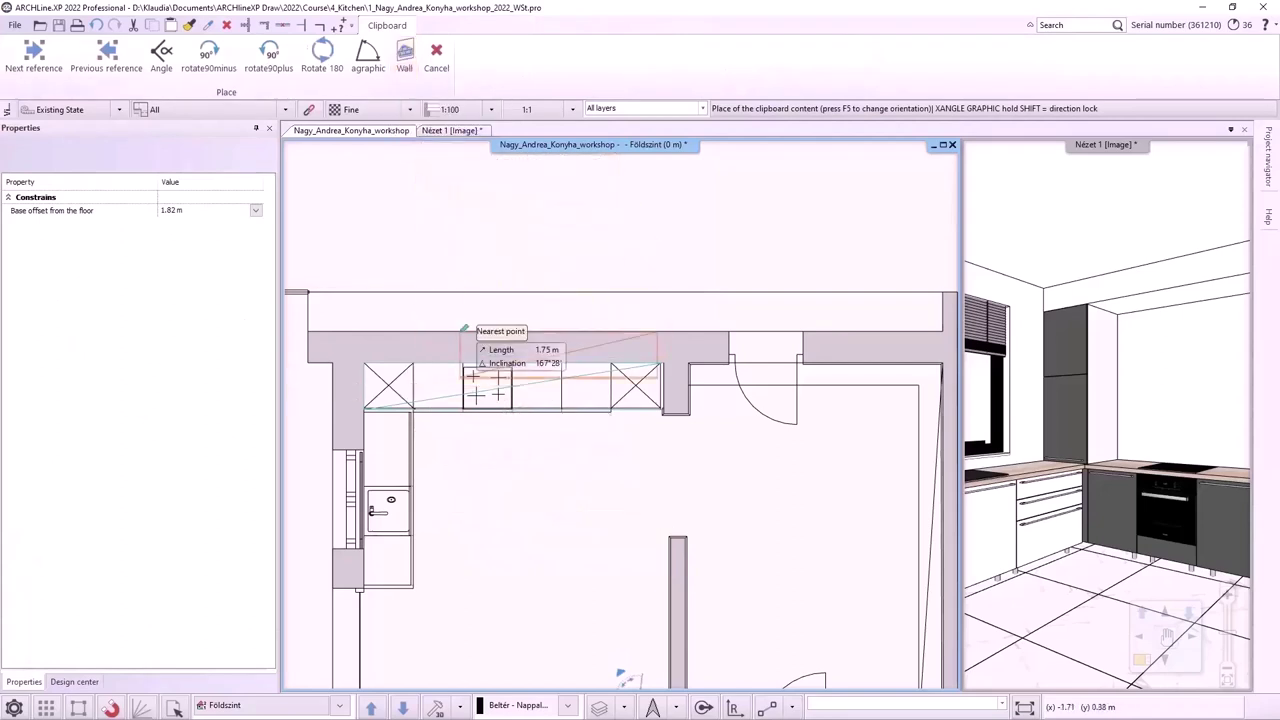
pyautogui.click(410, 365)
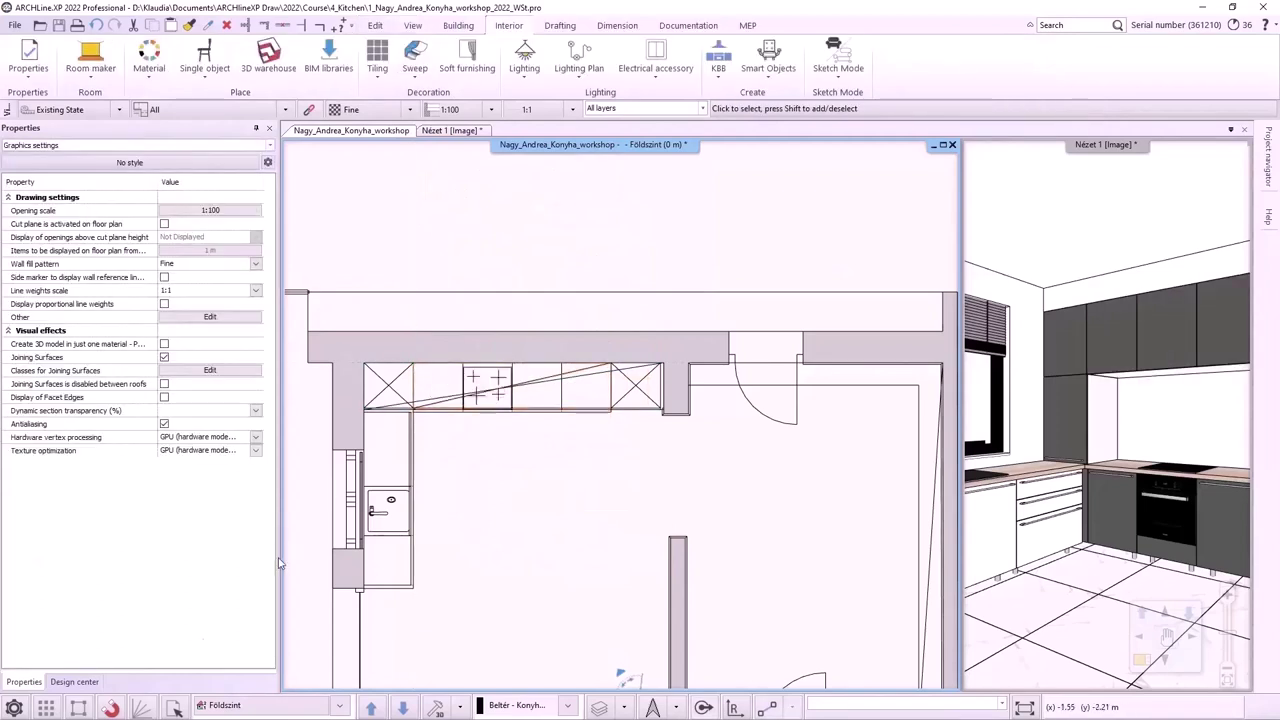
# Step: Hang the upward-opening wall cabinet, 2.36 m wide and 0.4 m high, on the back wall at 1.4 m
pyautogui.click(74, 681)
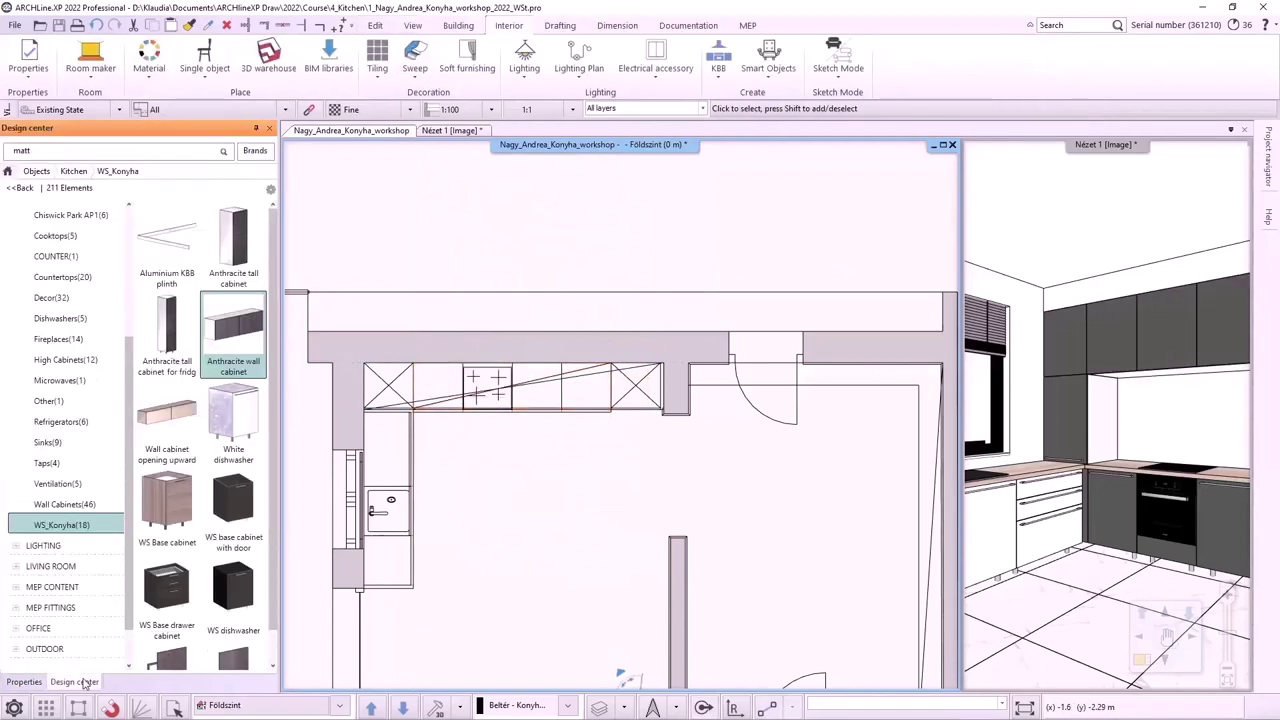
pyautogui.click(188, 418)
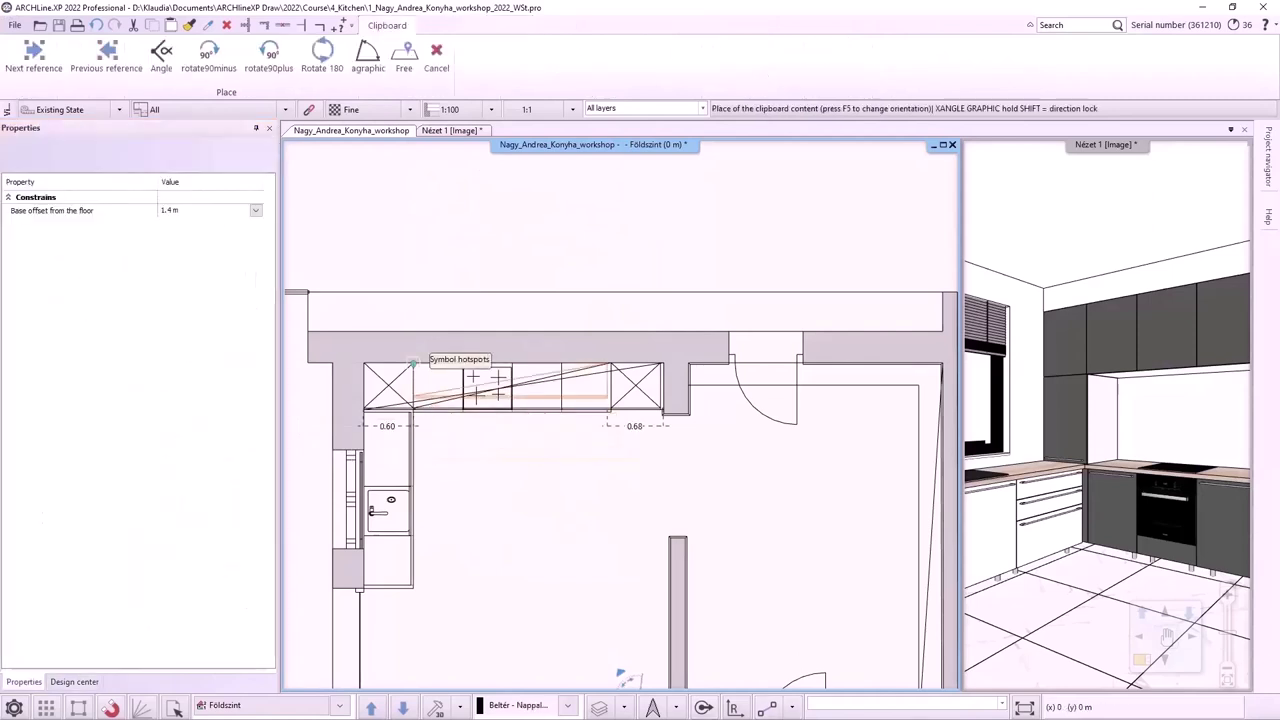
pyautogui.click(412, 363)
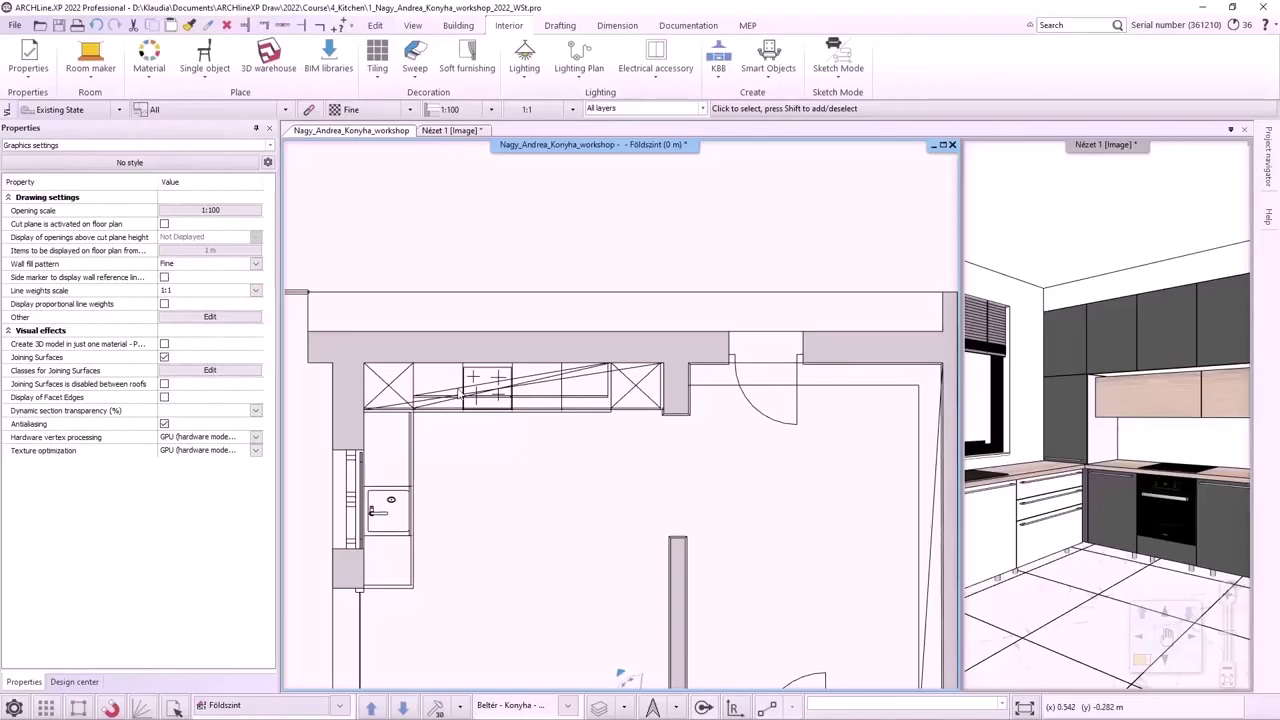
pyautogui.scroll(3, 537, 345)
pyautogui.click(537, 345)
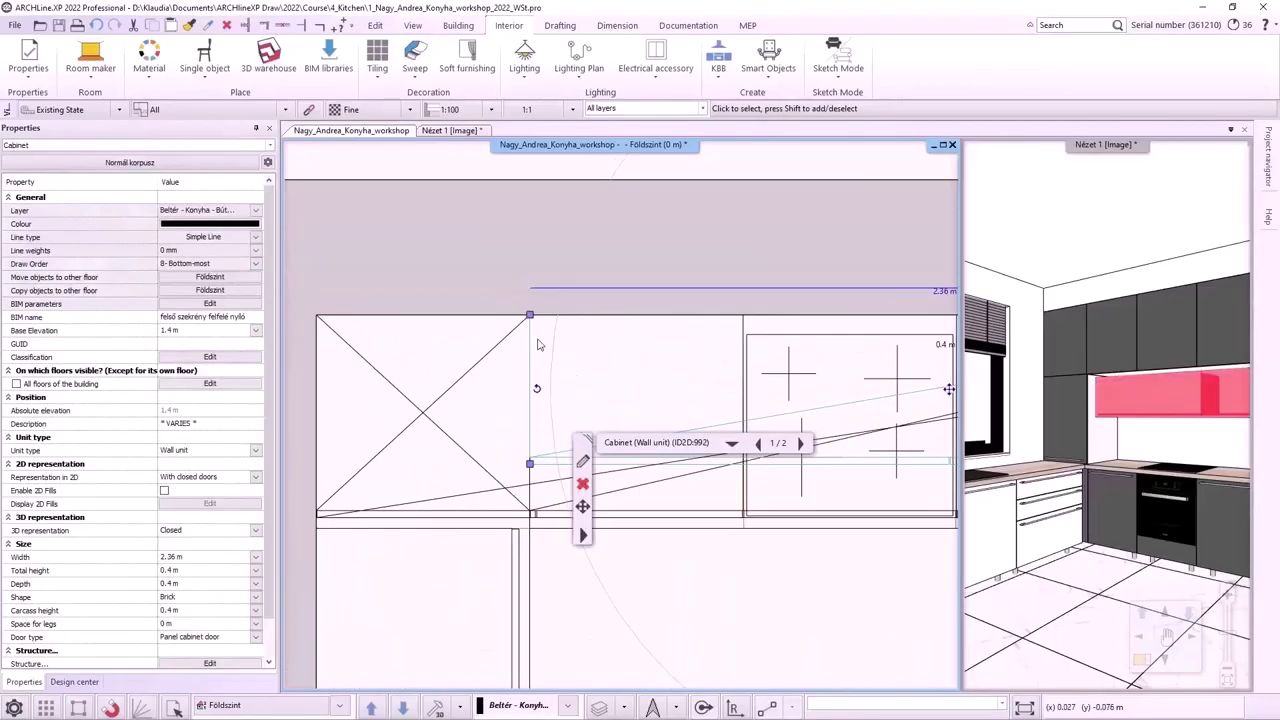
pyautogui.scroll(2, 537, 345)
pyautogui.click(514, 366)
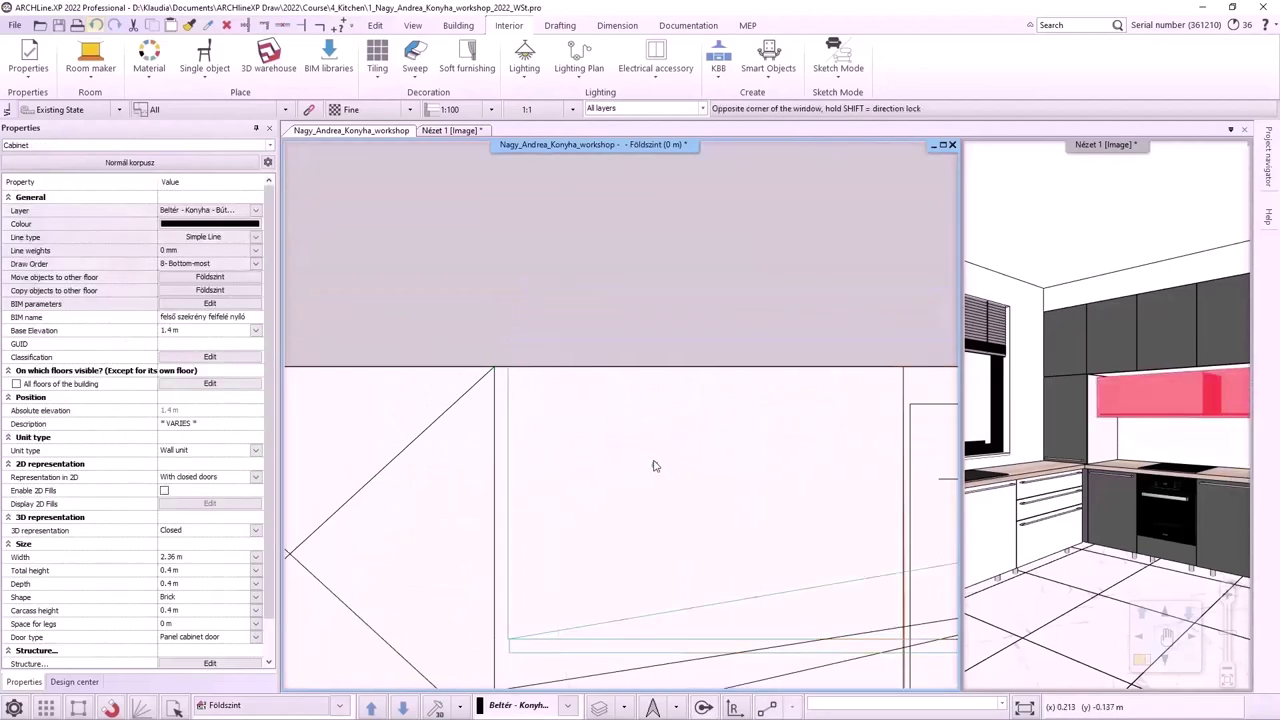
pyautogui.click(655, 466)
pyautogui.scroll(-5, 655, 466)
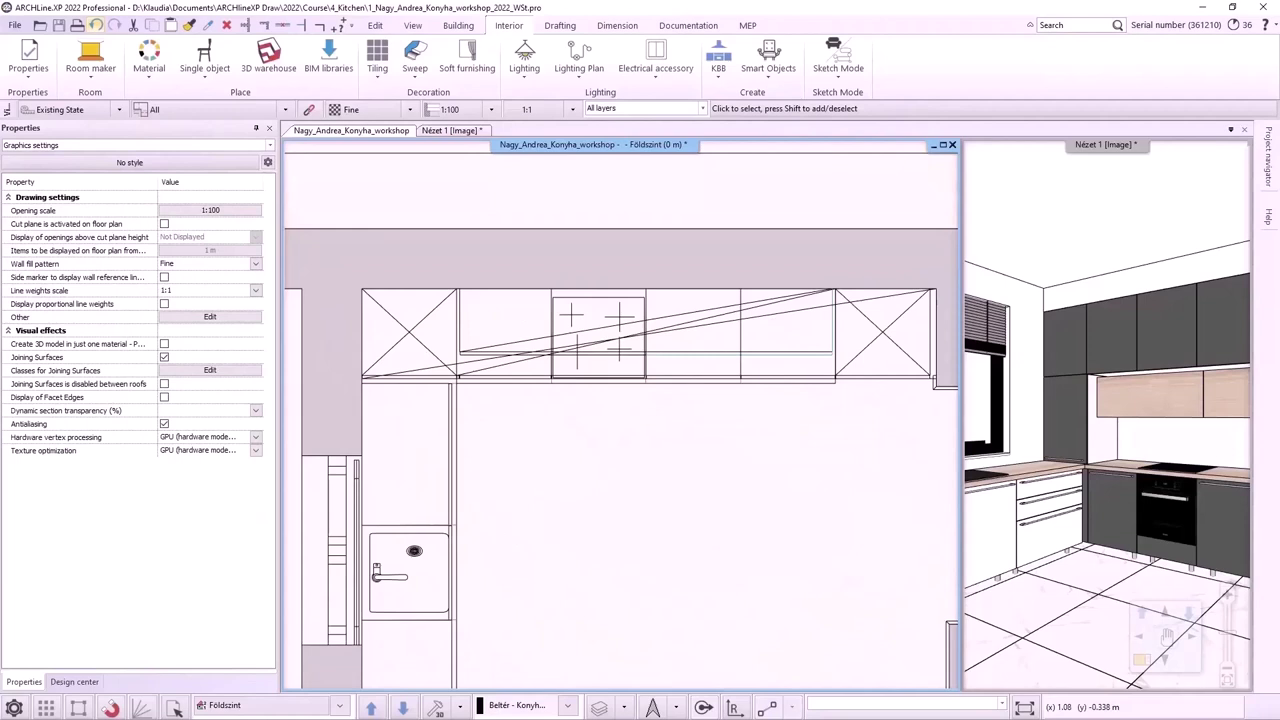
# Step: Draw a countertop by profile along the back-wall cabinets from the left corner to the right corner
pyautogui.click(718, 72)
pyautogui.moveTo(755, 202)
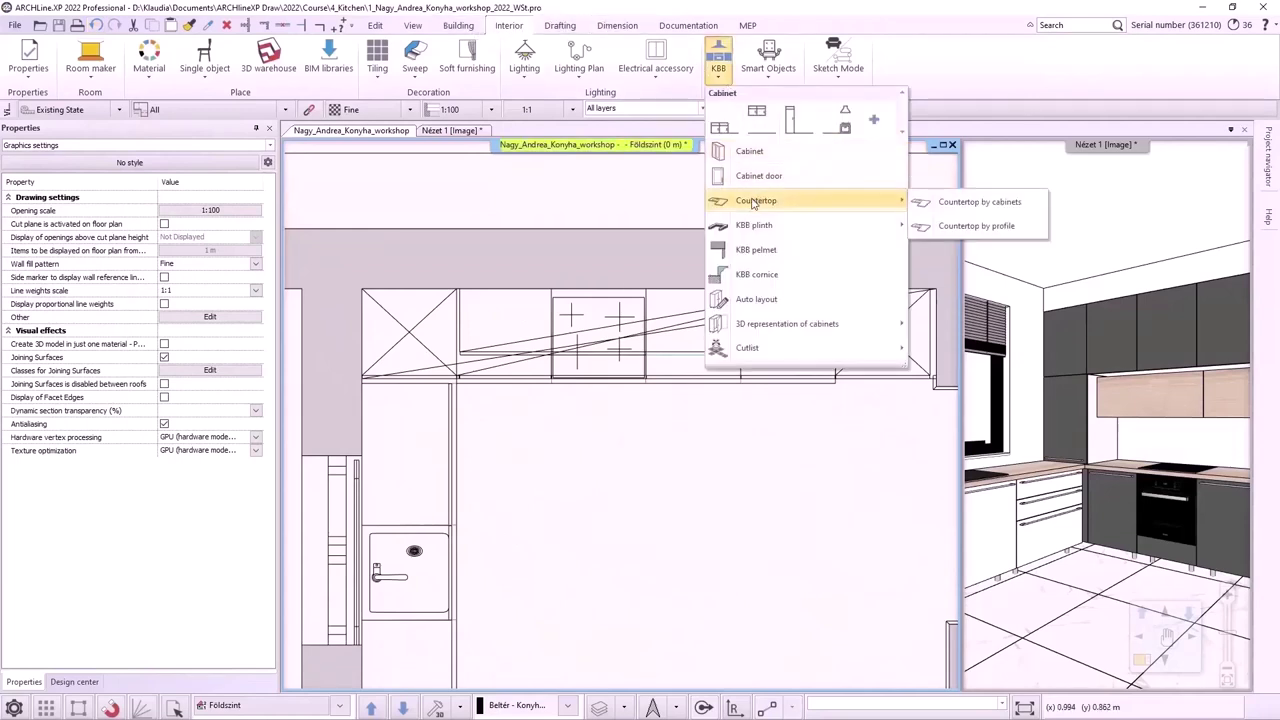
pyautogui.click(975, 226)
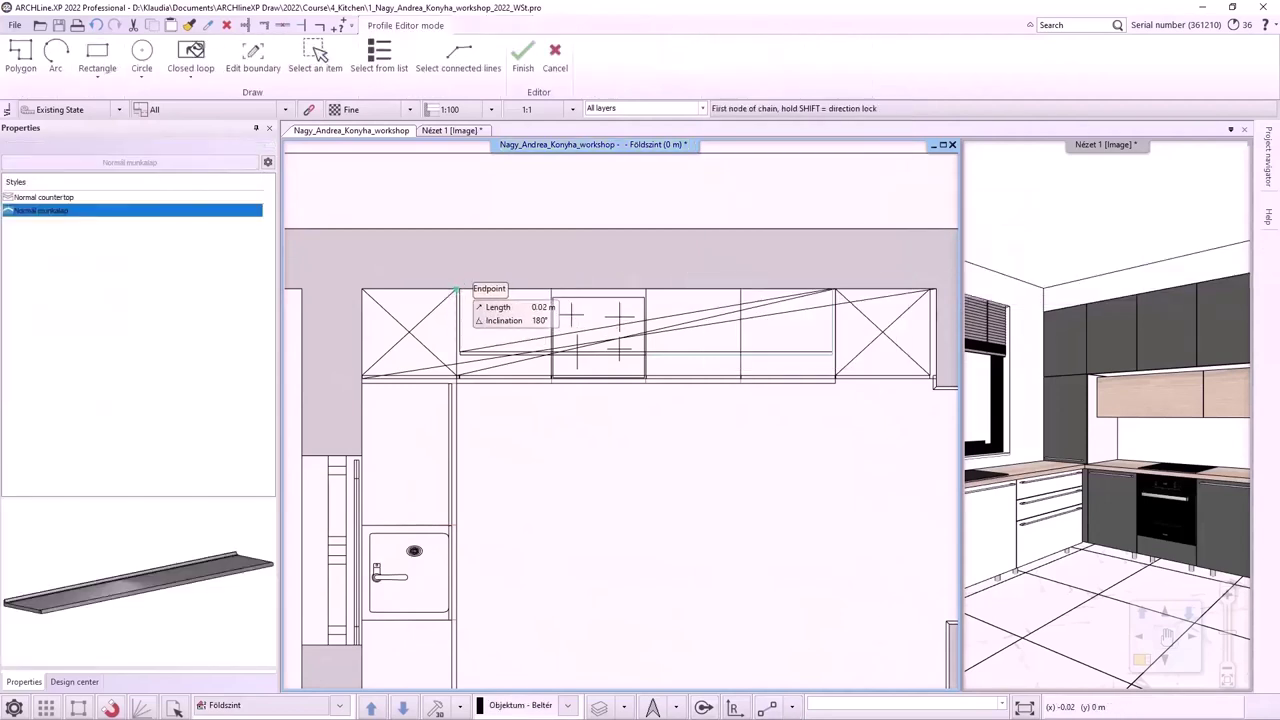
pyautogui.click(456, 290)
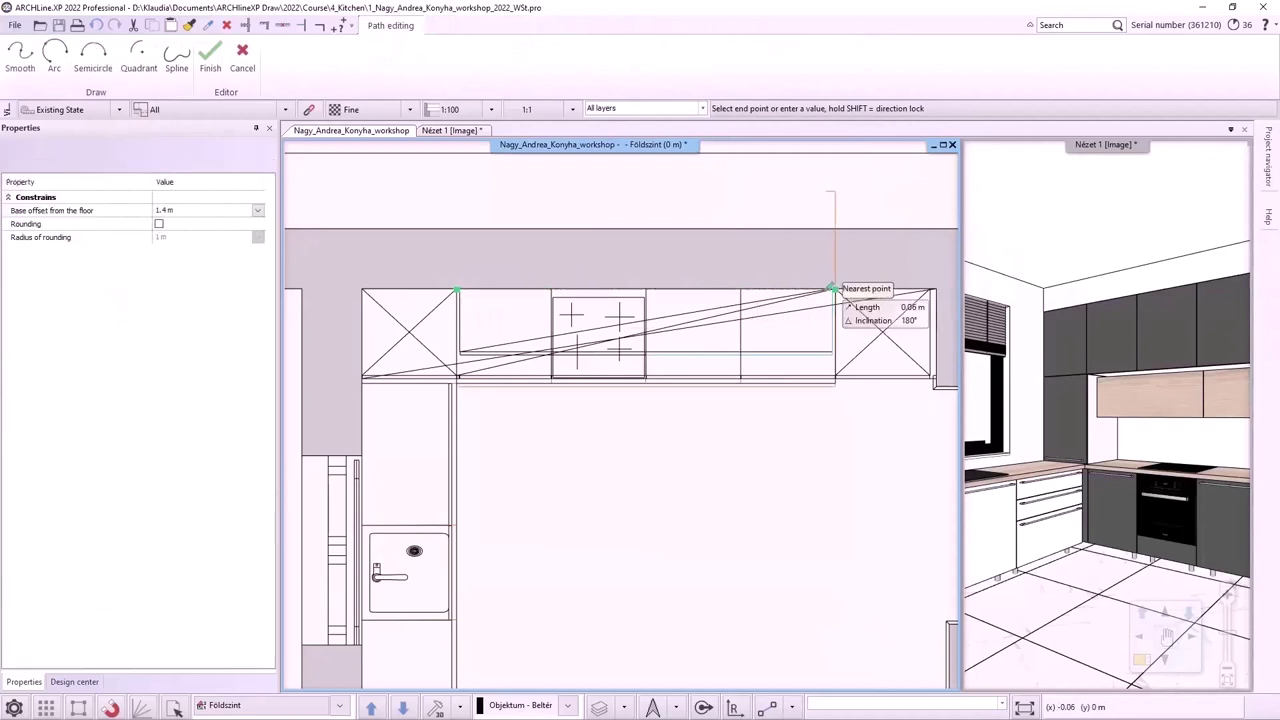
pyautogui.doubleClick(830, 288)
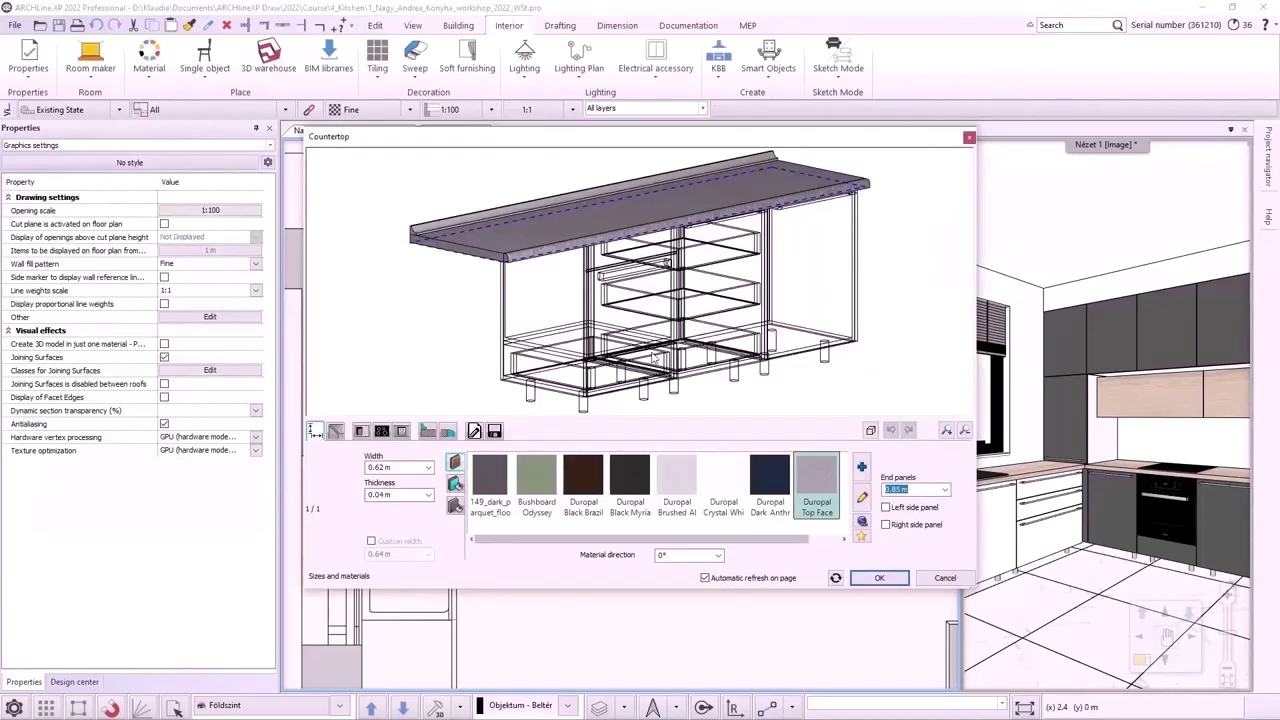
# Step: Apply the WS_counter style with 0.02 m thickness and add a right-side end panel
pyautogui.click(494, 431)
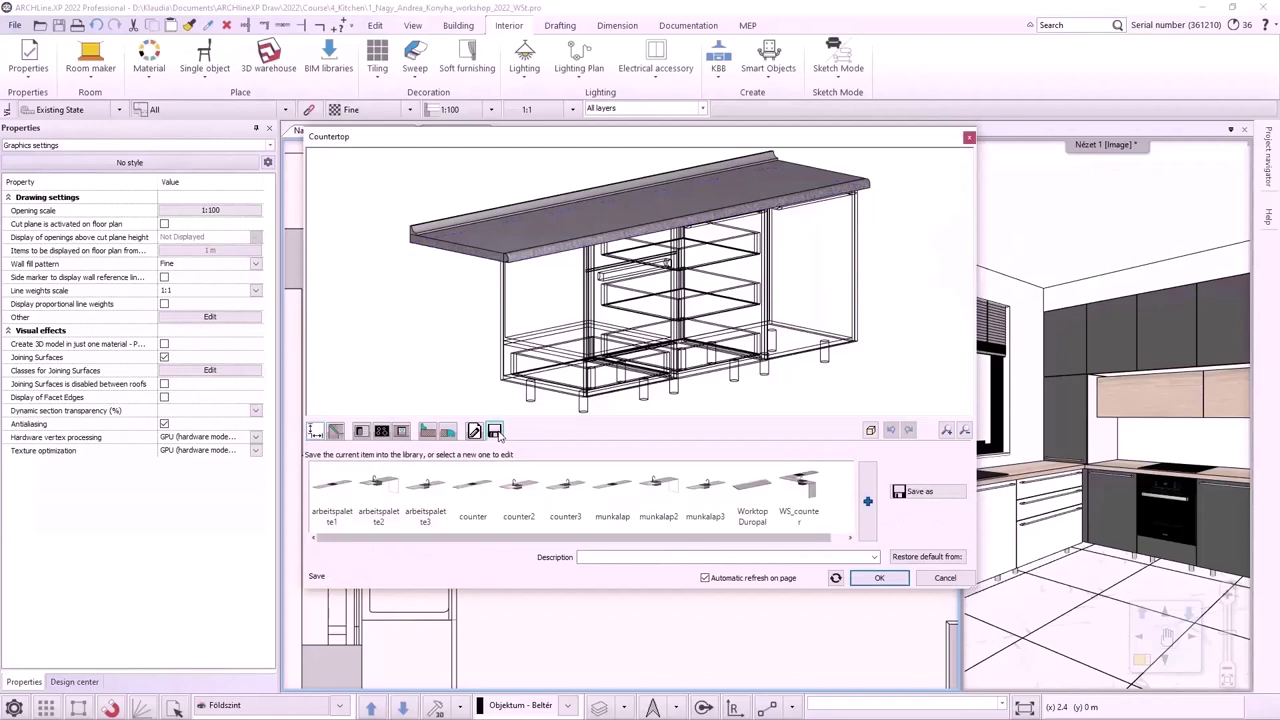
pyautogui.click(813, 512)
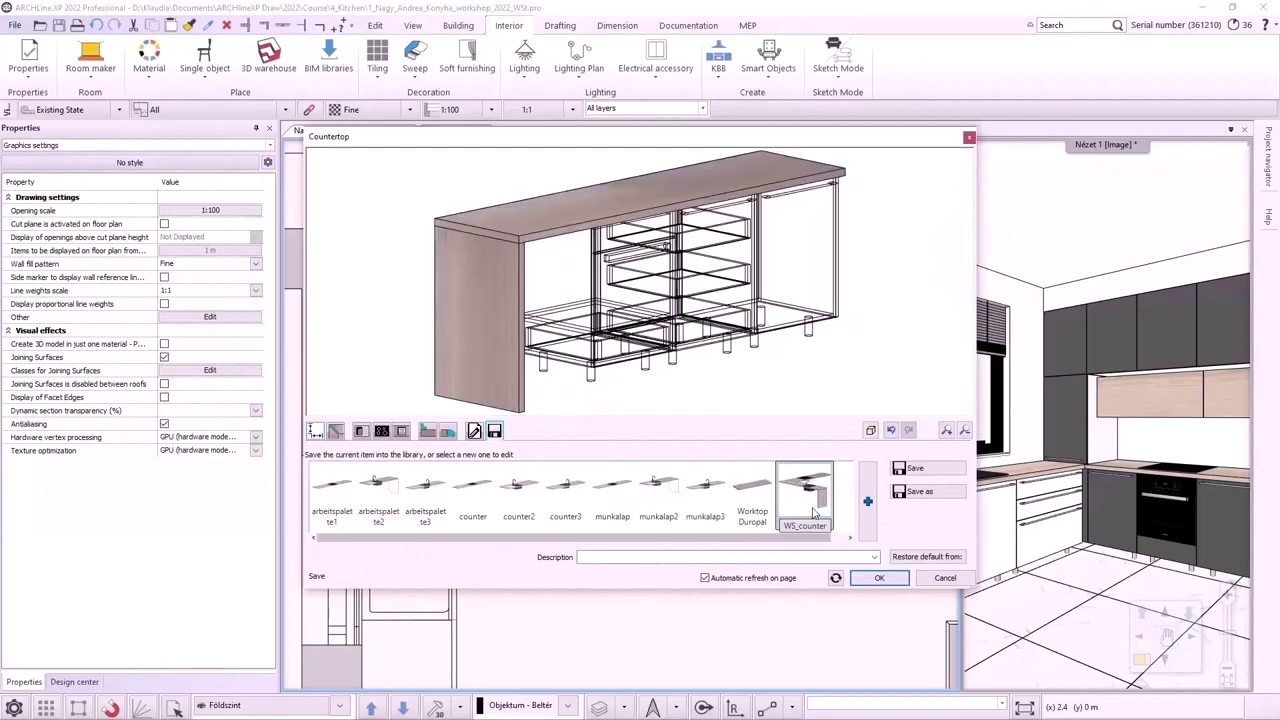
pyautogui.click(316, 432)
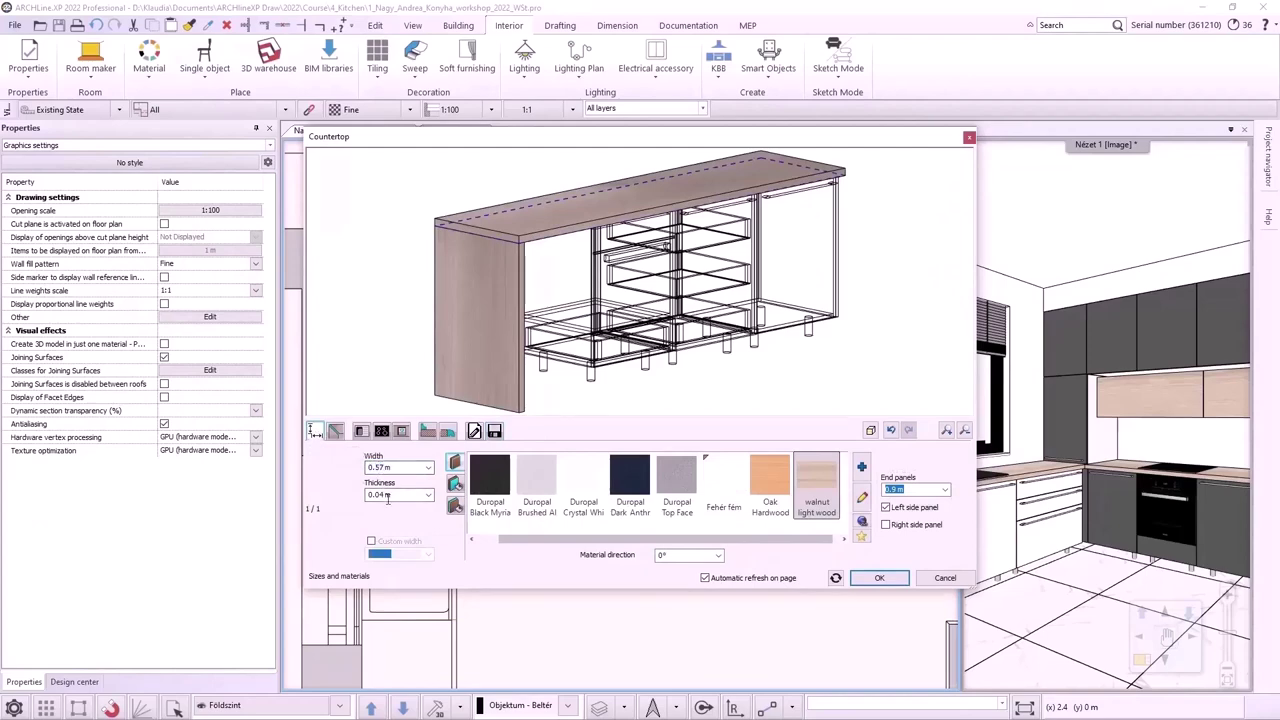
pyautogui.click(387, 497)
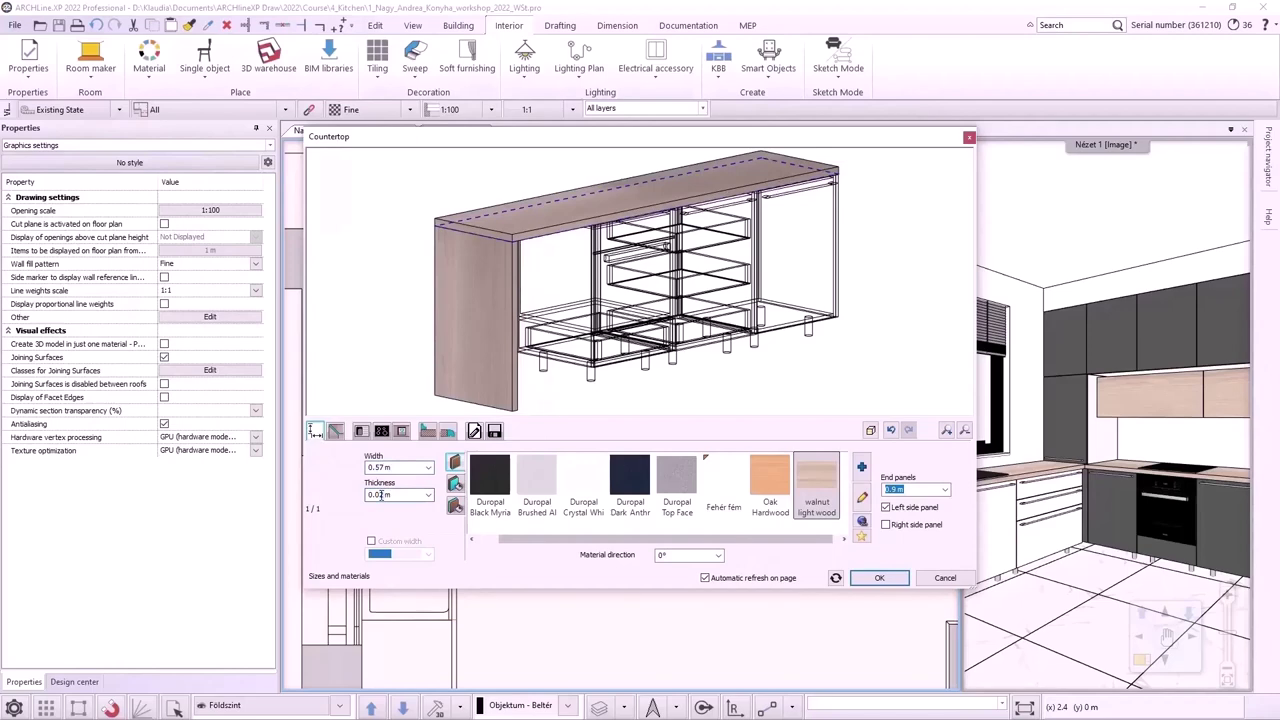
pyautogui.click(886, 526)
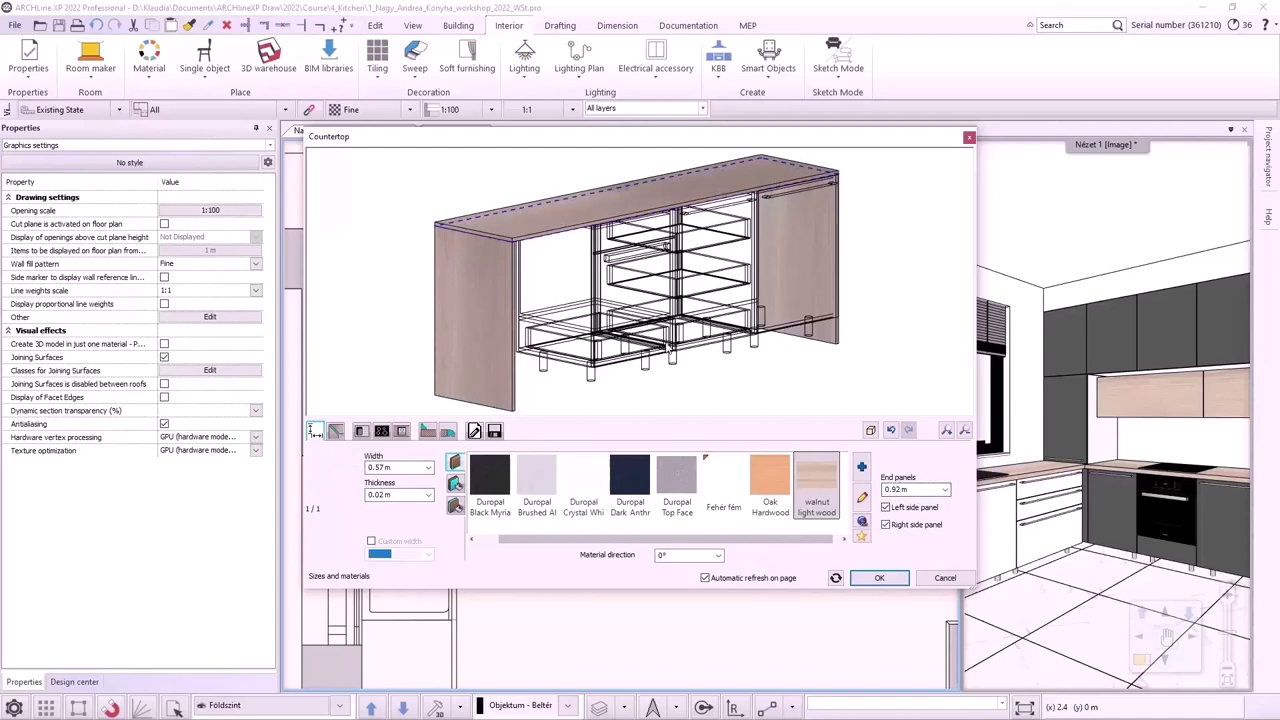
pyautogui.click(898, 489)
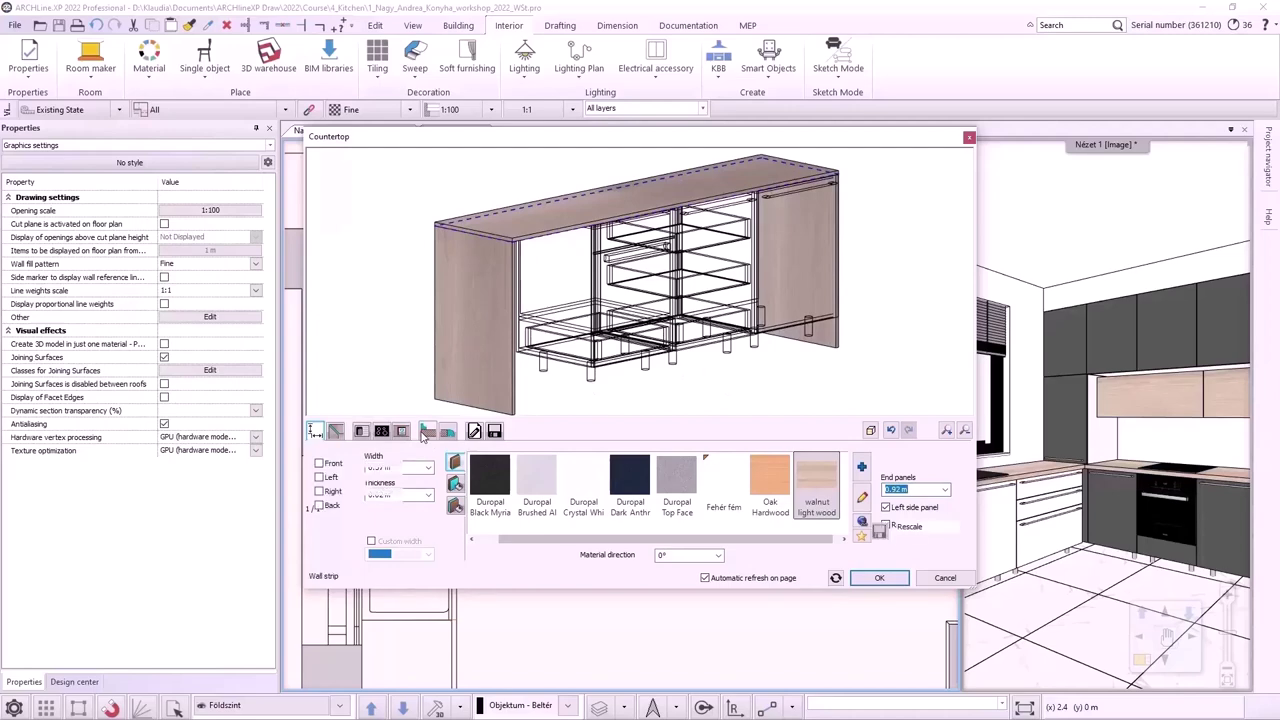
# Step: Add a rectangular back wall strip, 0.005 m wide and 0.92 m high
pyautogui.click(426, 431)
pyautogui.click(319, 506)
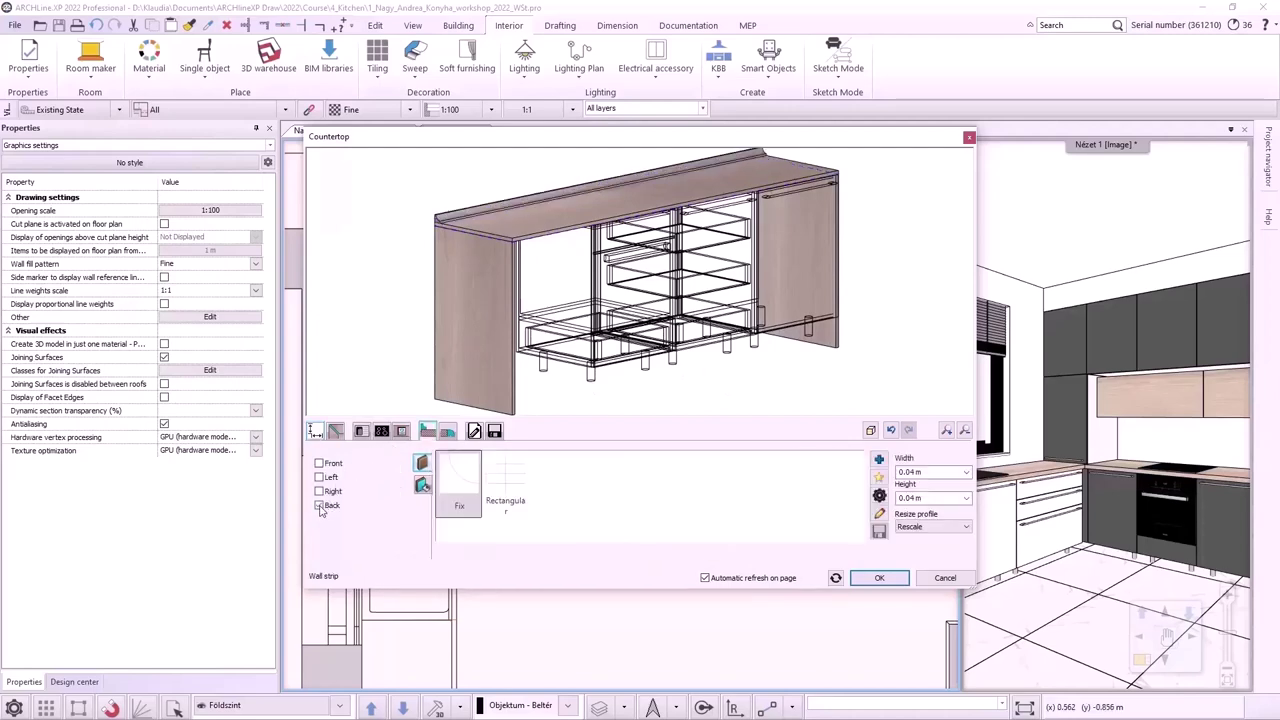
pyautogui.click(507, 478)
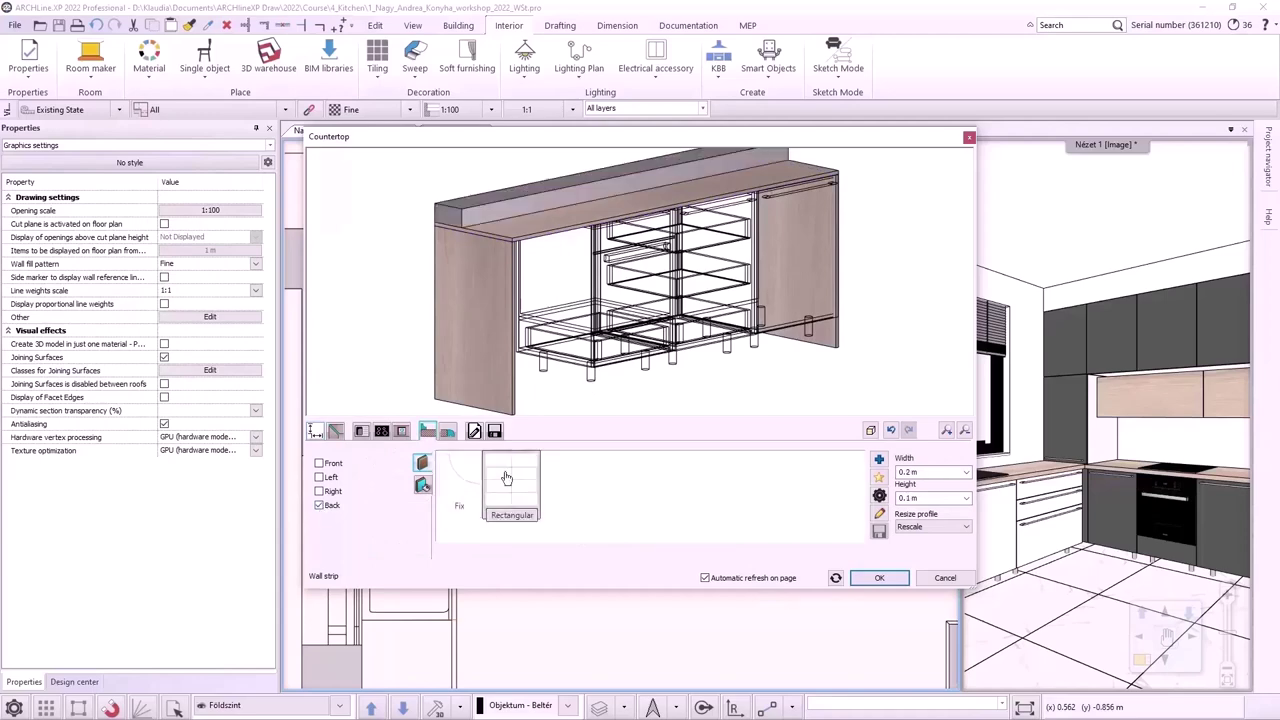
pyautogui.click(907, 472)
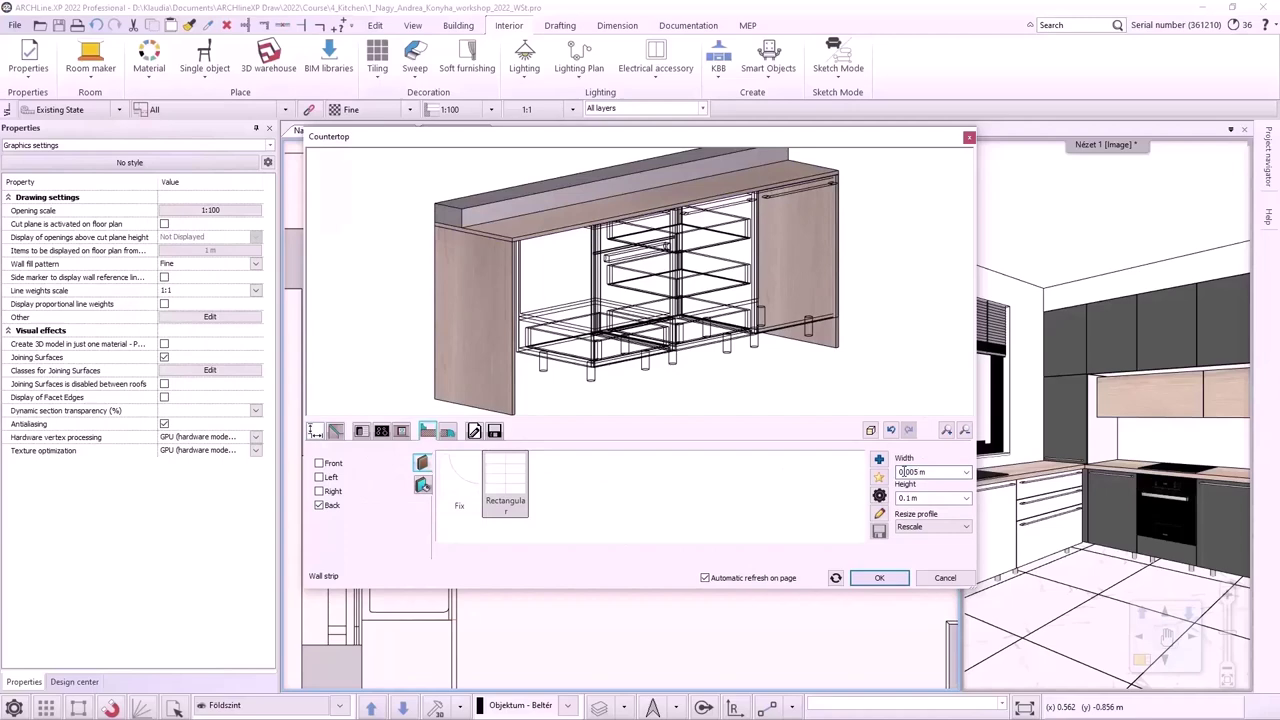
pyautogui.click(907, 498)
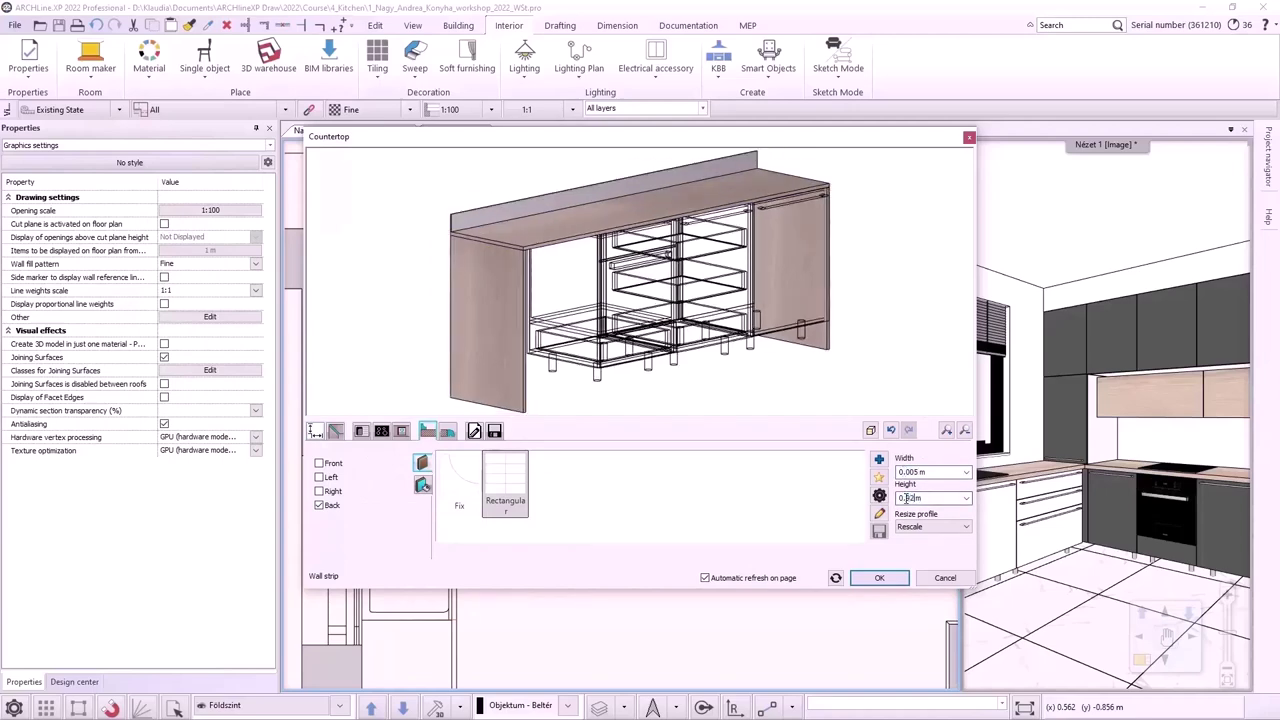
pyautogui.write('0.92')
pyautogui.press('Return')
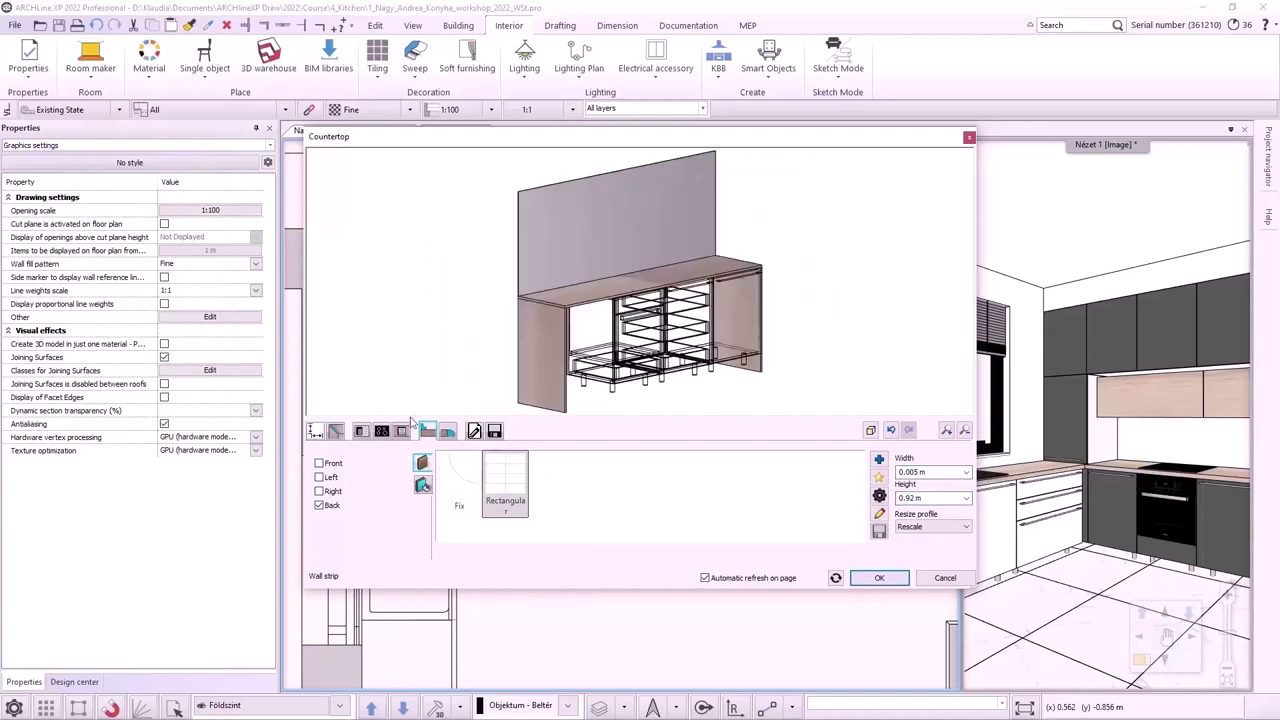
# Step: Give the wall strip the walnut light wood material and review its profile
pyautogui.click(422, 484)
pyautogui.click(962, 467)
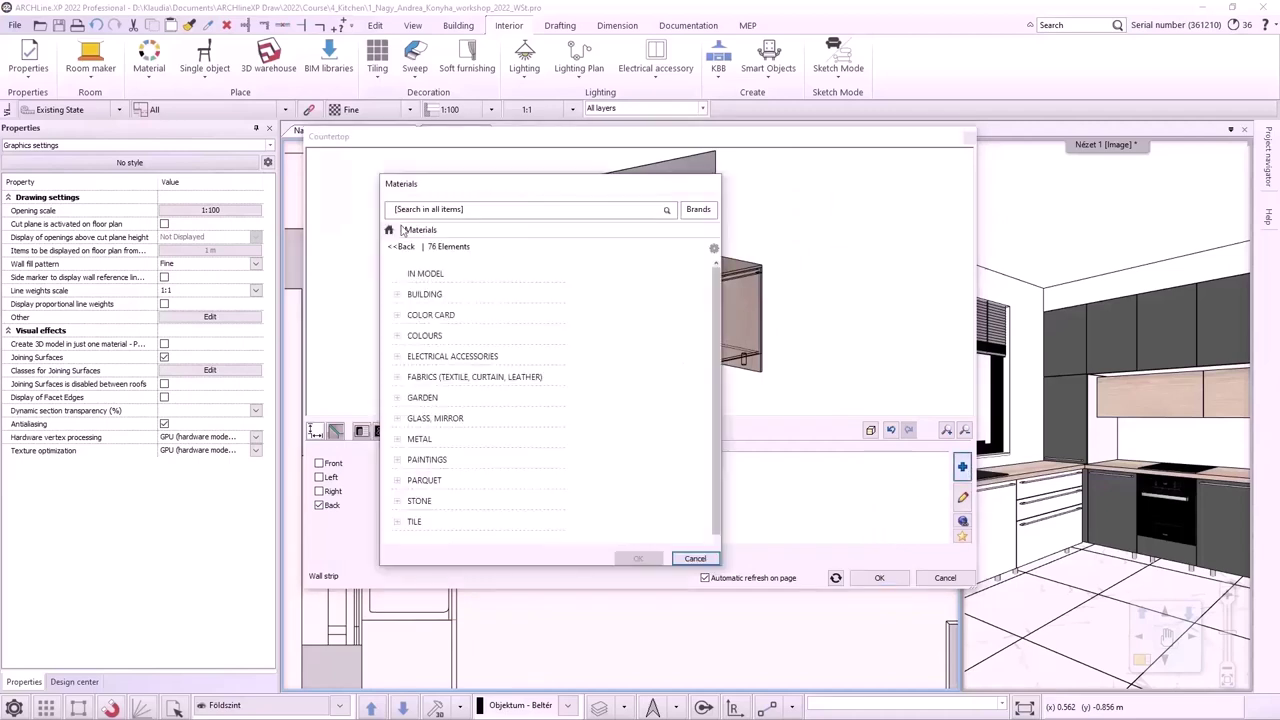
pyautogui.click(426, 212)
pyautogui.write('WALNUT')
pyautogui.press('Return')
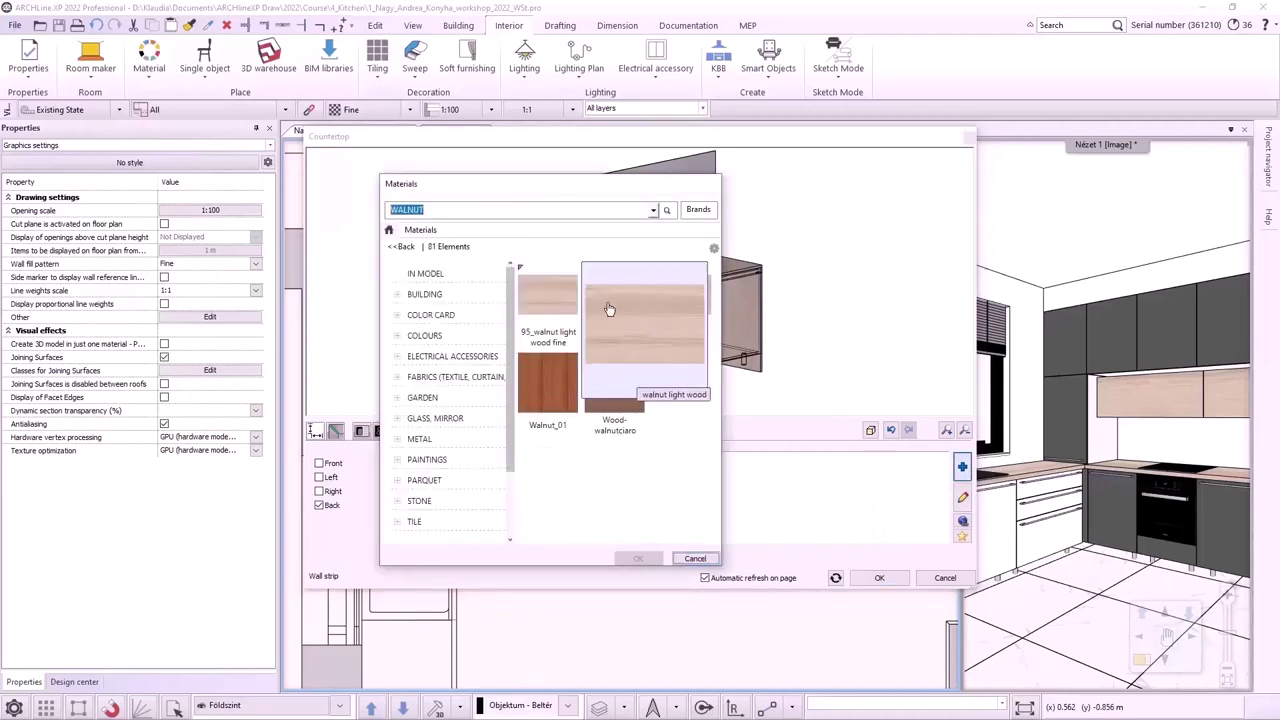
pyautogui.click(537, 290)
pyautogui.click(637, 558)
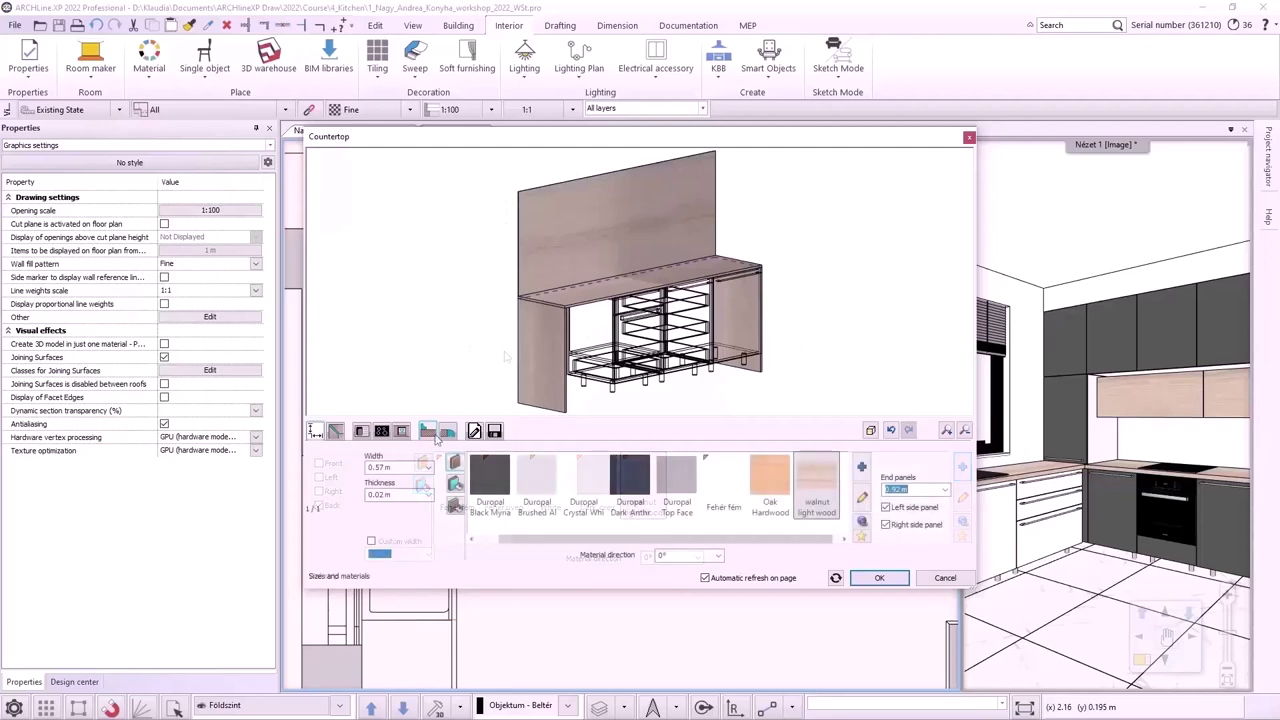
pyautogui.click(422, 462)
pyautogui.doubleClick(512, 485)
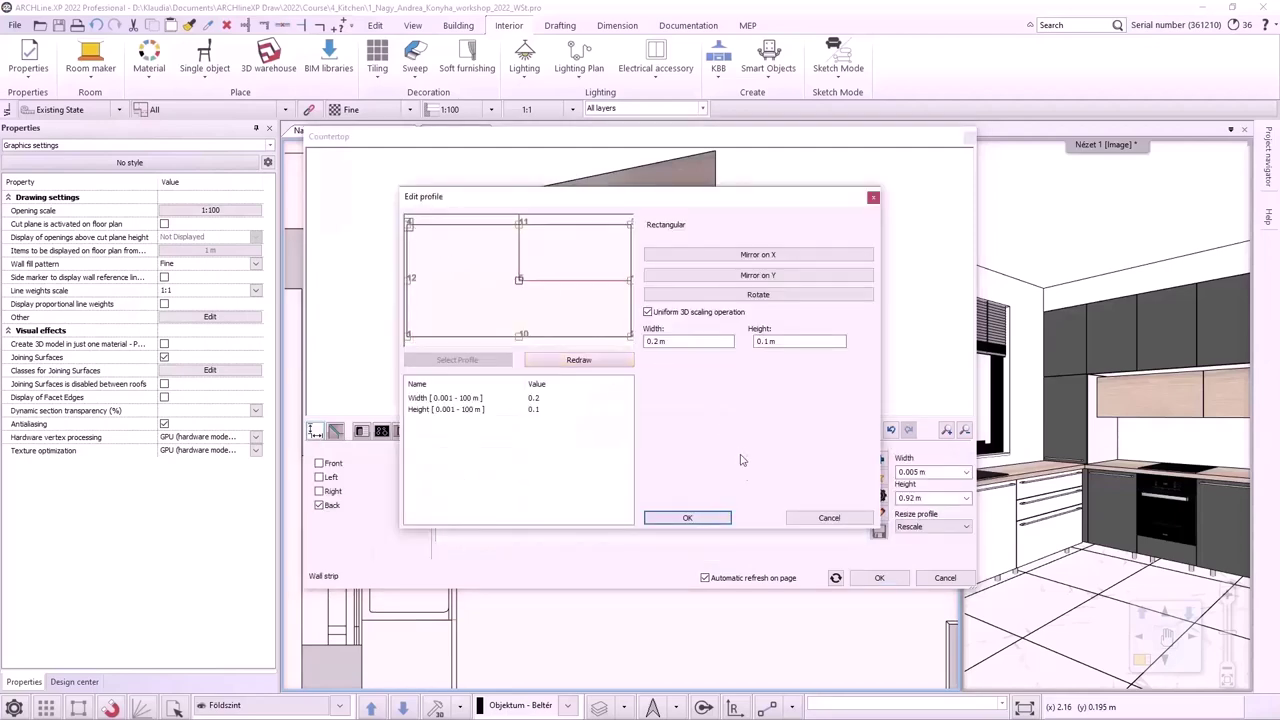
pyautogui.click(716, 517)
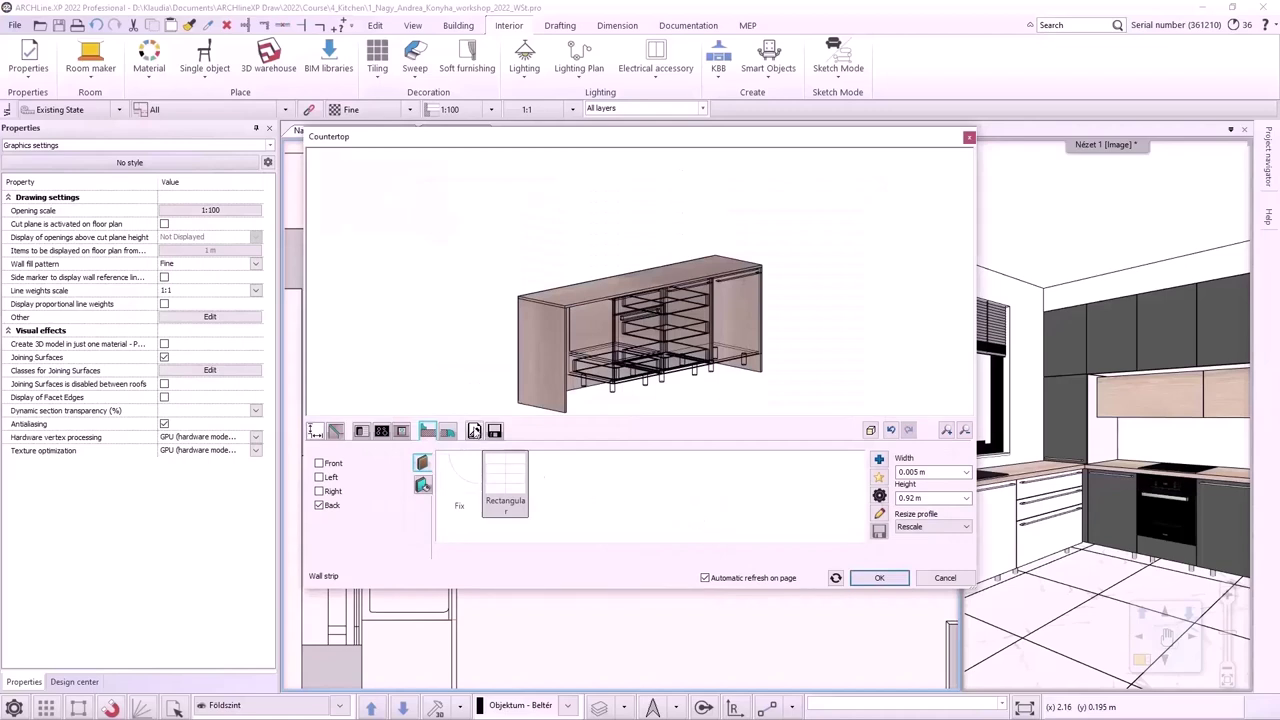
# Step: Set relative elevation to 1.8 m and the wall strip height to 0.94 m, then apply
pyautogui.click(474, 431)
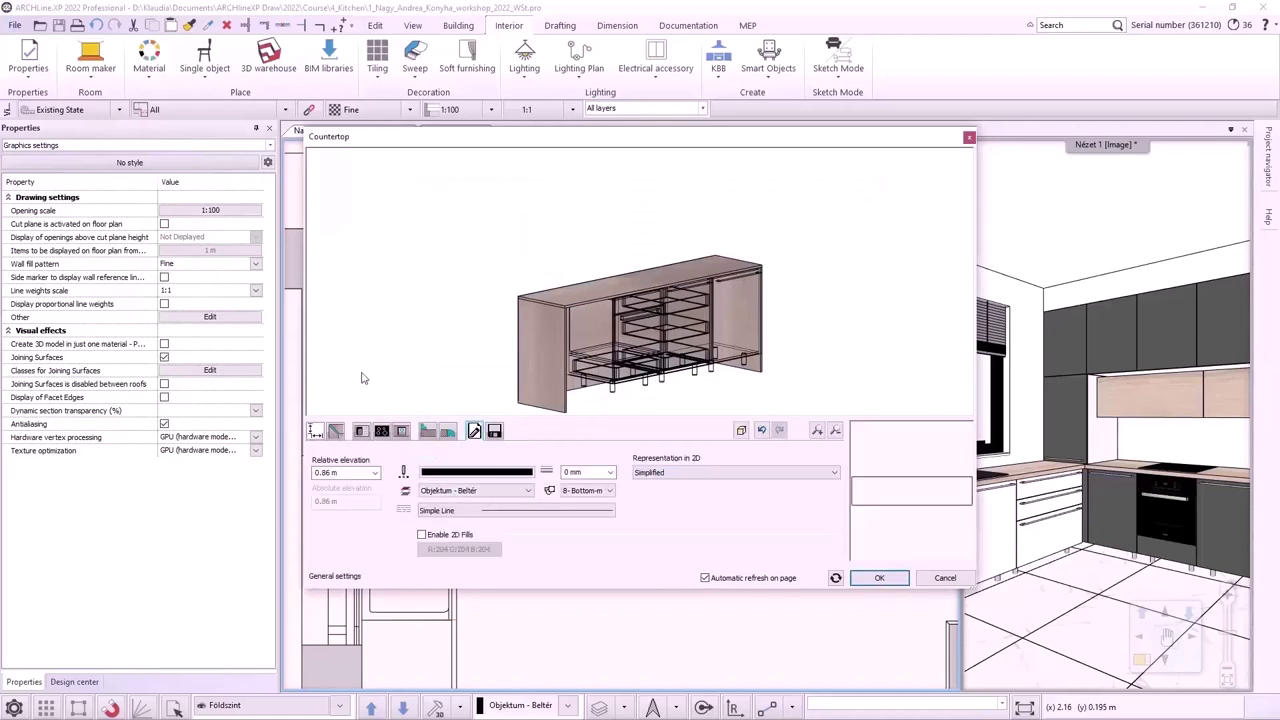
pyautogui.write('1')
pyautogui.press('Return')
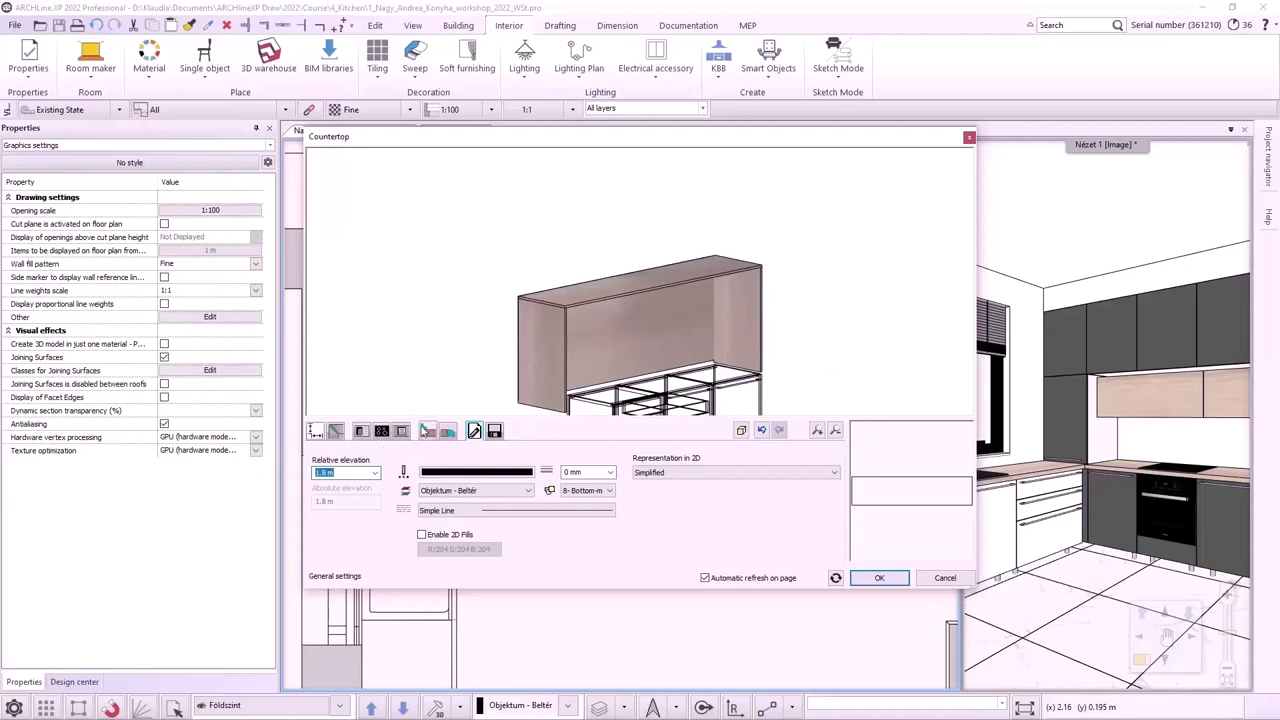
pyautogui.click(426, 430)
pyautogui.doubleClick(910, 497)
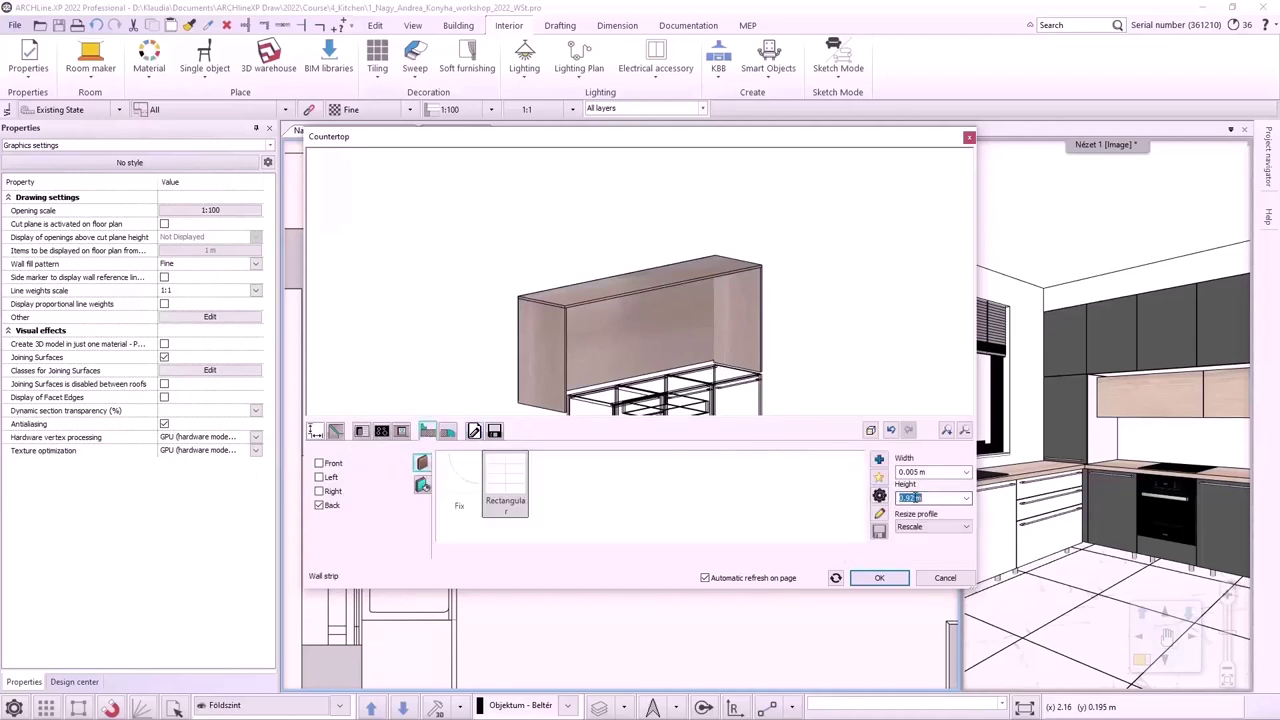
pyautogui.click(911, 498)
pyautogui.press('BackSpace')
pyautogui.write('4')
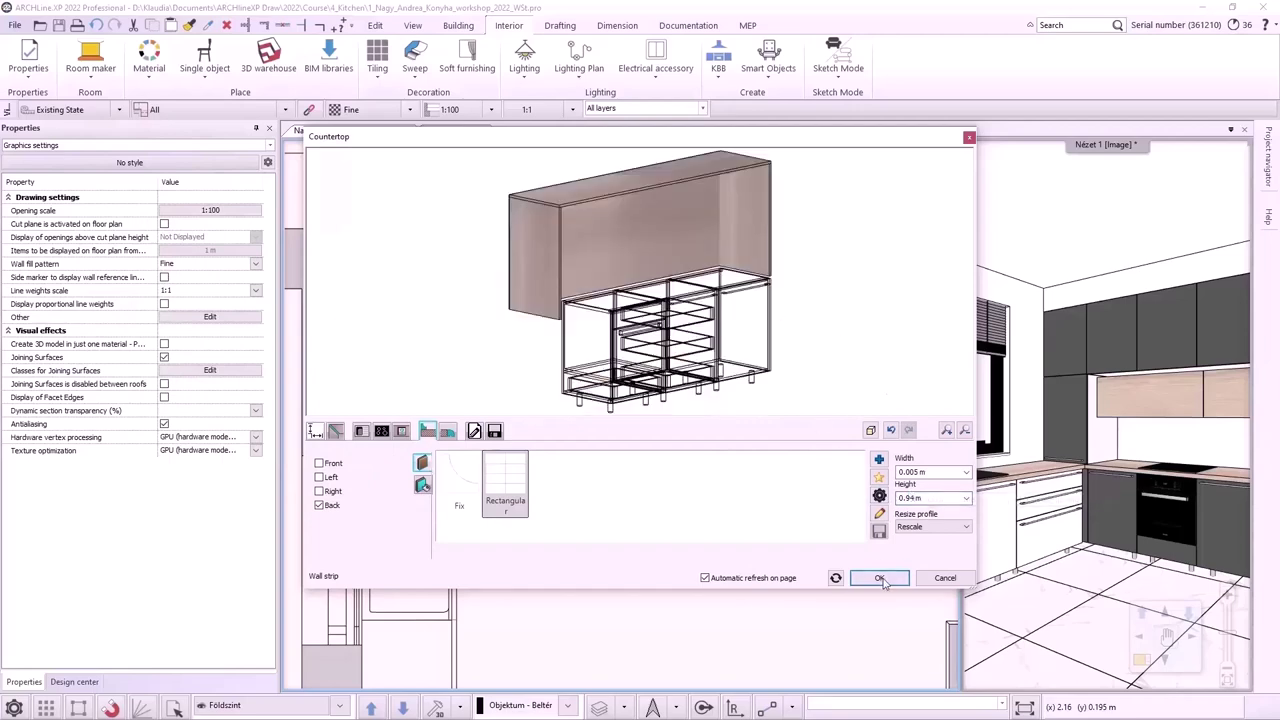
pyautogui.click(880, 578)
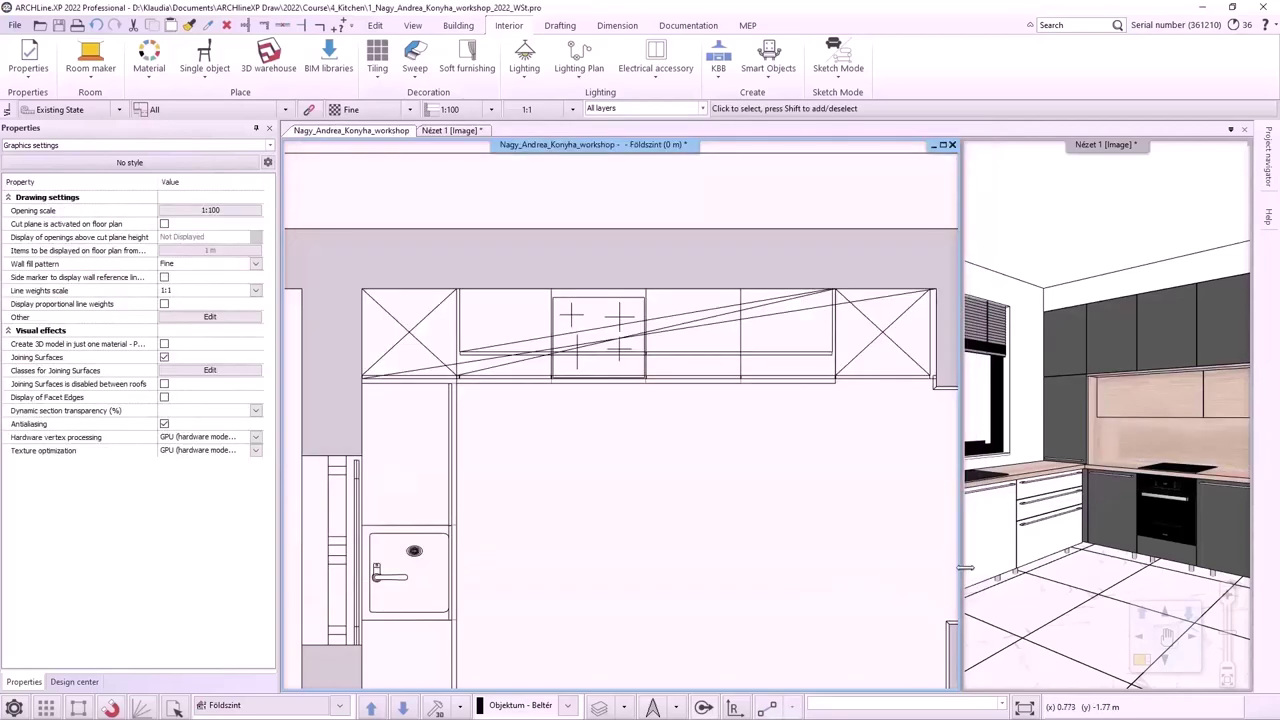
# Step: From the floor plan, start a KBB plinth by profile with its first point at the cabinet corner
pyautogui.click(463, 132)
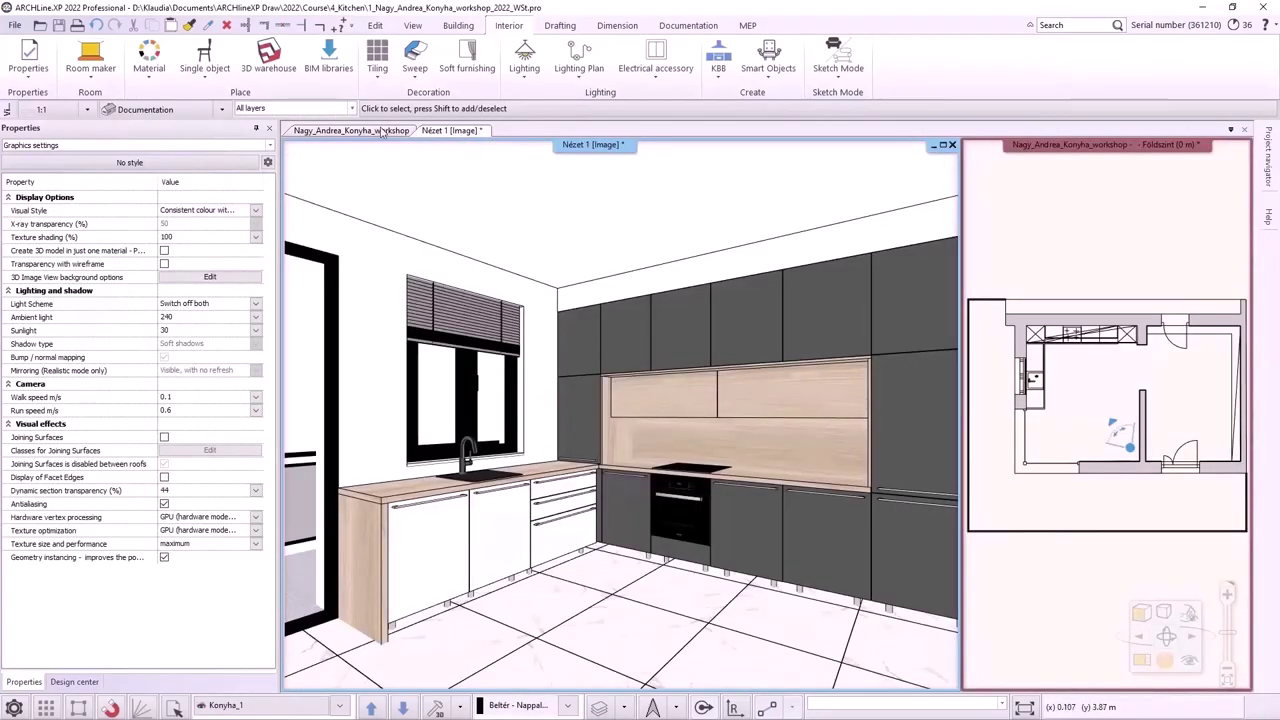
pyautogui.click(381, 133)
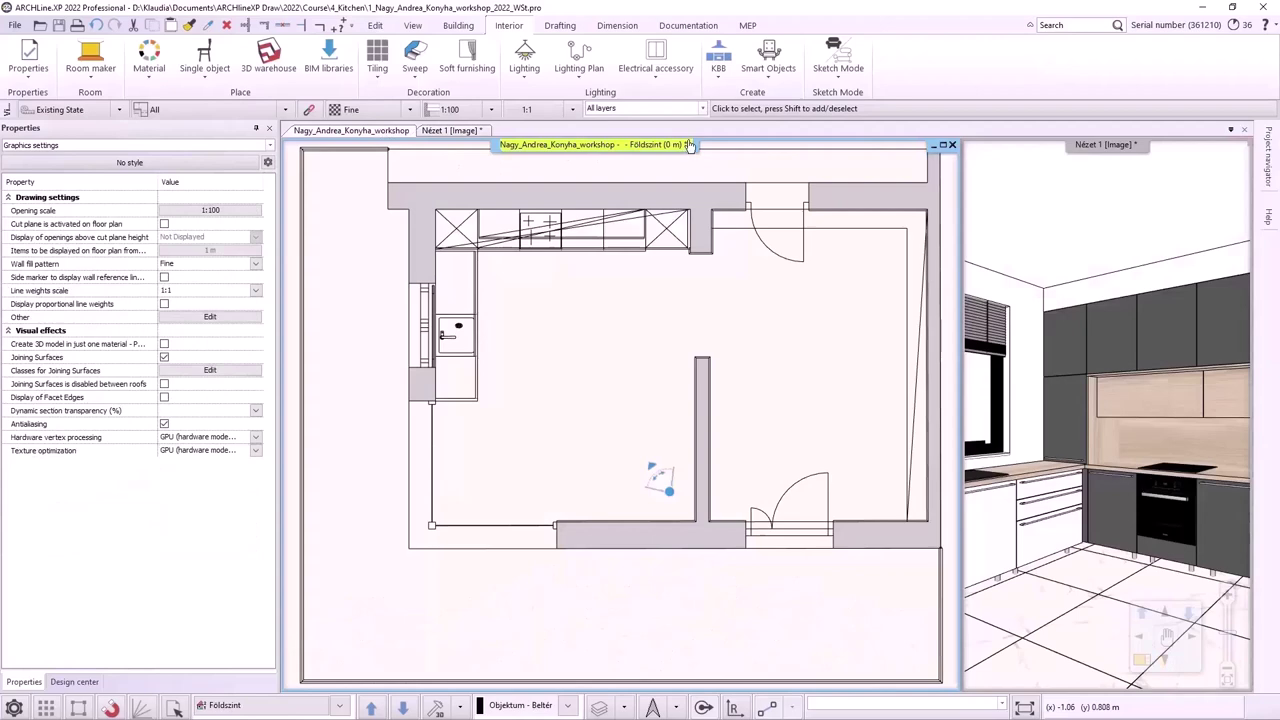
pyautogui.click(719, 80)
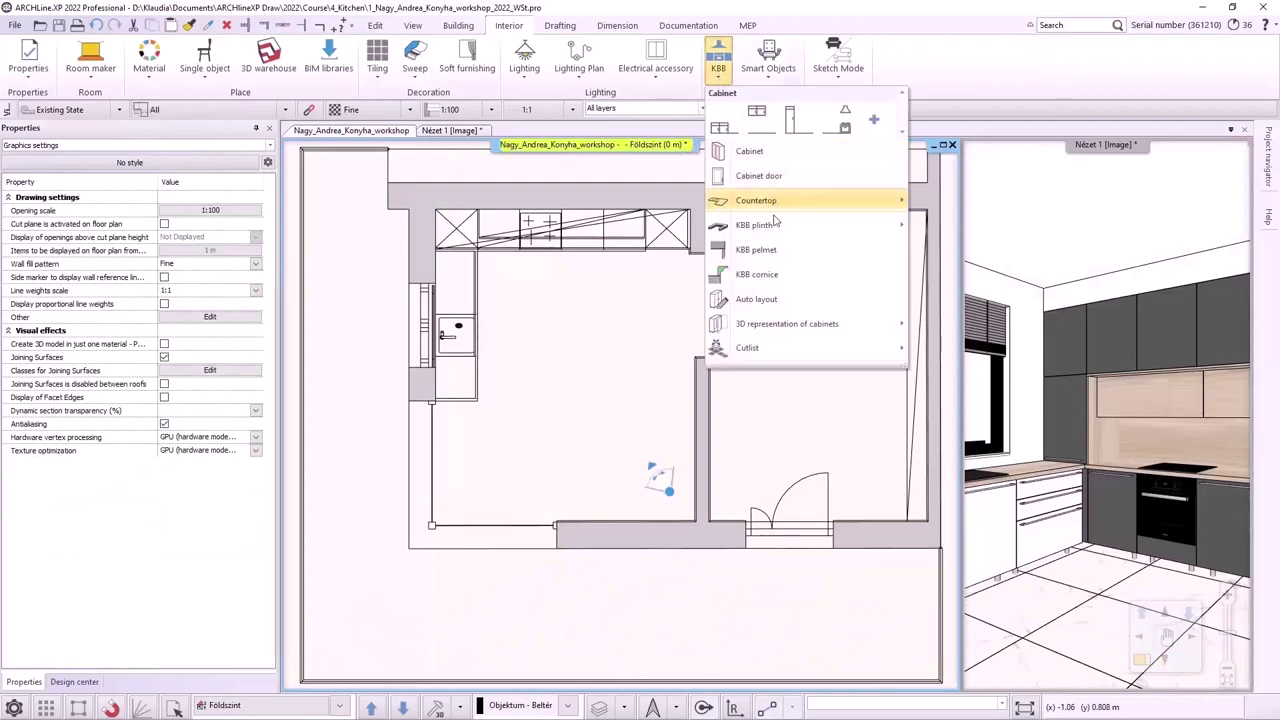
pyautogui.moveTo(775, 227)
pyautogui.click(975, 251)
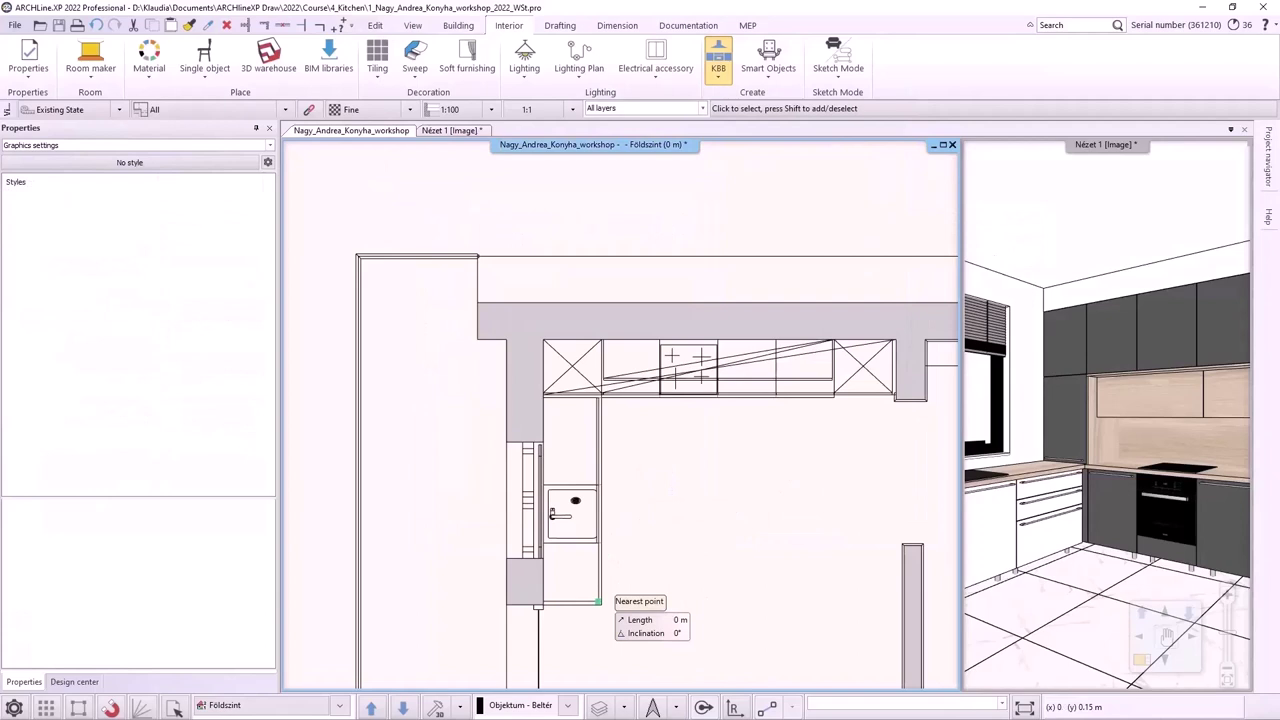
pyautogui.click(597, 601)
pyautogui.scroll(5, 603, 560)
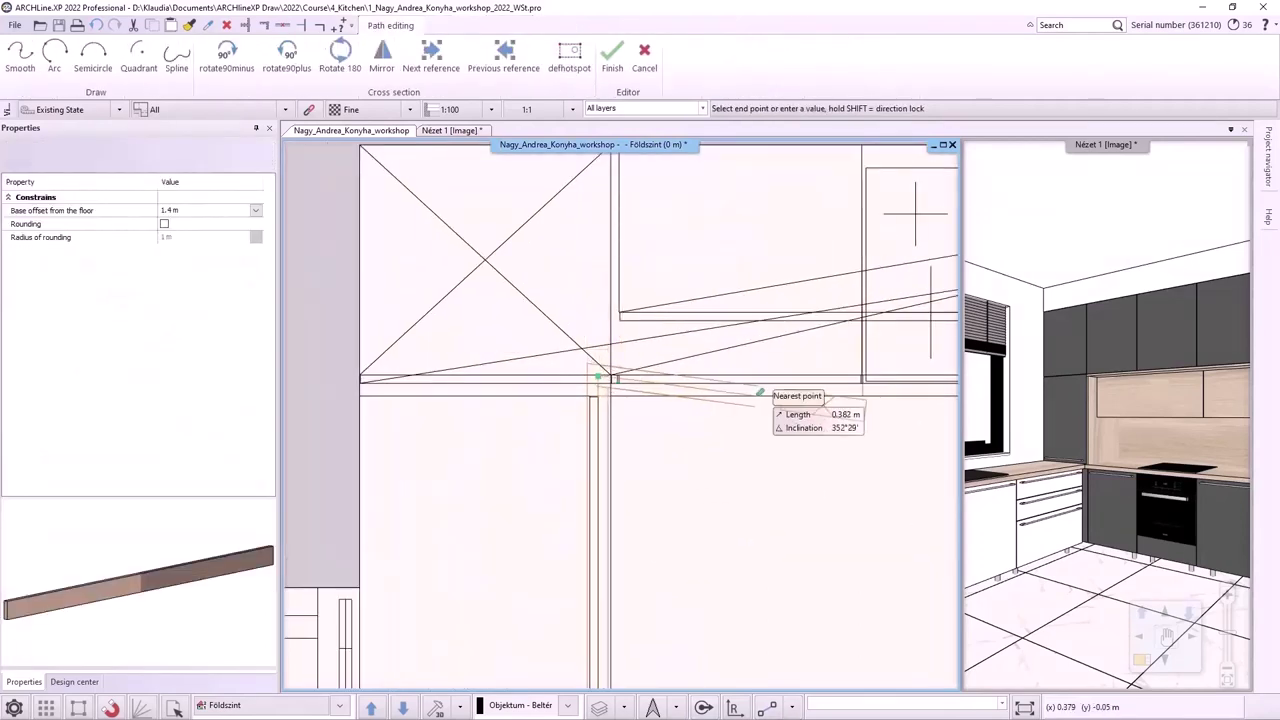
pyautogui.scroll(-3, 760, 393)
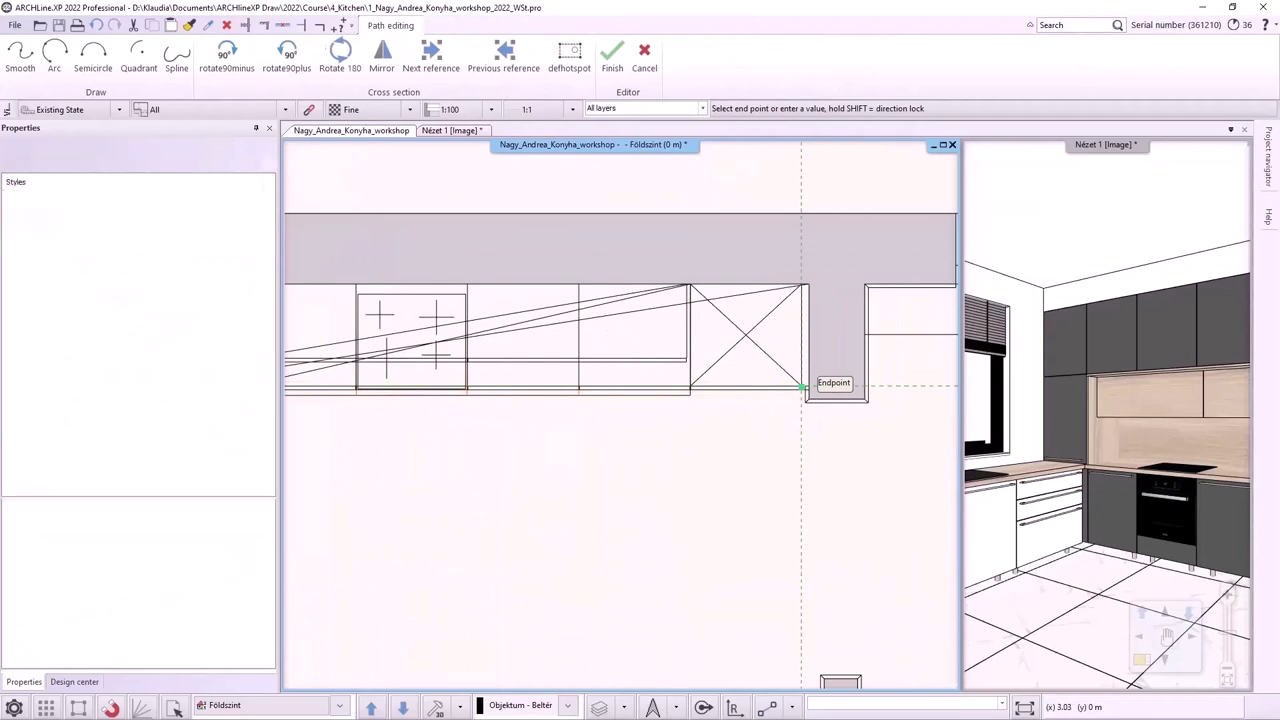
# Step: Finish the plinth path, then give it Aluminium material and a 0.02 m × 0.1 m profile
pyautogui.doubleClick(801, 386)
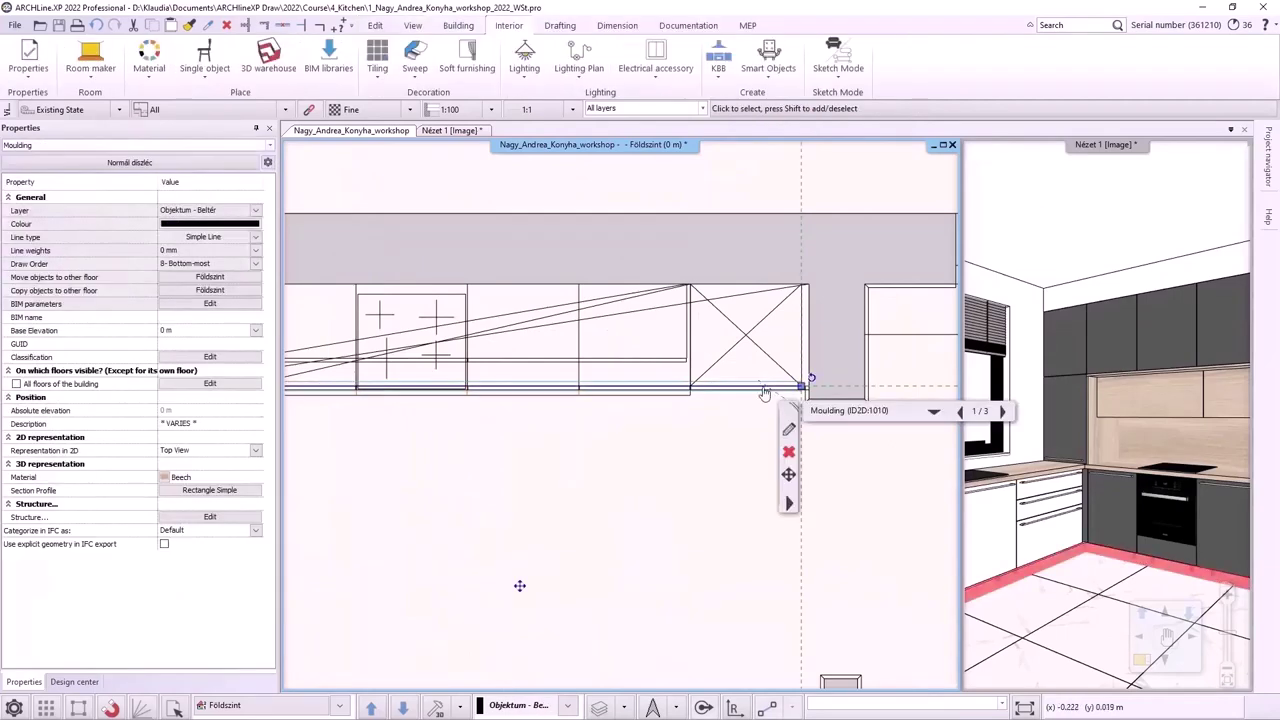
pyautogui.click(789, 427)
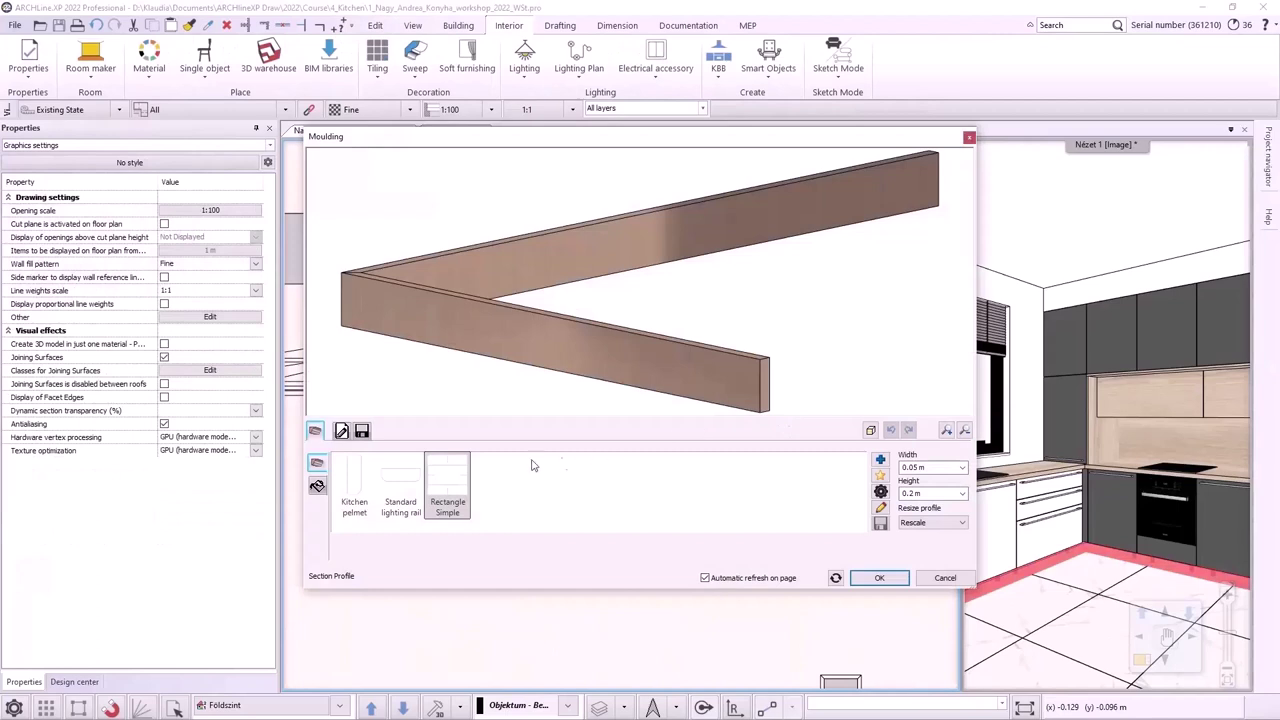
pyautogui.click(316, 486)
pyautogui.click(365, 485)
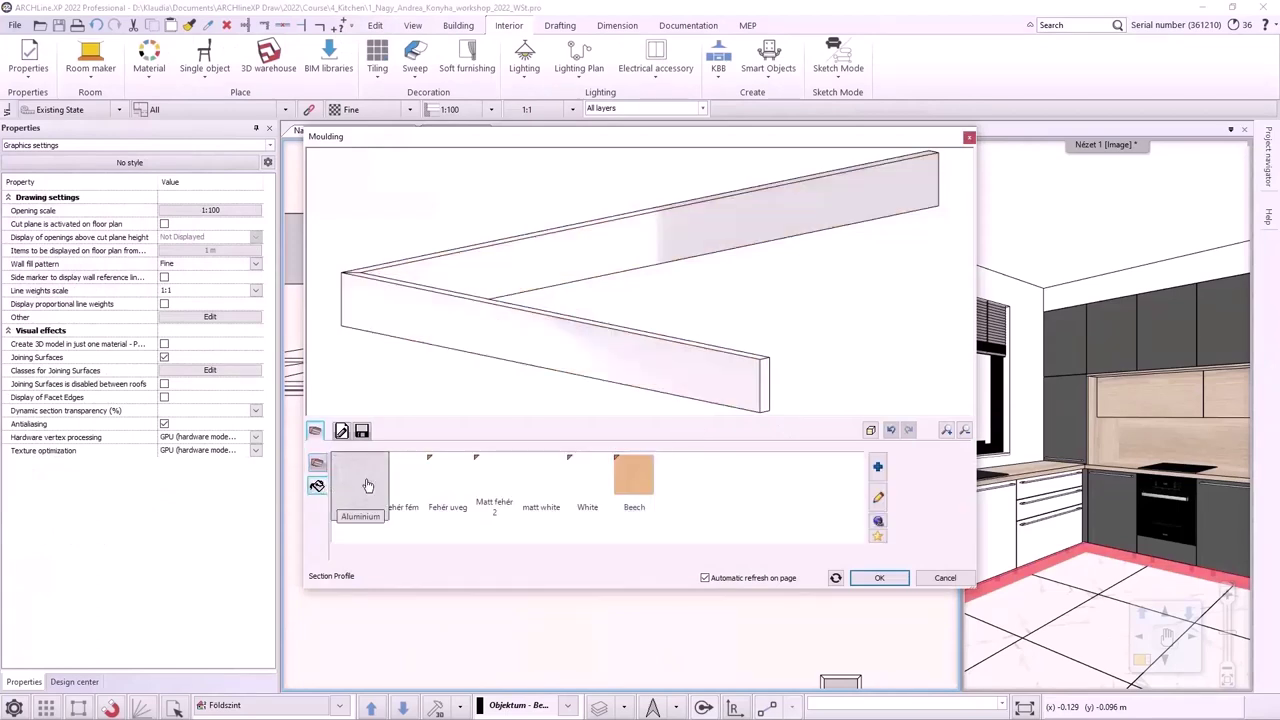
pyautogui.click(316, 466)
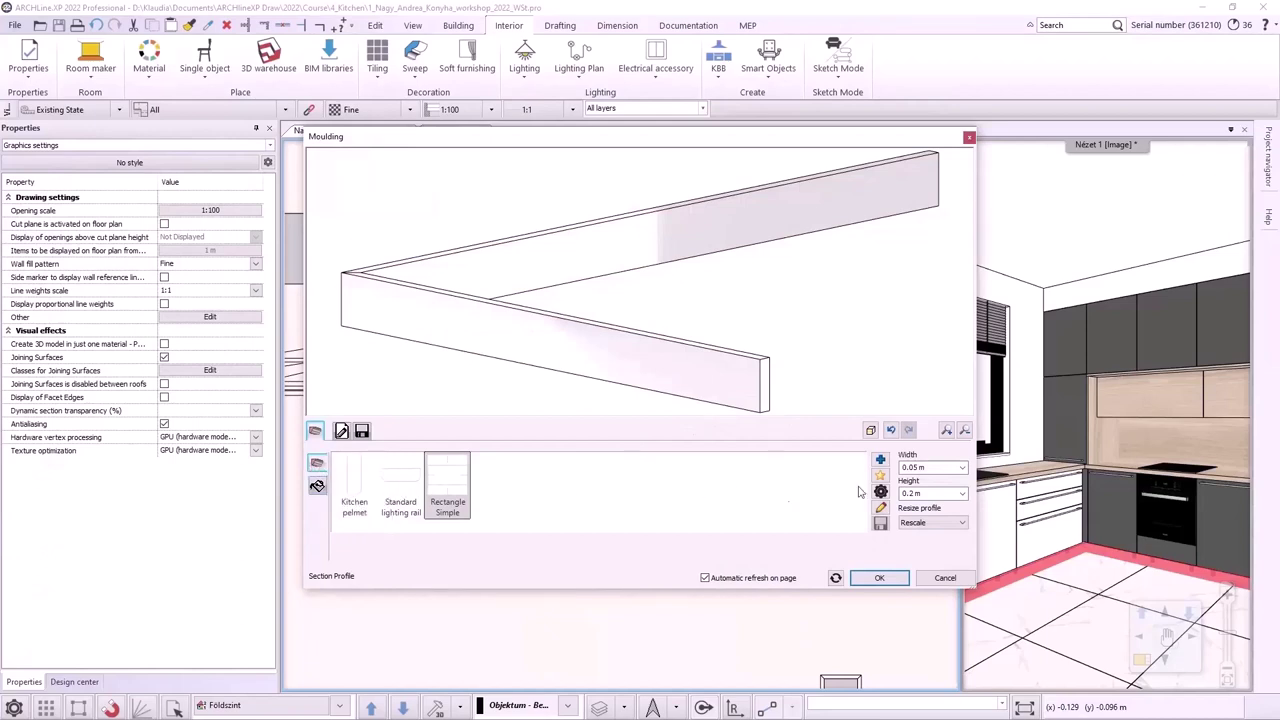
pyautogui.click(916, 467)
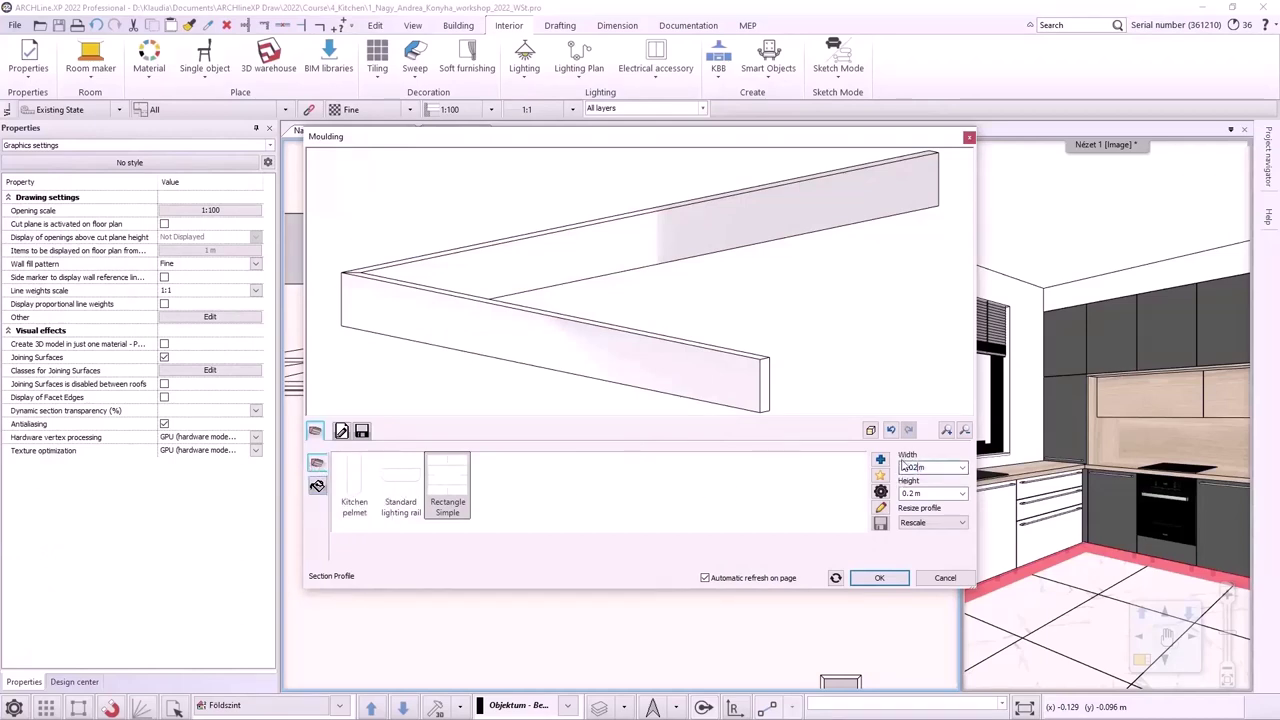
pyautogui.click(911, 493)
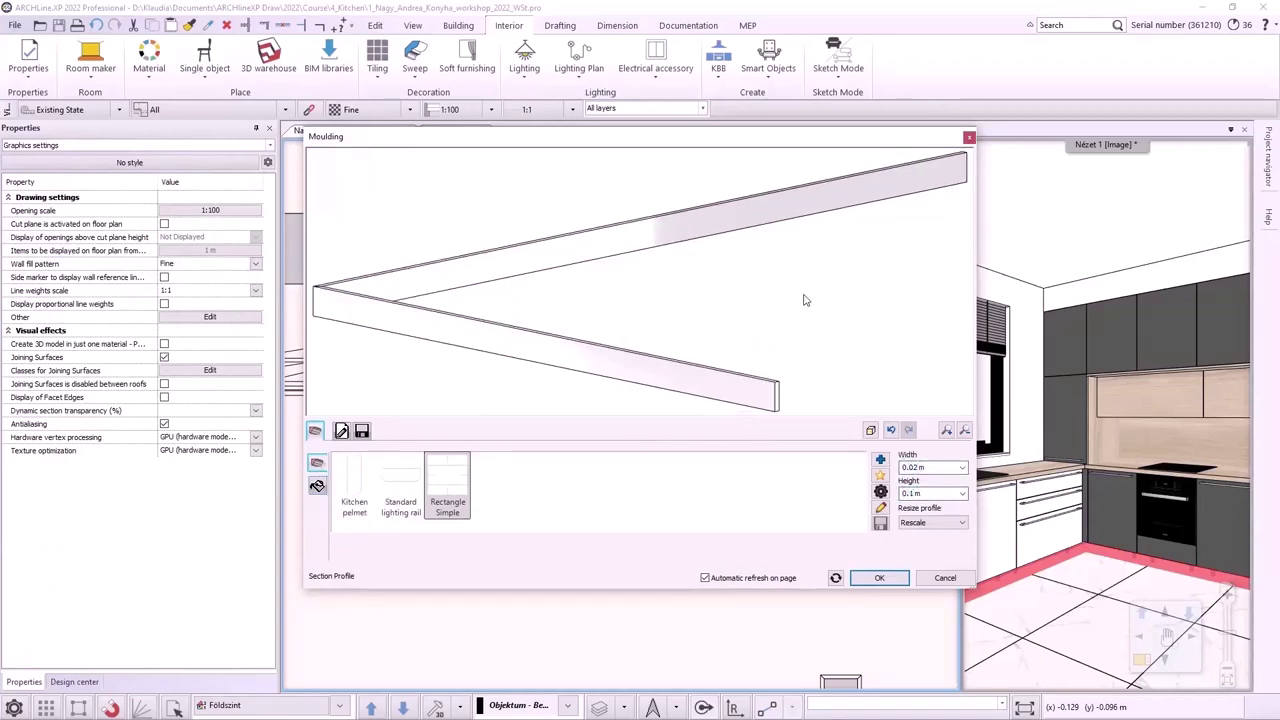
pyautogui.click(879, 577)
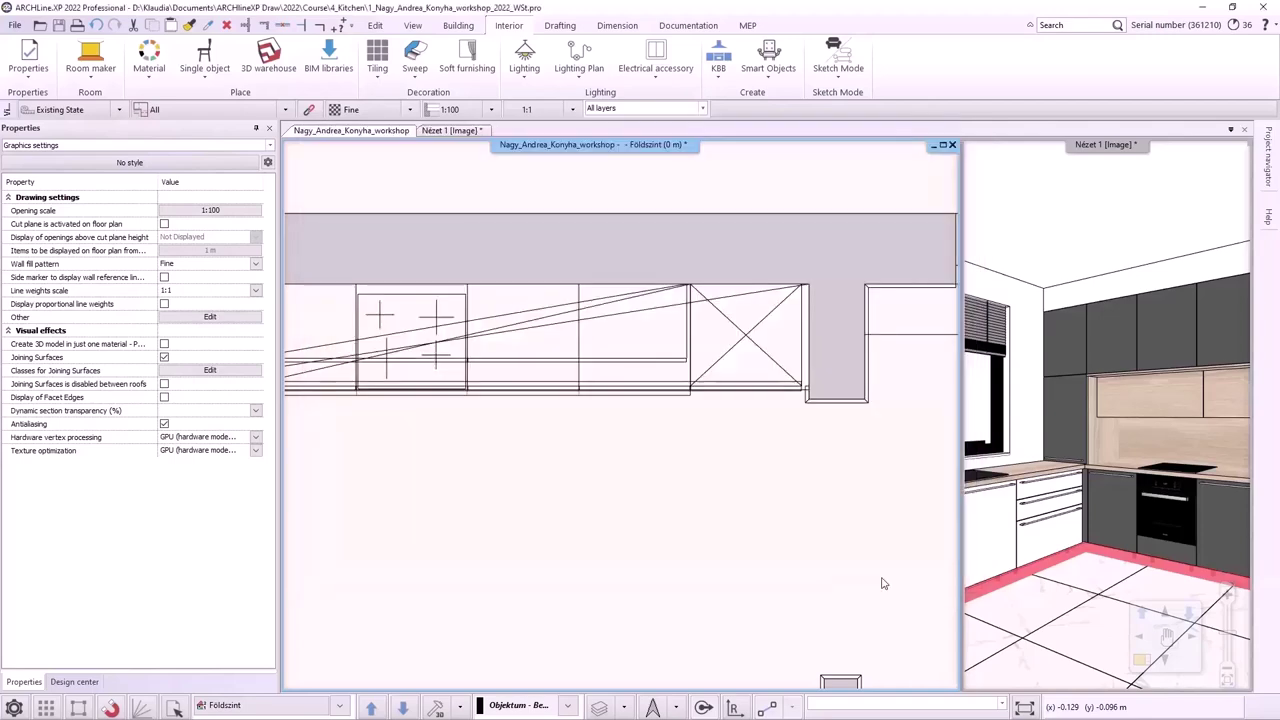
# Step: In the 3D kitchen view, check the plinth's Rectangle Simple profile settings
pyautogui.click(451, 131)
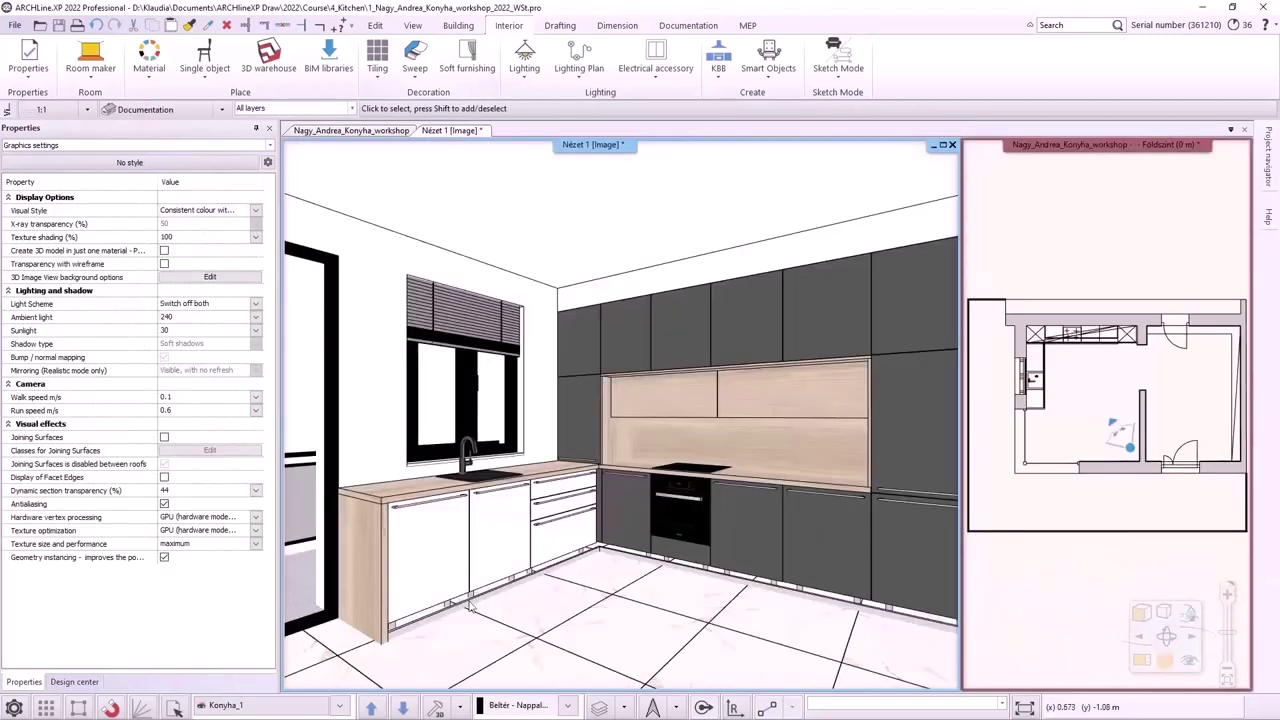
pyautogui.click(453, 607)
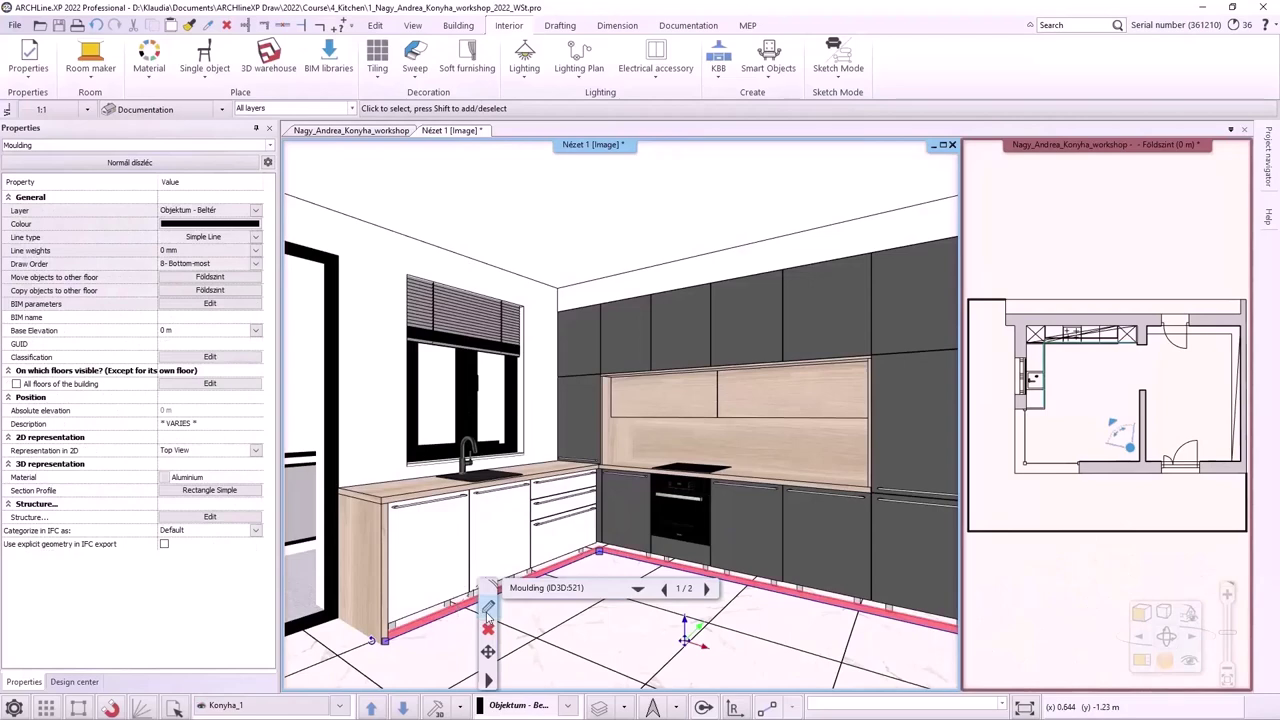
pyautogui.click(488, 610)
pyautogui.click(447, 472)
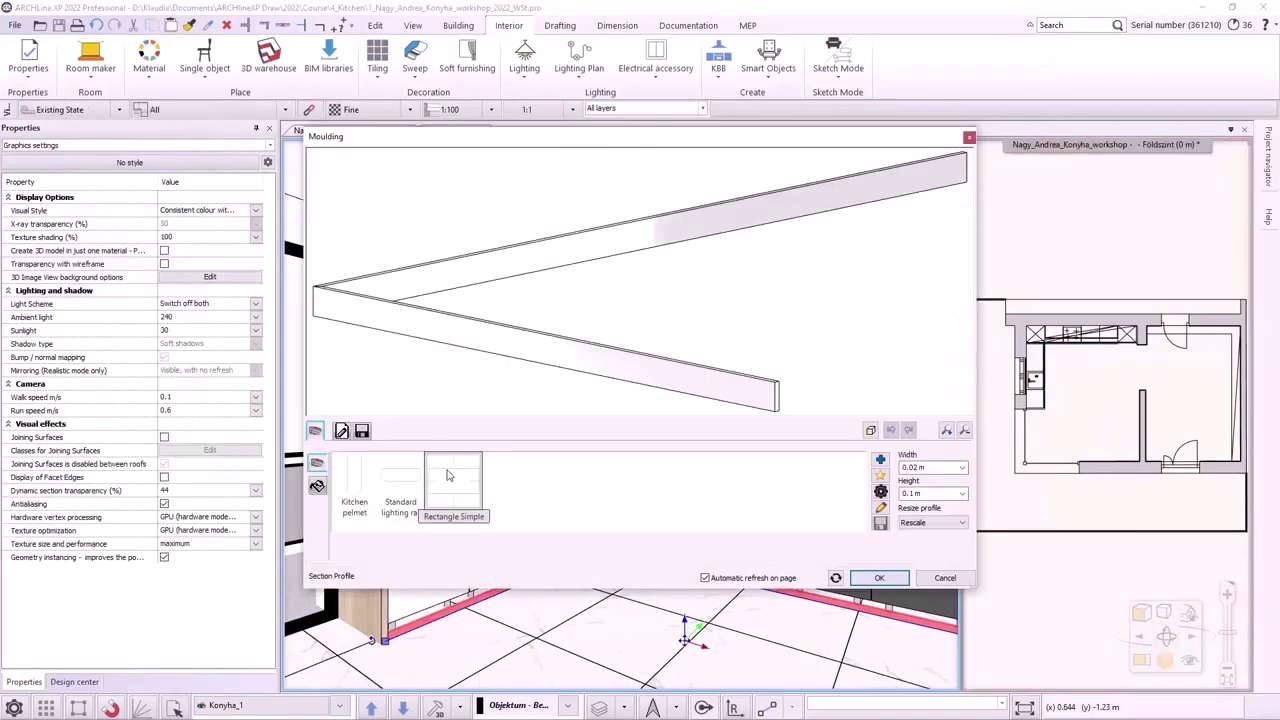
pyautogui.click(880, 491)
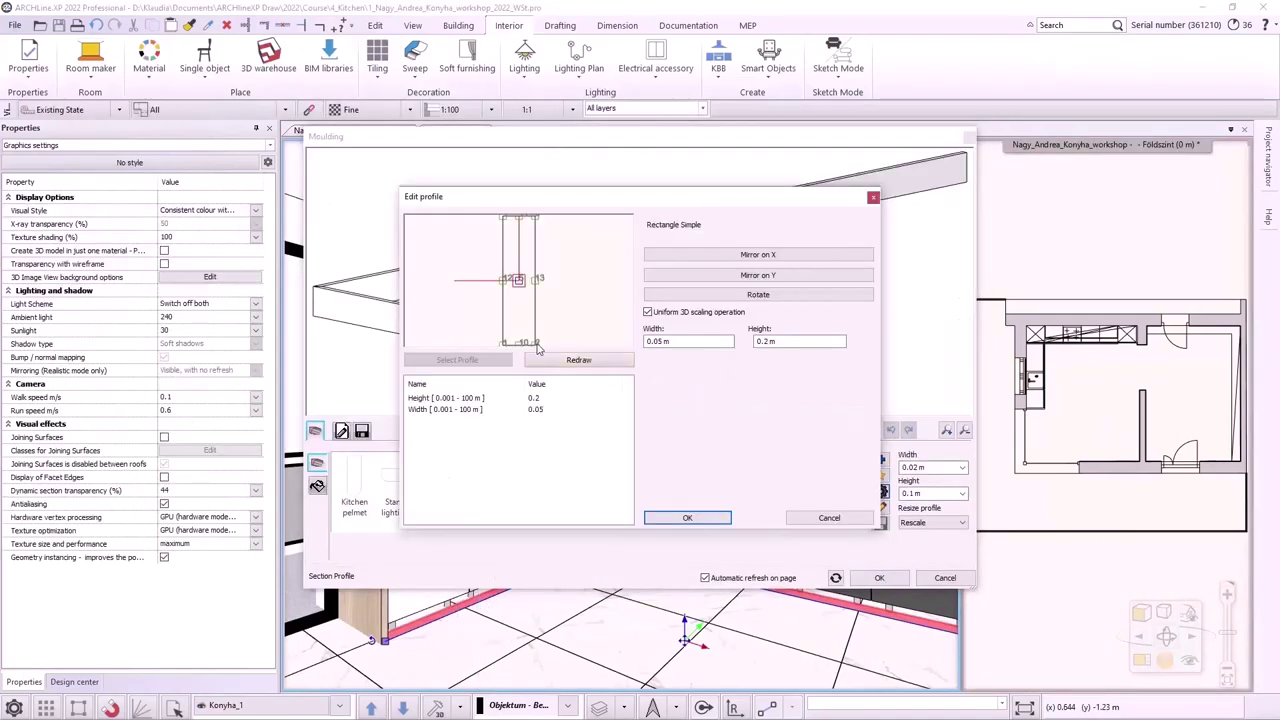
pyautogui.click(716, 518)
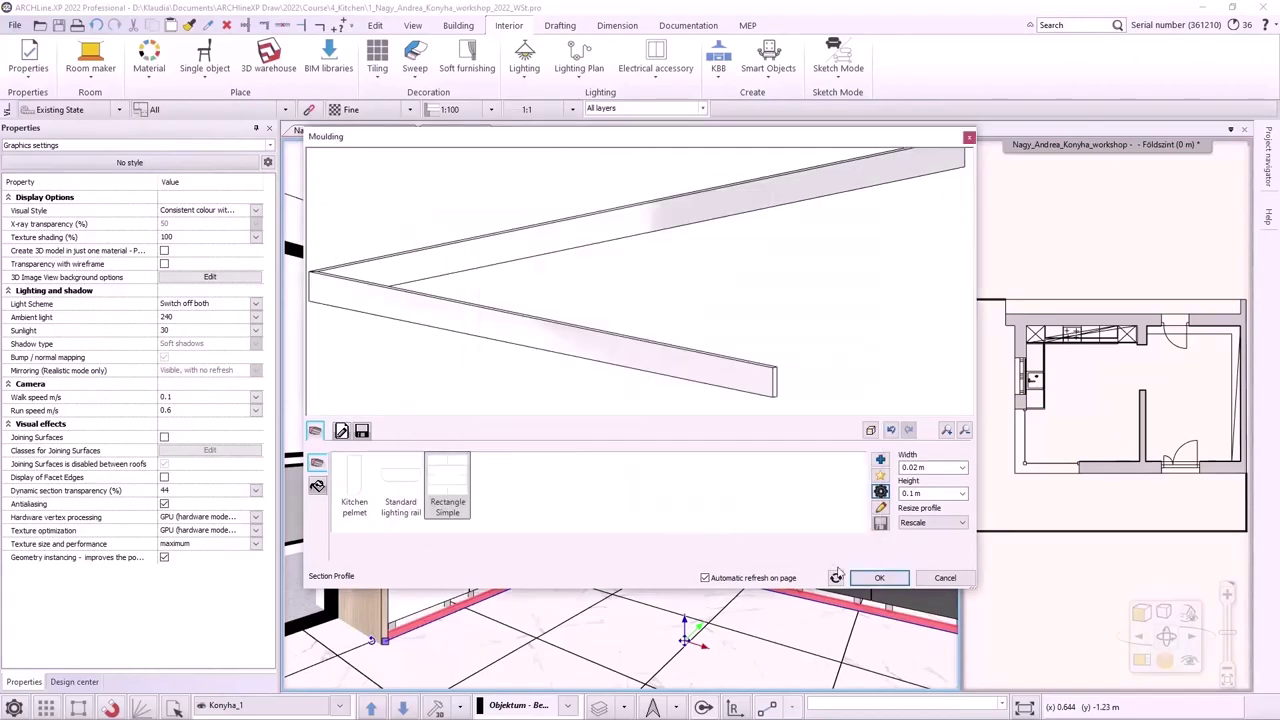
pyautogui.click(870, 579)
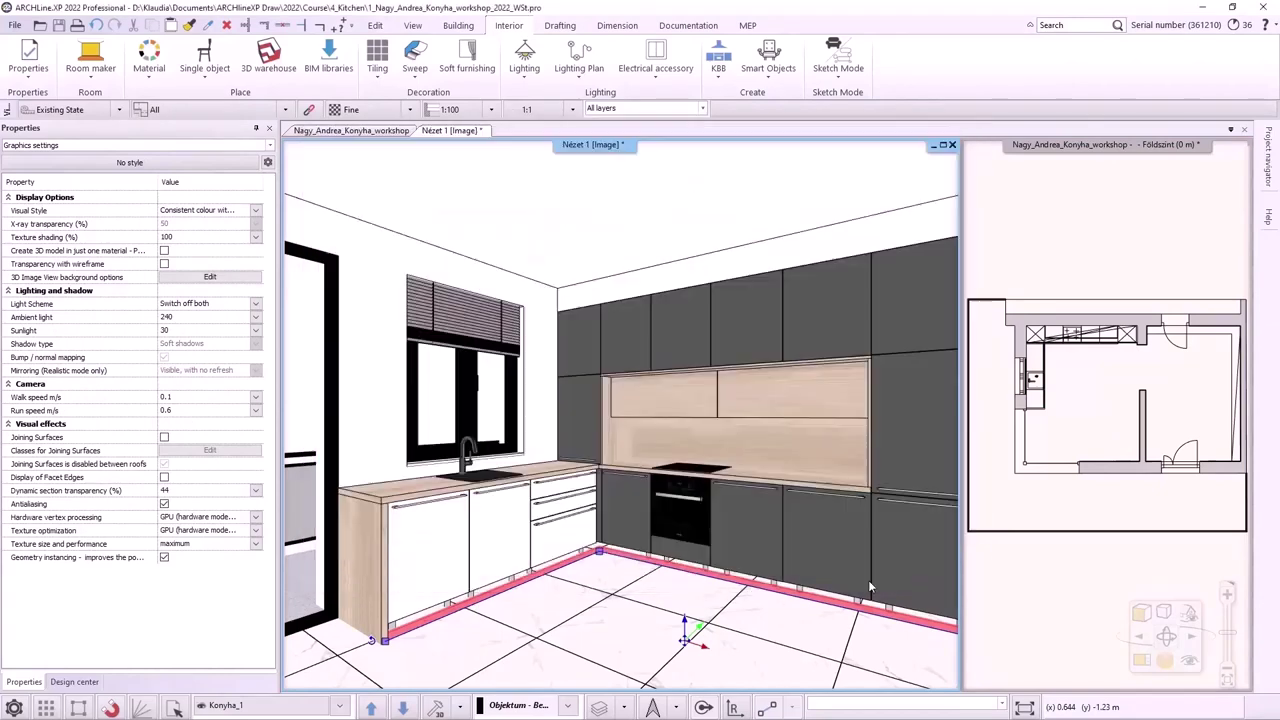
# Step: Relocate the plinth segment beside the left tall units via New place of profile part, then restore the 3D view
pyautogui.click(1138, 640)
pyautogui.click(1138, 640)
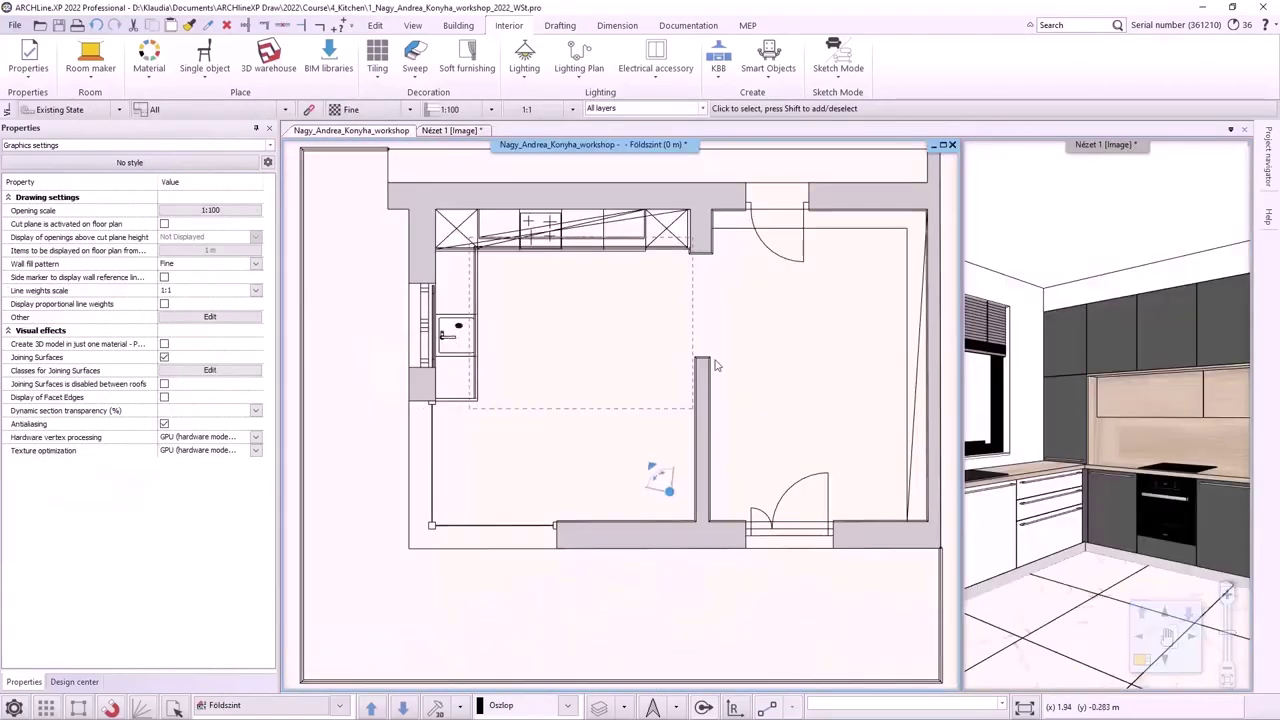
pyautogui.scroll(5, 514, 310)
pyautogui.scroll(3, 550, 313)
pyautogui.click(560, 358)
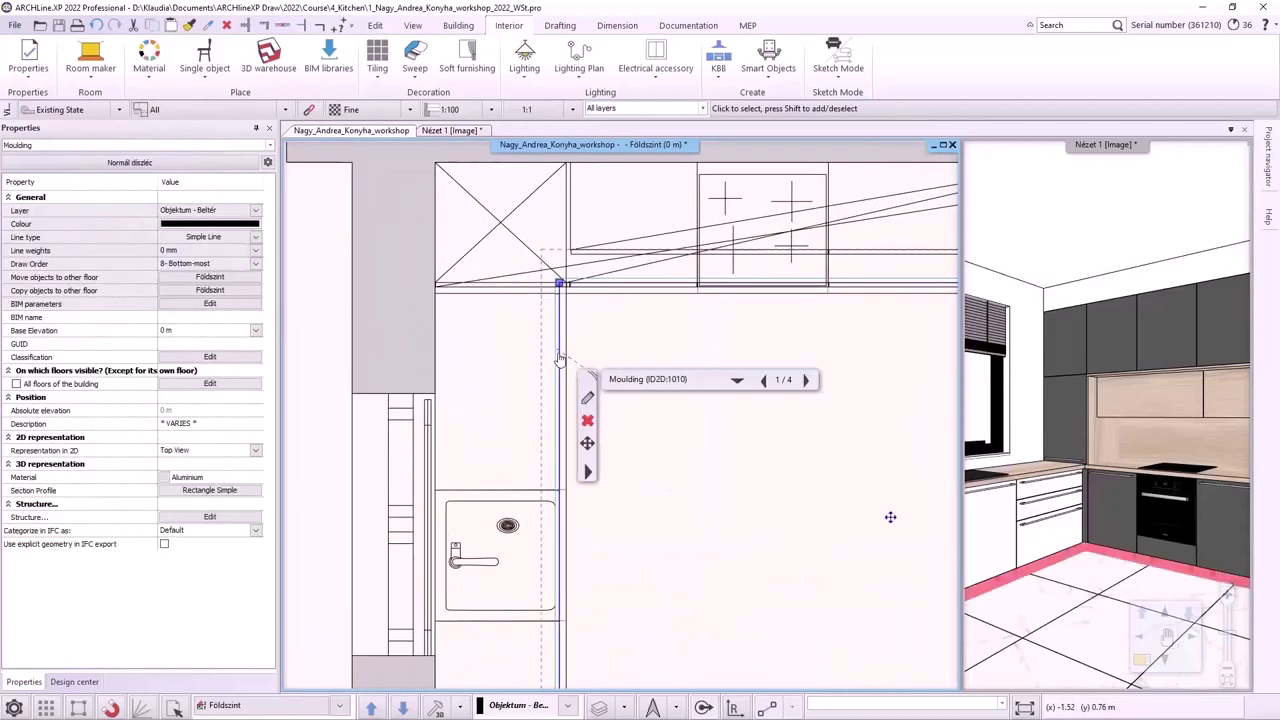
pyautogui.click(587, 397)
pyautogui.click(615, 386)
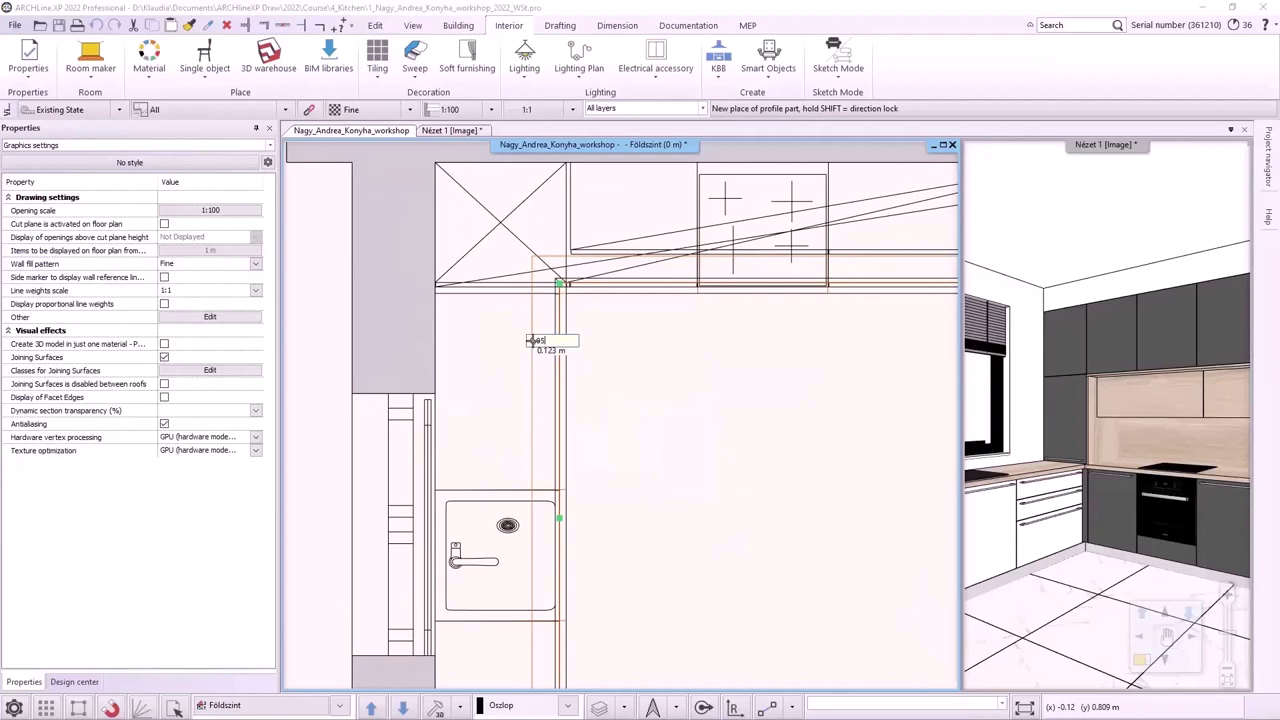
pyautogui.click(535, 341)
pyautogui.click(672, 329)
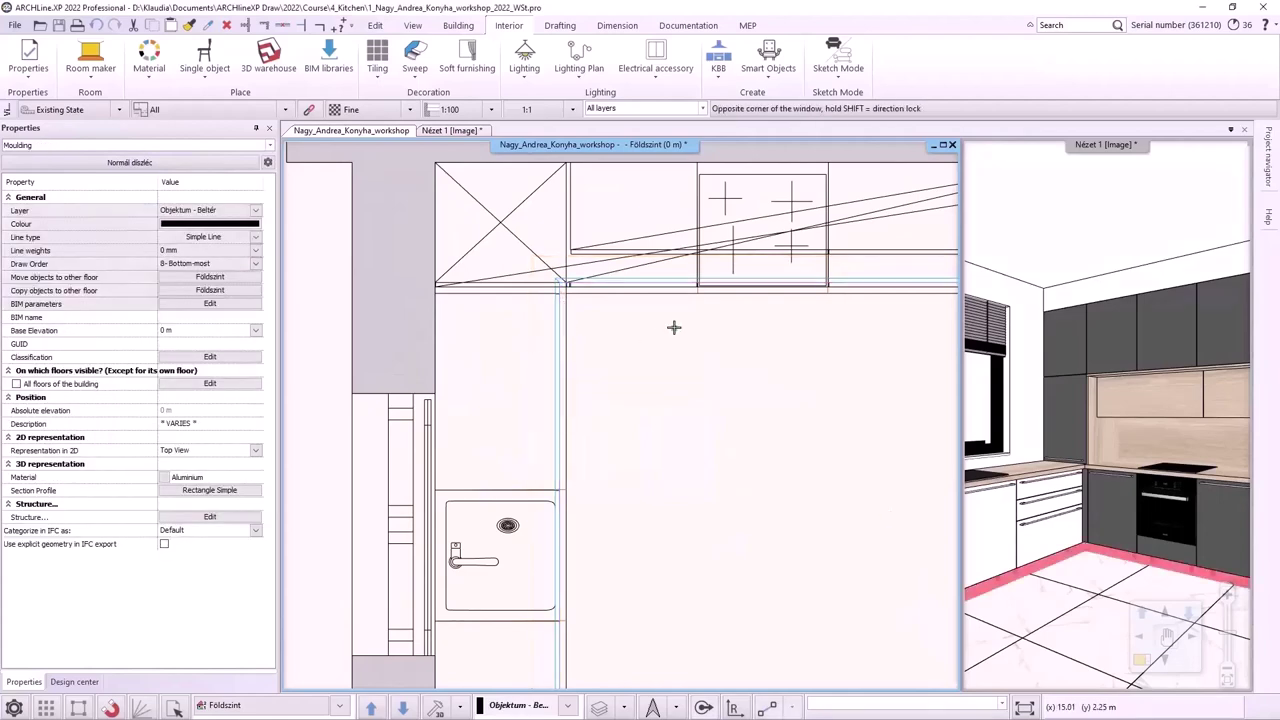
pyautogui.click(446, 131)
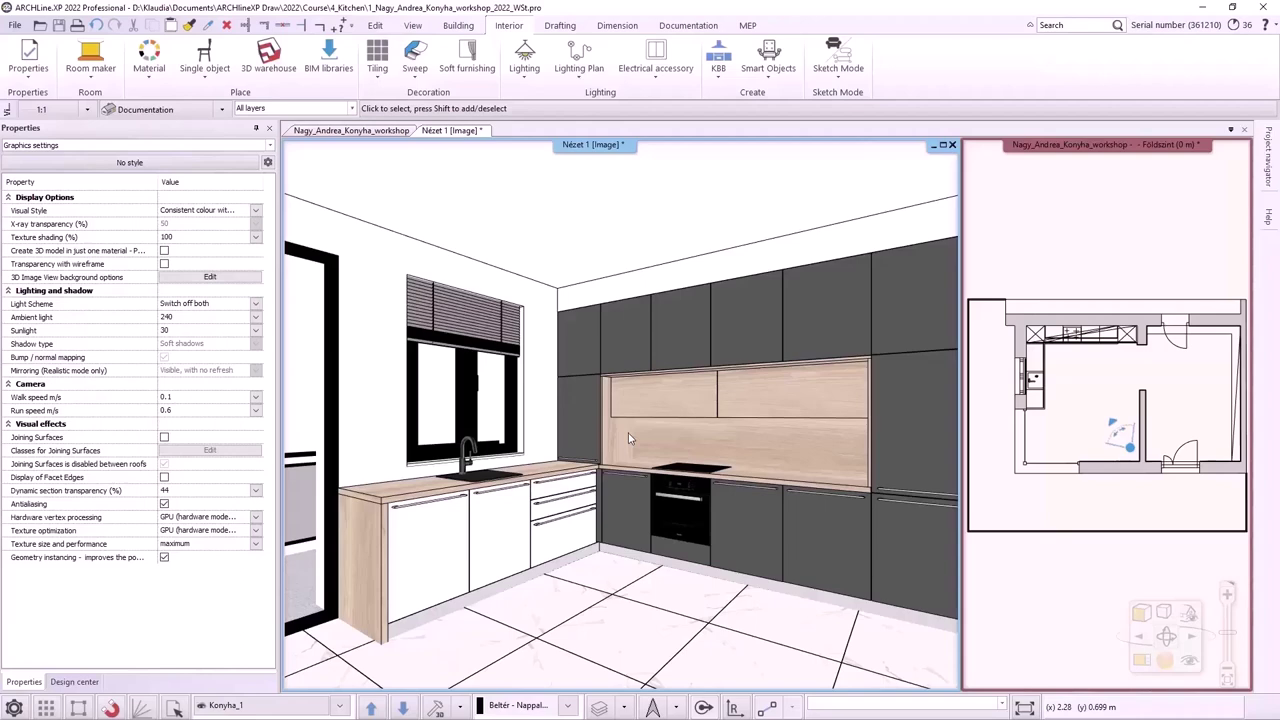
# Step: In wall view settings, choose Image representation and Normal length dimension for horizontal and vertical dimensions
pyautogui.click(668, 26)
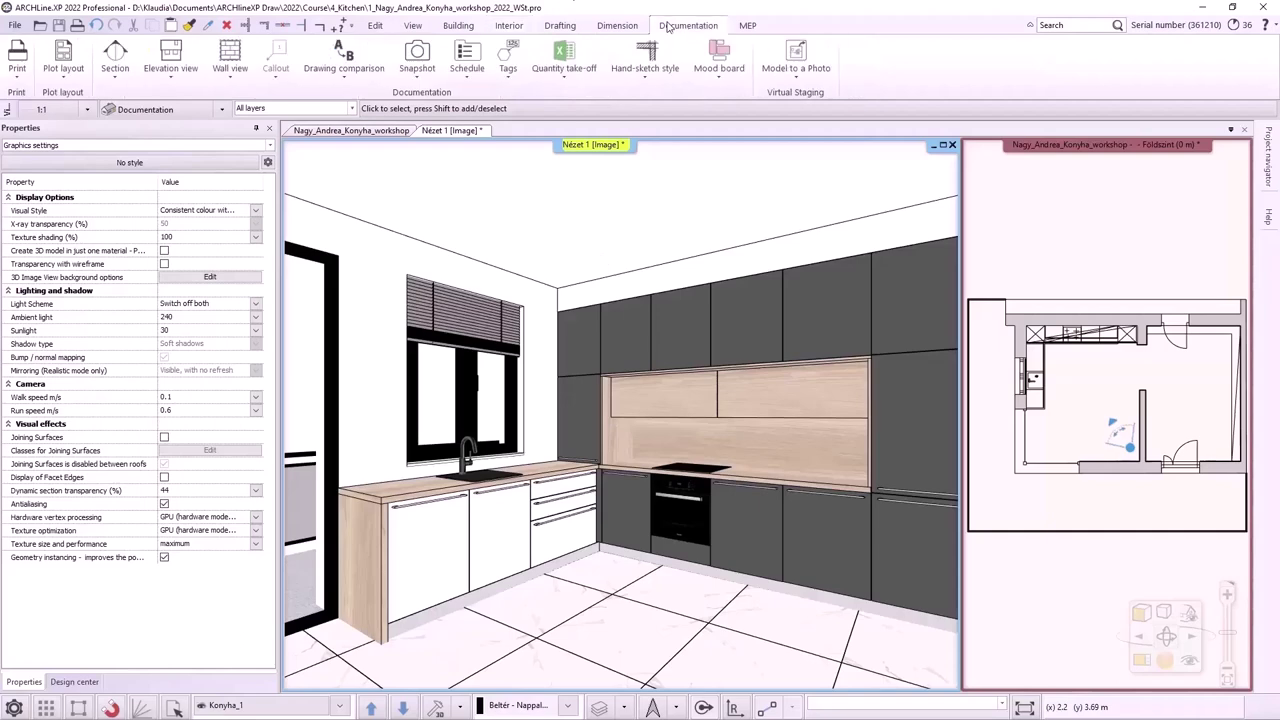
pyautogui.click(229, 79)
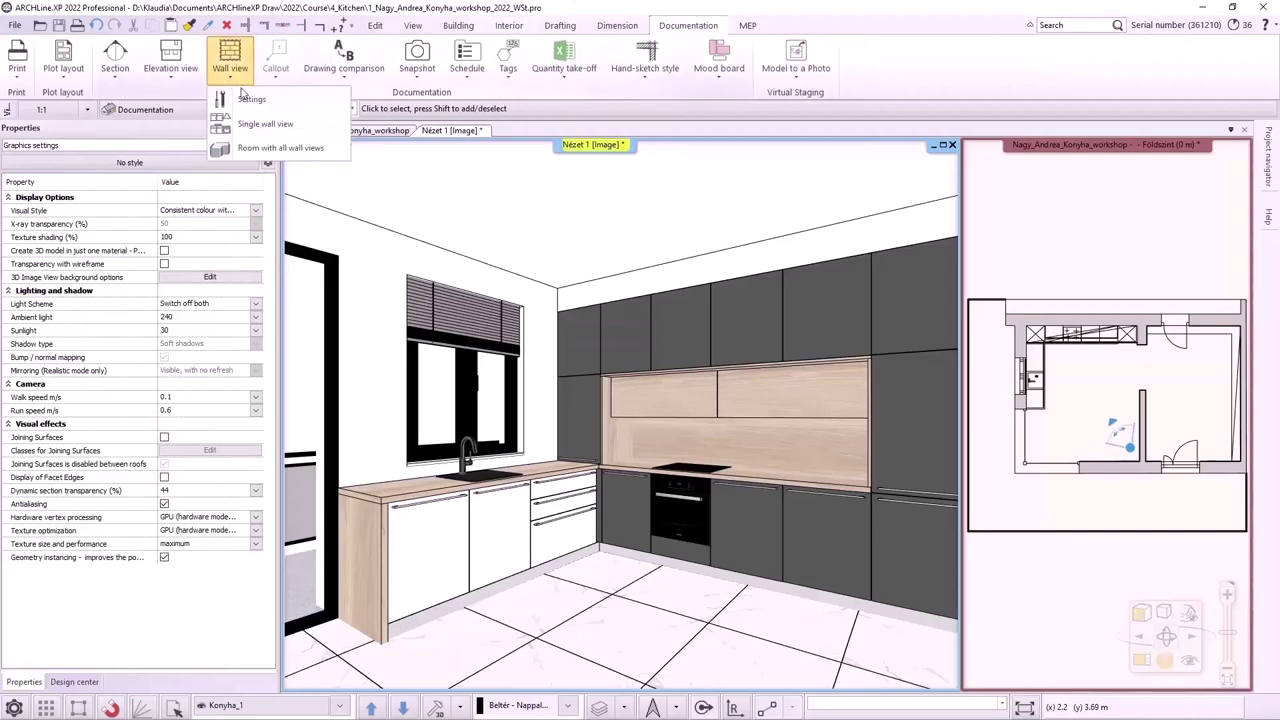
pyautogui.click(247, 98)
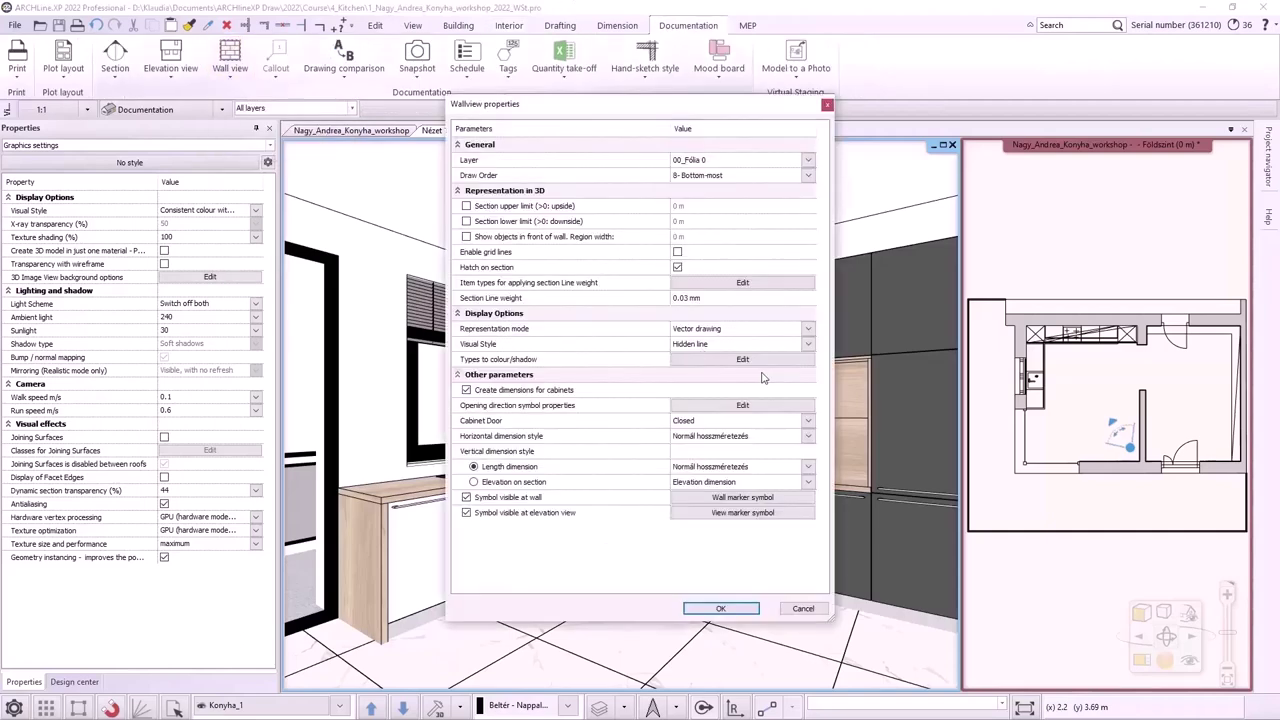
pyautogui.click(808, 328)
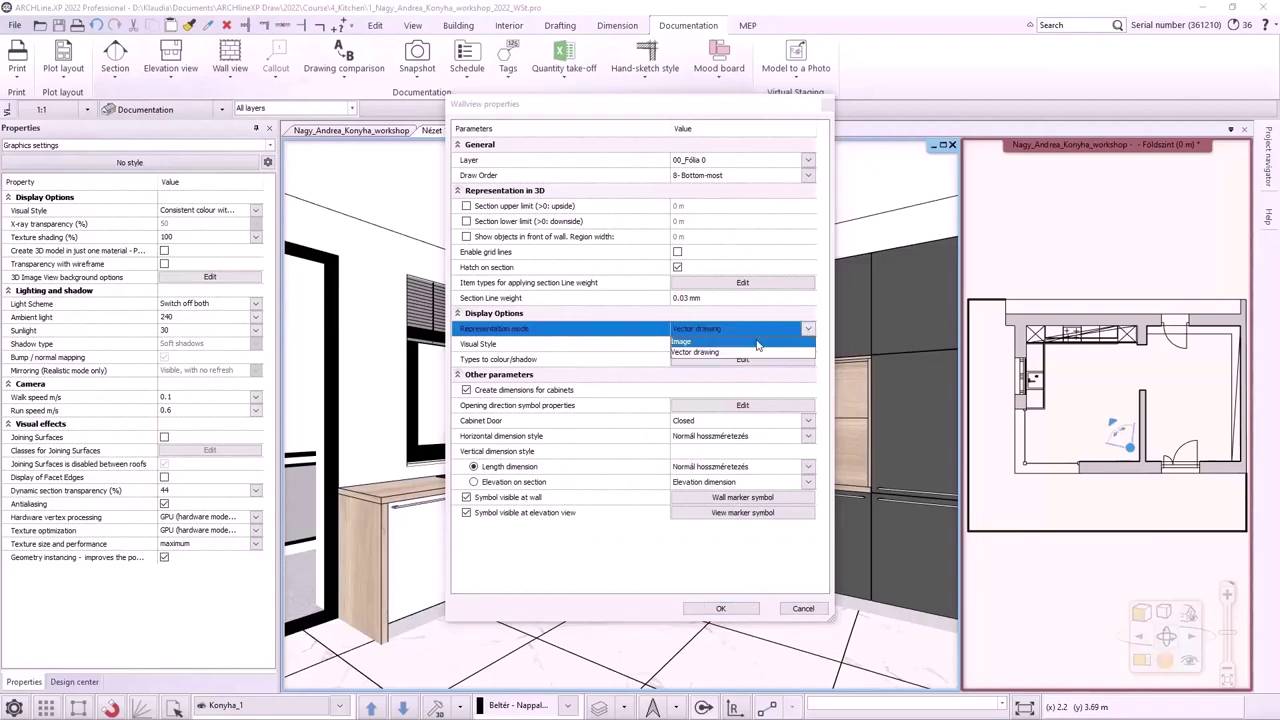
pyautogui.click(755, 345)
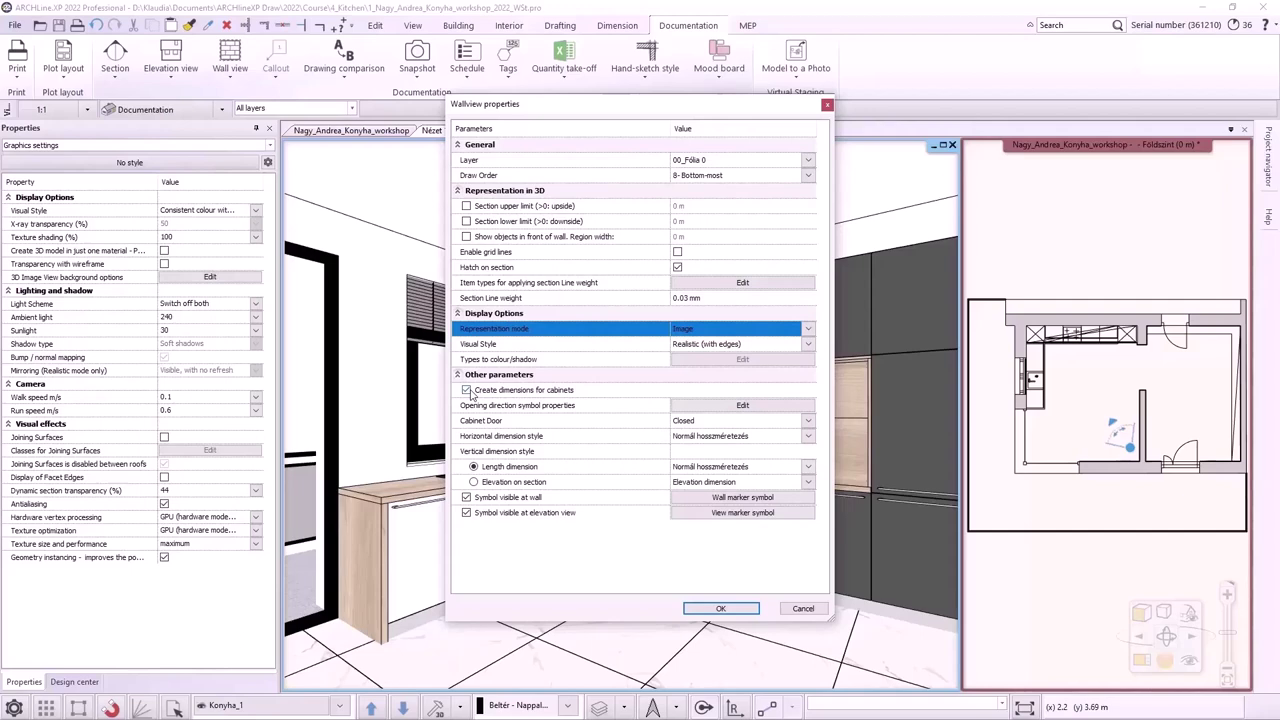
pyautogui.click(809, 437)
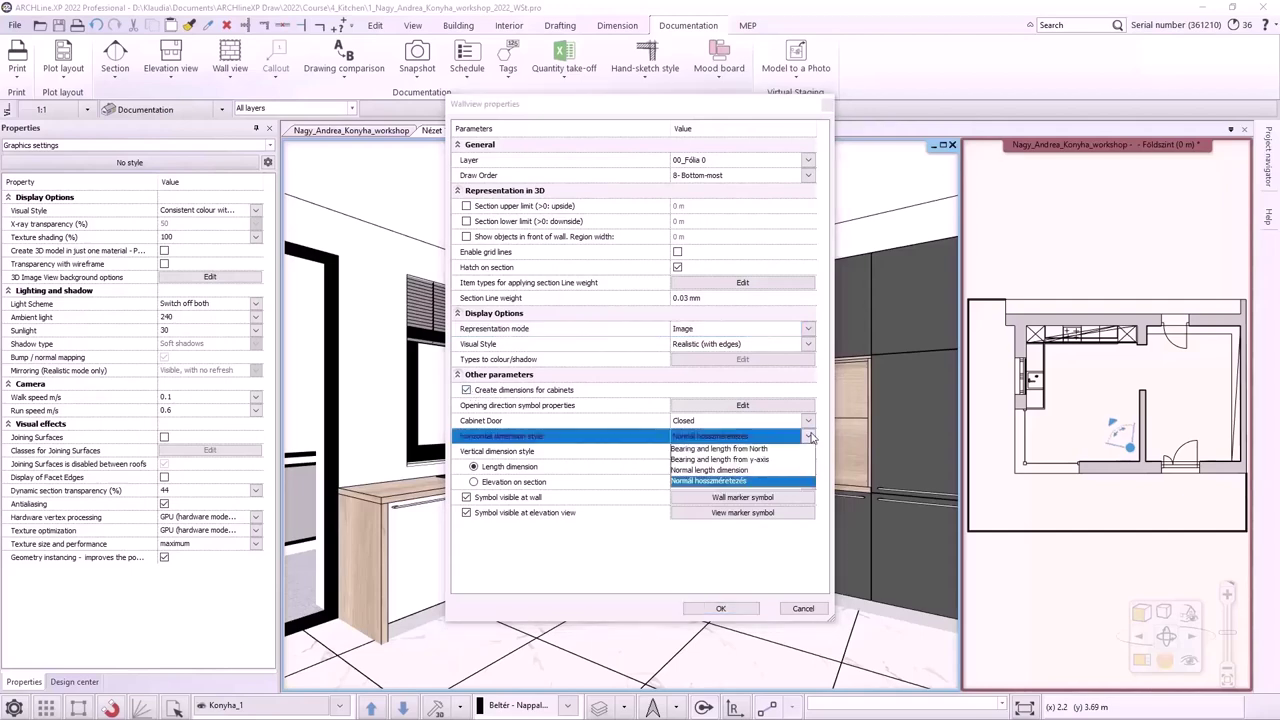
pyautogui.click(709, 470)
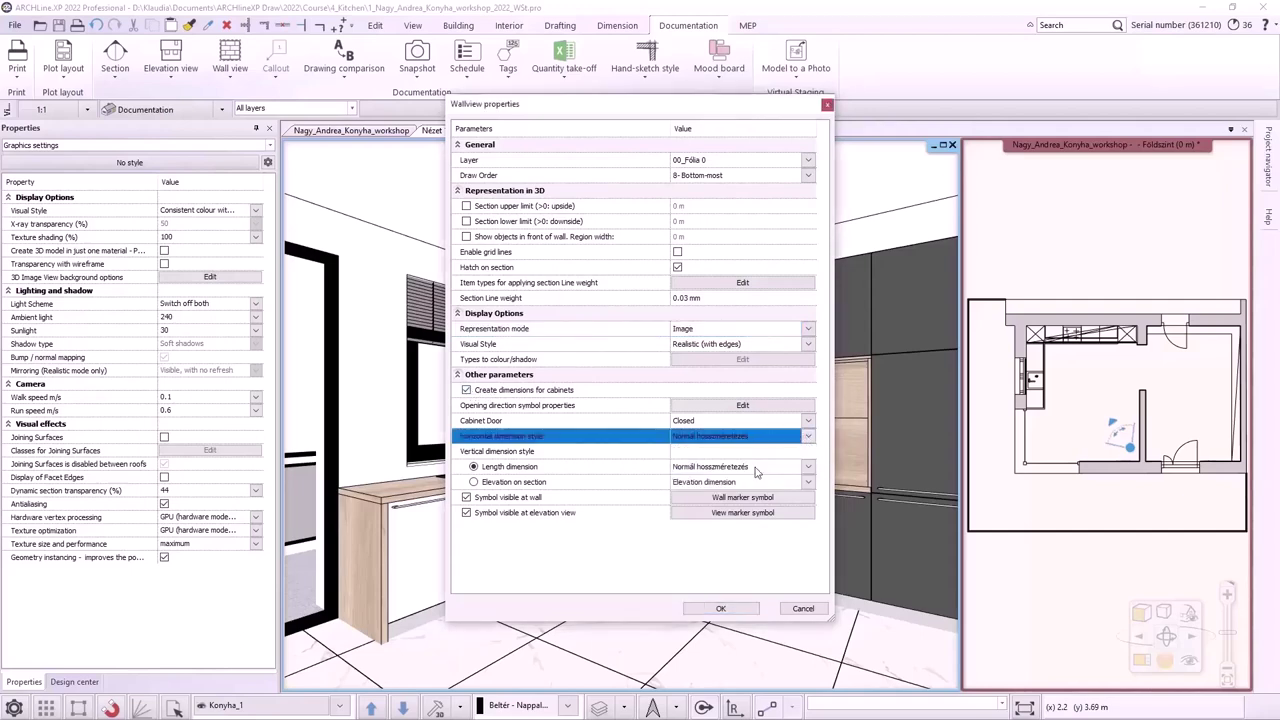
pyautogui.click(755, 467)
pyautogui.click(755, 467)
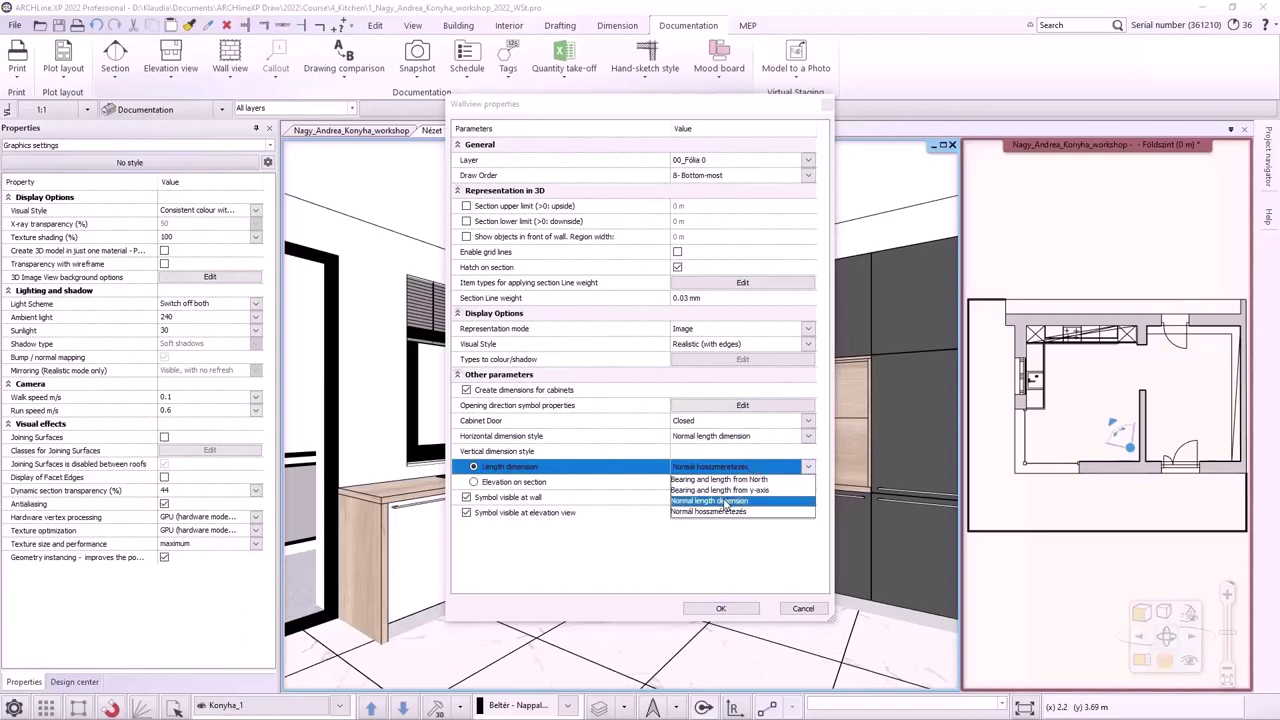
pyautogui.click(740, 494)
# Step: Create a single wall view of the top wall's cabinet side and place Wallview N above the plan
pyautogui.click(720, 608)
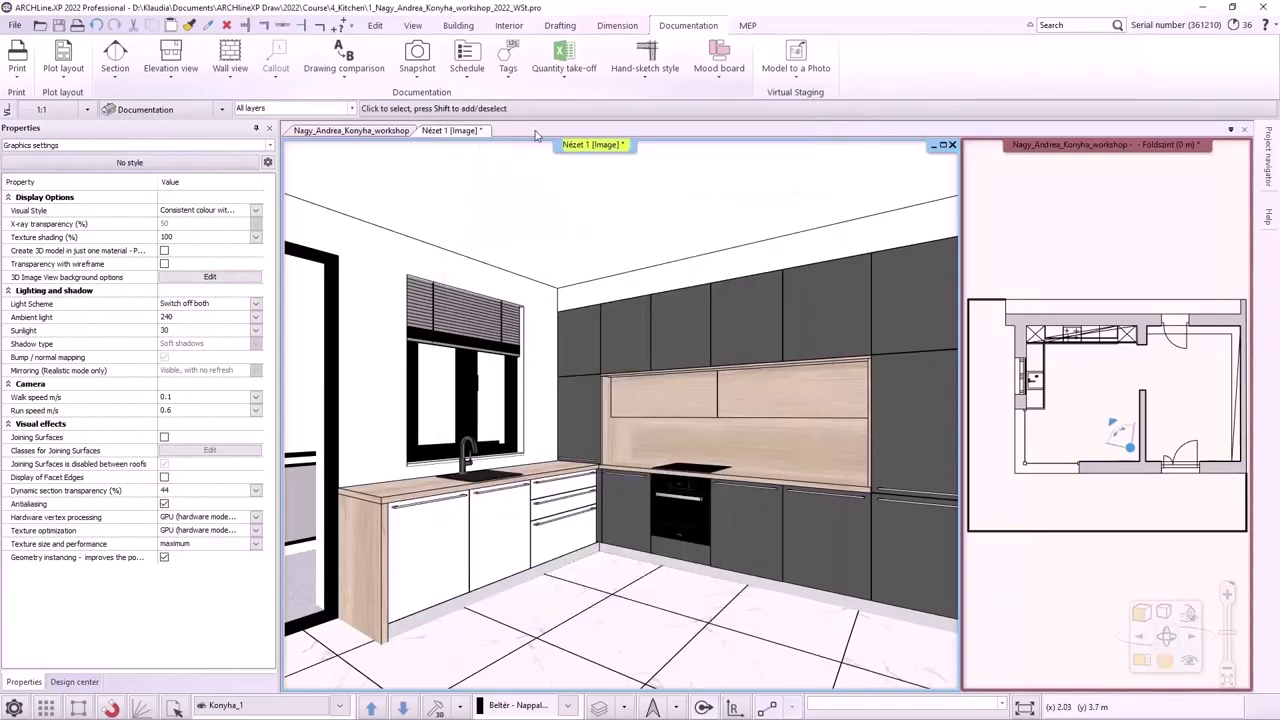
pyautogui.click(380, 133)
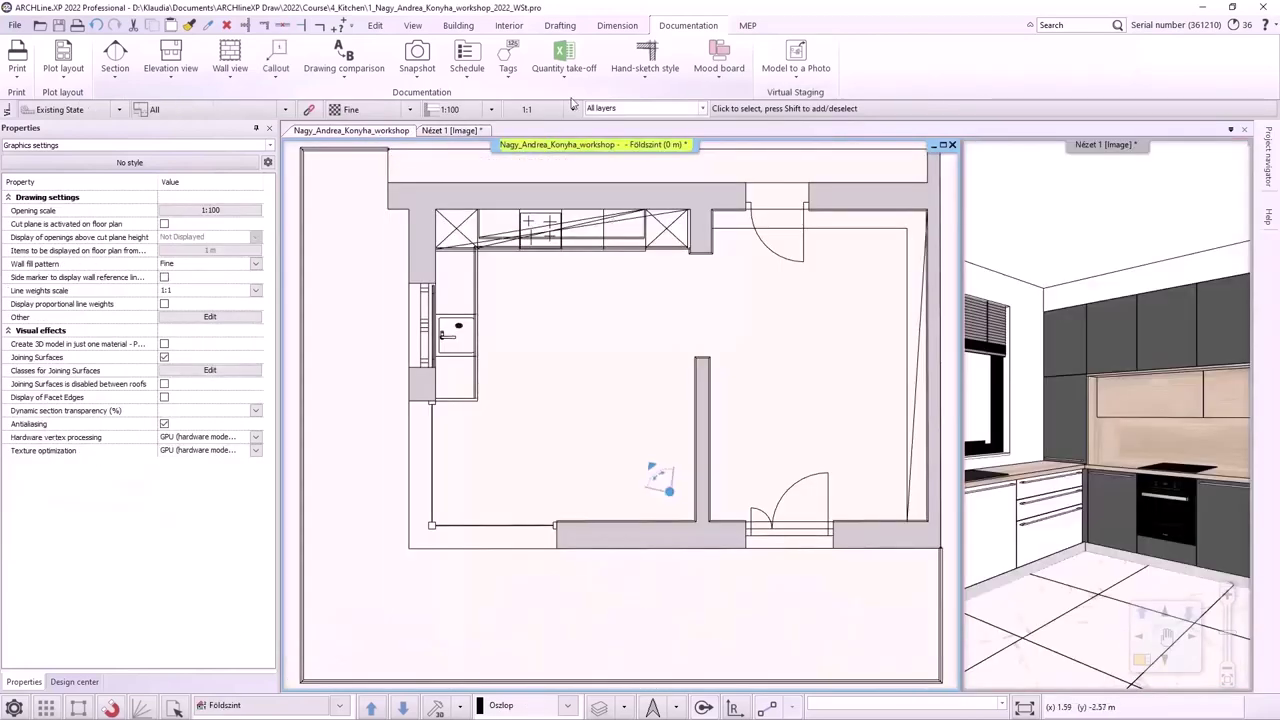
pyautogui.click(240, 80)
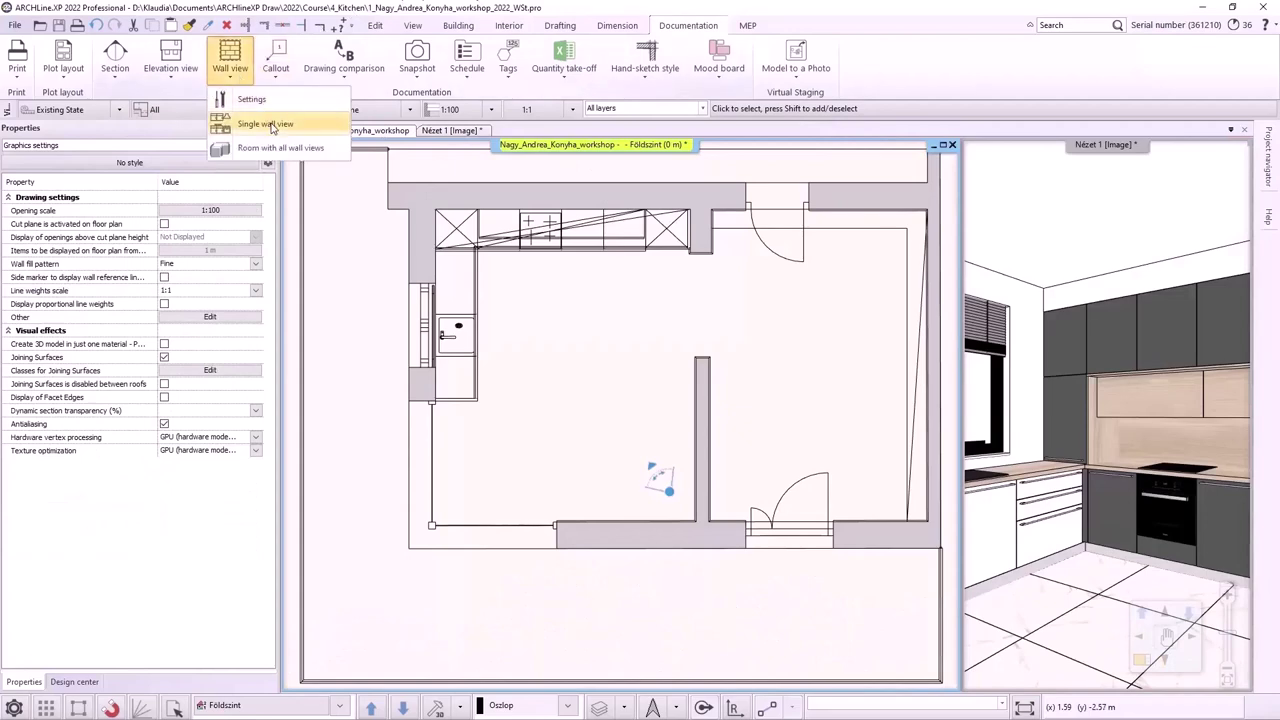
pyautogui.click(252, 122)
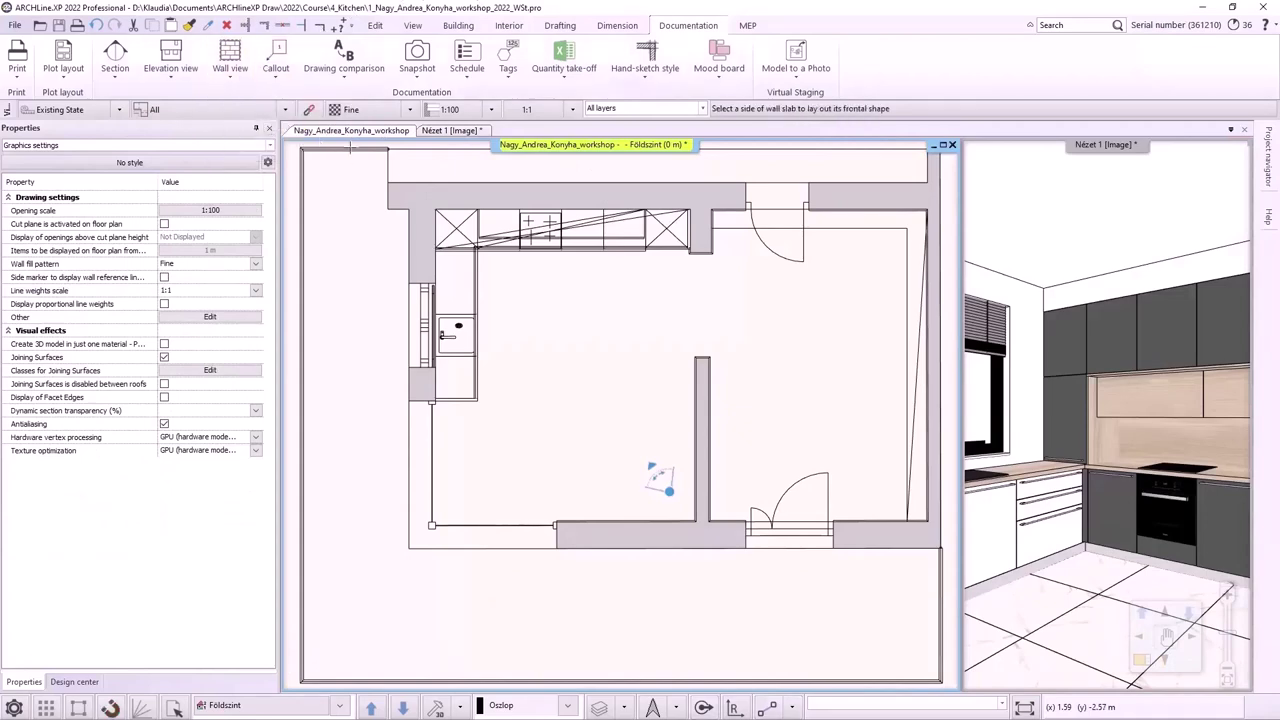
pyautogui.click(575, 206)
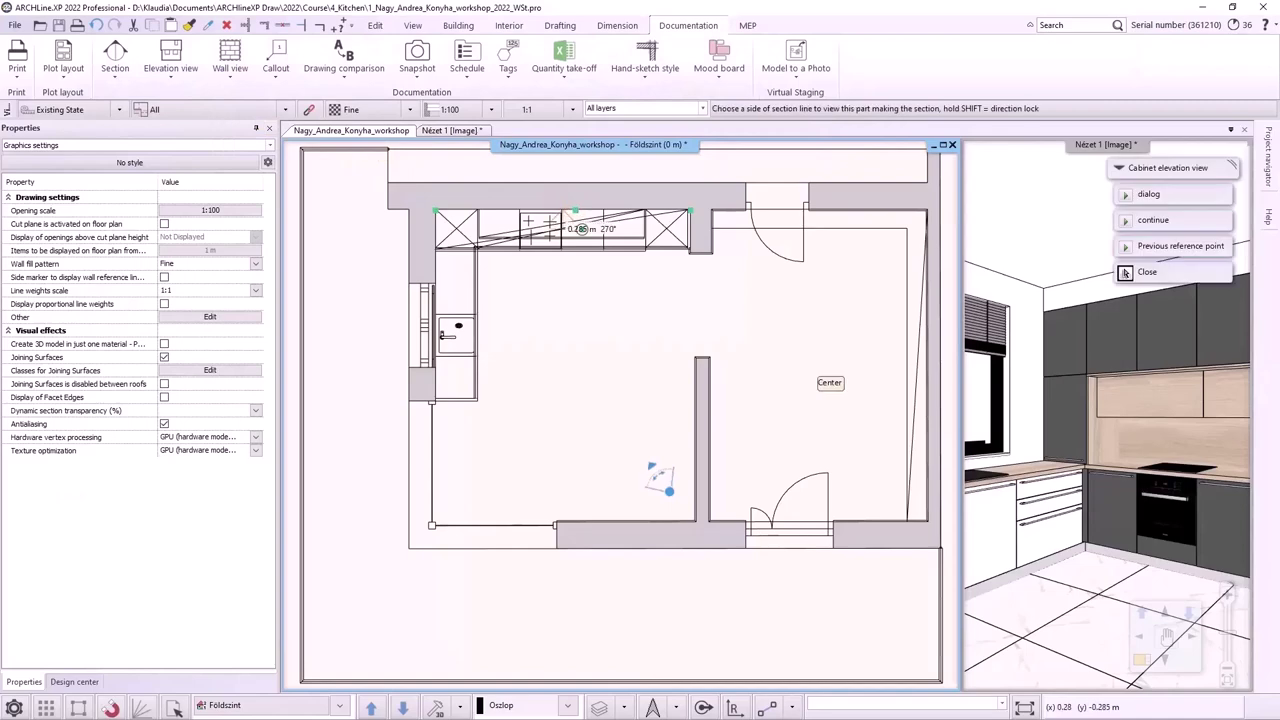
pyautogui.click(605, 290)
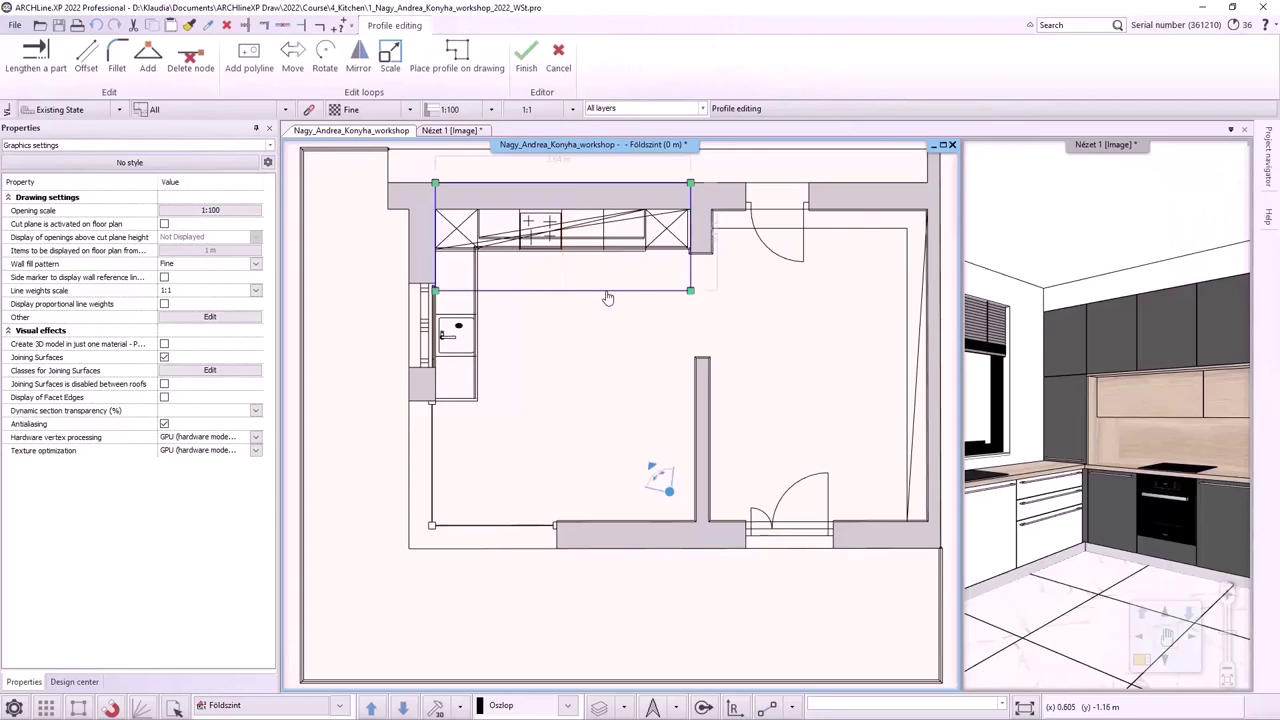
pyautogui.press('Return')
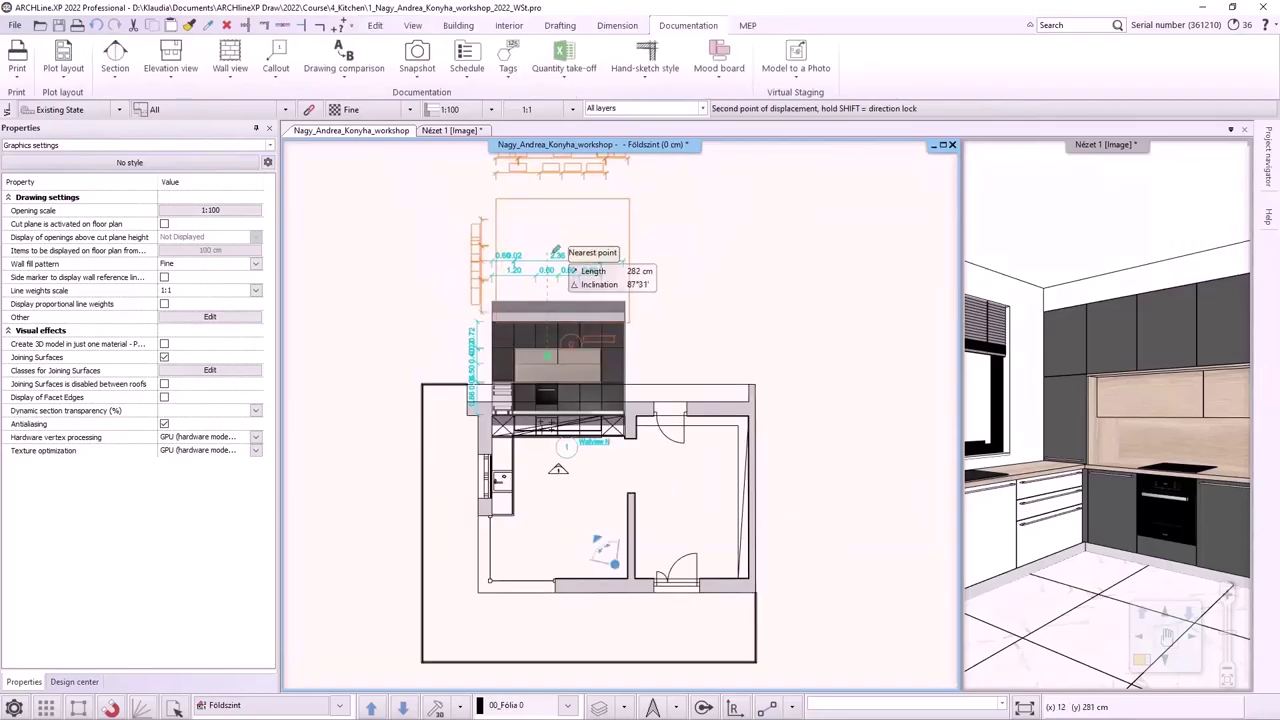
pyautogui.click(556, 252)
pyautogui.moveTo(555, 250); pyautogui.dragTo(578, 375, button='middle')
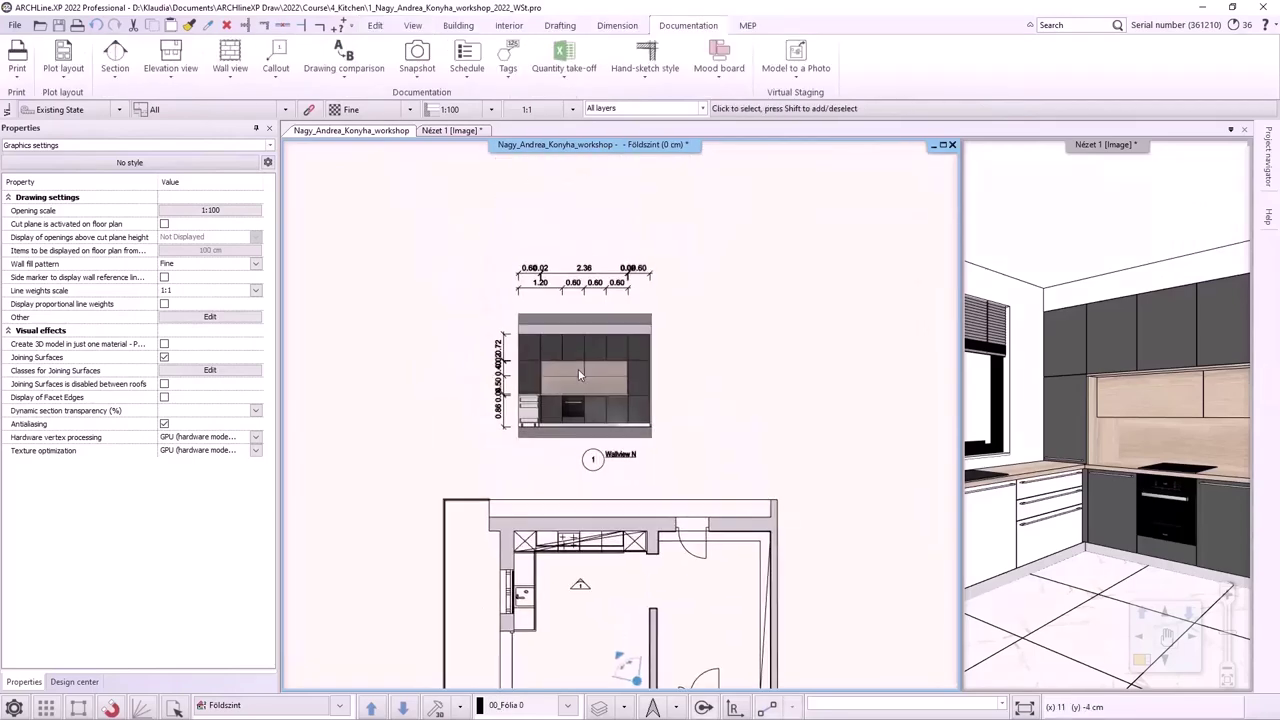
pyautogui.scroll(2, 578, 375)
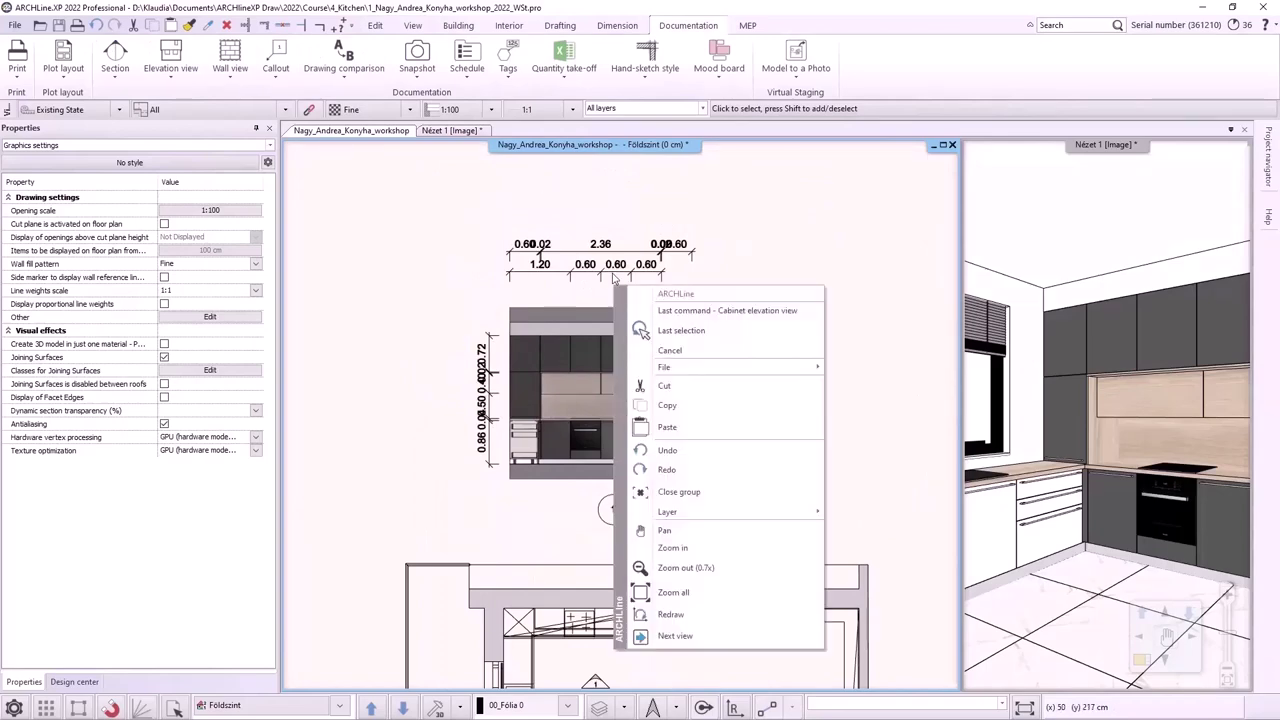
# Step: Open the Wallview N elevation group for editing
pyautogui.rightClick(608, 272)
pyautogui.click(577, 368)
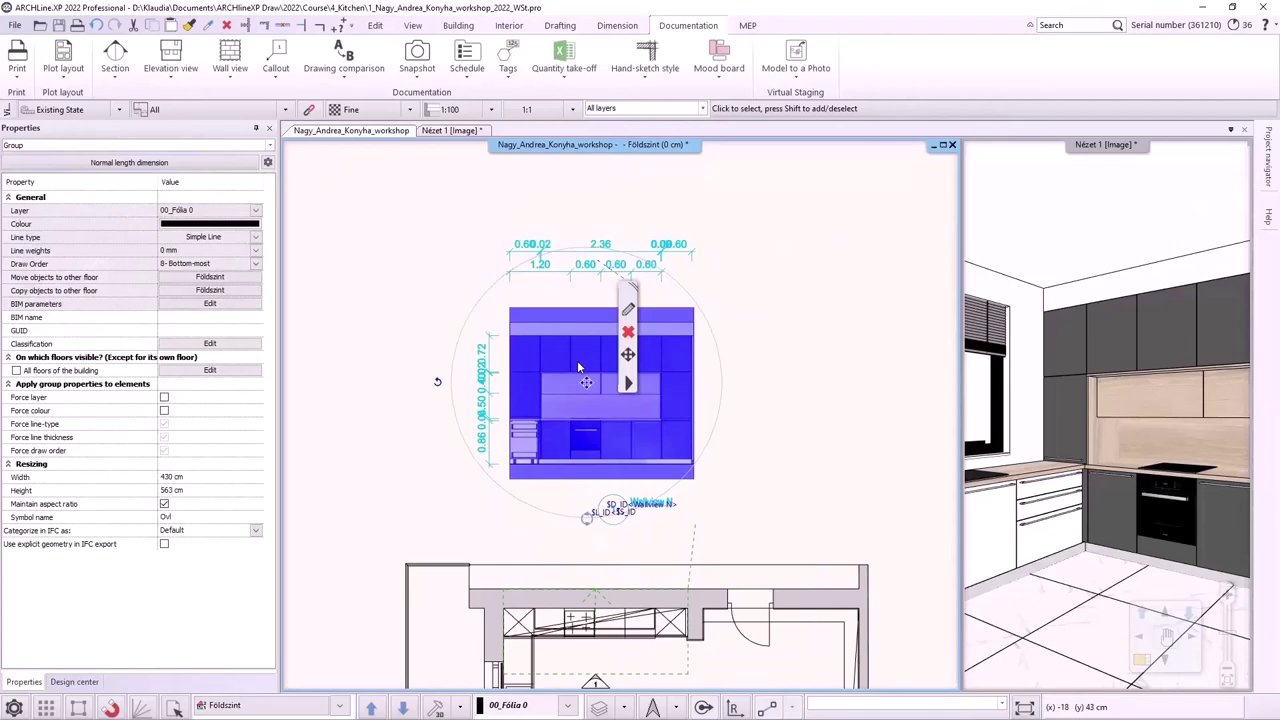
pyautogui.rightClick(578, 368)
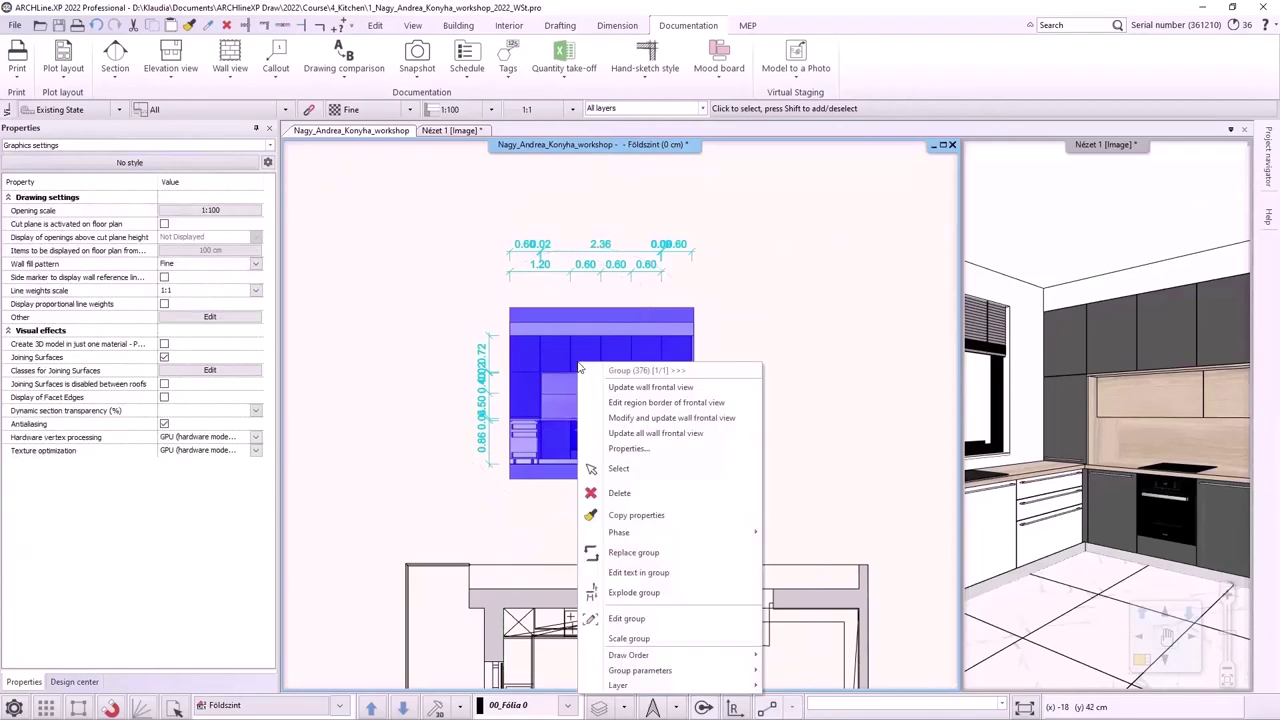
pyautogui.click(627, 618)
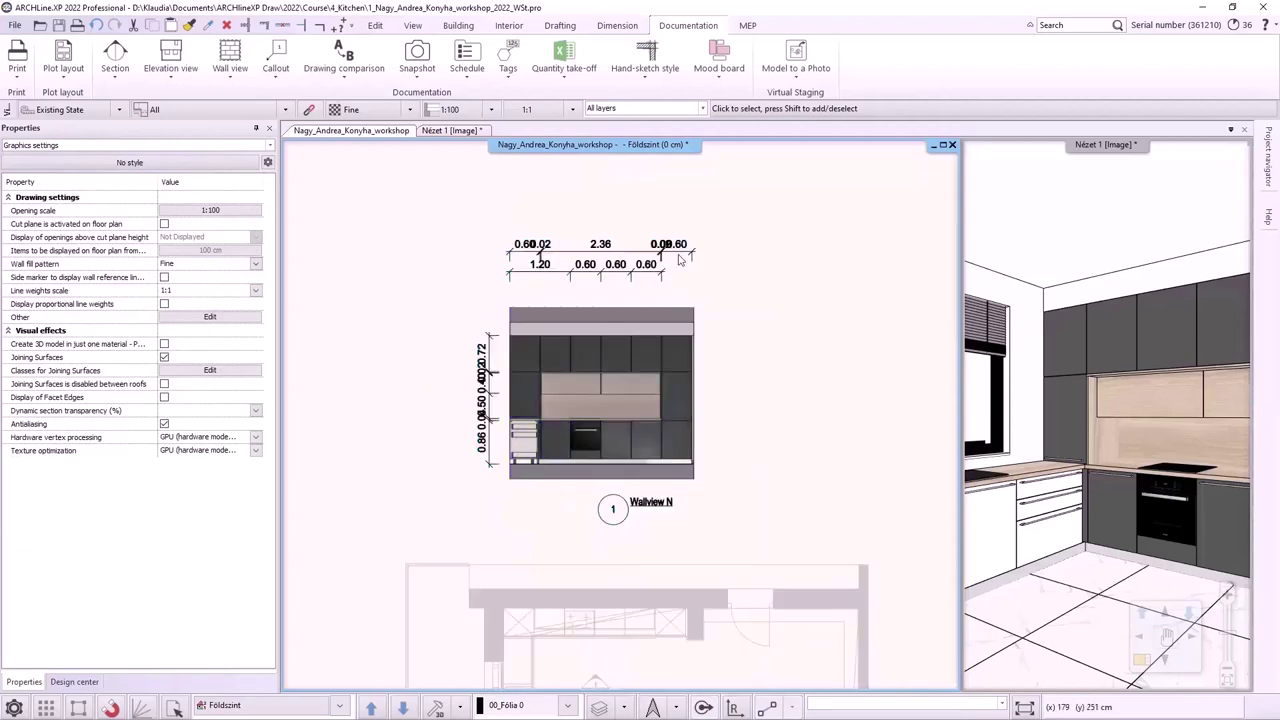
pyautogui.scroll(5, 678, 258)
# Step: Move both overlapping 0.02 dimension labels freely above the dimension chain
pyautogui.click(622, 392)
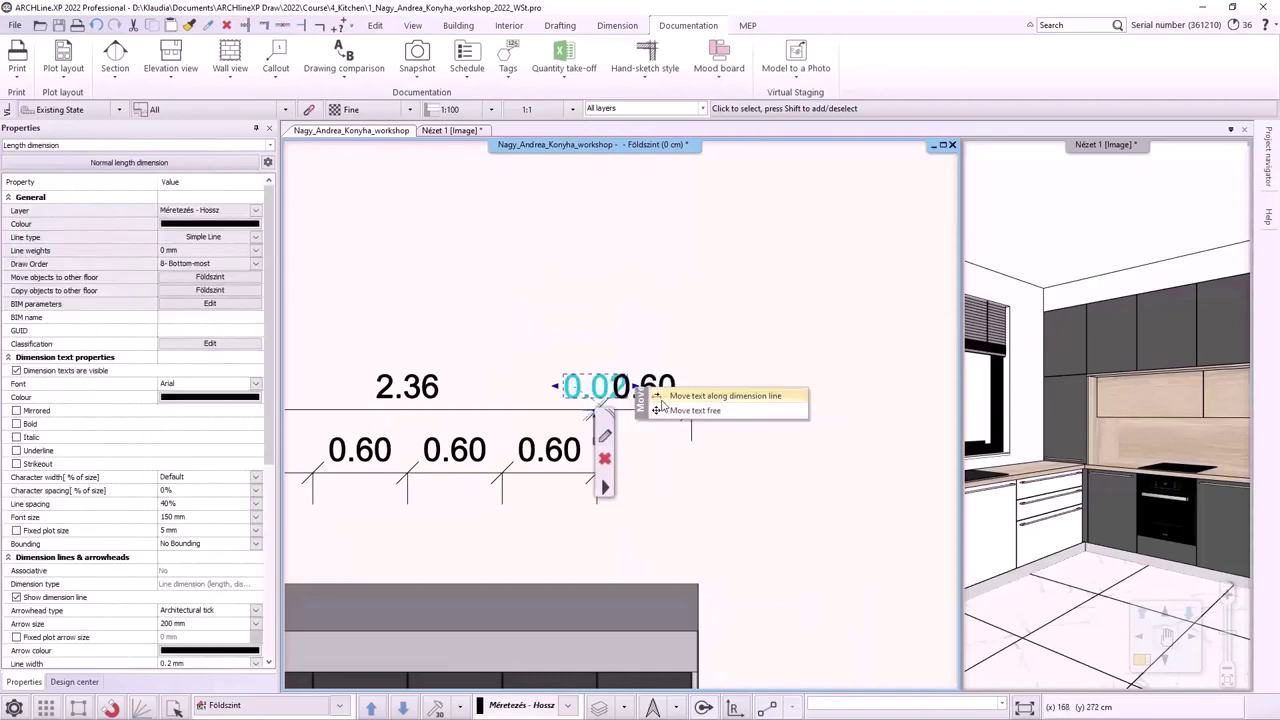
pyautogui.click(603, 440)
pyautogui.click(595, 258)
pyautogui.scroll(-3, 560, 400)
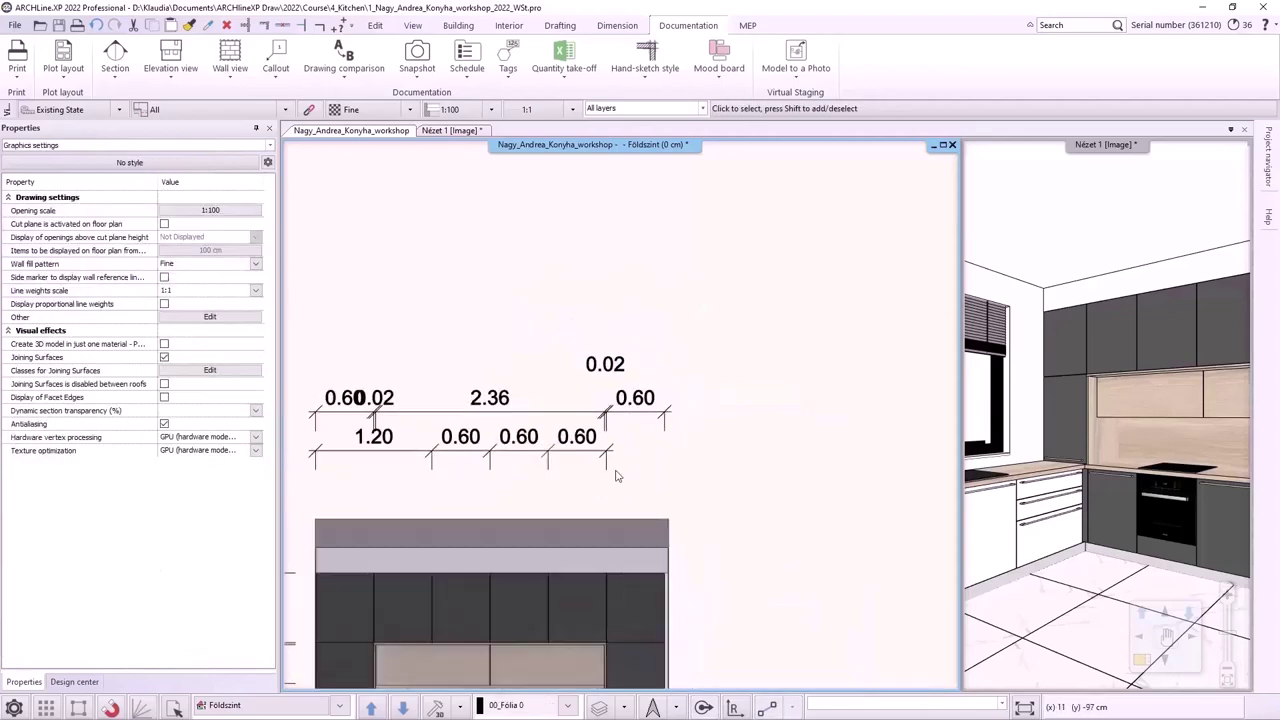
pyautogui.click(492, 380)
pyautogui.click(452, 337)
pyautogui.scroll(-3, 510, 380)
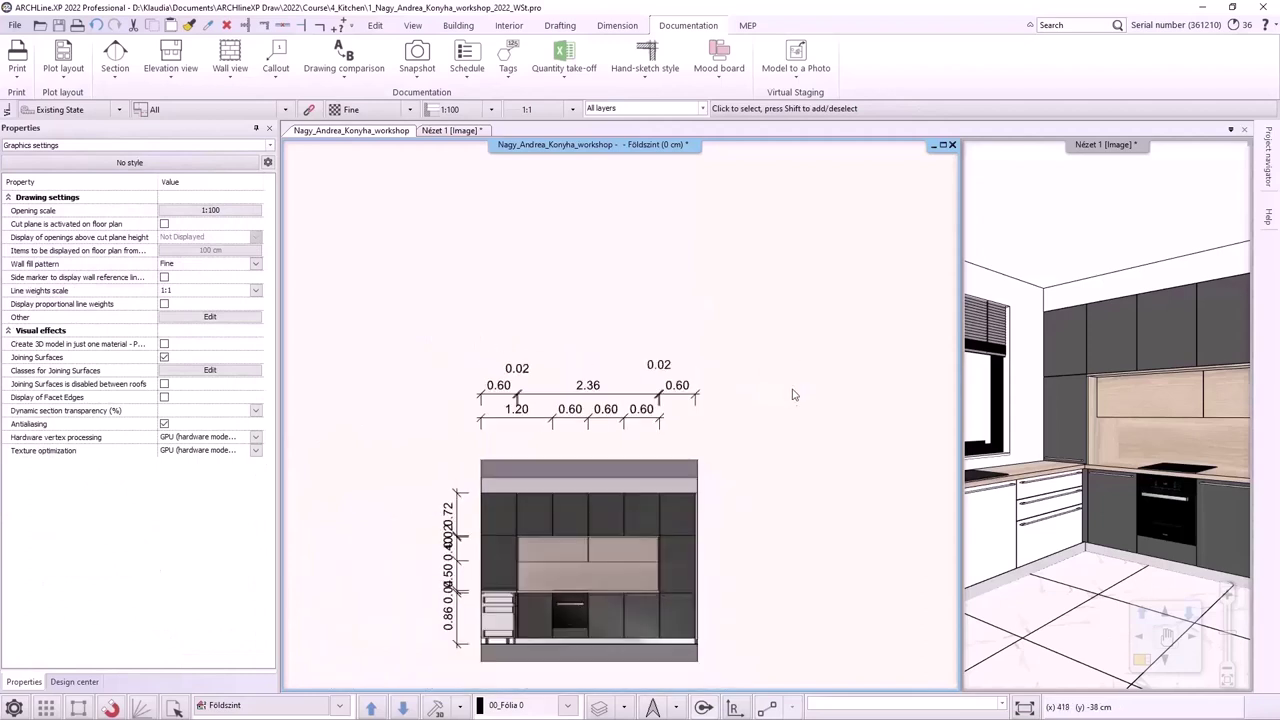
pyautogui.rightClick(592, 452)
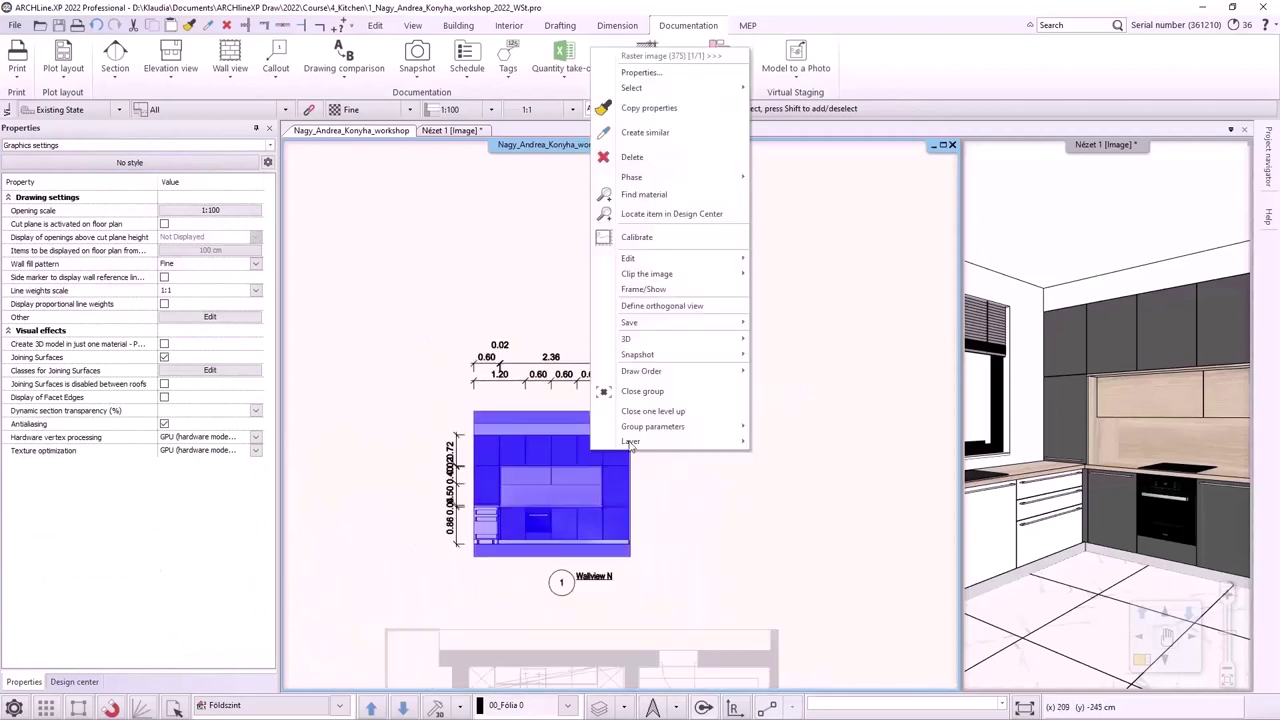
# Step: Close the group and switch wall view vertical dimensions to elevation marks
pyautogui.click(669, 397)
pyautogui.scroll(-5, 751, 494)
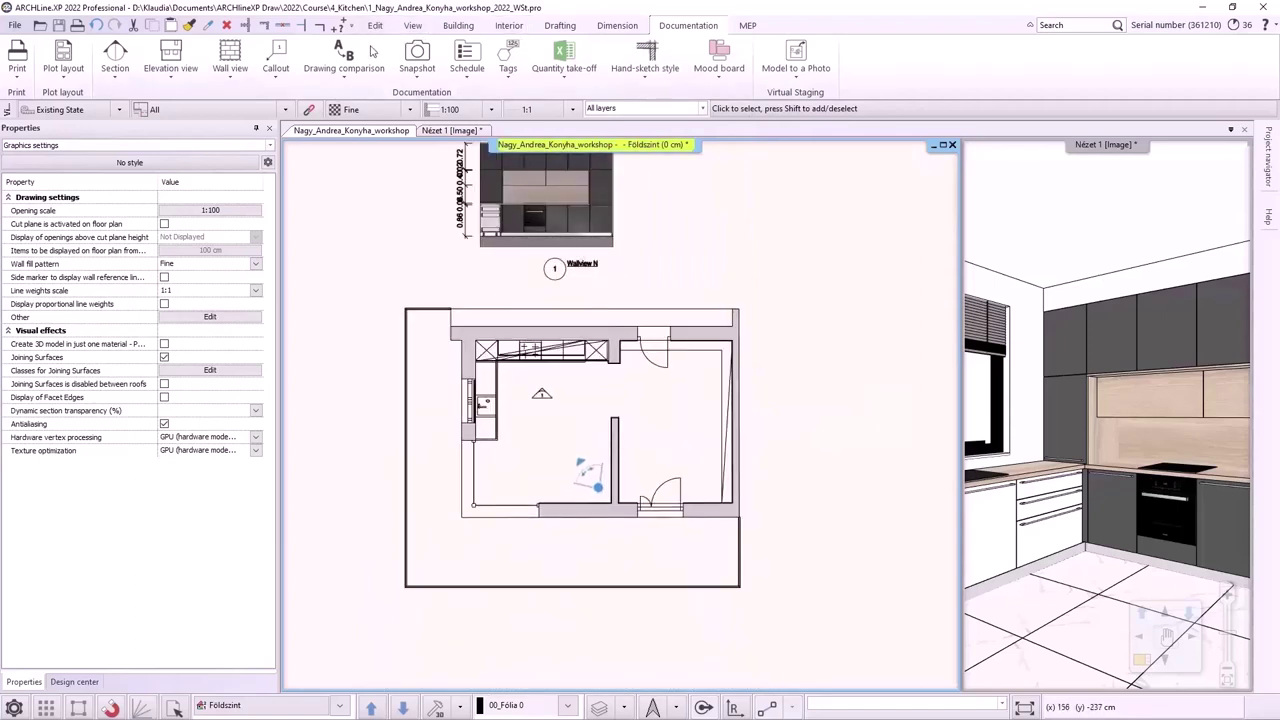
pyautogui.click(230, 58)
pyautogui.click(258, 95)
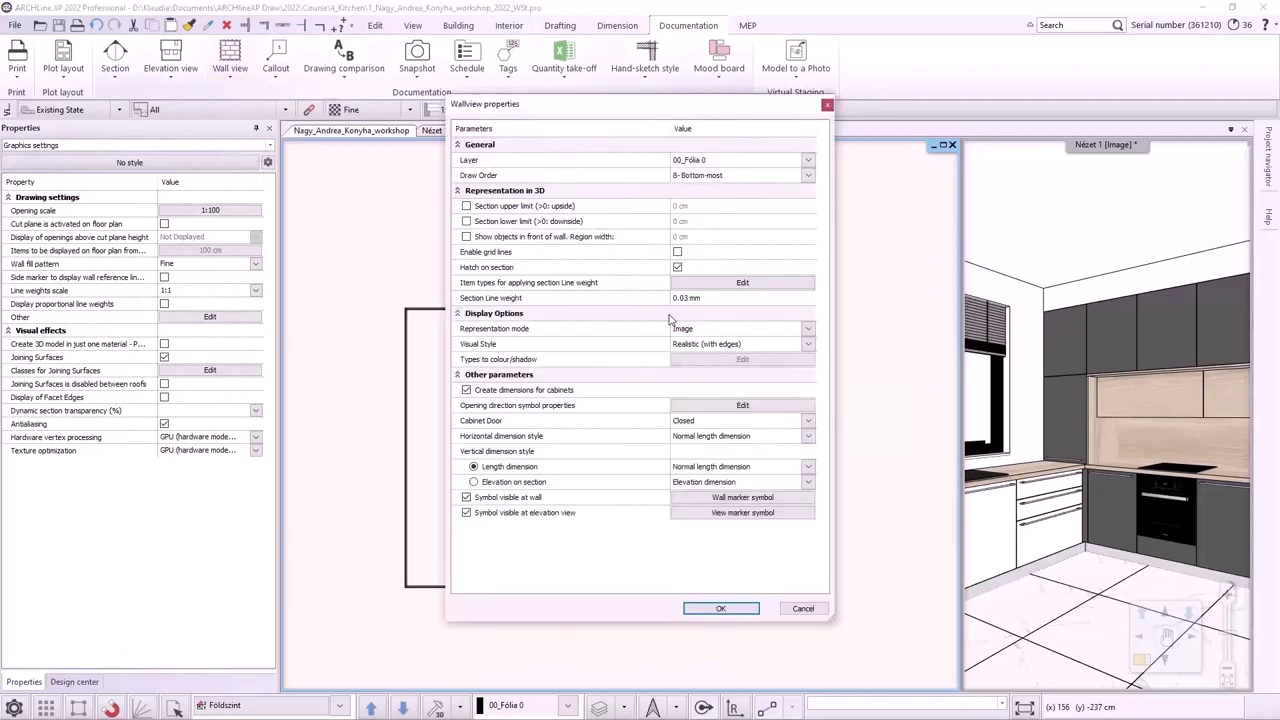
pyautogui.click(515, 483)
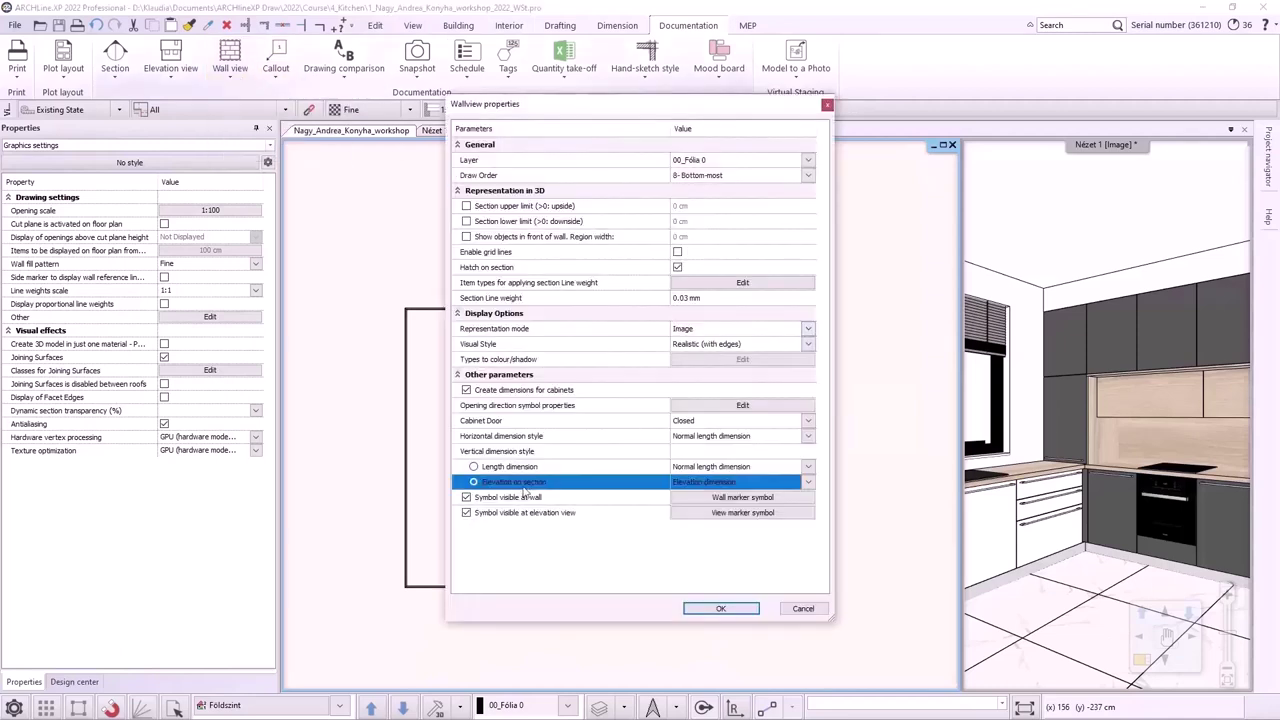
pyautogui.click(720, 607)
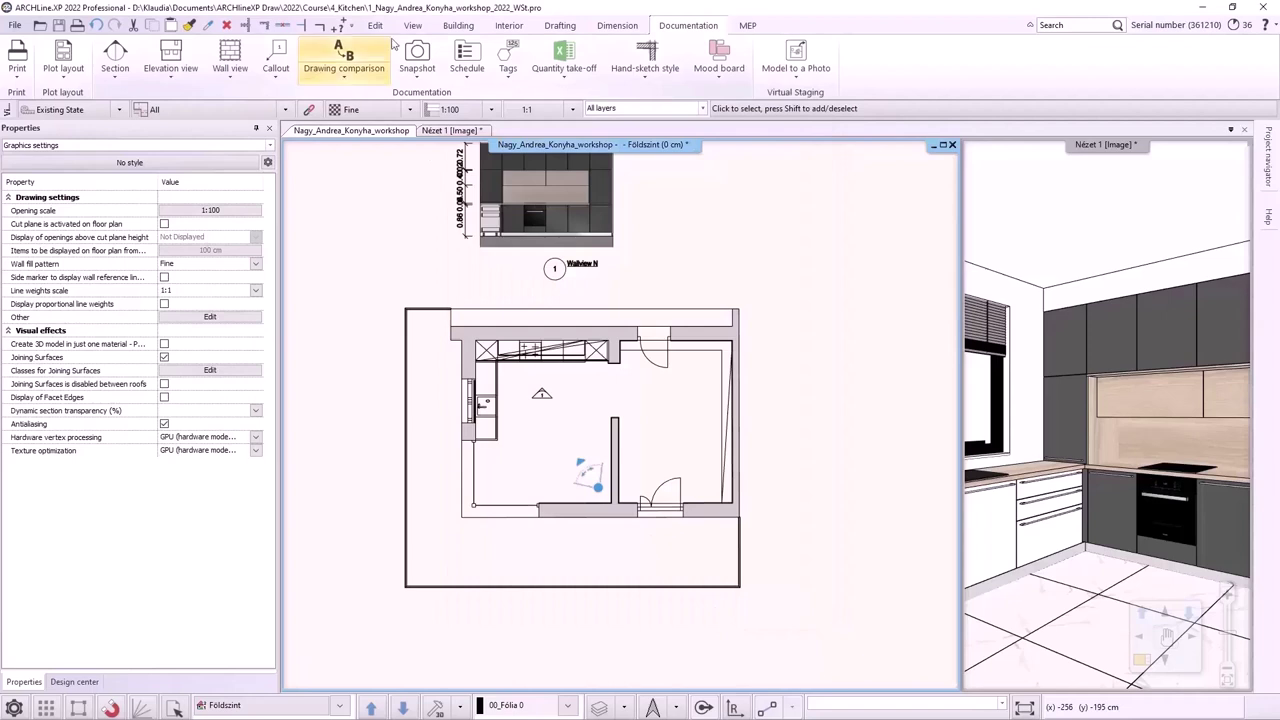
# Step: Start a single wall view of the left wall's cabinet side and set its section depth
pyautogui.click(229, 77)
pyautogui.click(262, 124)
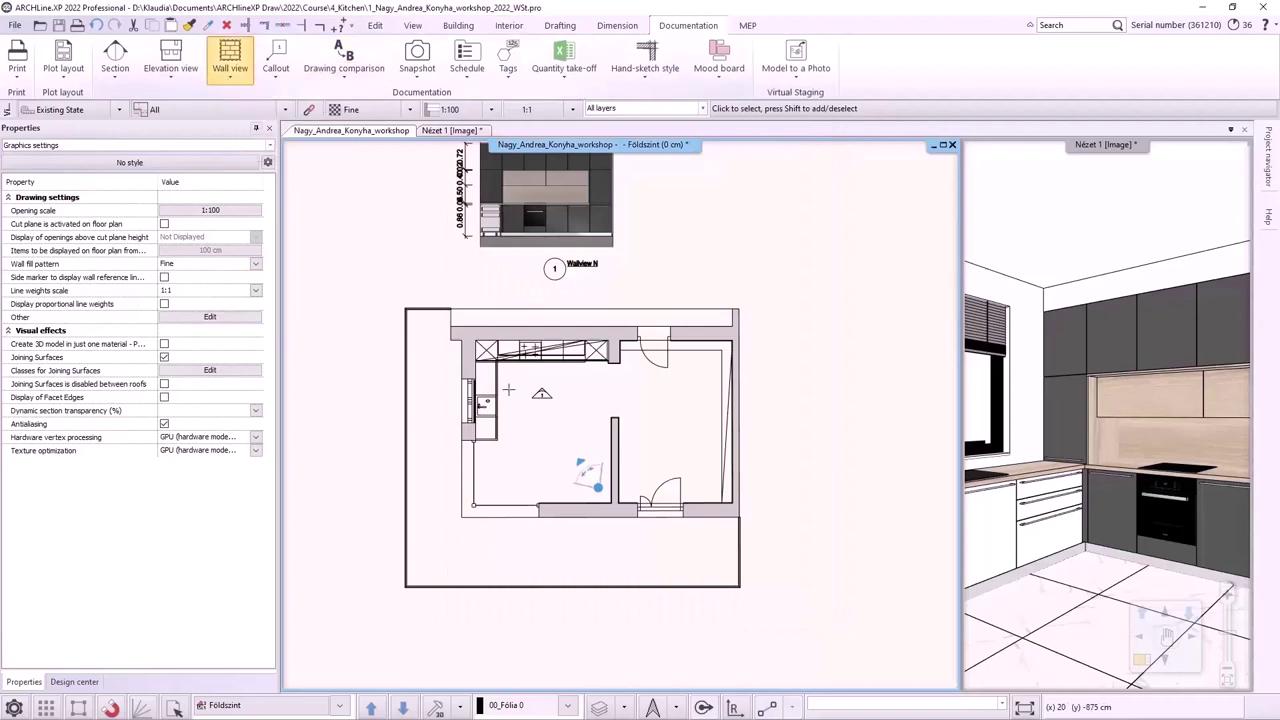
pyautogui.scroll(2, 413, 366)
pyautogui.click(497, 392)
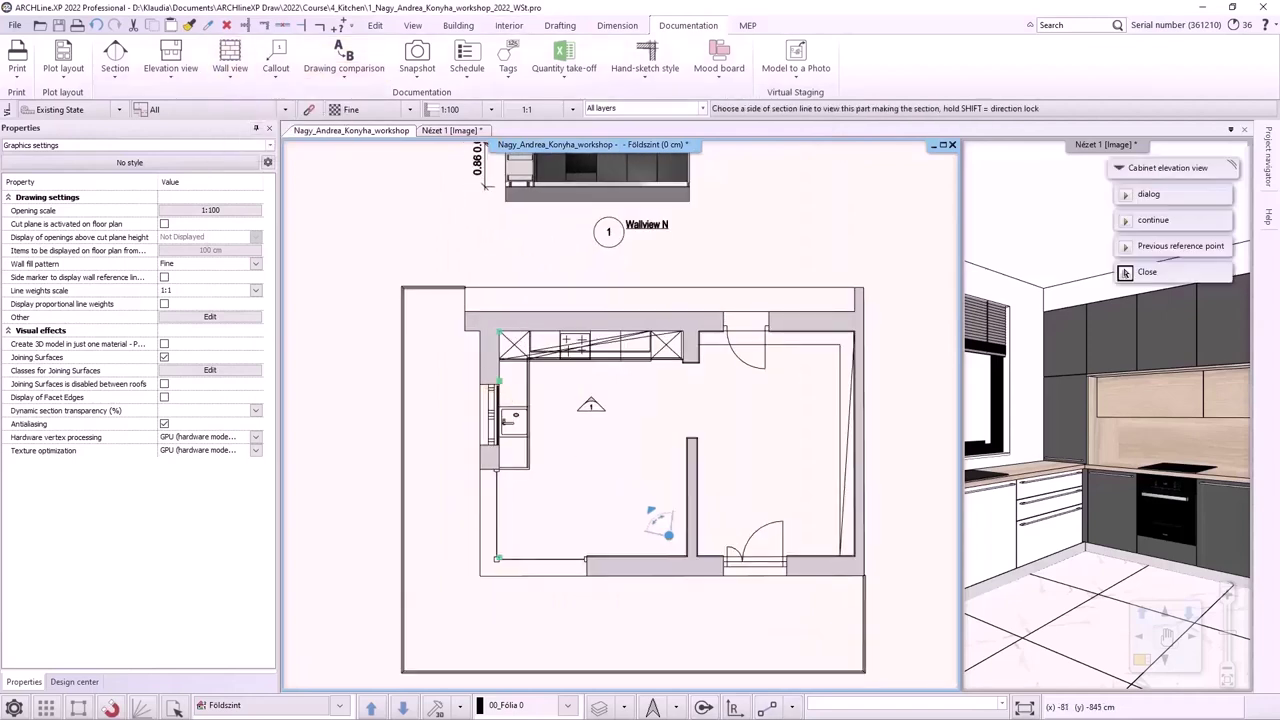
pyautogui.click(565, 398)
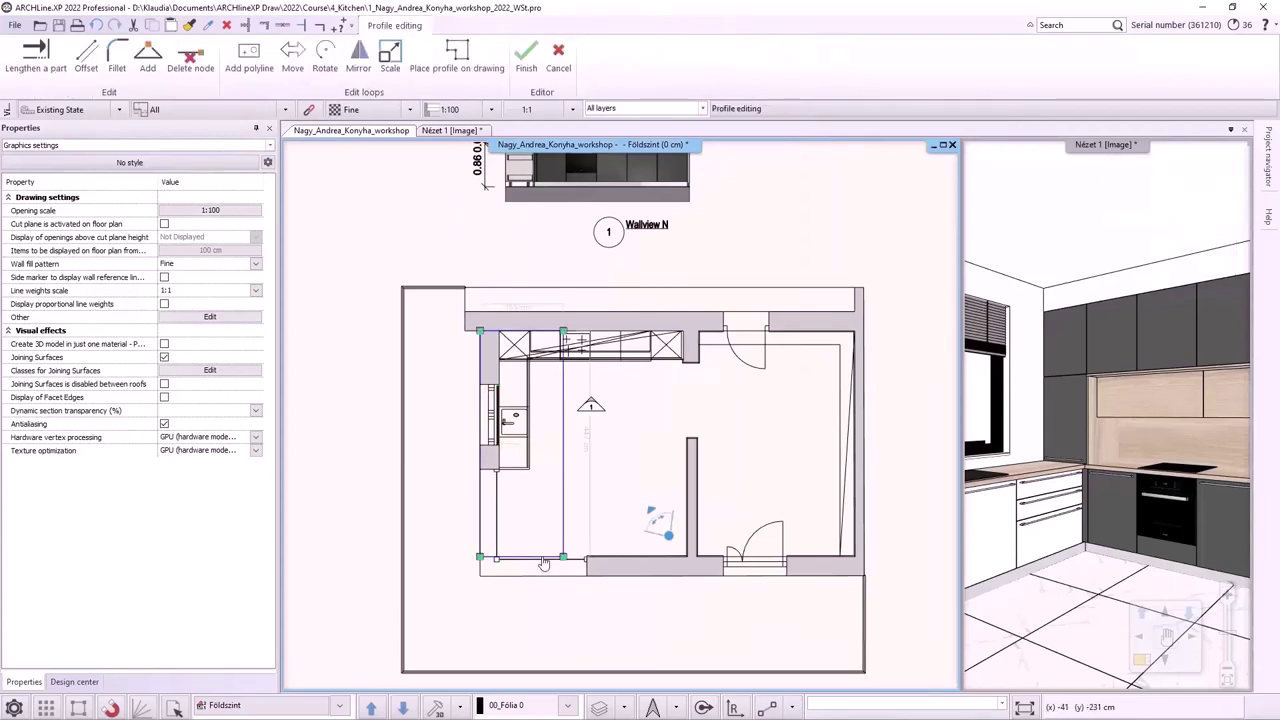
# Step: Offset the outline's bottom edge and finish the region to generate Wallview W
pyautogui.rightClick(543, 563)
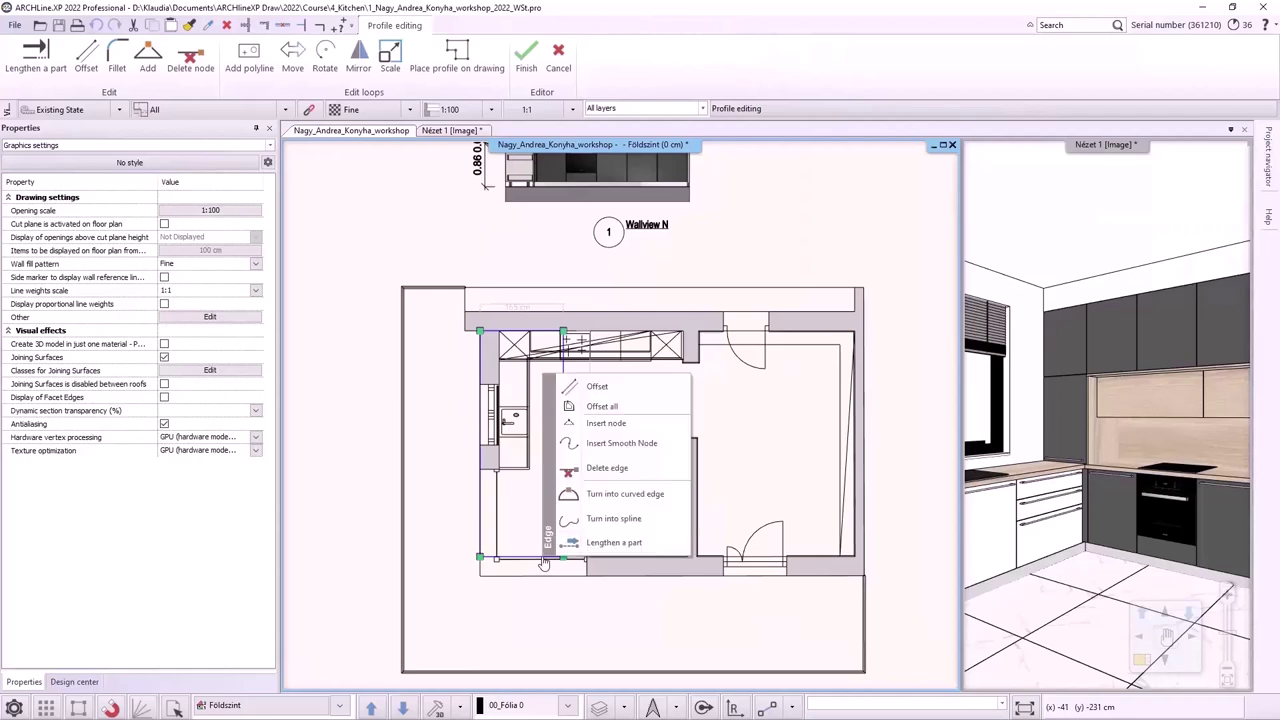
pyautogui.click(646, 388)
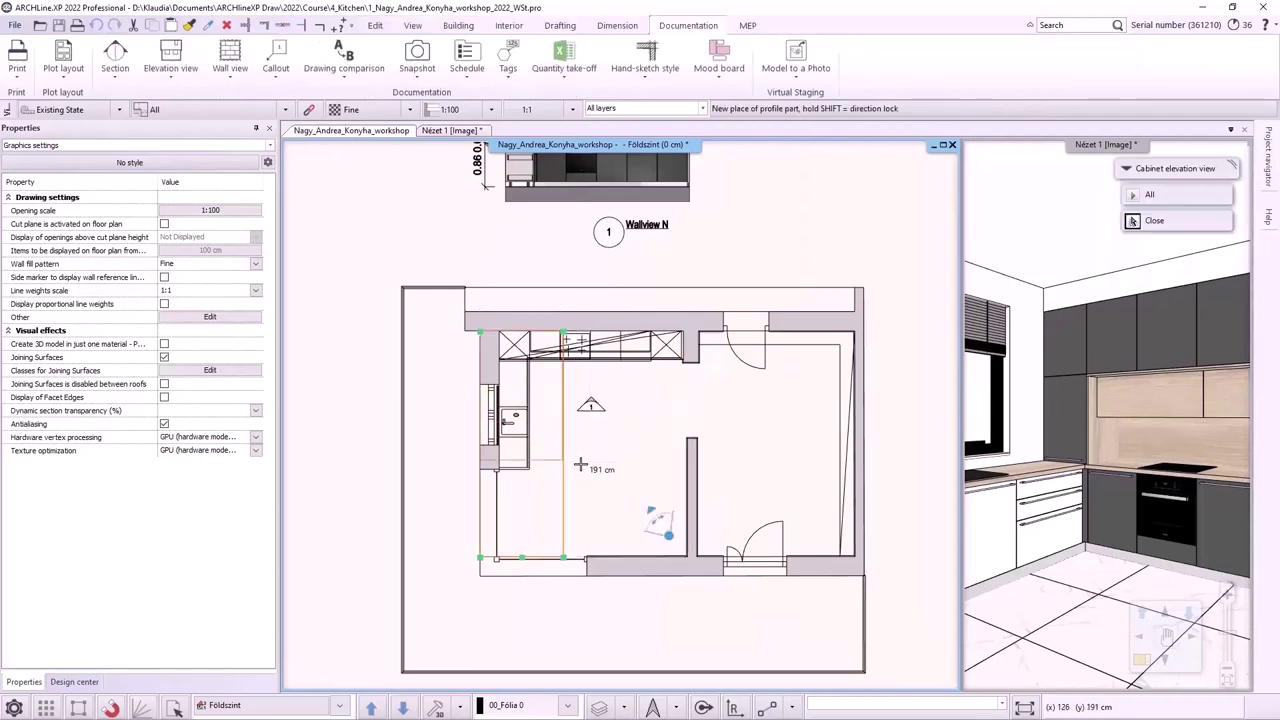
pyautogui.scroll(3, 545, 476)
pyautogui.scroll(5, 545, 476)
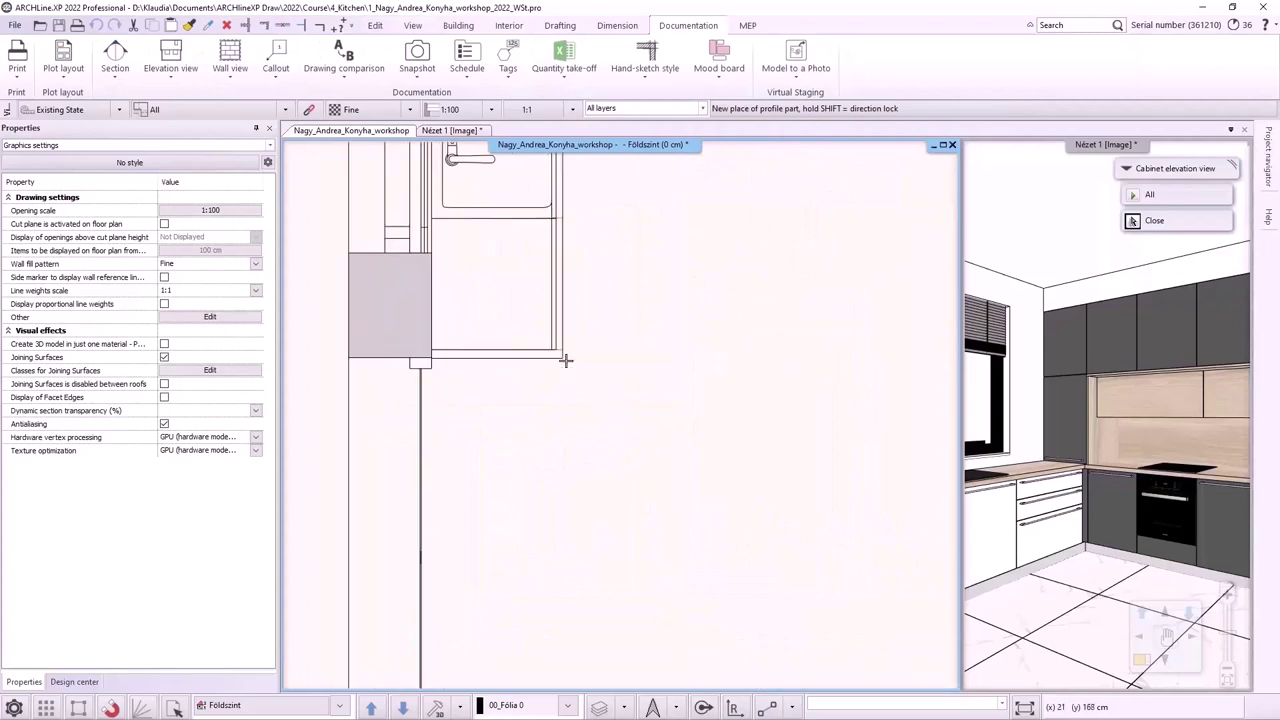
pyautogui.click(620, 388)
pyautogui.scroll(-4, 634, 400)
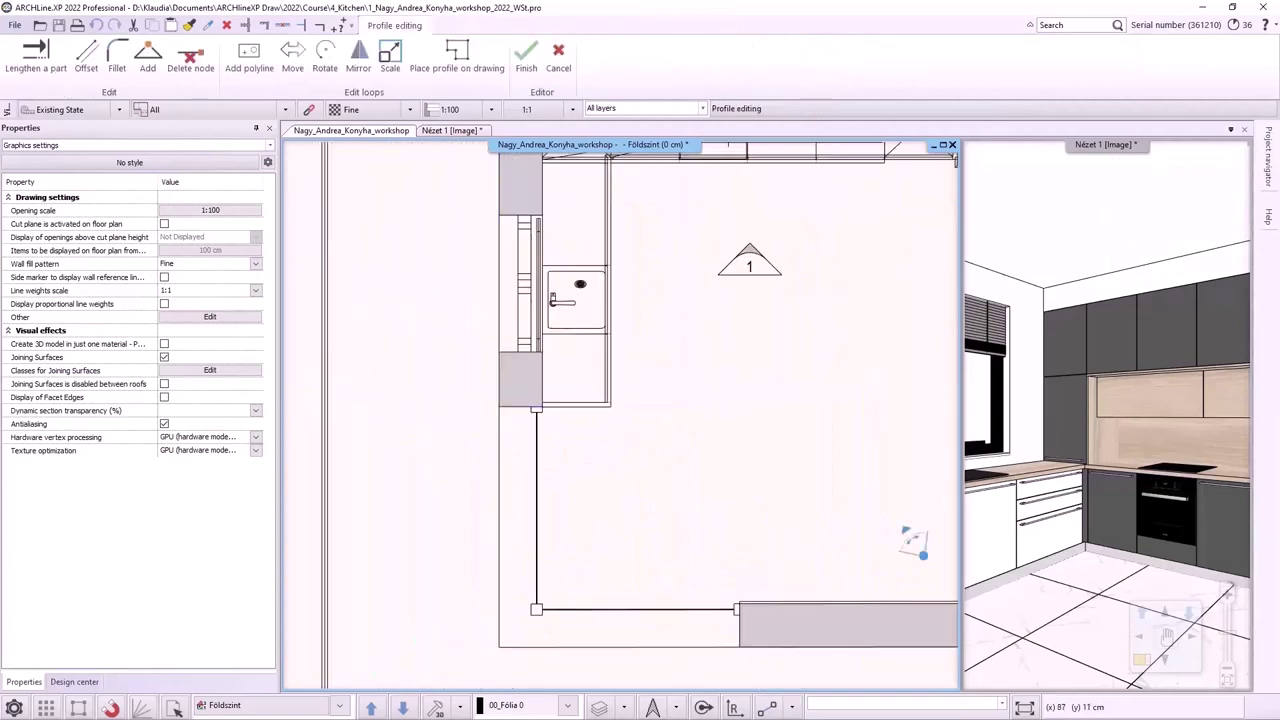
pyautogui.scroll(3, 672, 518)
pyautogui.press('Return')
pyautogui.scroll(-5, 508, 549)
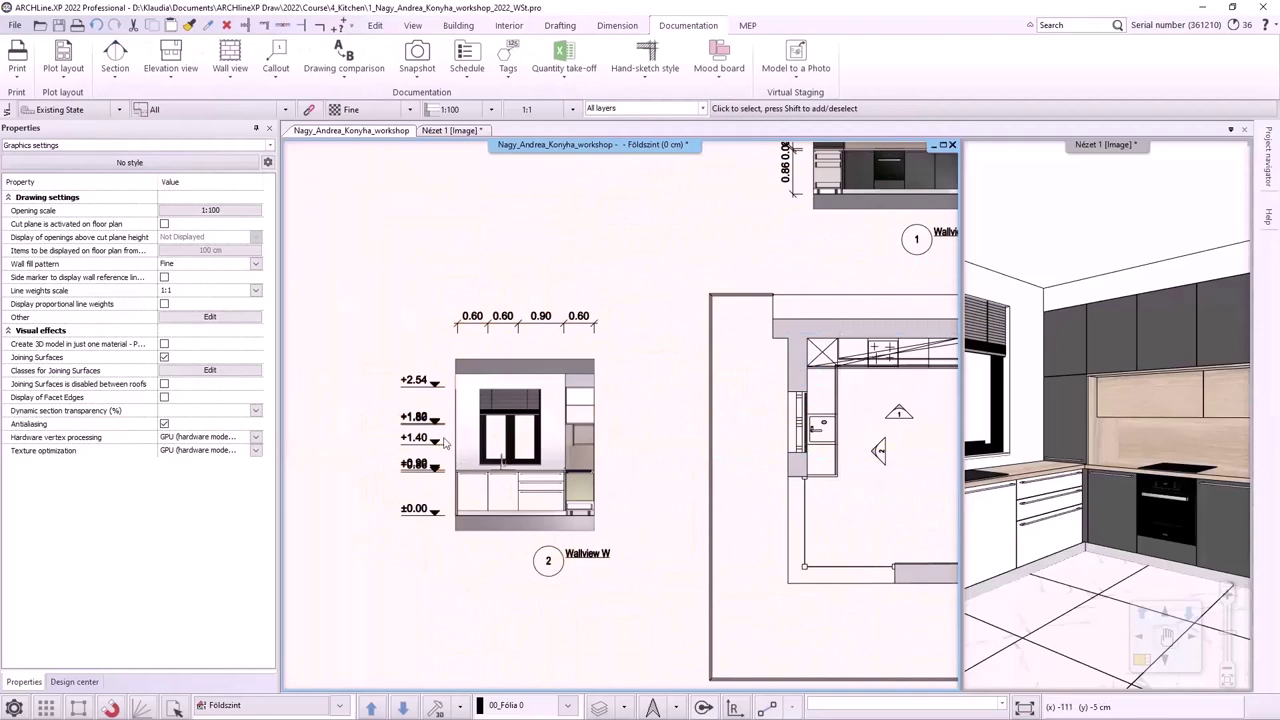
# Step: Edit the Wallview W group and move the +1.82 label beside +1.80
pyautogui.scroll(1, 440, 435)
pyautogui.rightClick(506, 421)
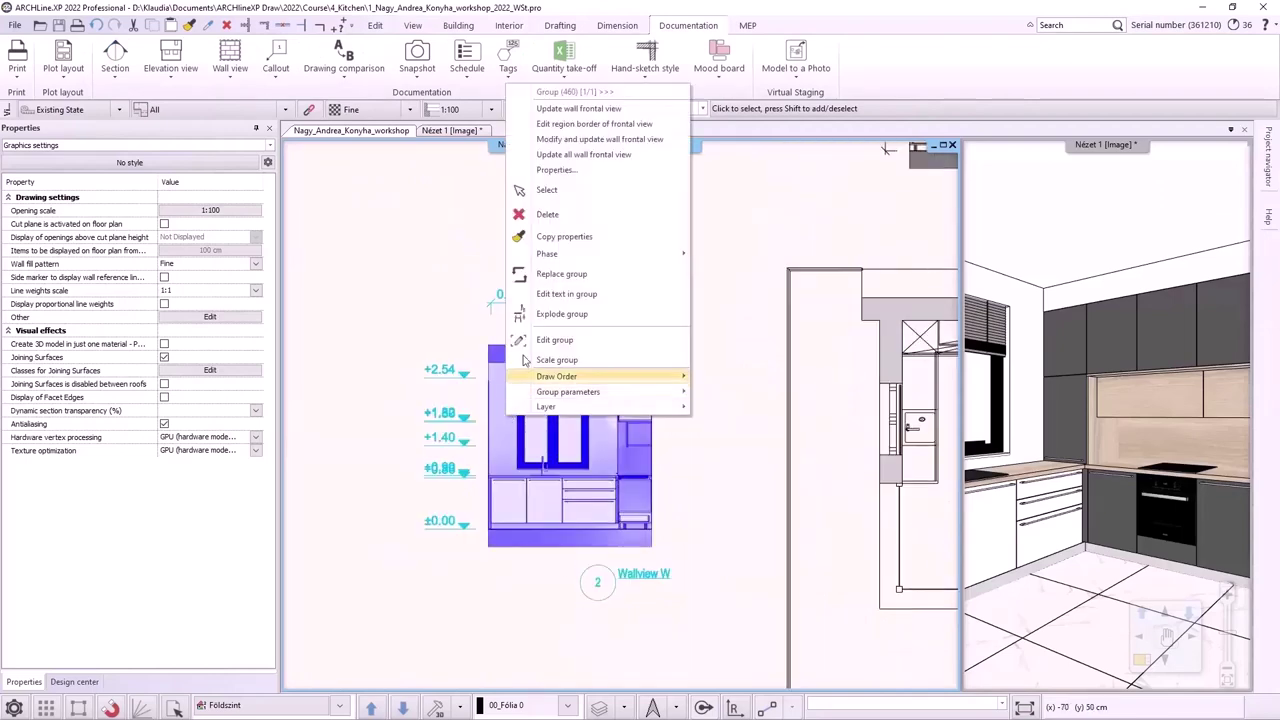
pyautogui.click(540, 491)
pyautogui.scroll(2, 530, 369)
pyautogui.click(527, 407)
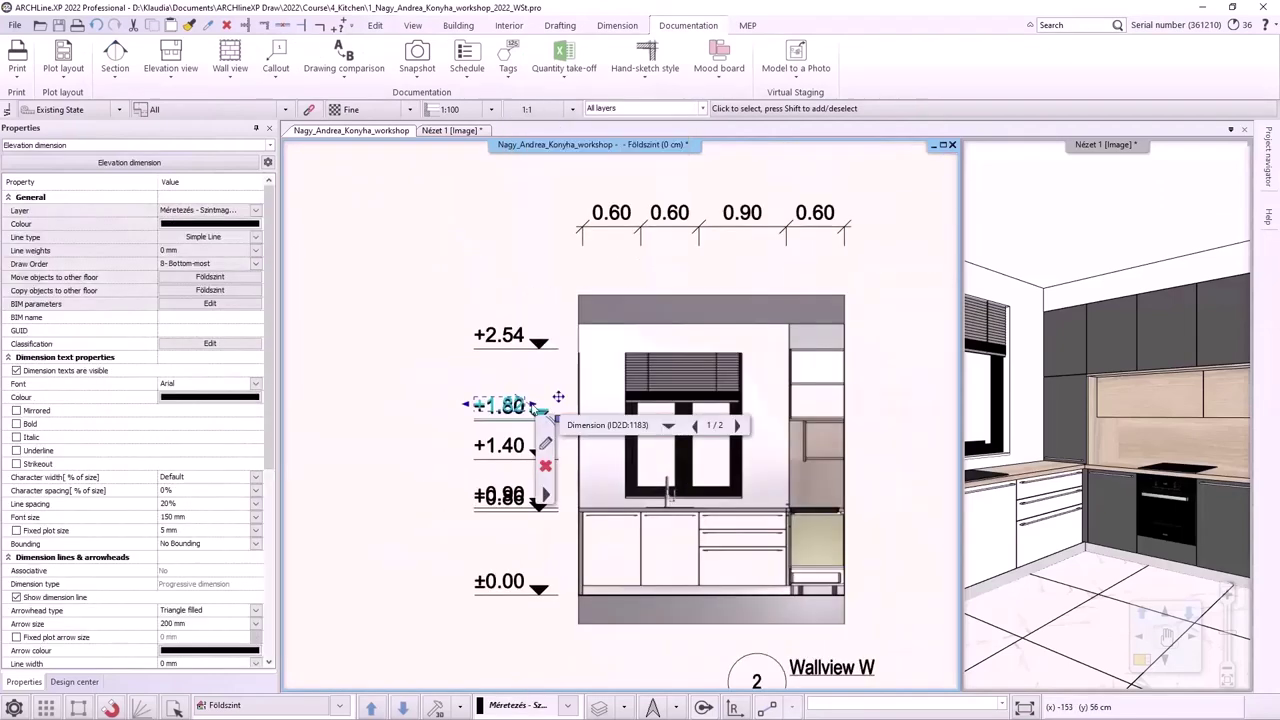
pyautogui.click(512, 405)
# Step: Set the +0.90 level text below its arrowhead, then close the group
pyautogui.click(510, 495)
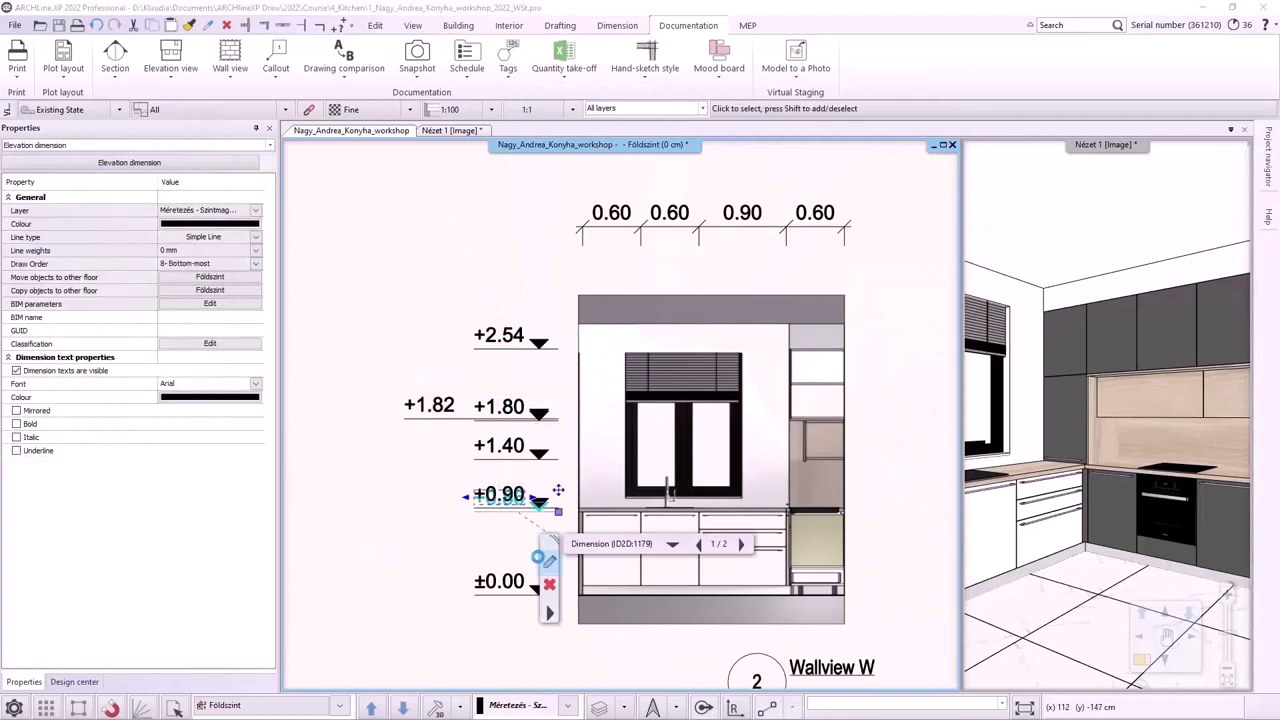
pyautogui.doubleClick(512, 495)
pyautogui.click(533, 398)
pyautogui.click(540, 510)
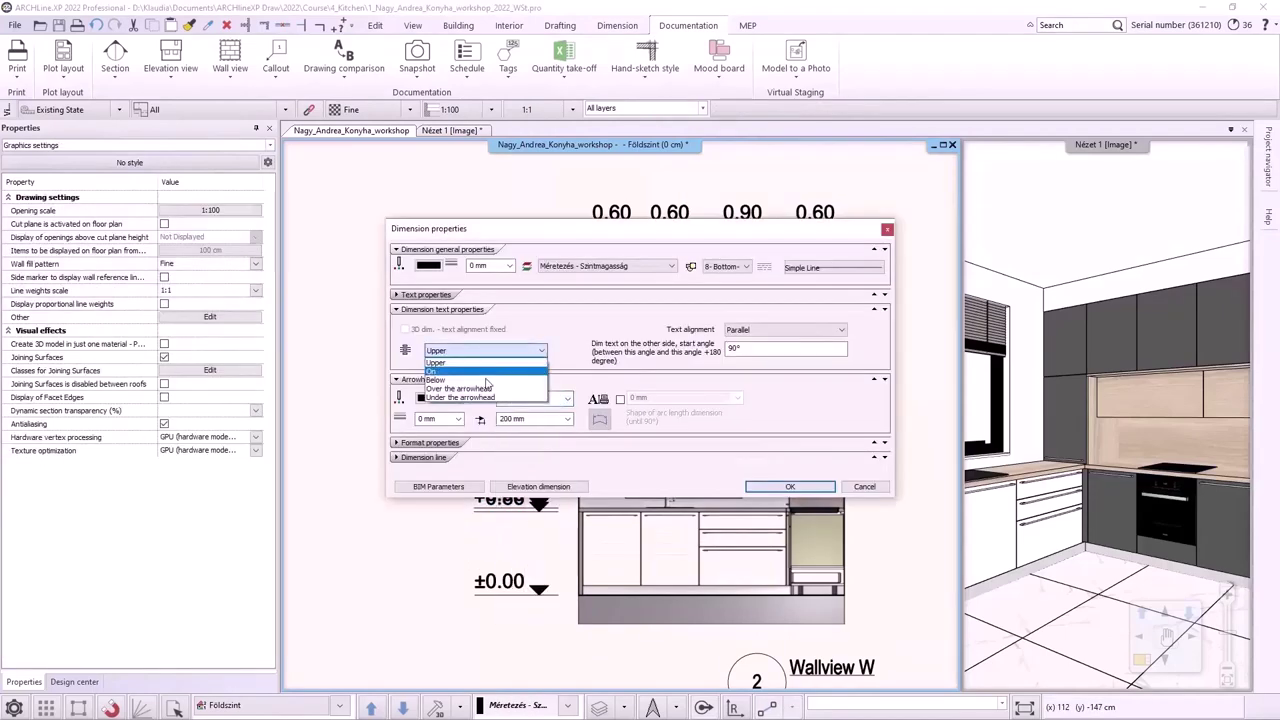
pyautogui.press('Return')
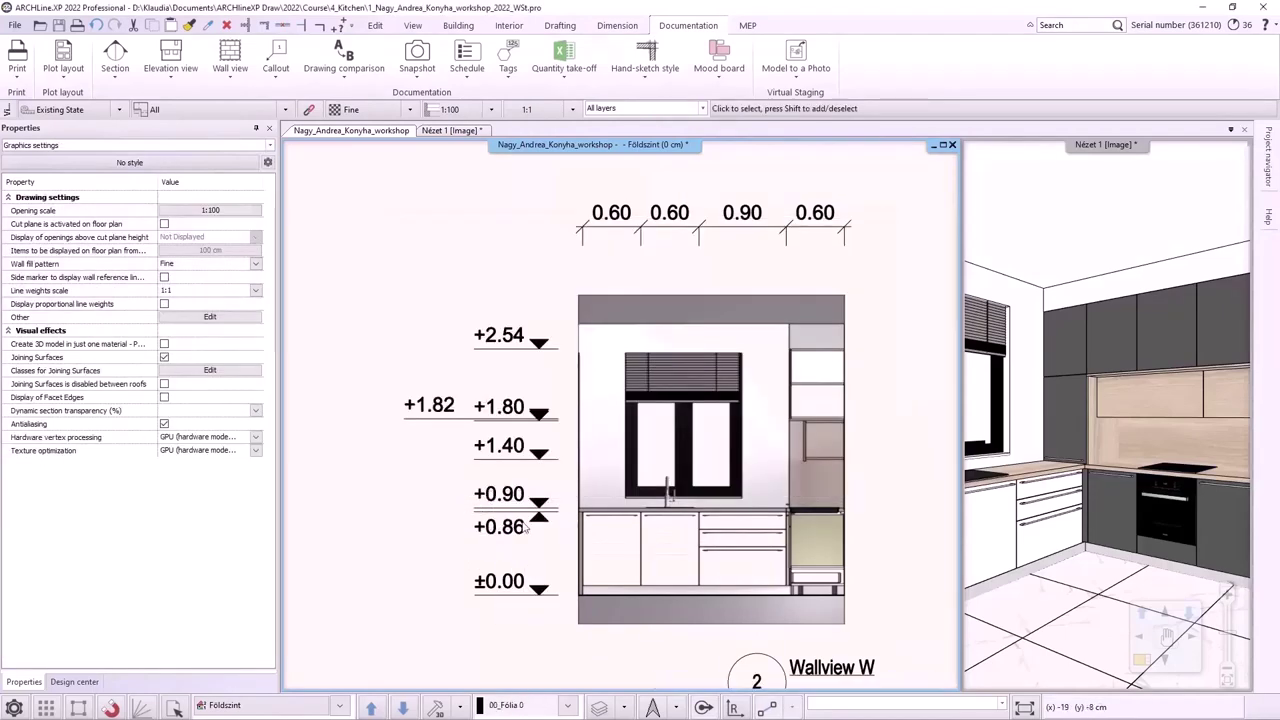
pyautogui.rightClick(690, 485)
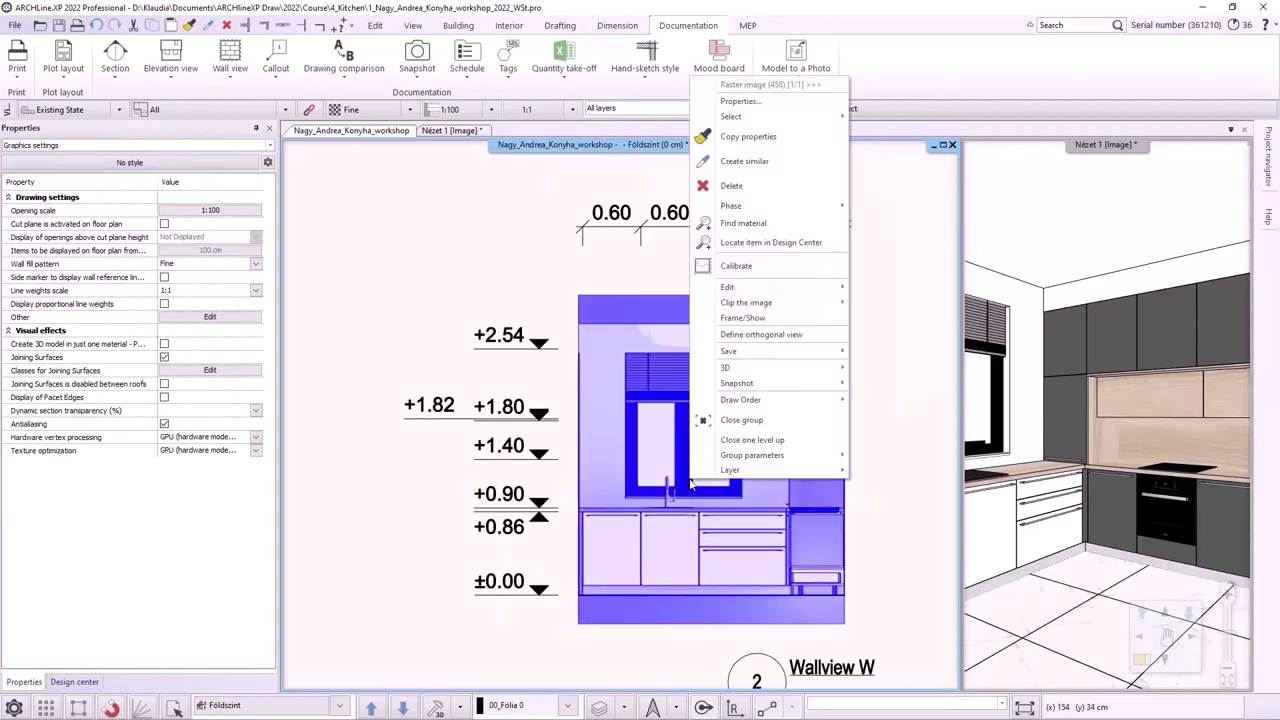
pyautogui.click(759, 420)
pyautogui.scroll(-5, 823, 432)
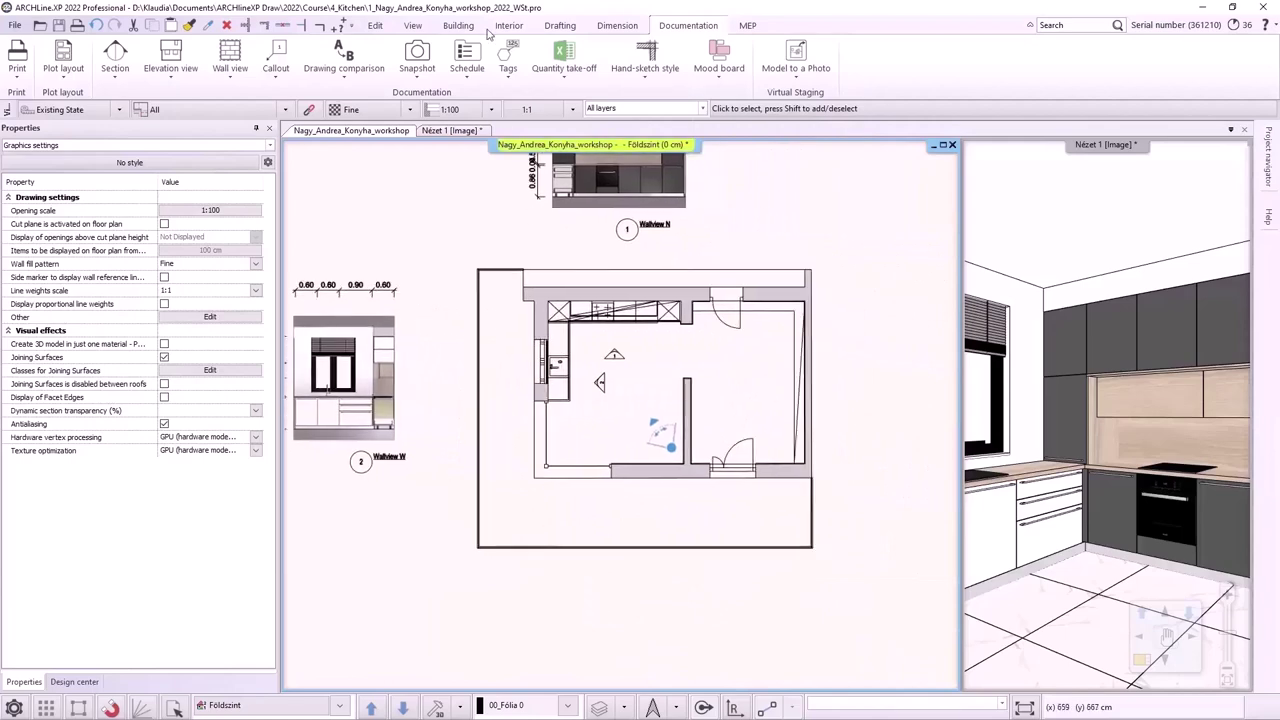
# Step: Switch wall view settings to Vector drawing with cabinets shown Without fronts
pyautogui.click(230, 62)
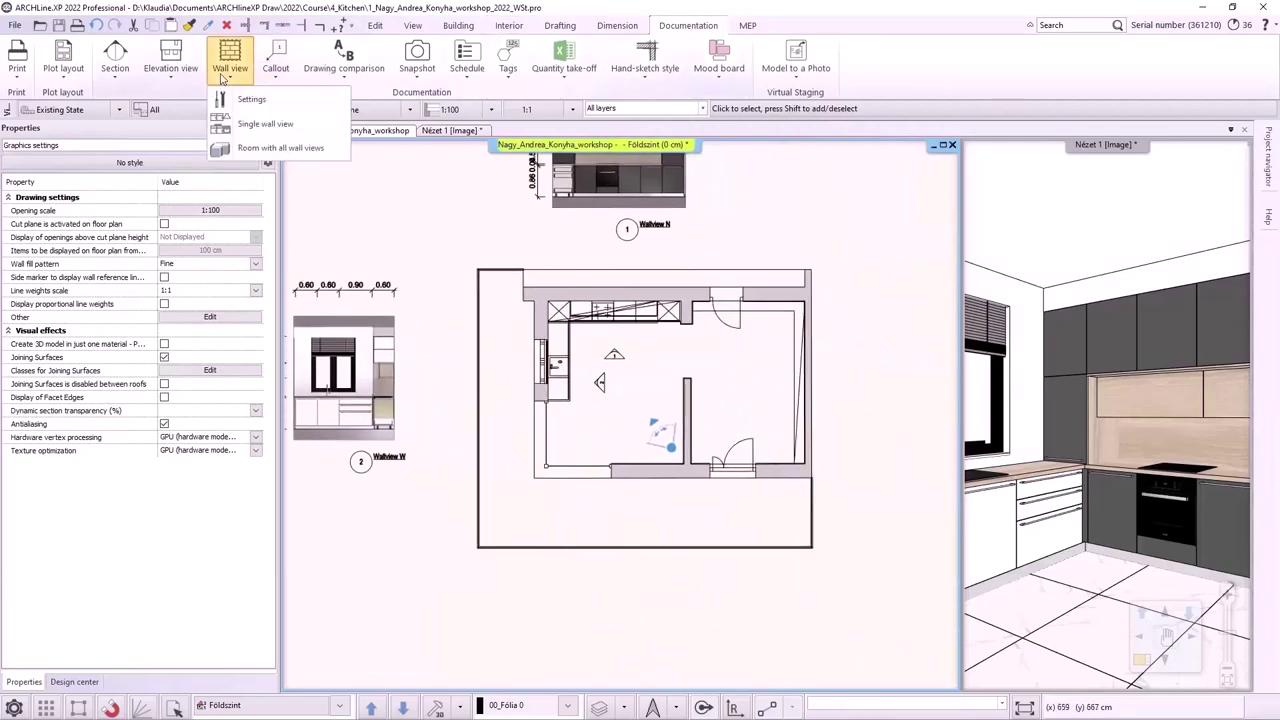
pyautogui.click(267, 104)
pyautogui.click(728, 332)
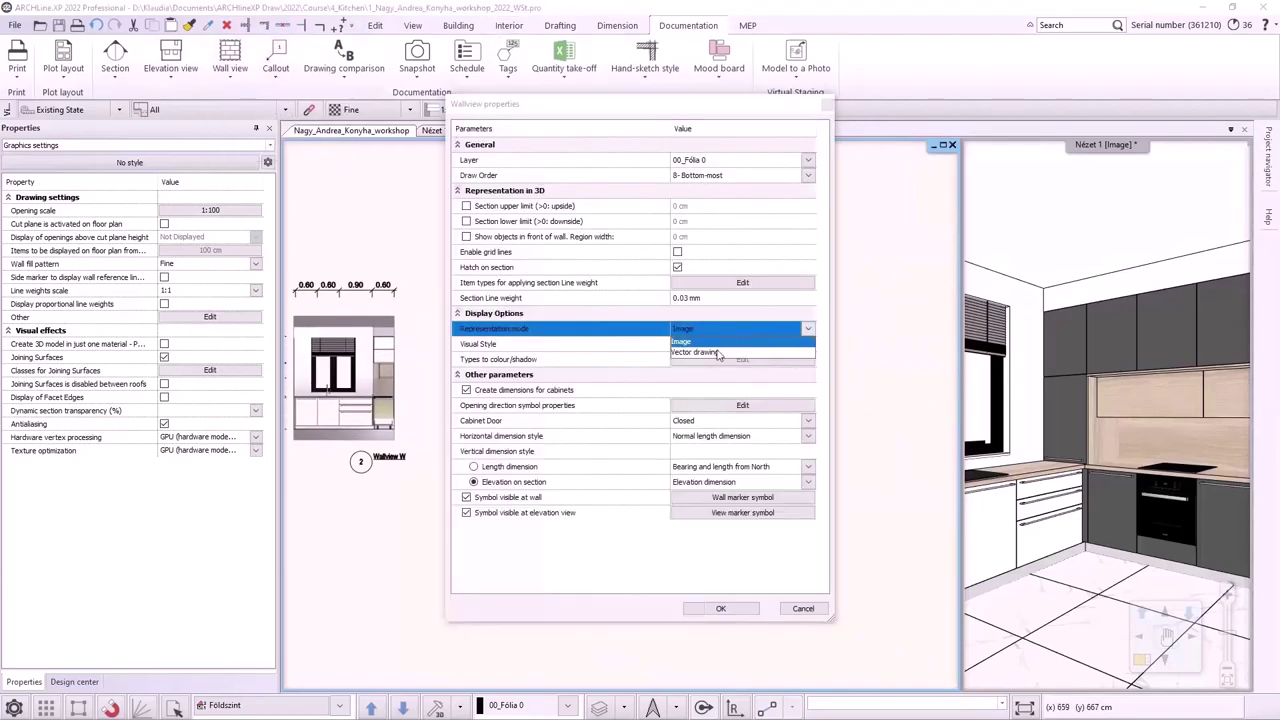
pyautogui.click(705, 352)
pyautogui.click(712, 420)
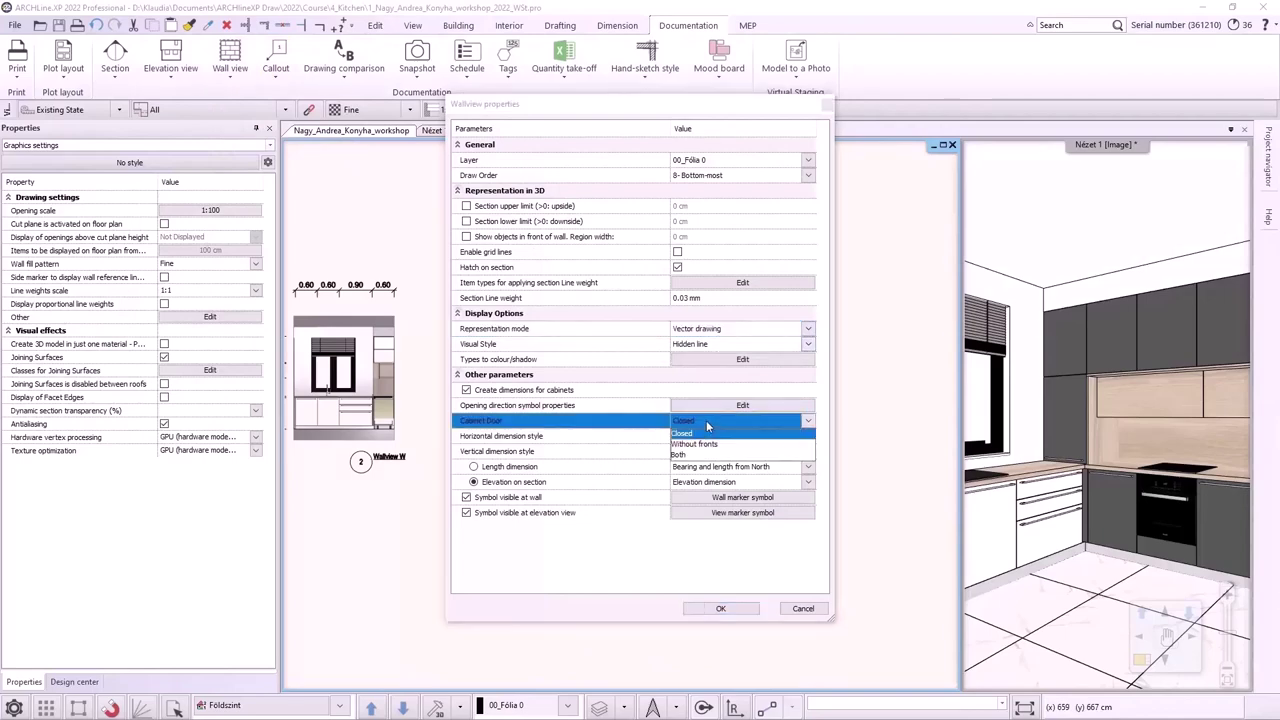
pyautogui.click(711, 445)
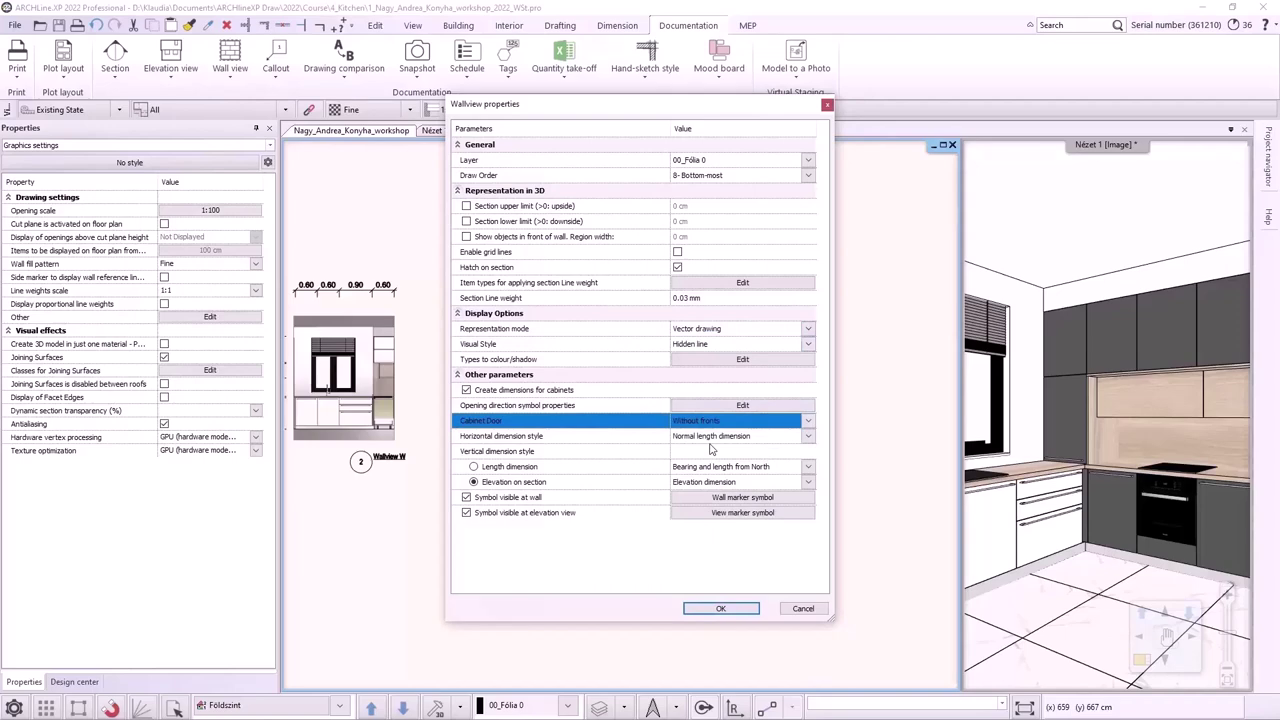
pyautogui.click(718, 608)
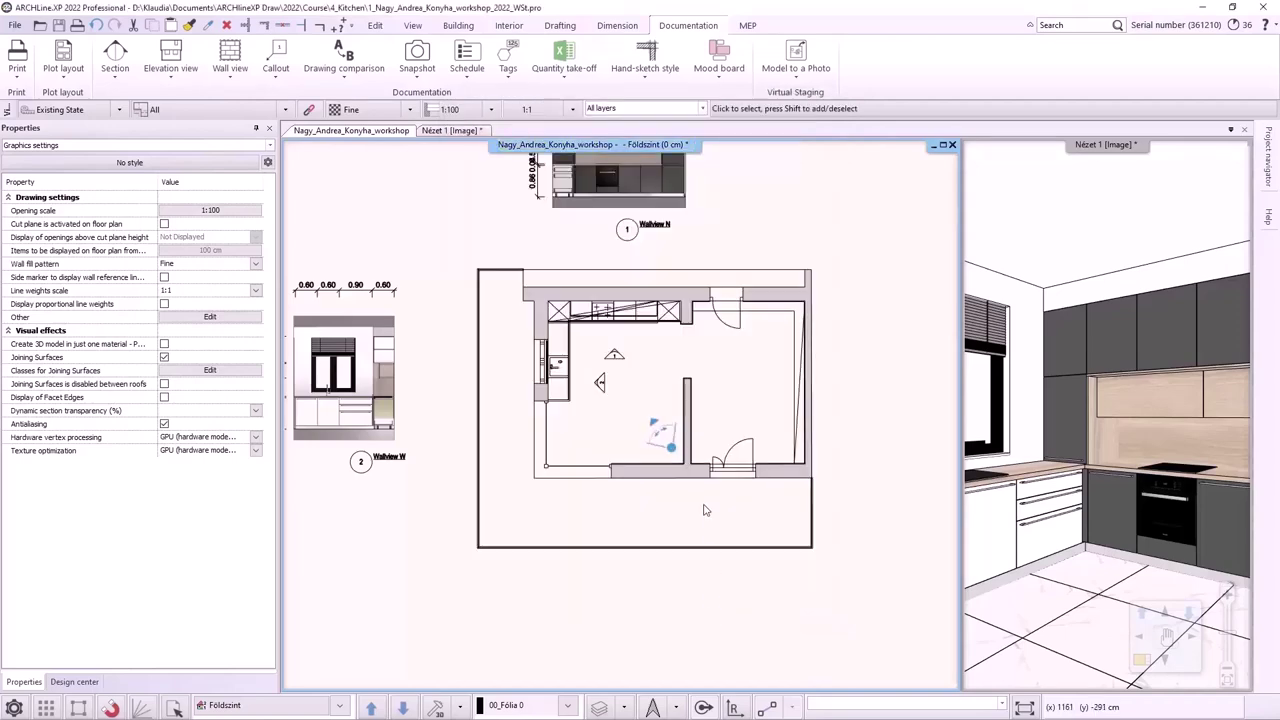
# Step: Create a vector single wall view of the north wall right of Wallview N and frame all views
pyautogui.click(230, 77)
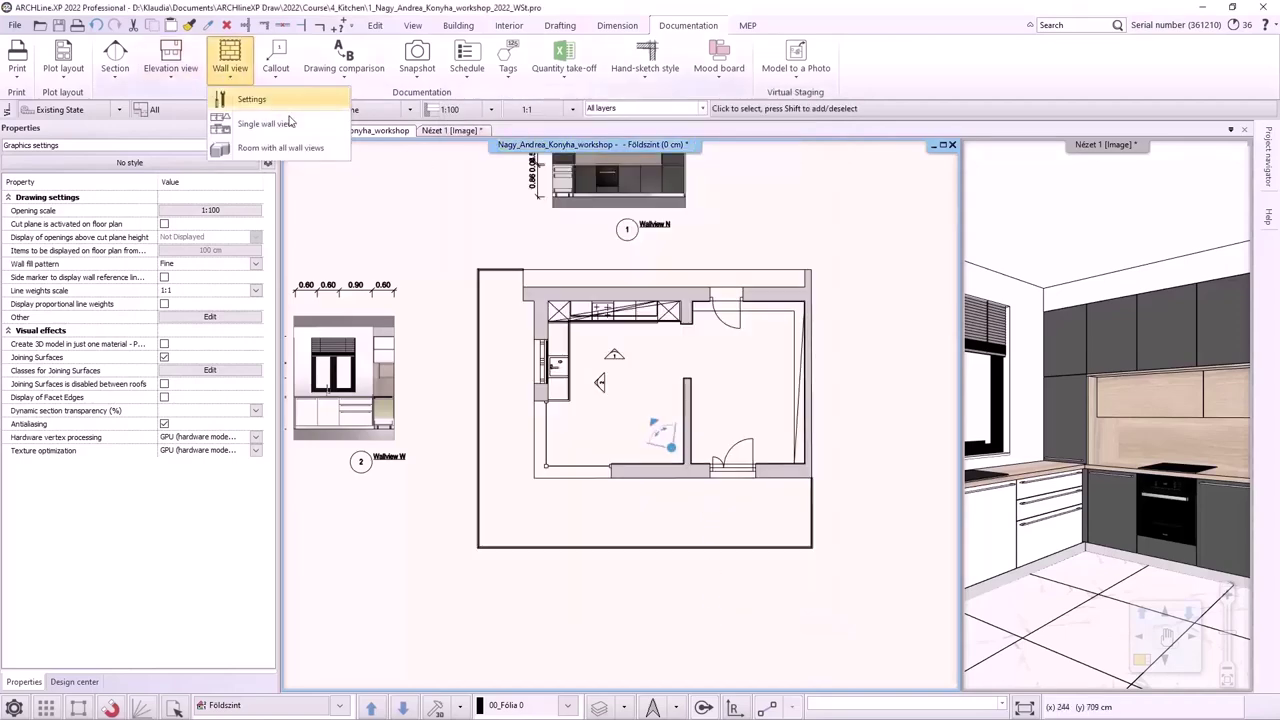
pyautogui.click(250, 98)
pyautogui.click(652, 338)
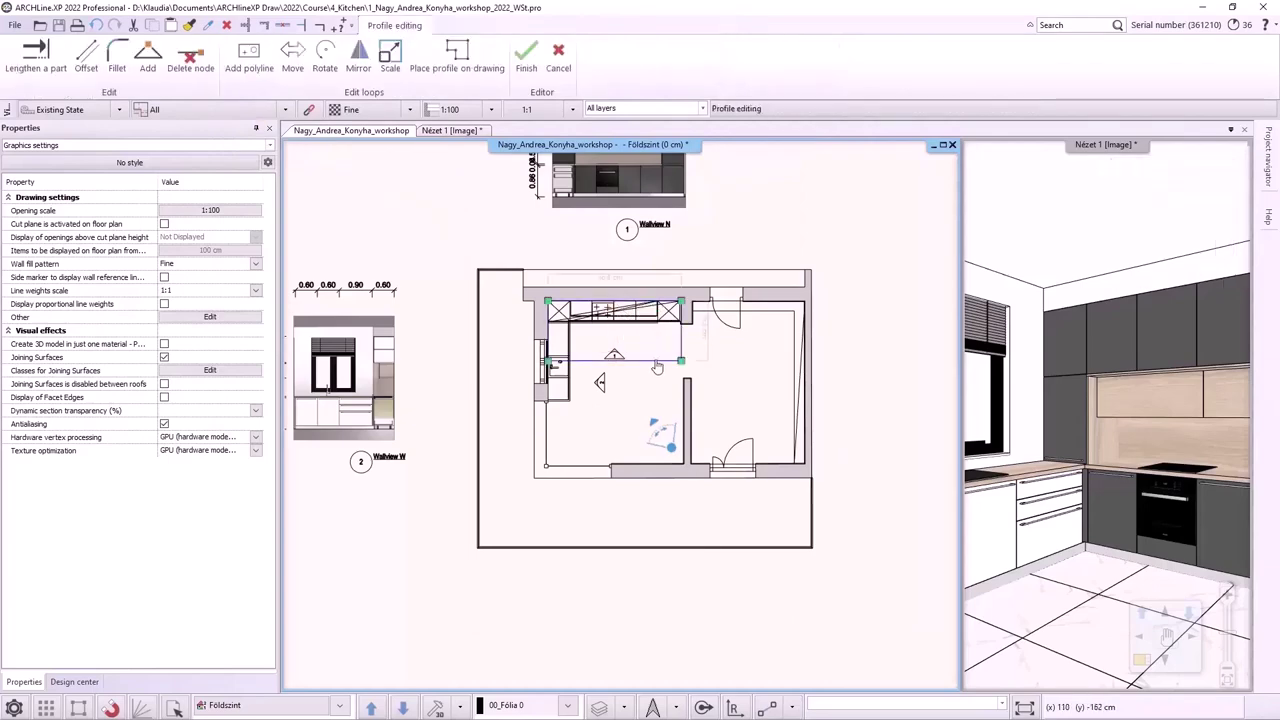
pyautogui.scroll(-1, 574, 470)
pyautogui.click(720, 270)
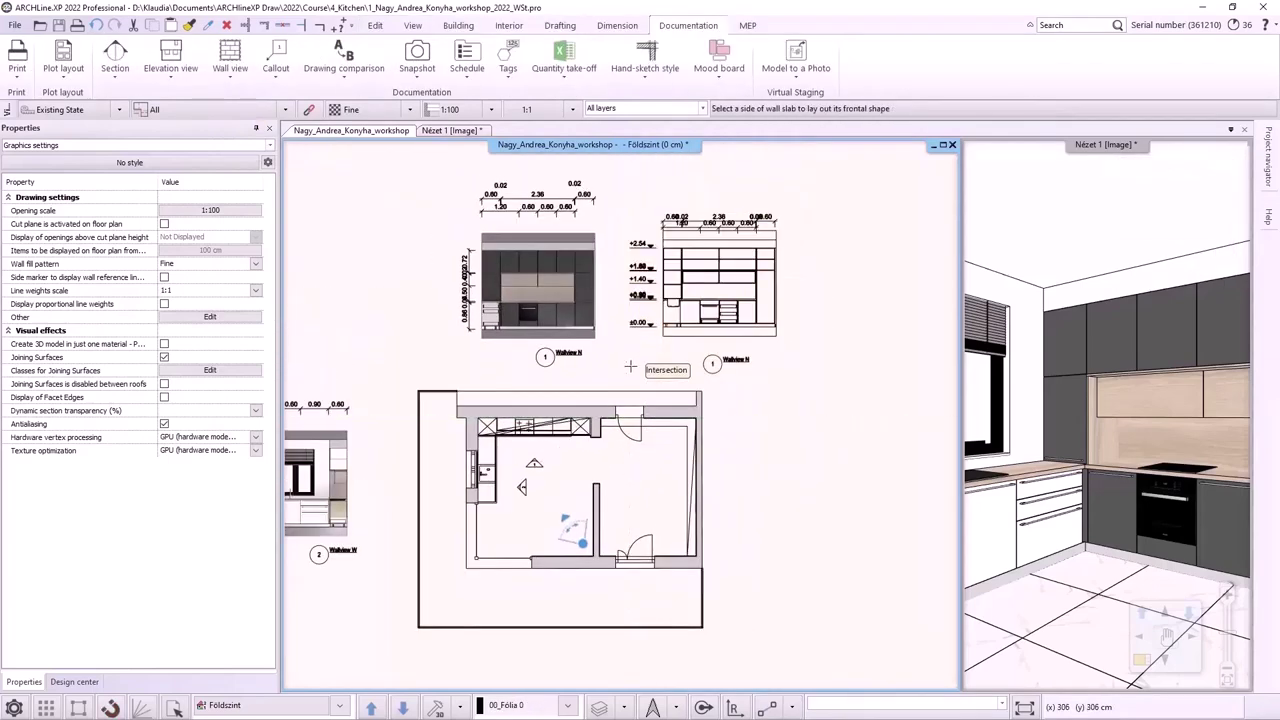
pyautogui.scroll(1, 733, 265)
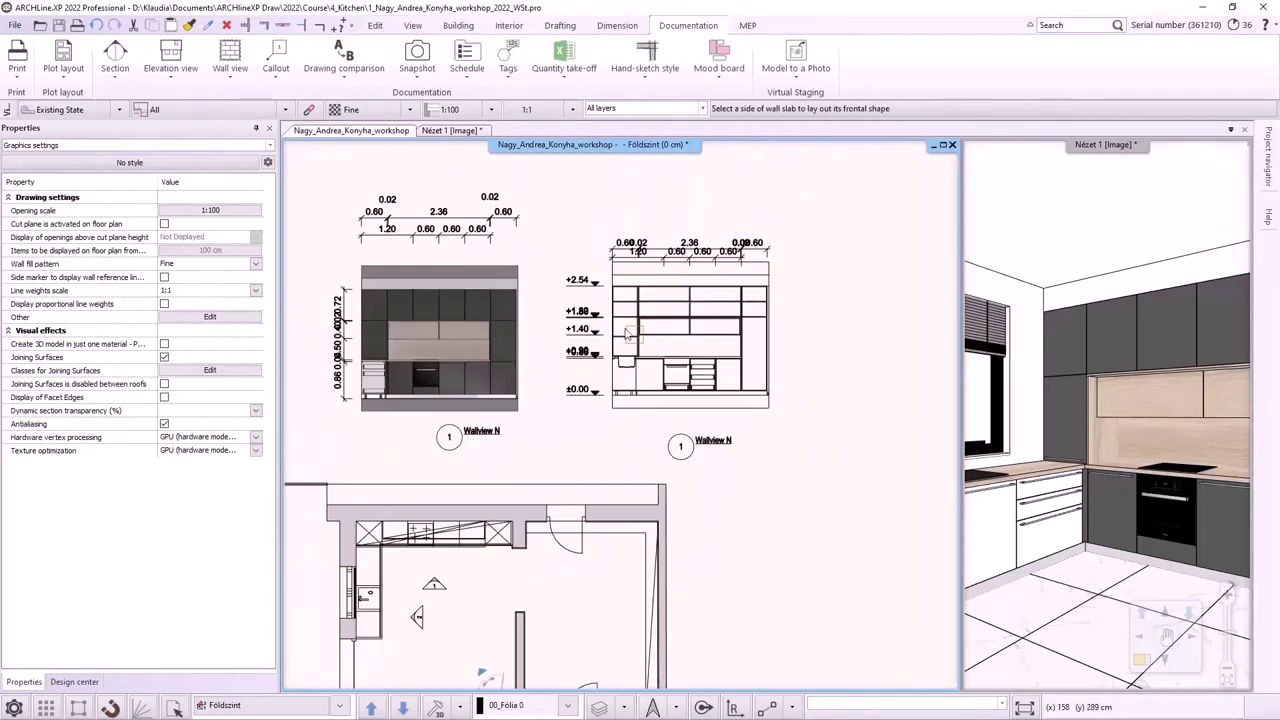
pyautogui.rightClick(677, 253)
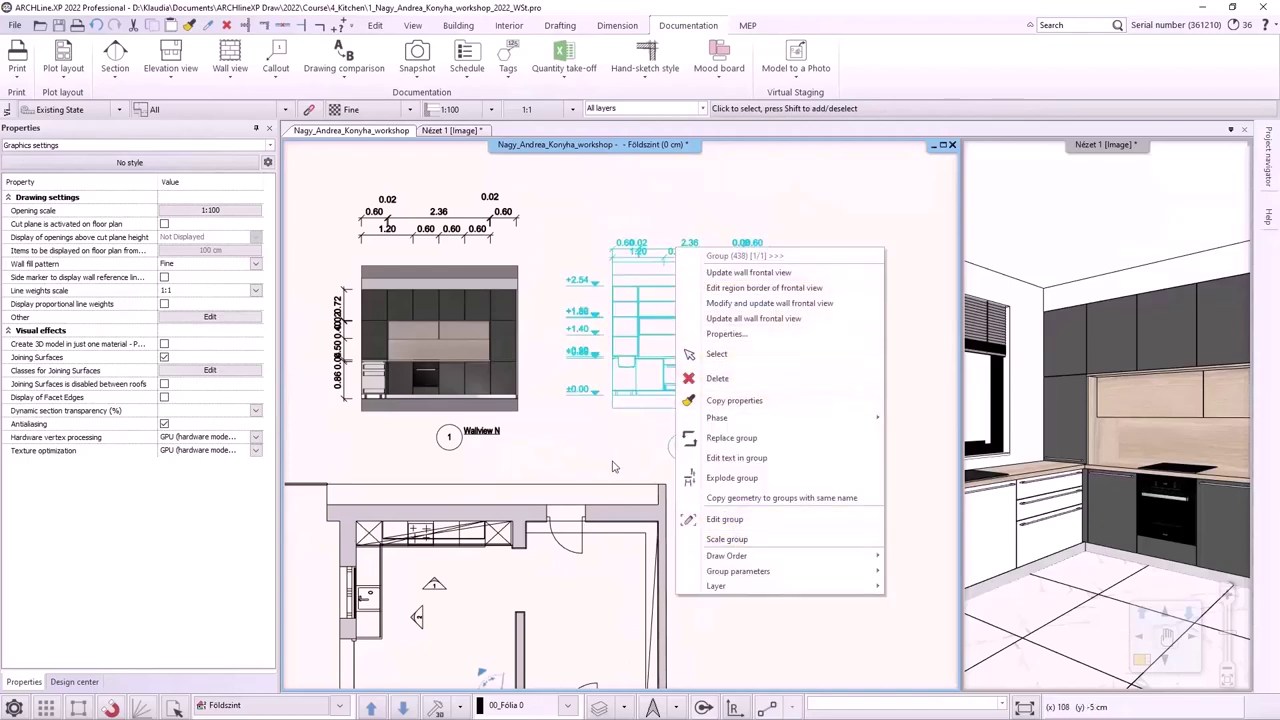
pyautogui.click(606, 529)
pyautogui.scroll(-1, 606, 458)
pyautogui.scroll(-1, 606, 458)
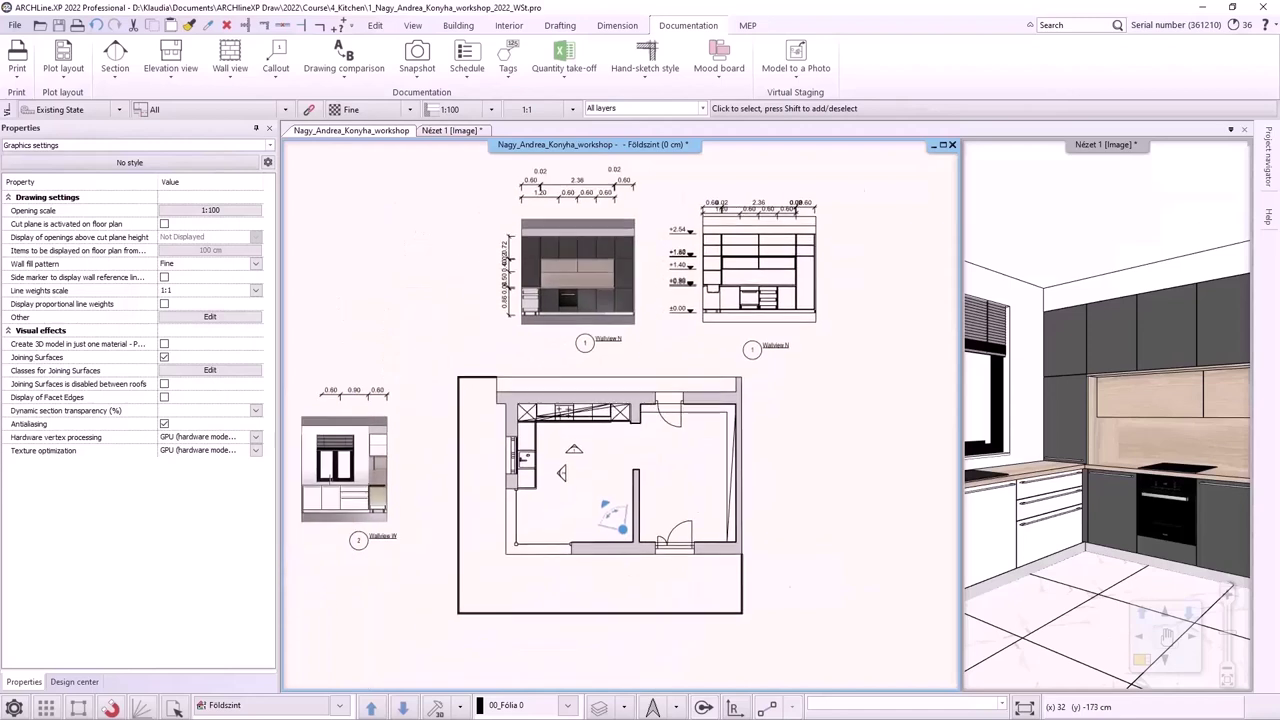
pyautogui.moveTo(606, 458); pyautogui.dragTo(744, 336, button='middle')
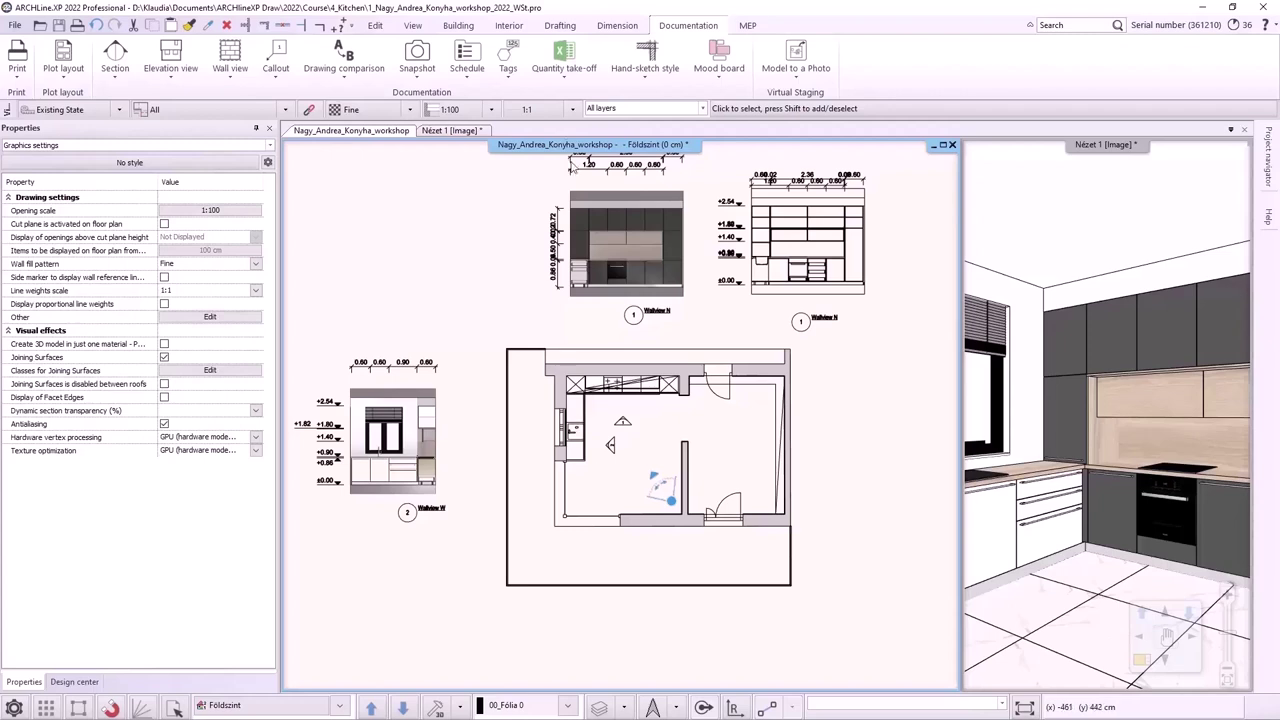
# Step: Dimension all cabinets on the plan with Cabinet > Define all
pyautogui.click(617, 25)
pyautogui.click(592, 80)
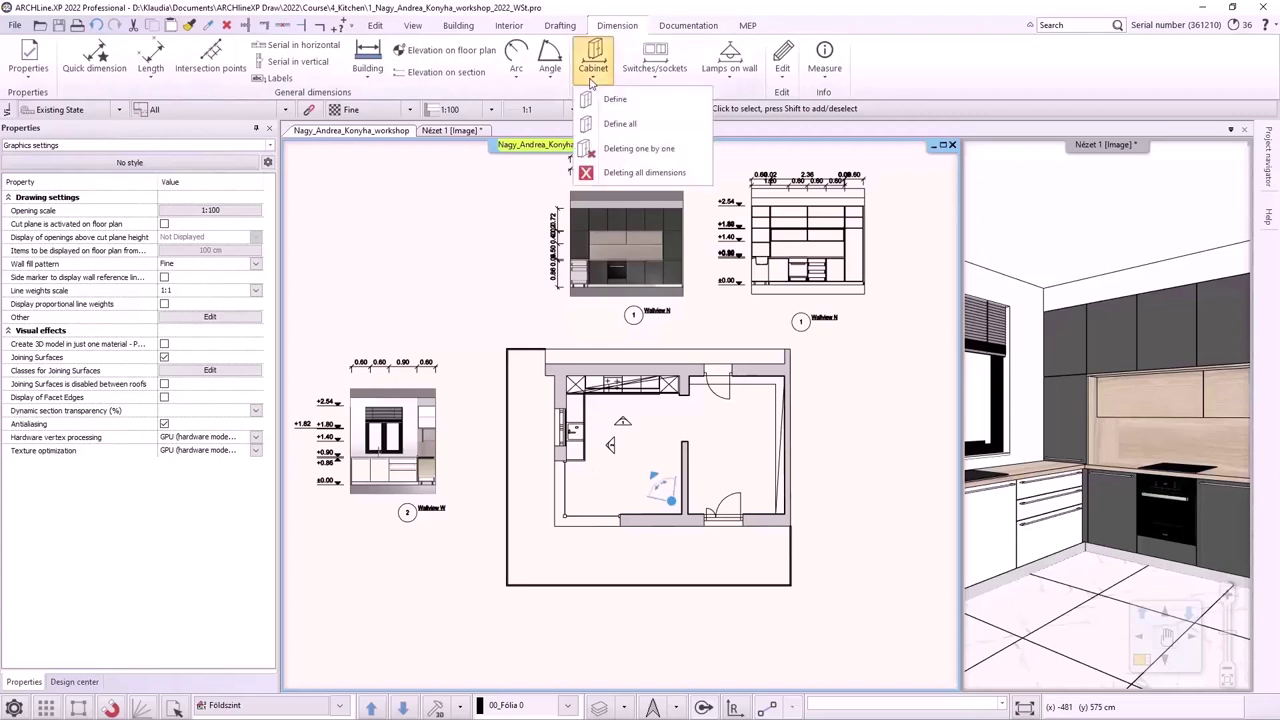
pyautogui.click(620, 124)
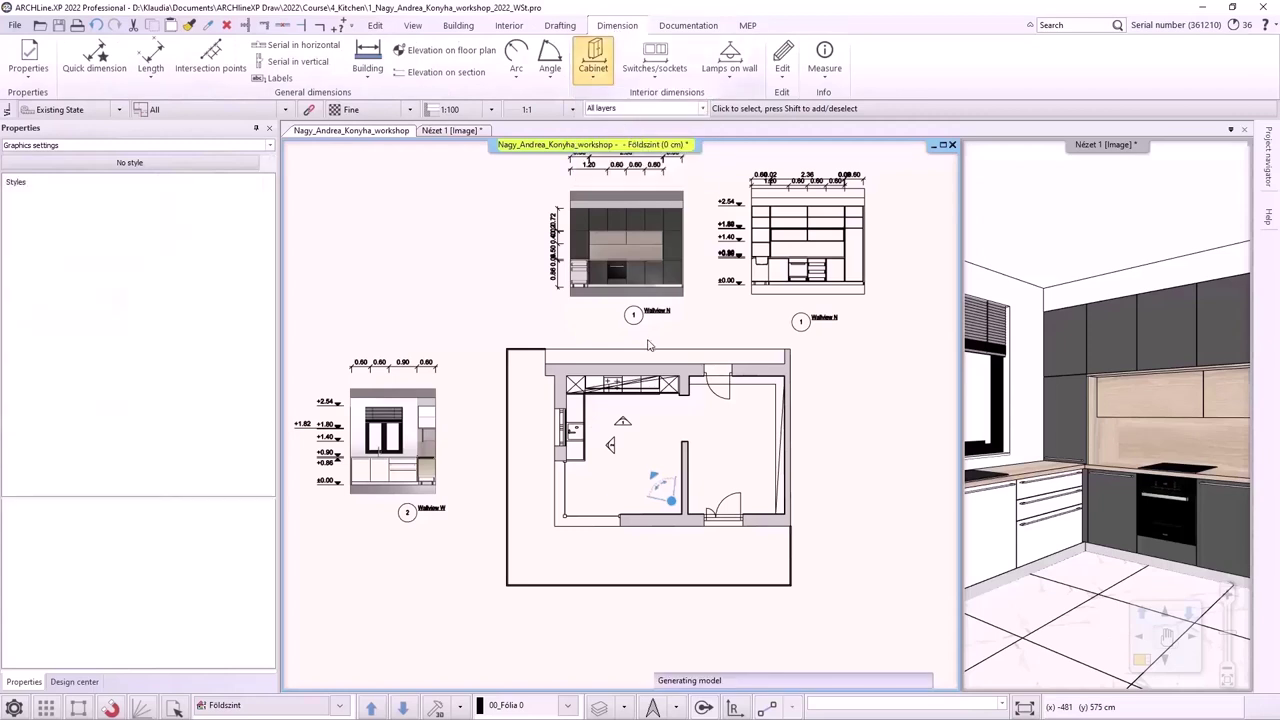
pyautogui.scroll(5, 648, 368)
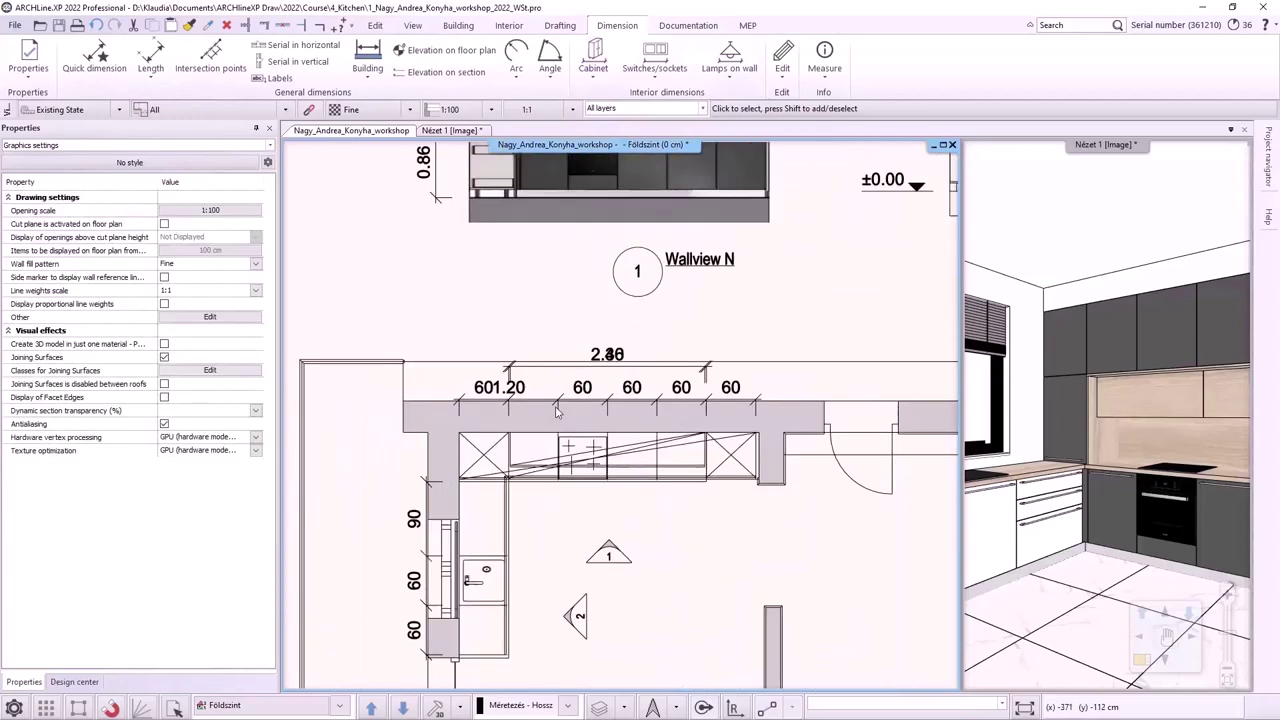
pyautogui.moveTo(557, 412); pyautogui.dragTo(600, 326, button='middle')
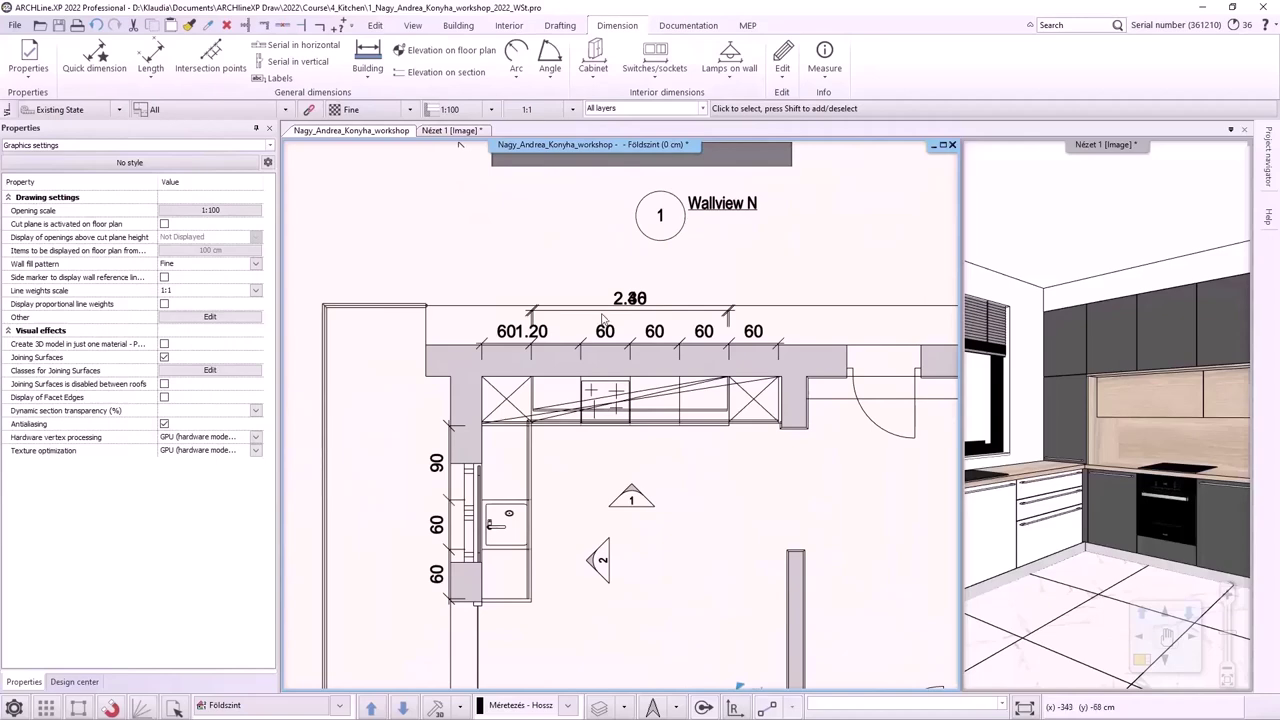
# Step: Move the 2.36 overall dimension line just above the 2.40 one
pyautogui.click(598, 321)
pyautogui.scroll(1, 578, 330)
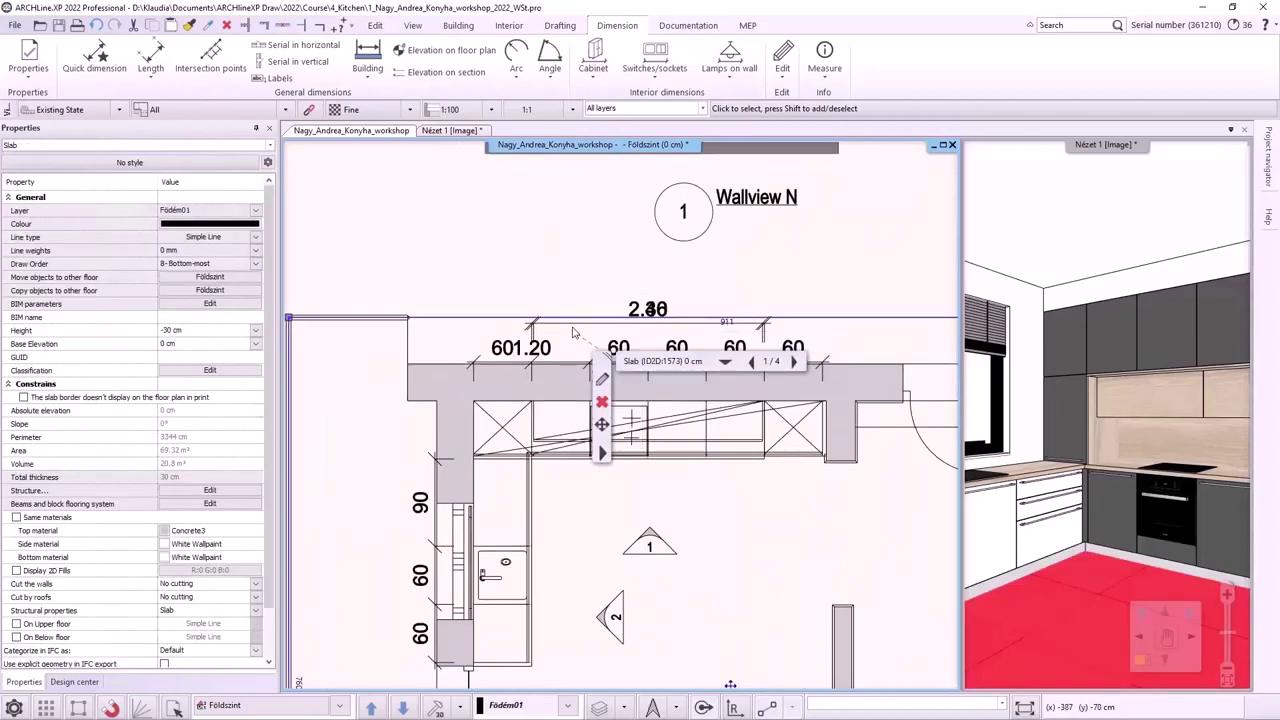
pyautogui.click(640, 312)
pyautogui.click(650, 334)
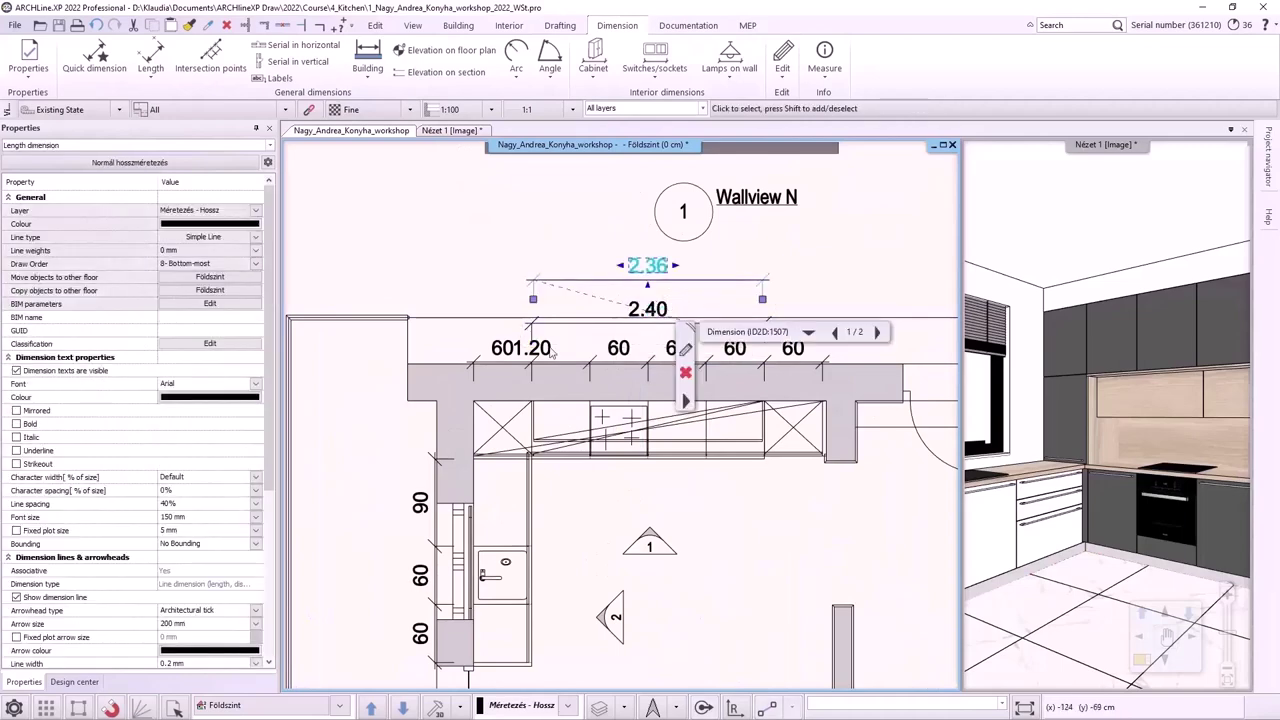
pyautogui.click(668, 284)
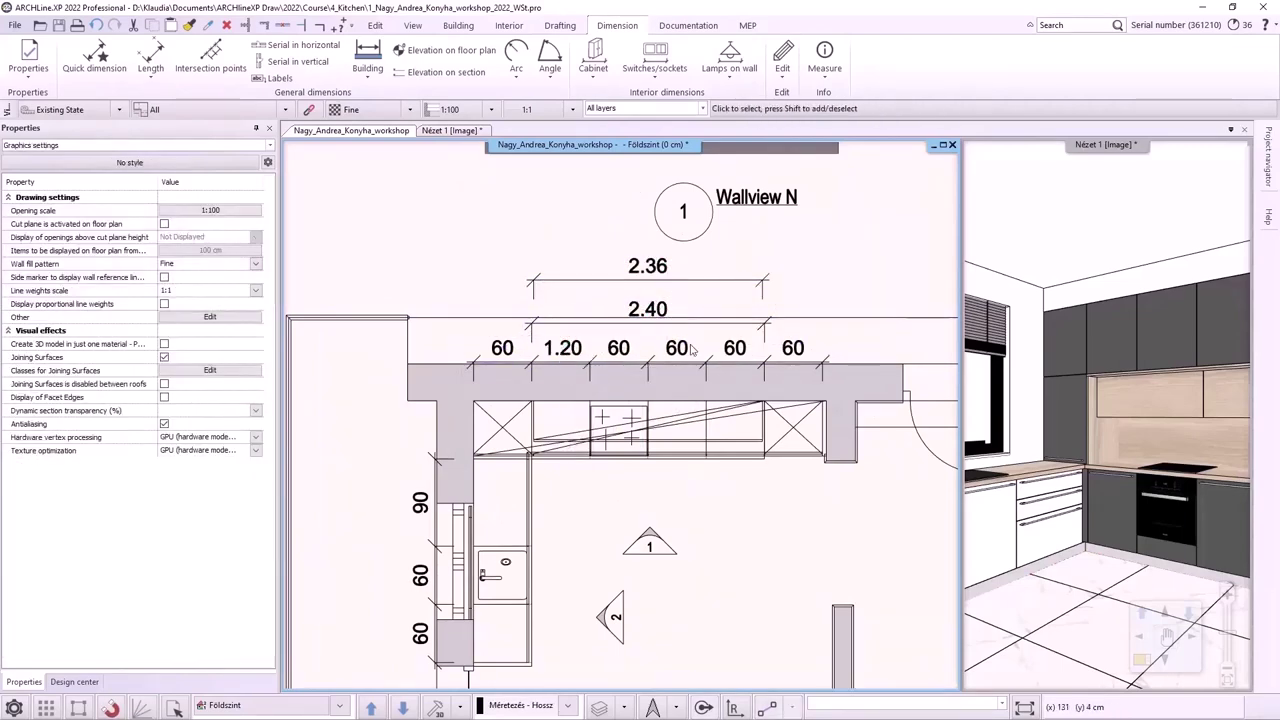
pyautogui.scroll(-2, 627, 292)
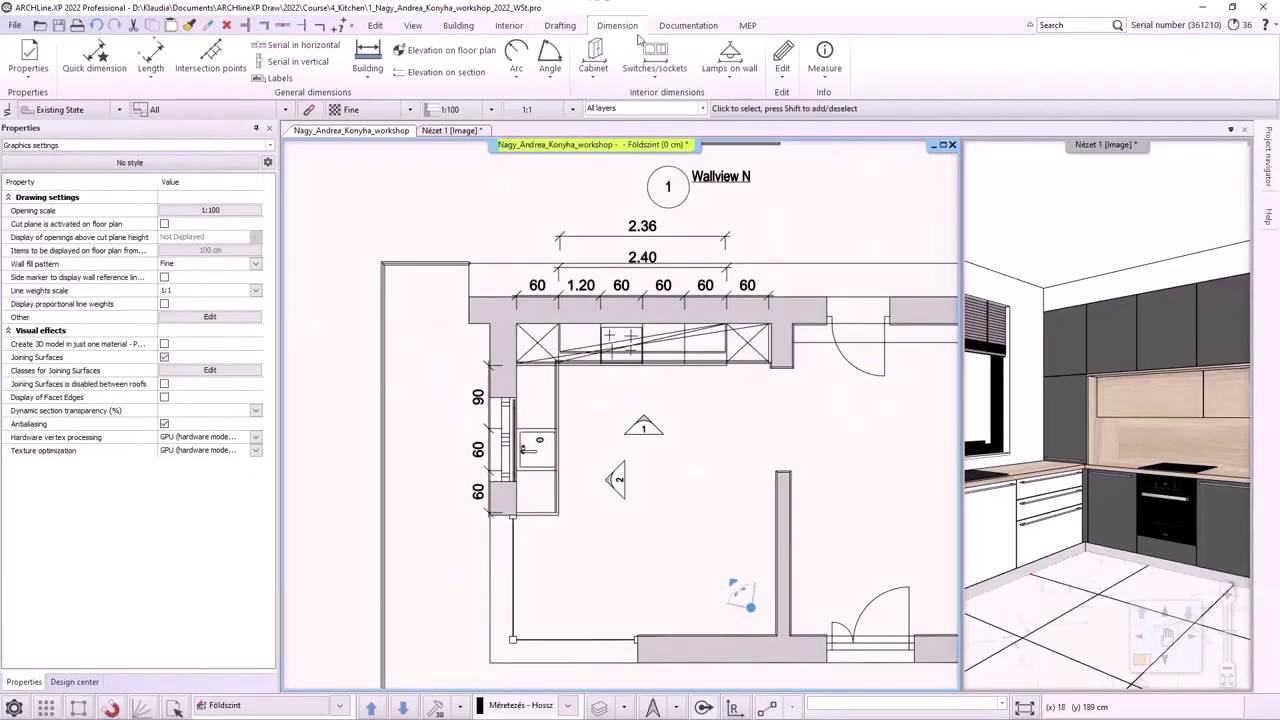
# Step: Start an Excel quantity take-off using the interior calculation report
pyautogui.click(688, 26)
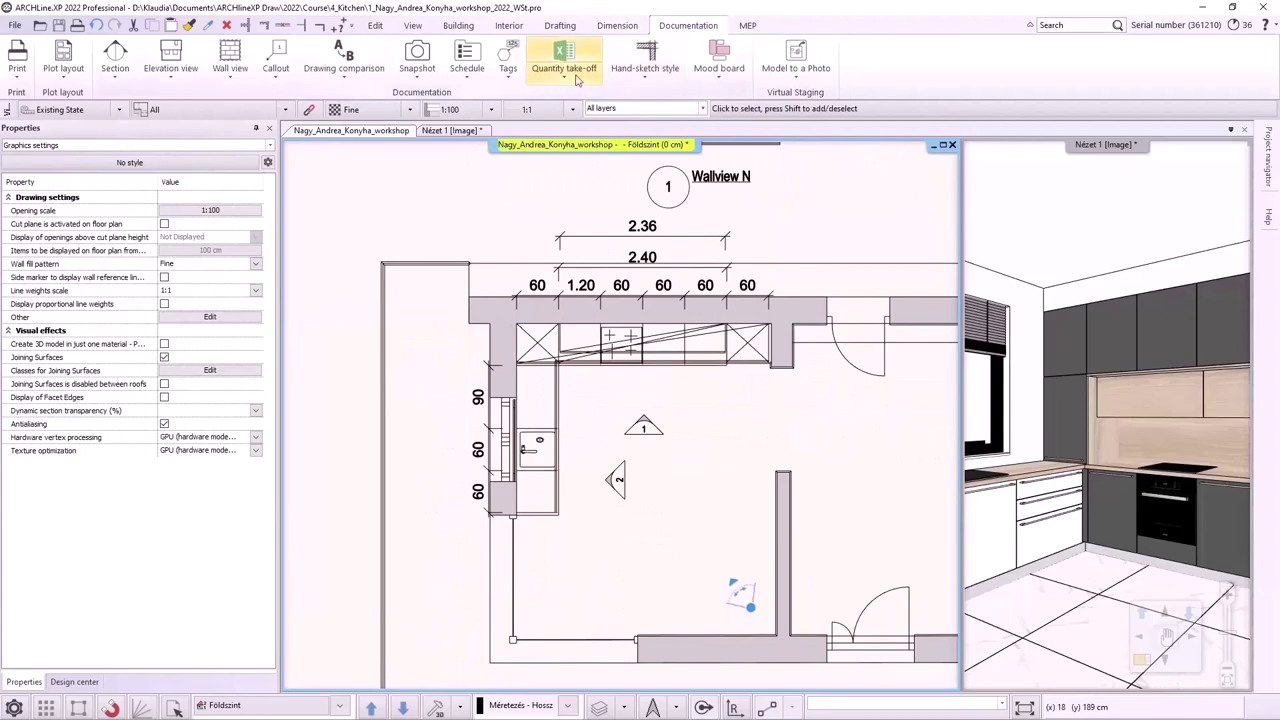
pyautogui.click(604, 70)
pyautogui.click(599, 97)
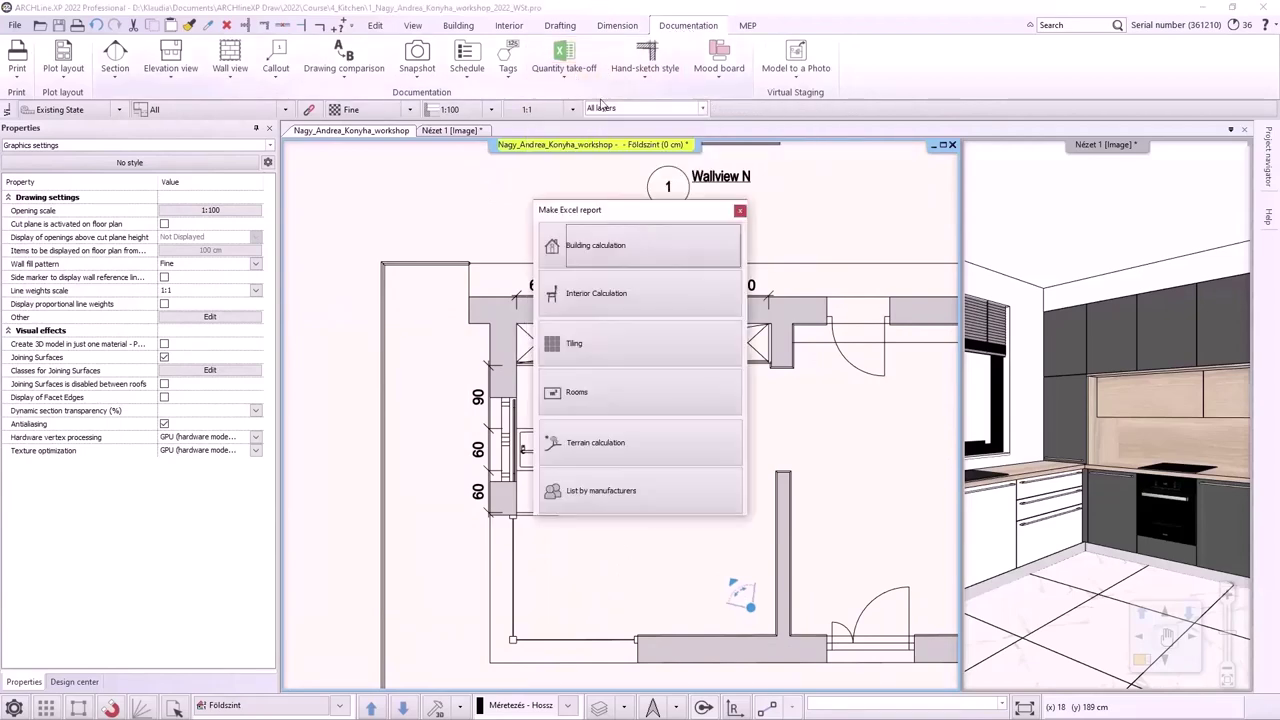
pyautogui.click(605, 305)
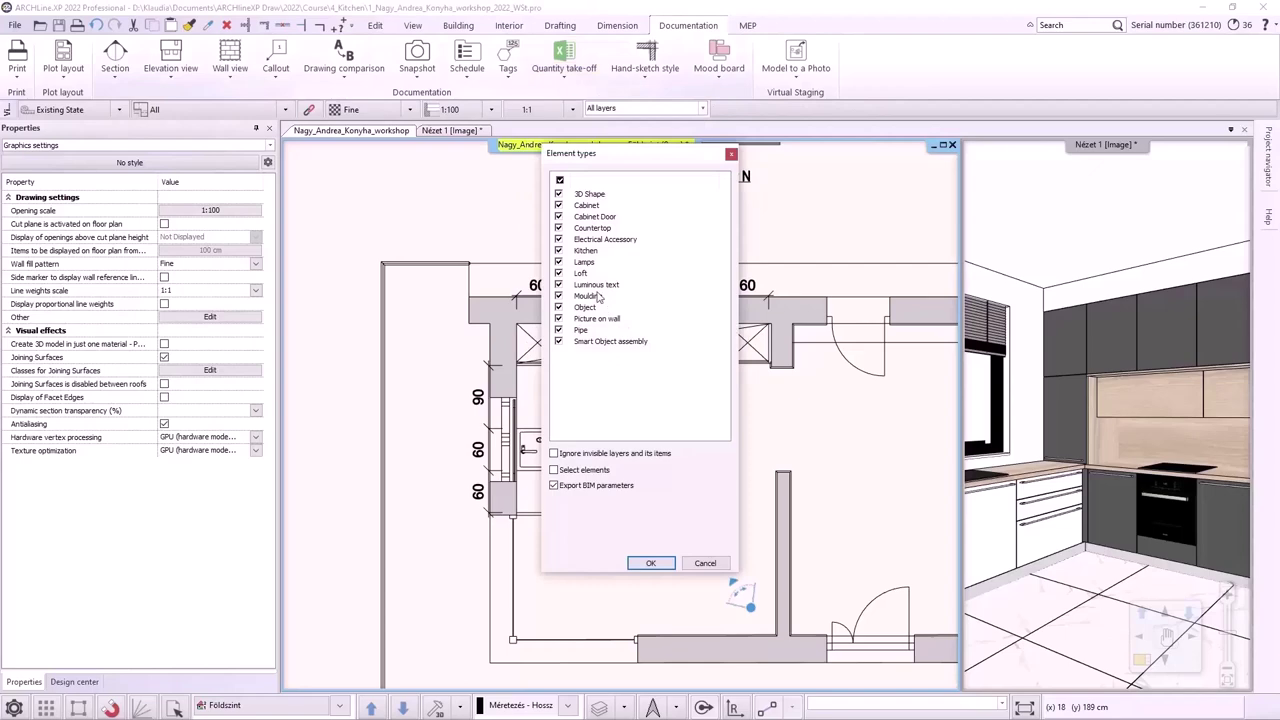
# Step: Limit the element types to Cabinet only and save the list as Consignation.xlsx
pyautogui.click(559, 180)
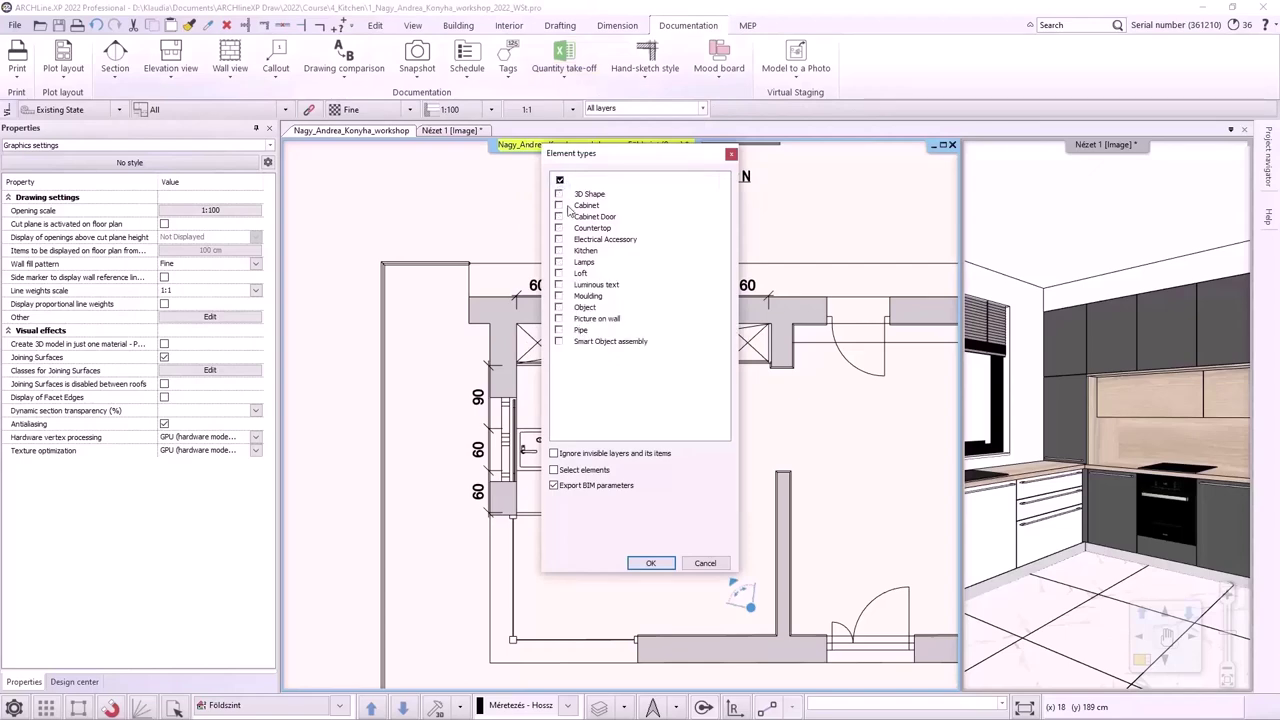
pyautogui.click(559, 205)
pyautogui.click(662, 562)
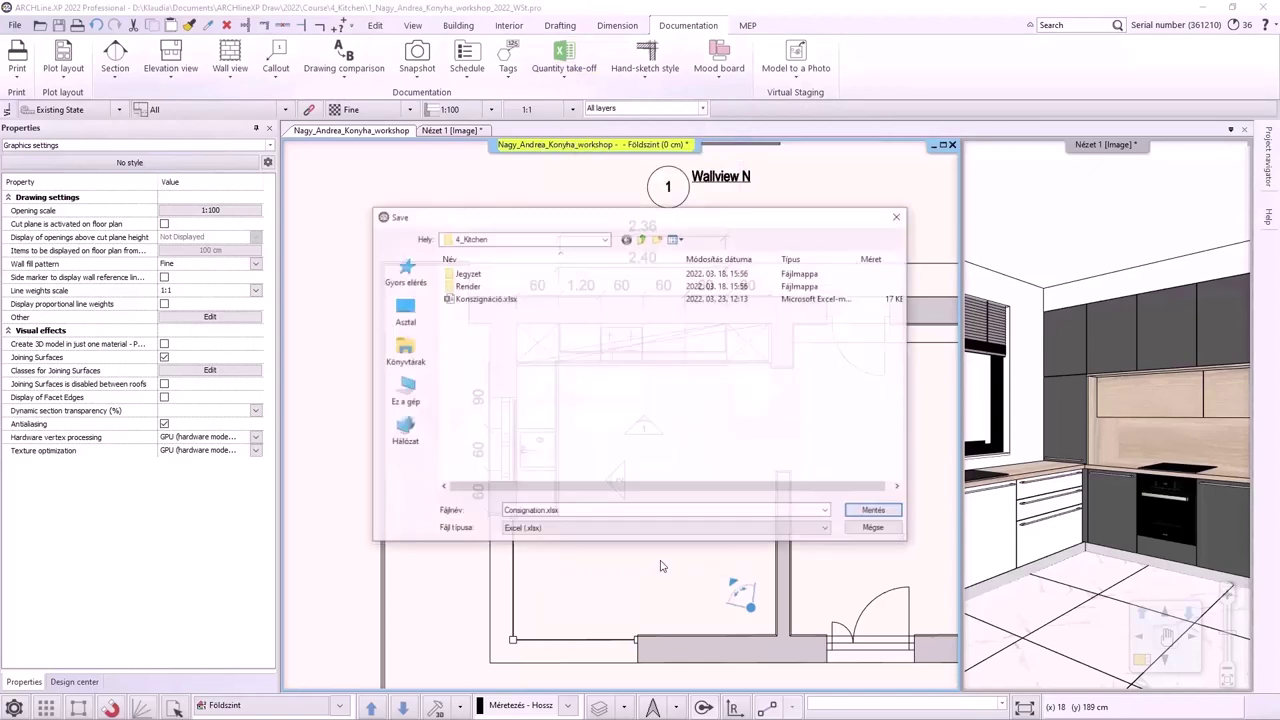
pyautogui.click(858, 514)
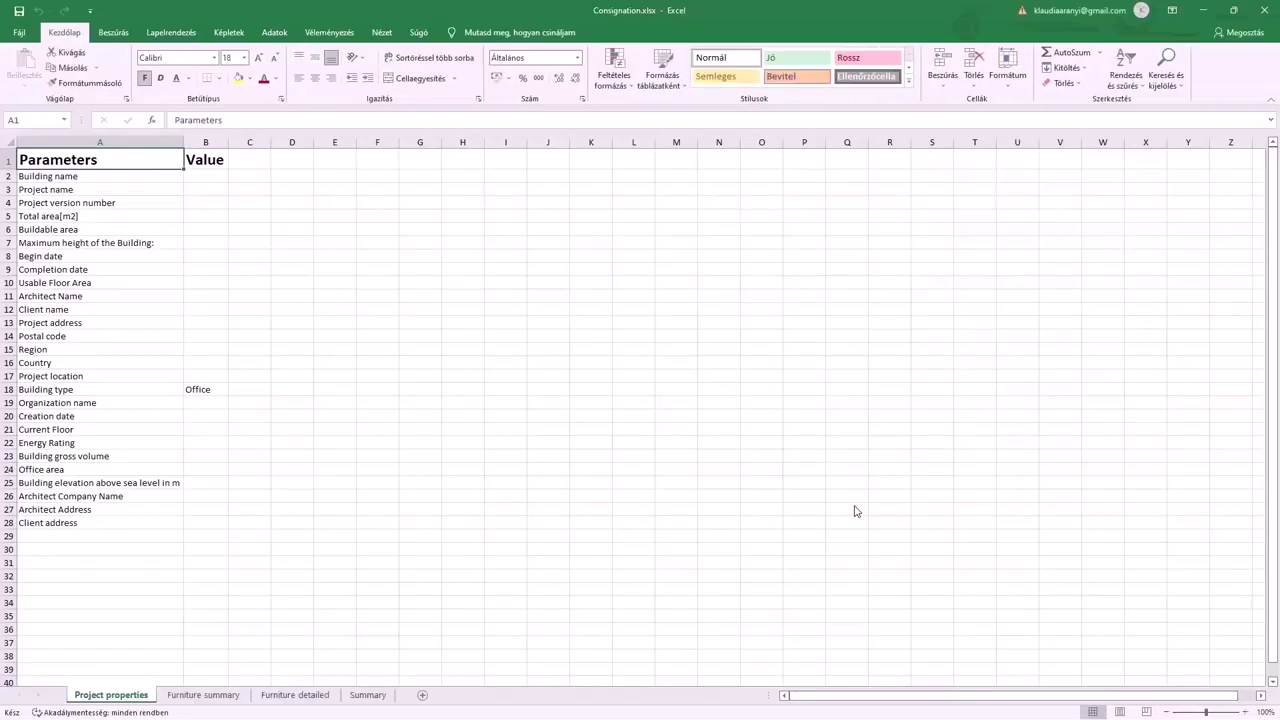
# Step: On the Furniture detailed sheet, narrow the Copies column B and centre its contents
pyautogui.click(296, 694)
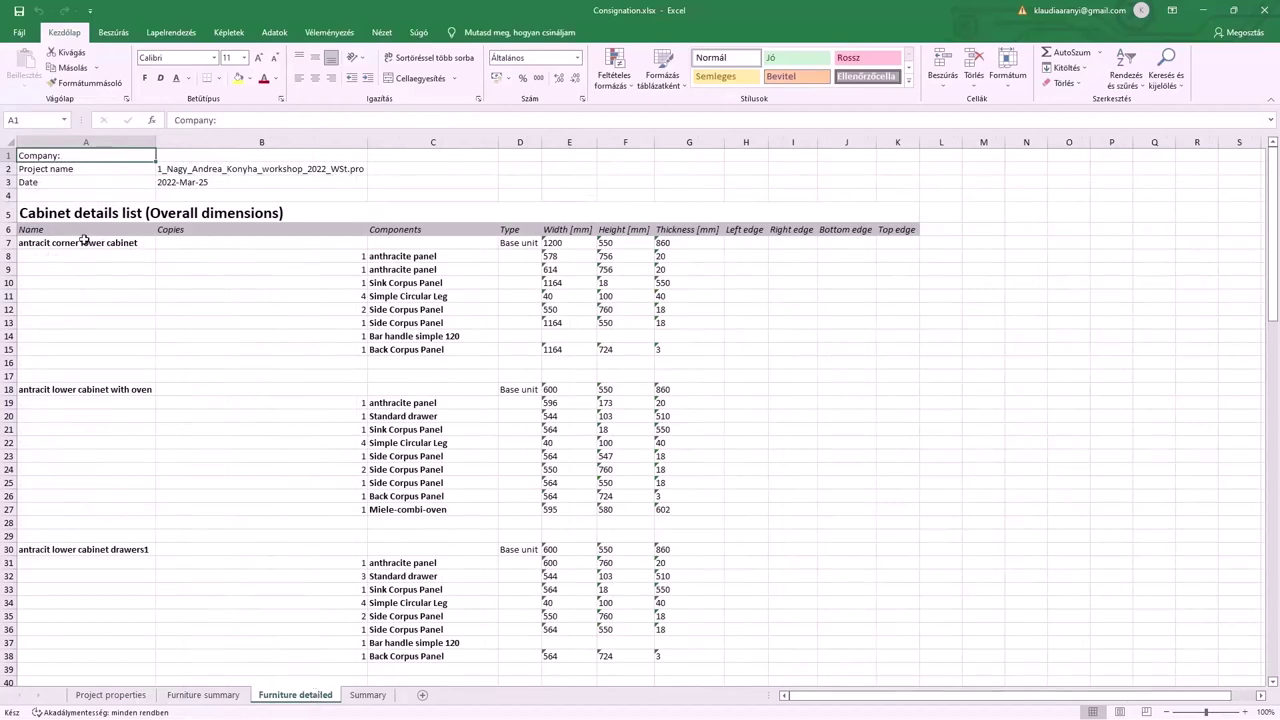
pyautogui.moveTo(367, 142); pyautogui.dragTo(243, 142)
pyautogui.click(199, 142)
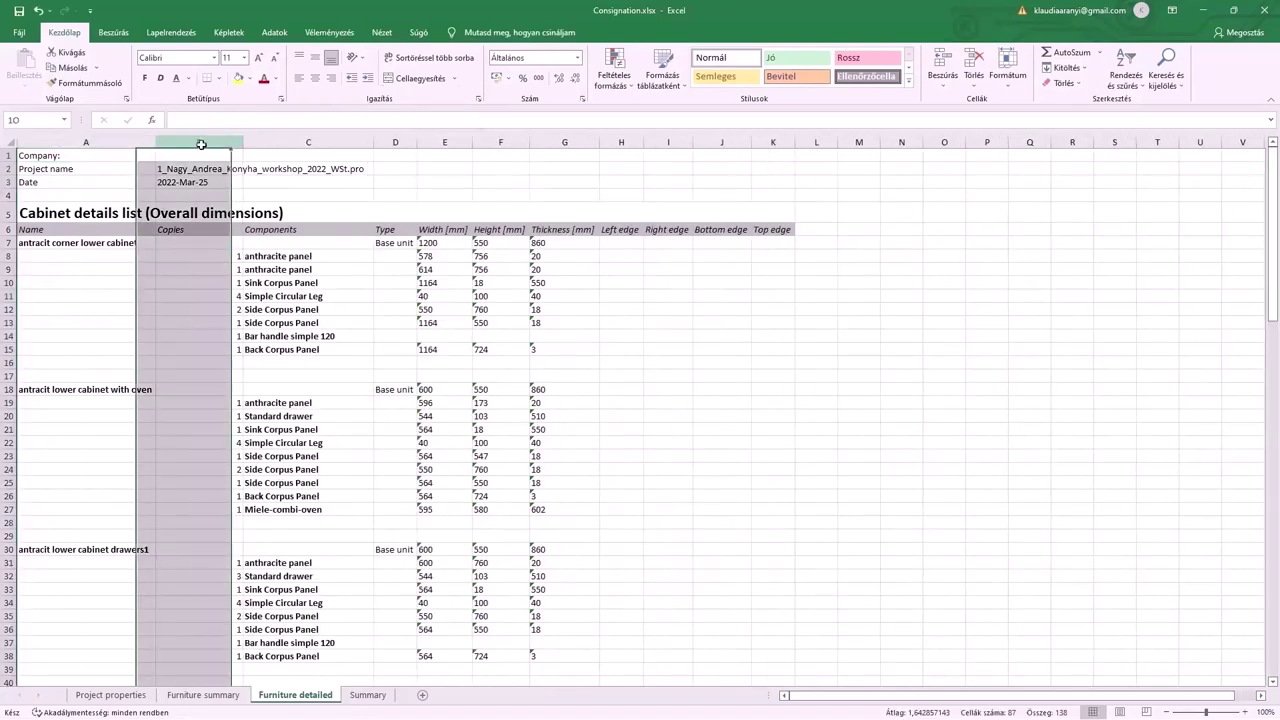
pyautogui.click(314, 79)
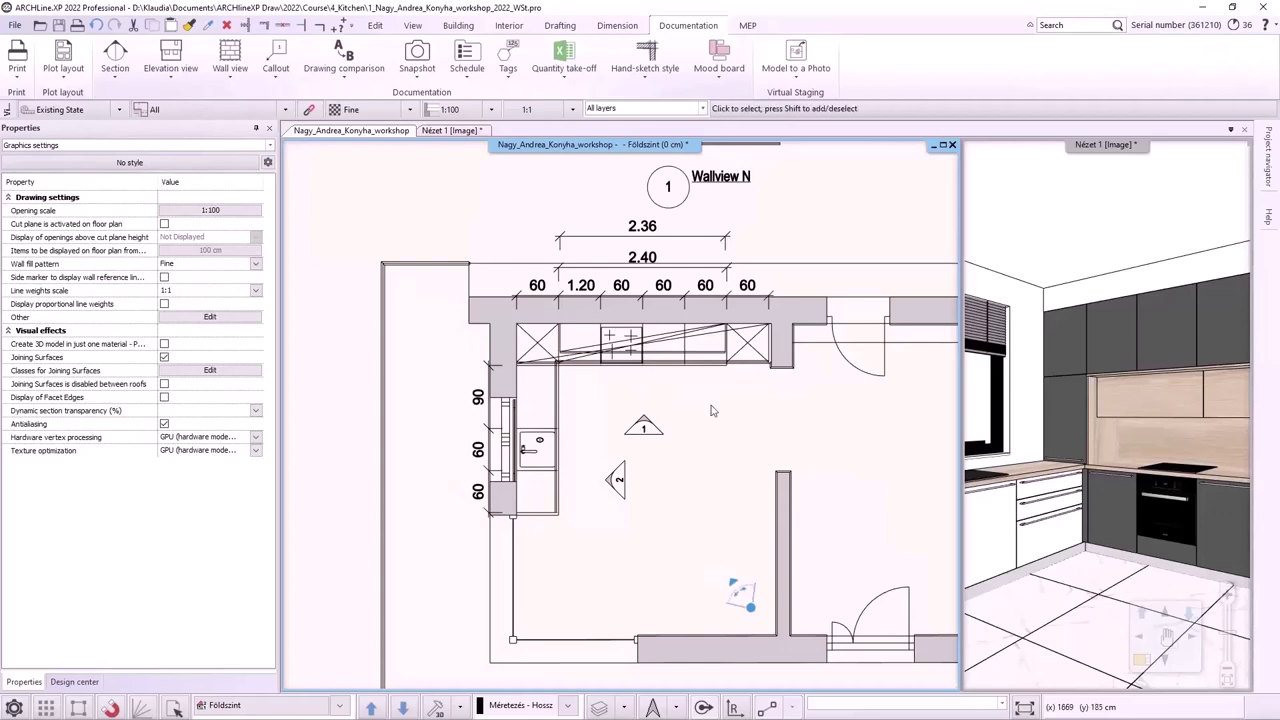
# Step: Place a Cabinet exploded view of the top-row tall cabinet with its numbered parts list
pyautogui.scroll(3, 690, 395)
pyautogui.rightClick(657, 375)
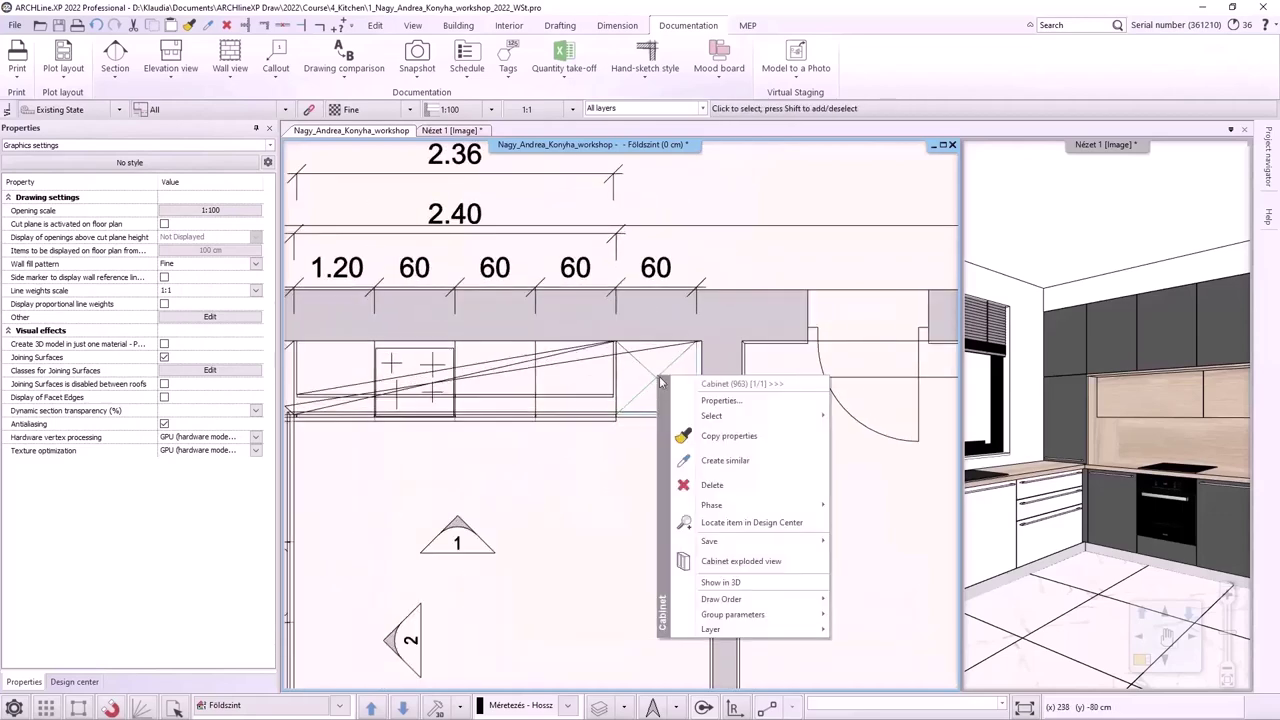
pyautogui.click(739, 561)
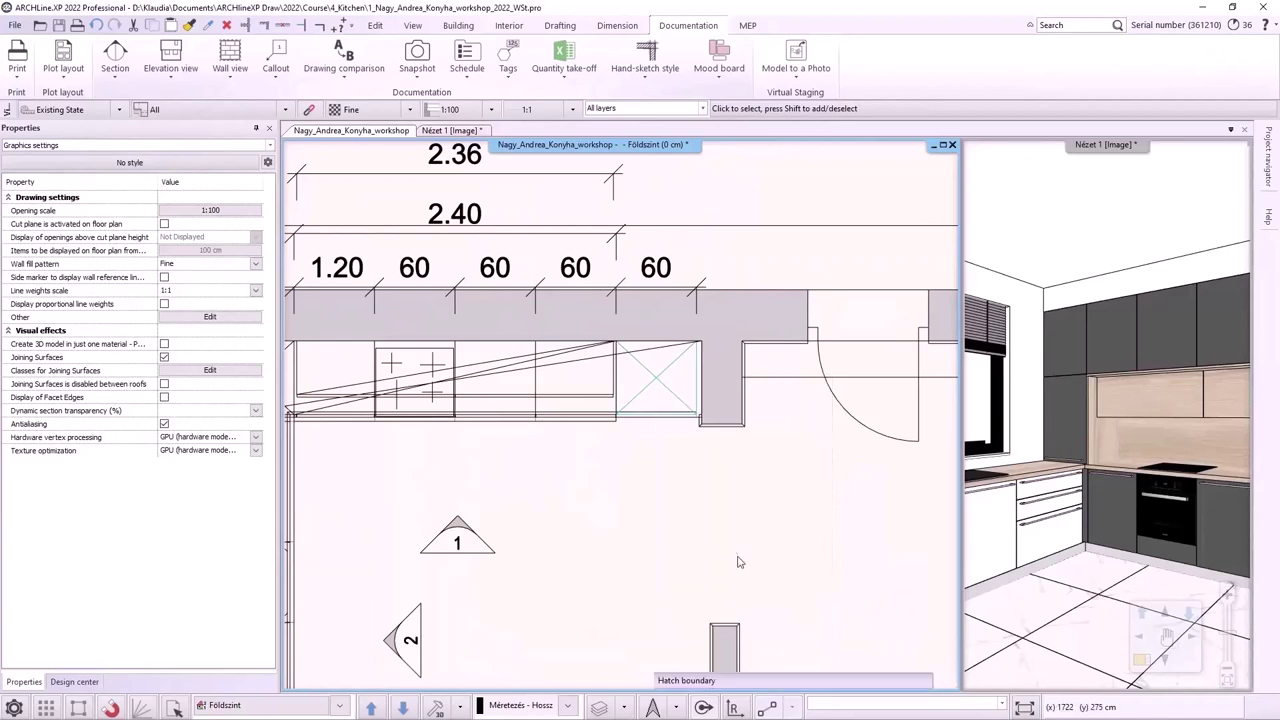
pyautogui.scroll(-4, 686, 571)
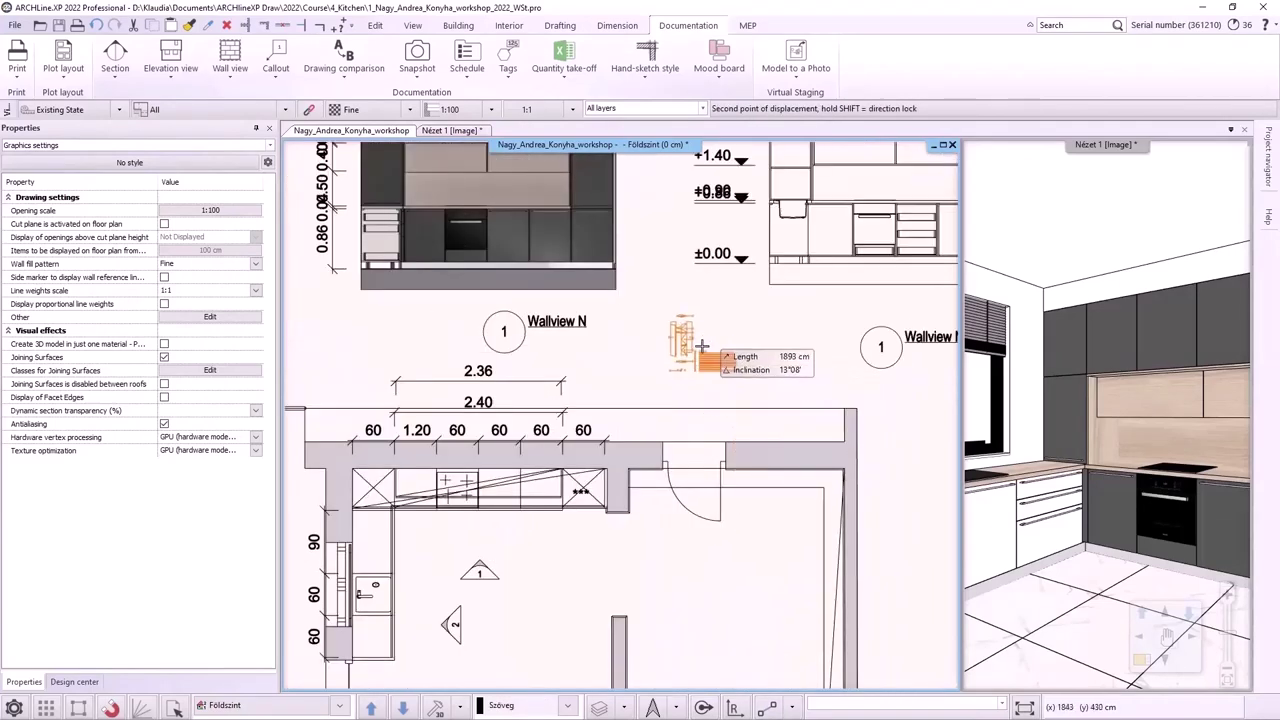
pyautogui.click(695, 358)
pyautogui.scroll(5, 690, 365)
pyautogui.press('Escape')
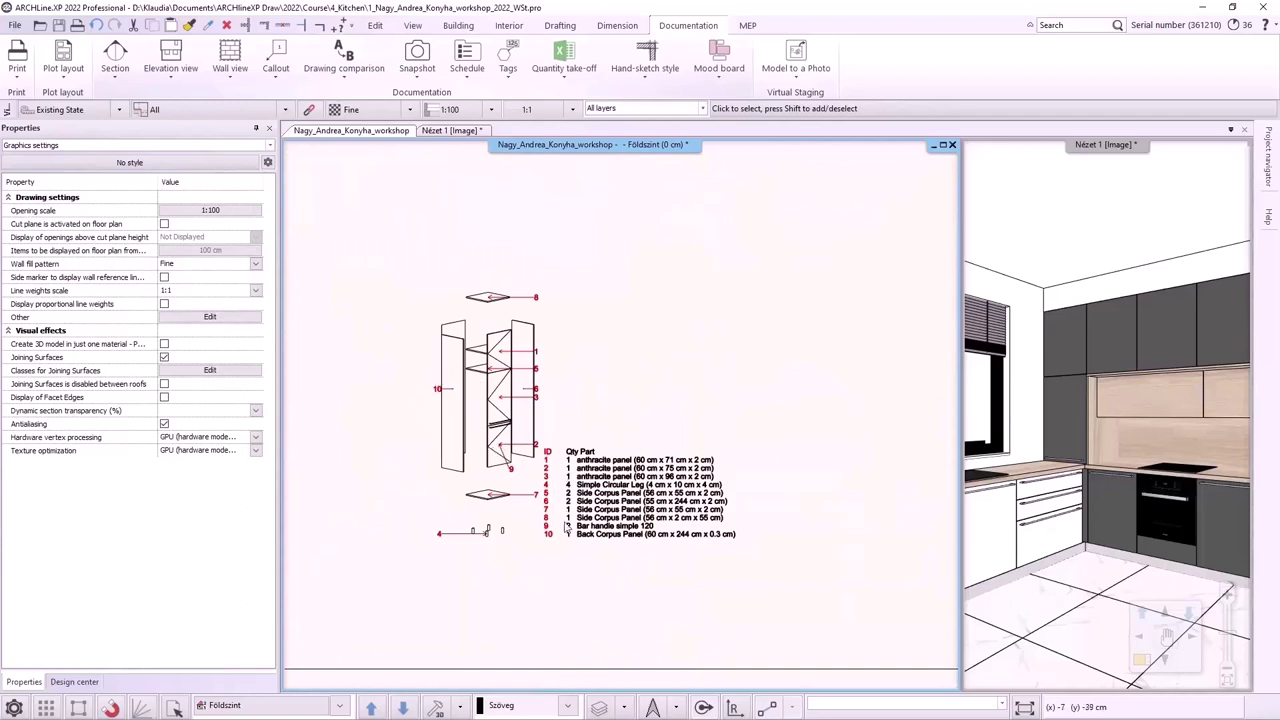
# Step: Close the exploded view group to stop editing inside it
pyautogui.rightClick(499, 390)
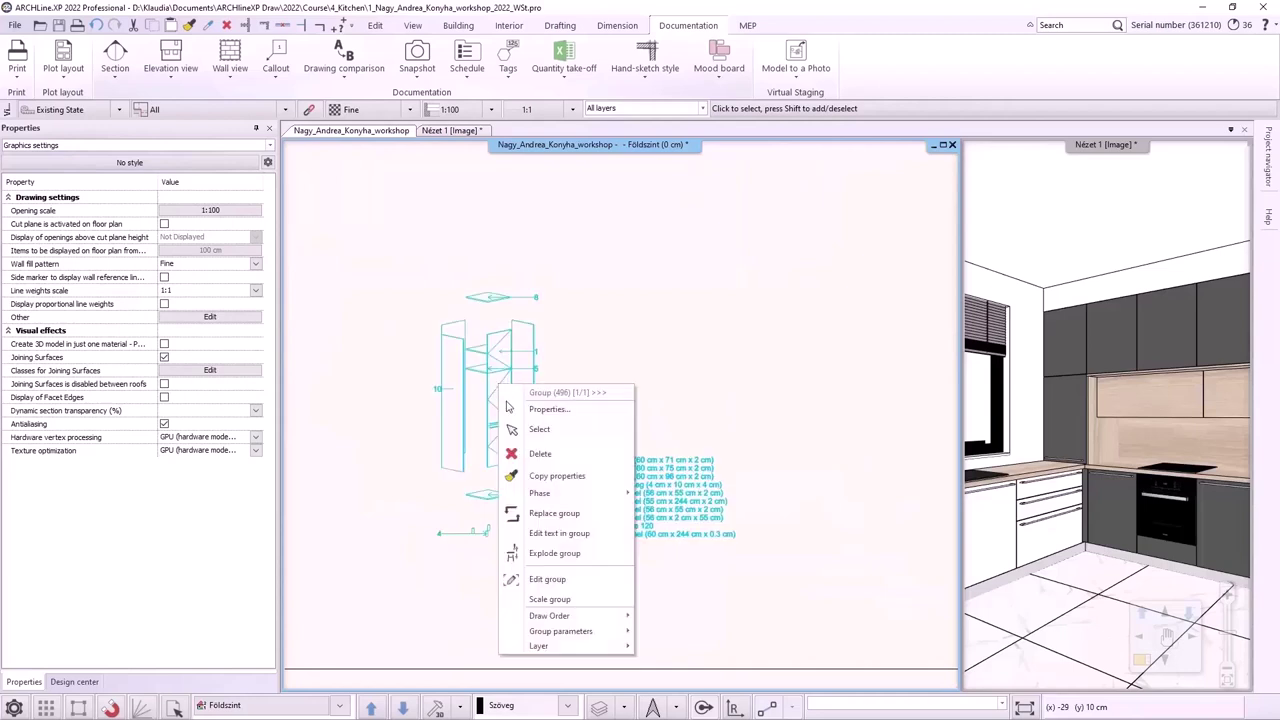
pyautogui.click(556, 553)
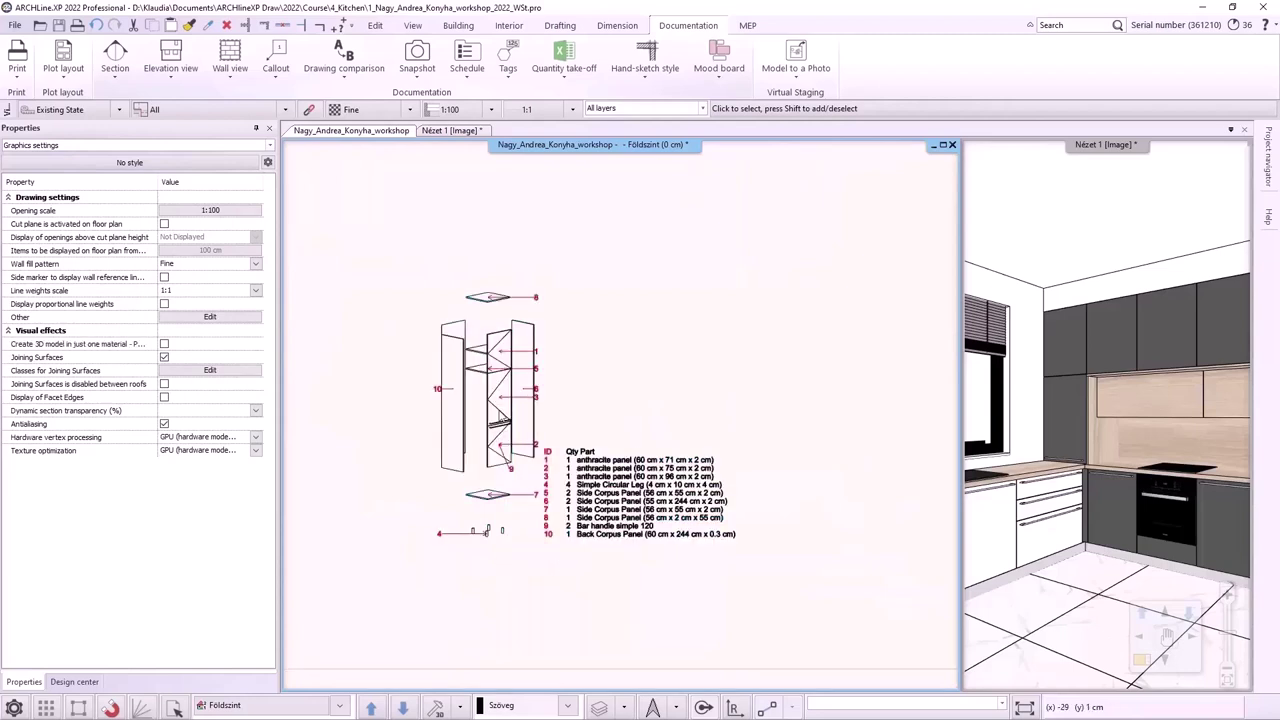
pyautogui.rightClick(501, 445)
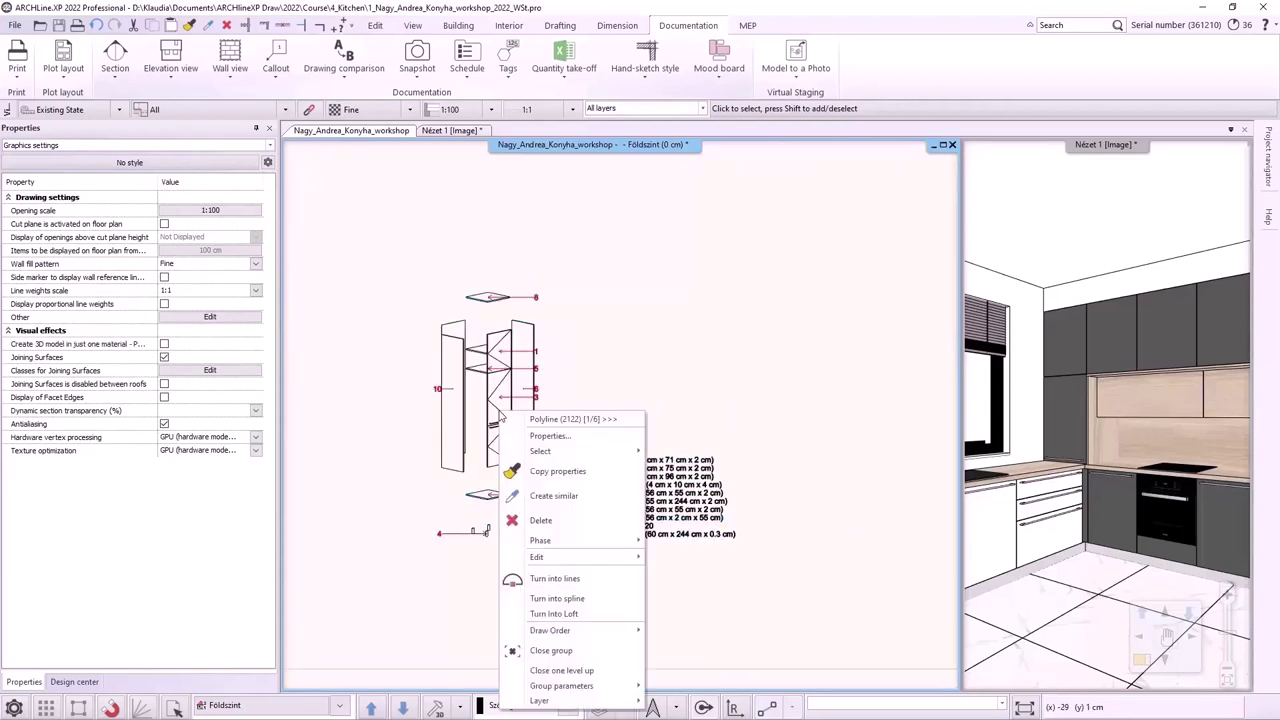
pyautogui.click(588, 651)
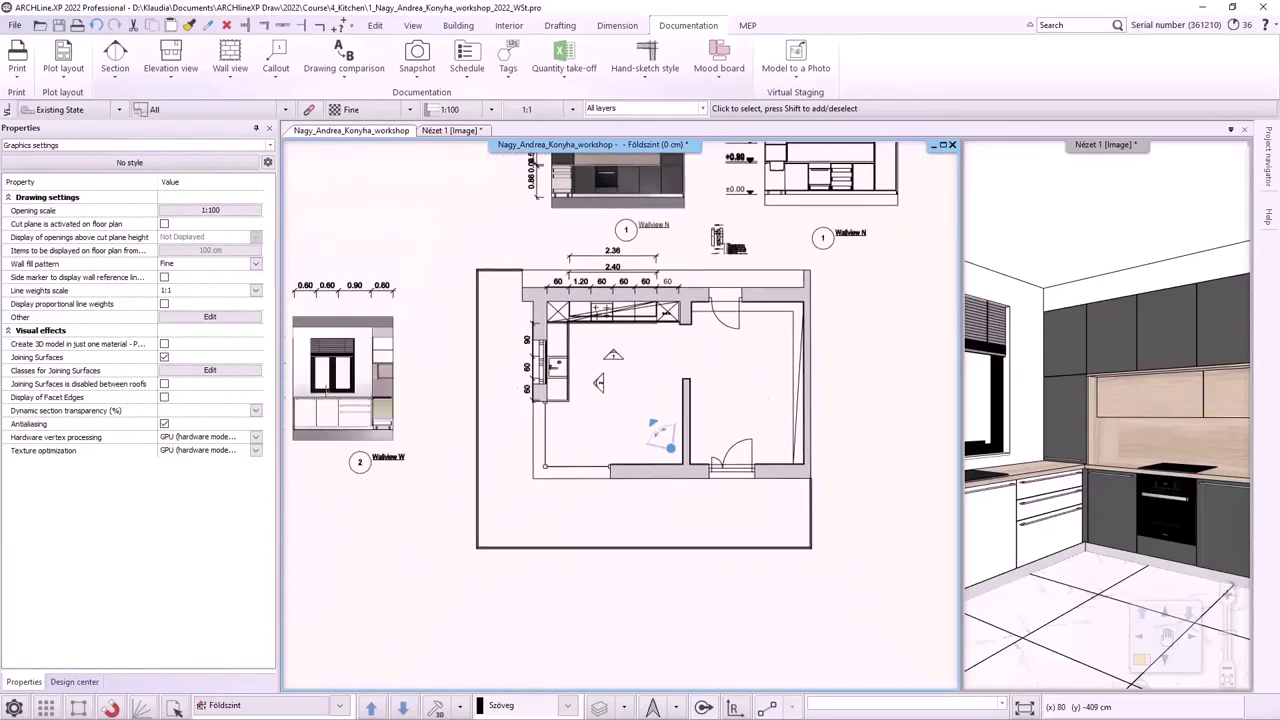
# Step: Make the Nézet 1 [Image] 3D kitchen view fill the whole window
pyautogui.click(449, 131)
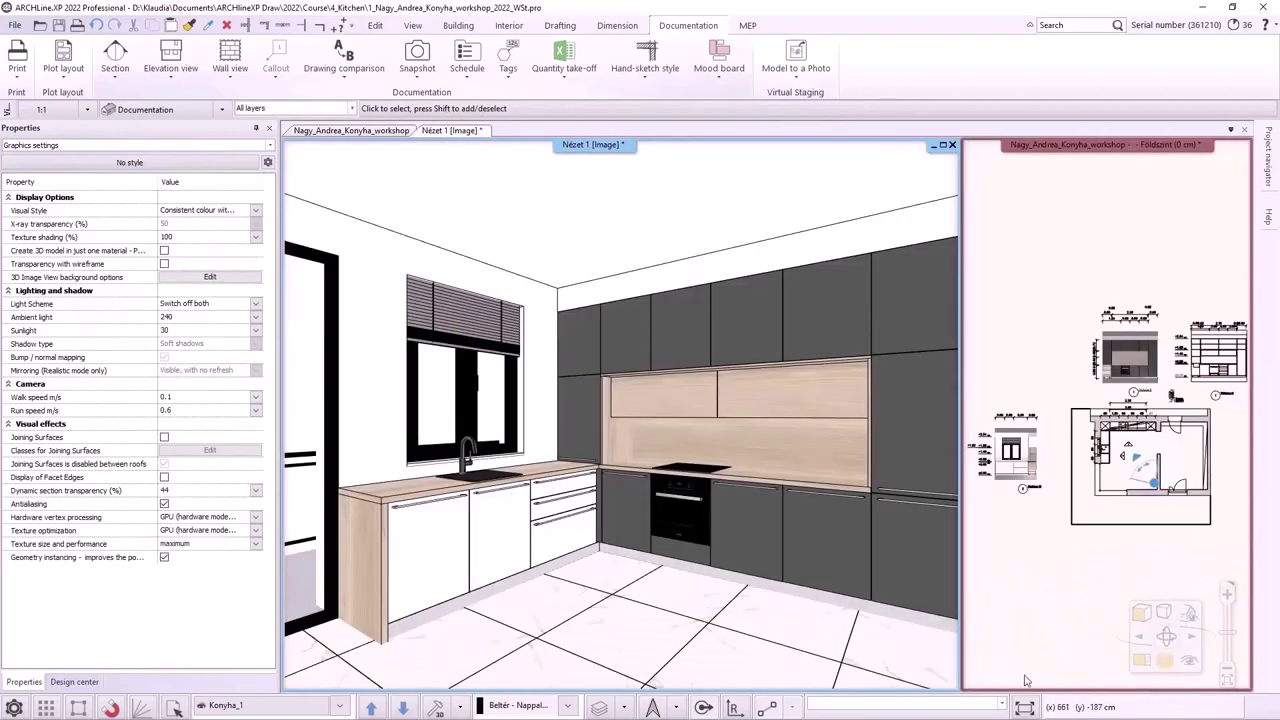
pyautogui.click(1025, 707)
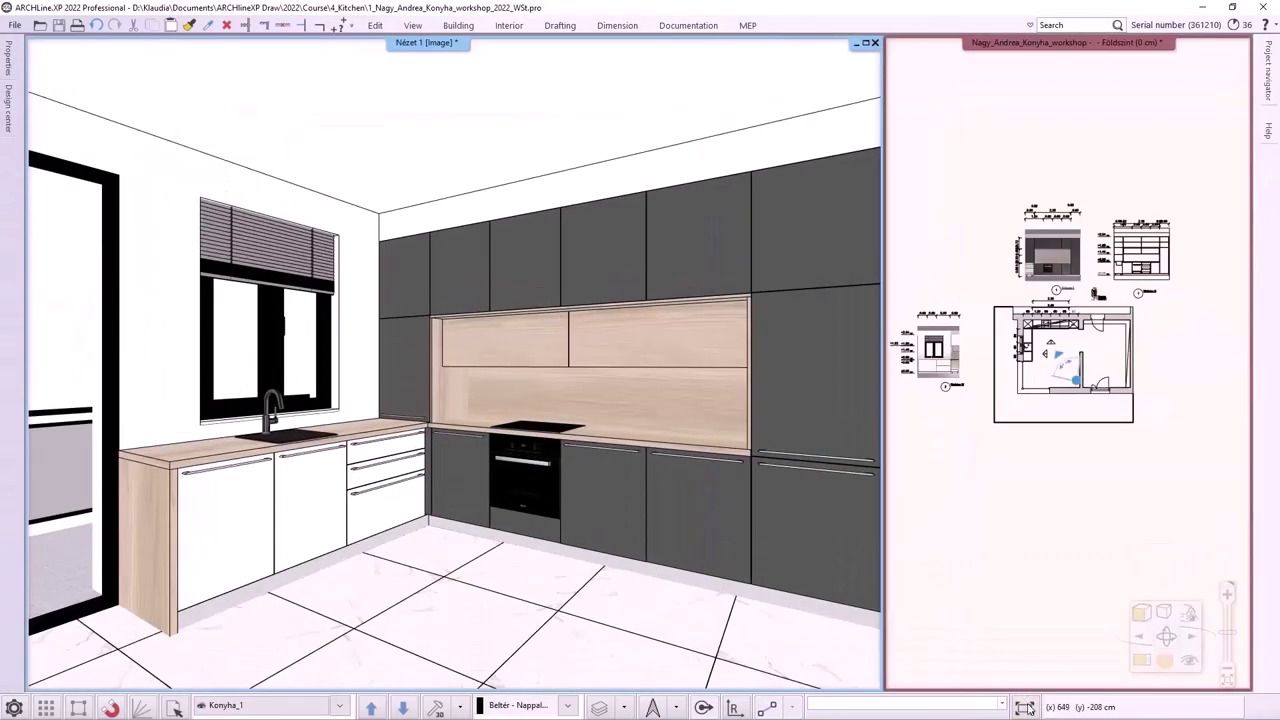
pyautogui.click(866, 43)
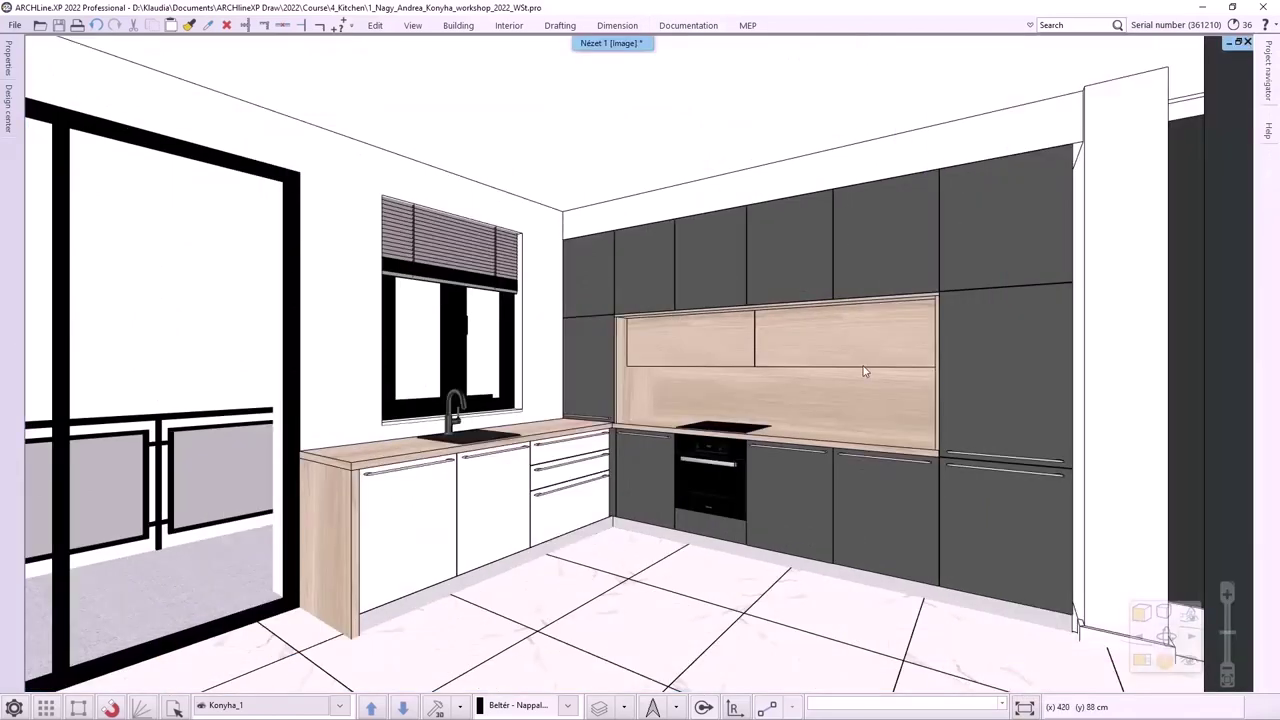
# Step: Swing the tall cabinet door open and closed, then open the upper cabinet doors
pyautogui.click(988, 402)
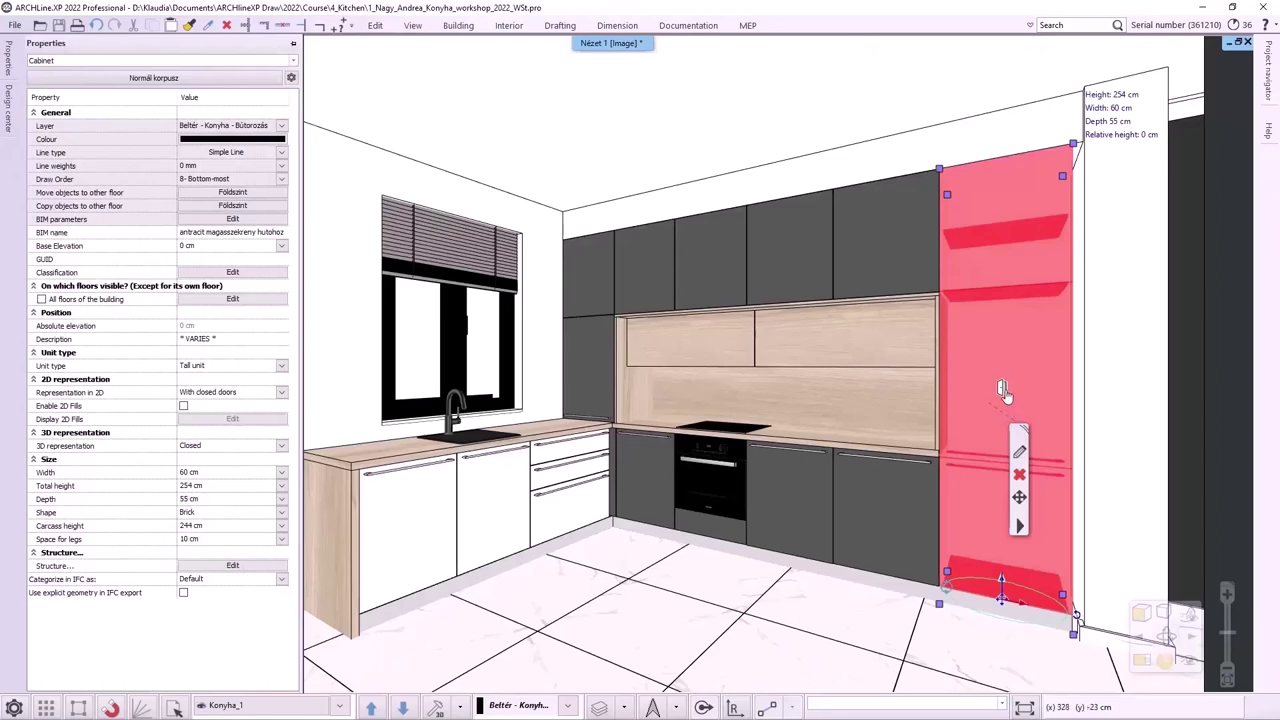
pyautogui.click(1004, 392)
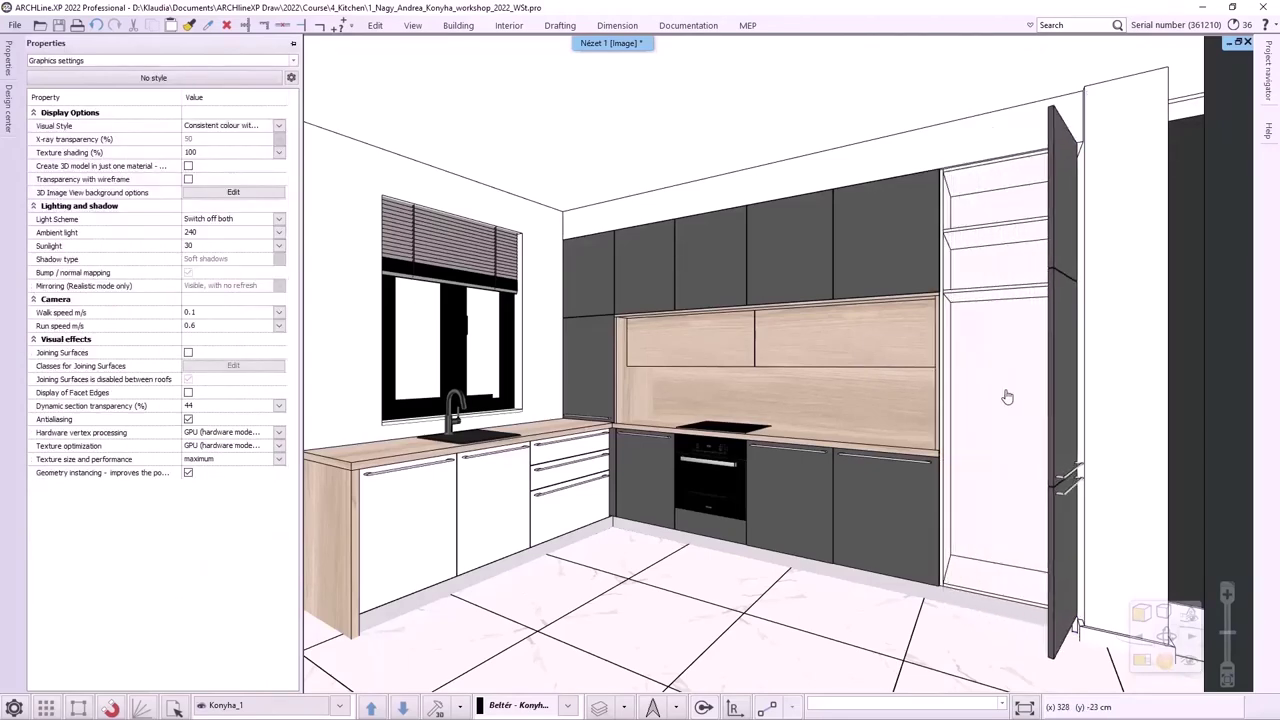
pyautogui.click(1007, 397)
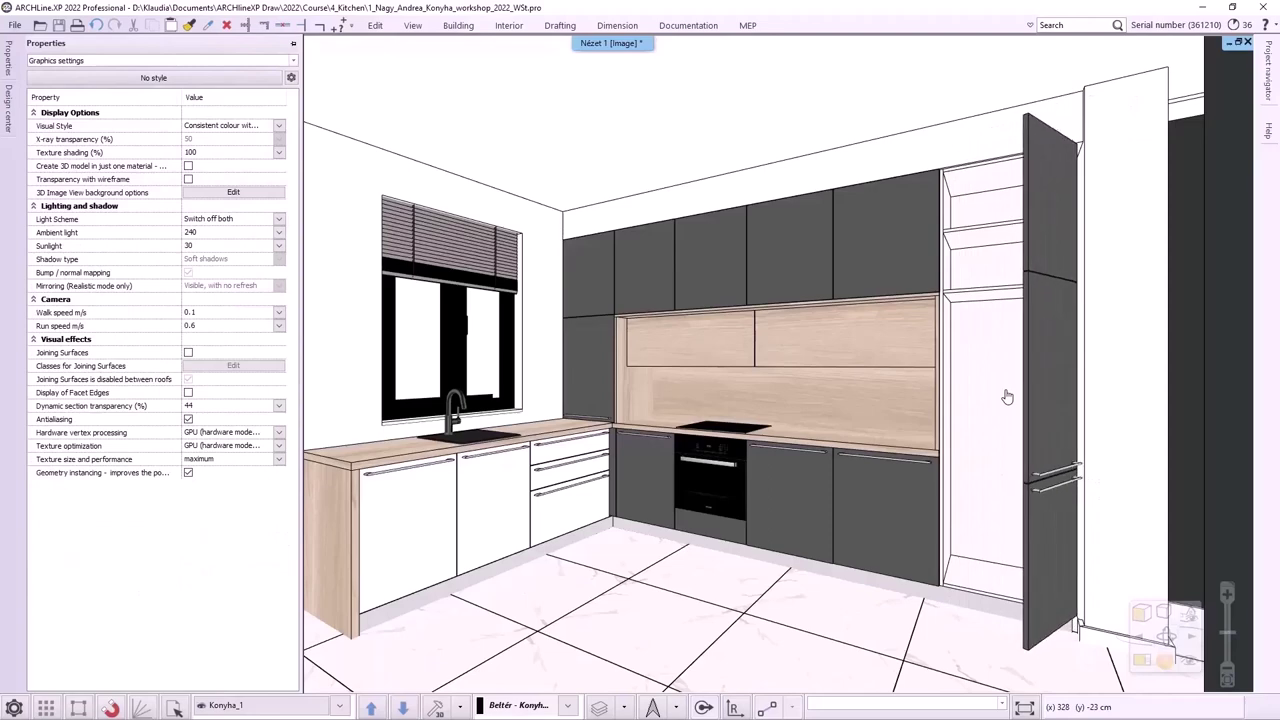
pyautogui.click(865, 273)
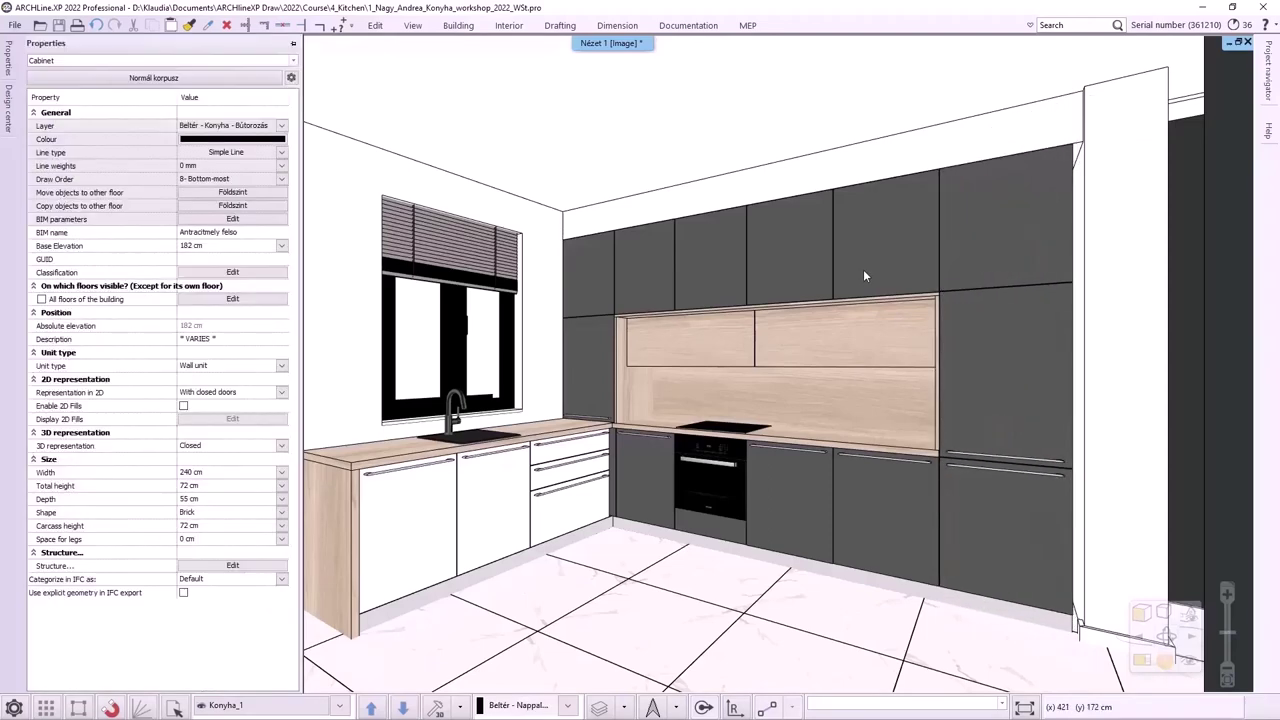
pyautogui.click(755, 260)
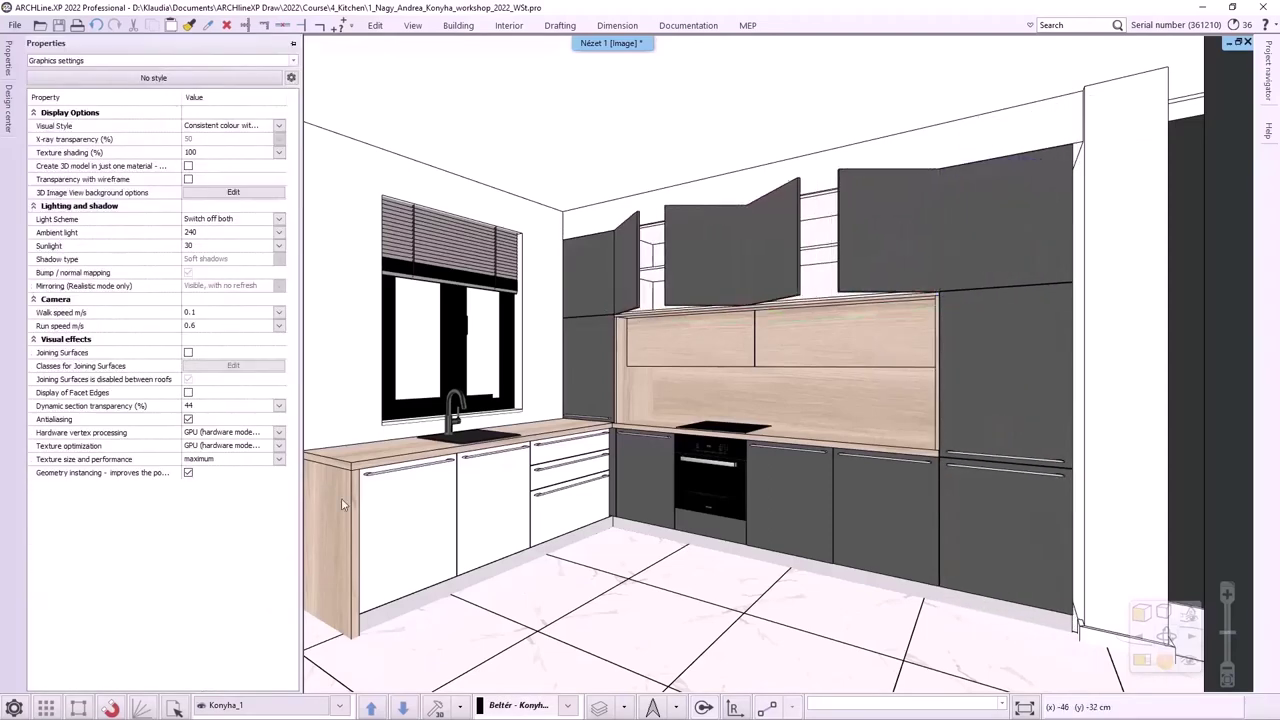